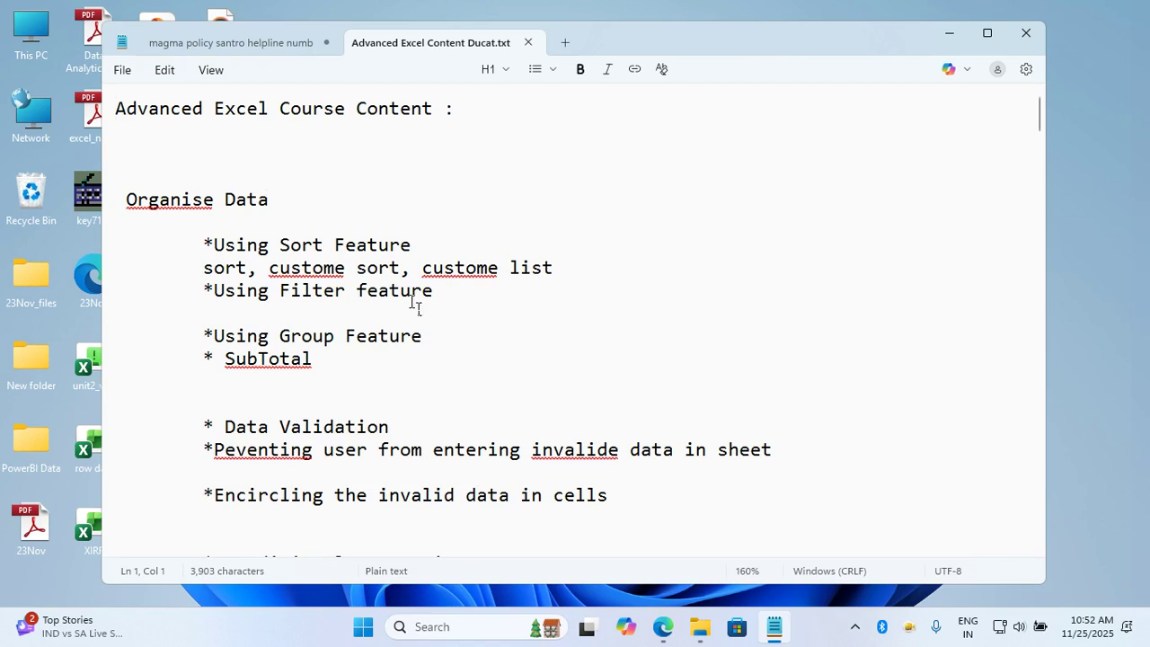
# Review the Advanced Excel course outline through to the macro topics, then return to its opening "Organise Data" section.
pyautogui.scroll(-4, 416, 303)
pyautogui.scroll(-9, 415, 303)
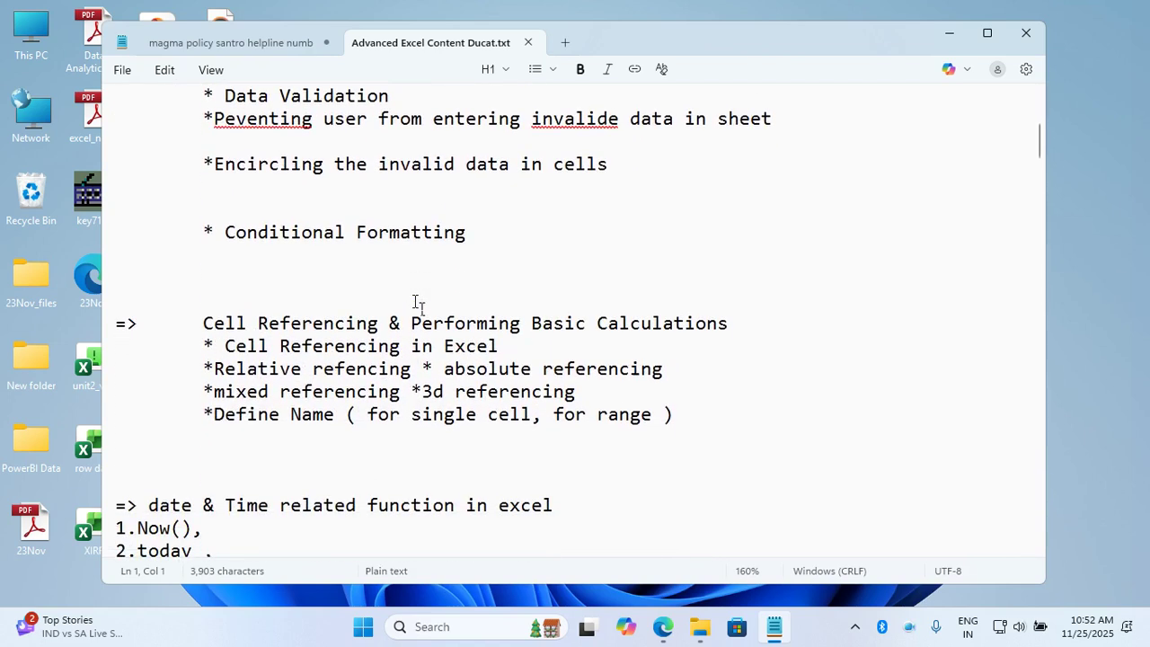
pyautogui.scroll(-12, 415, 303)
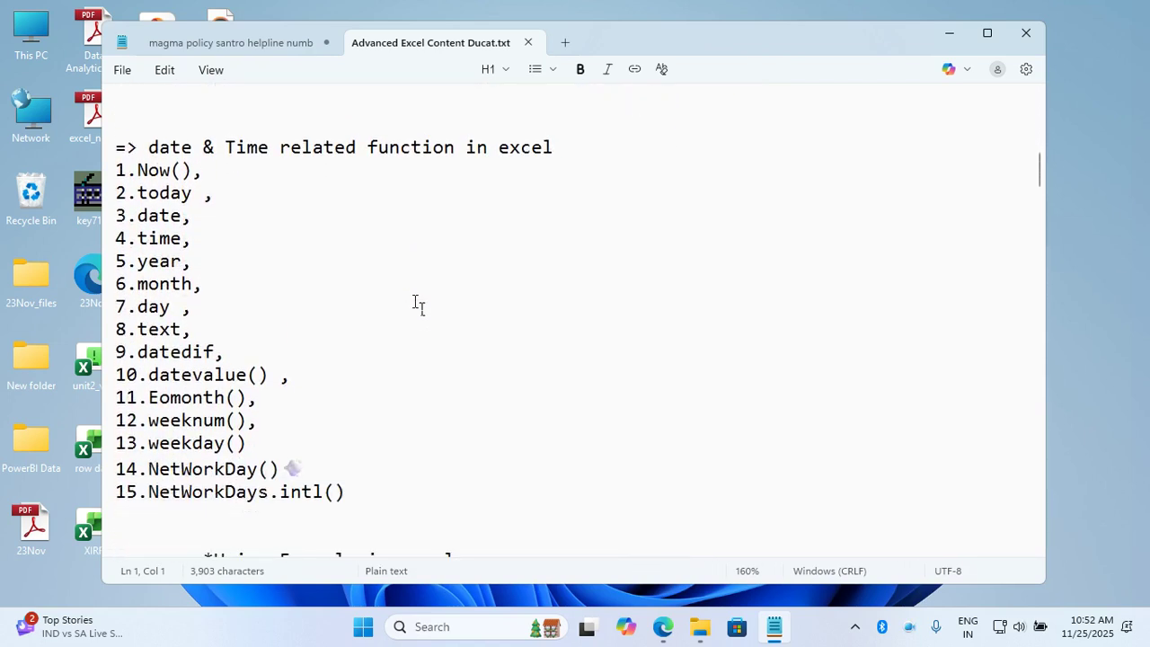
pyautogui.scroll(-20, 415, 302)
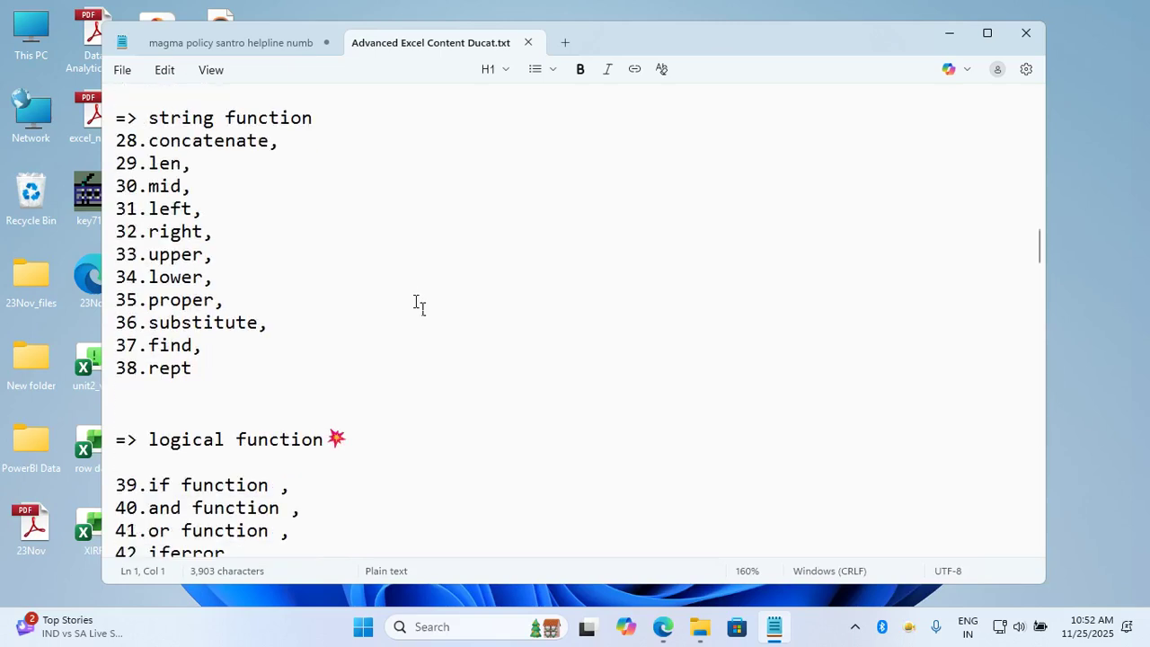
pyautogui.scroll(-20, 418, 306)
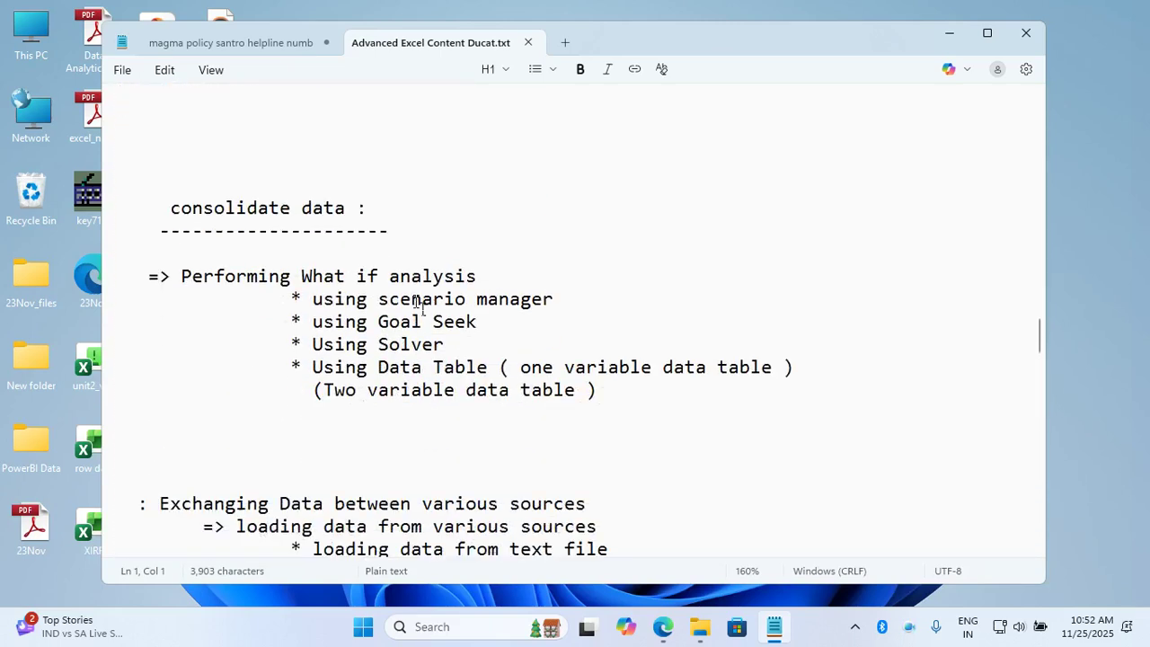
pyautogui.scroll(-20, 417, 305)
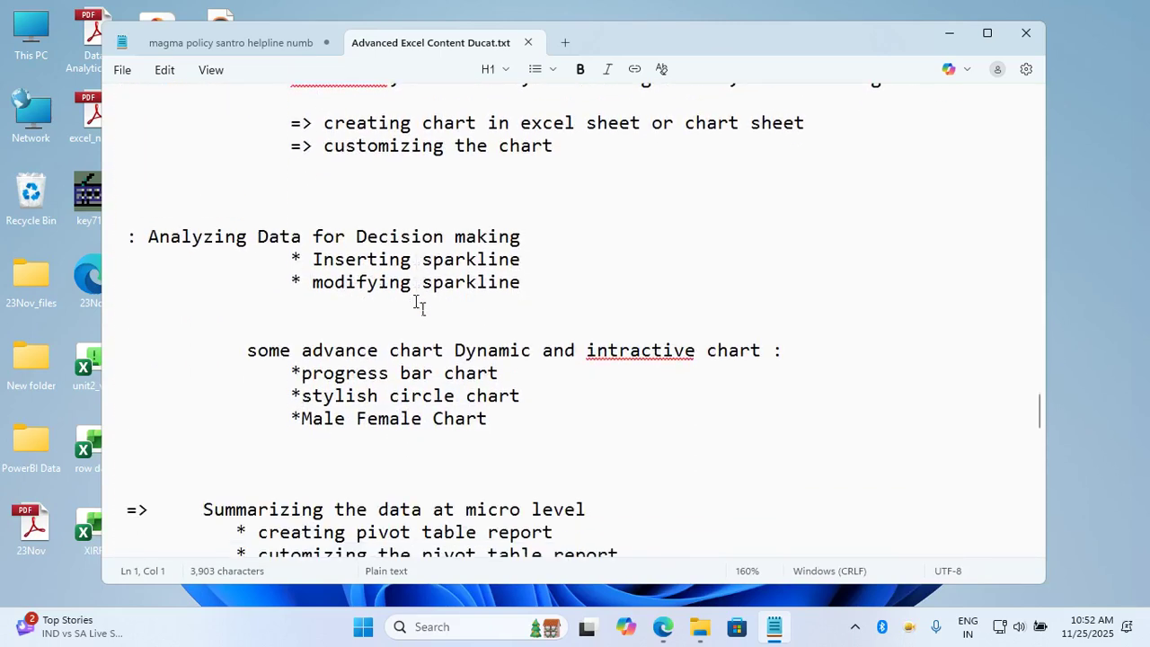
pyautogui.scroll(-19, 418, 305)
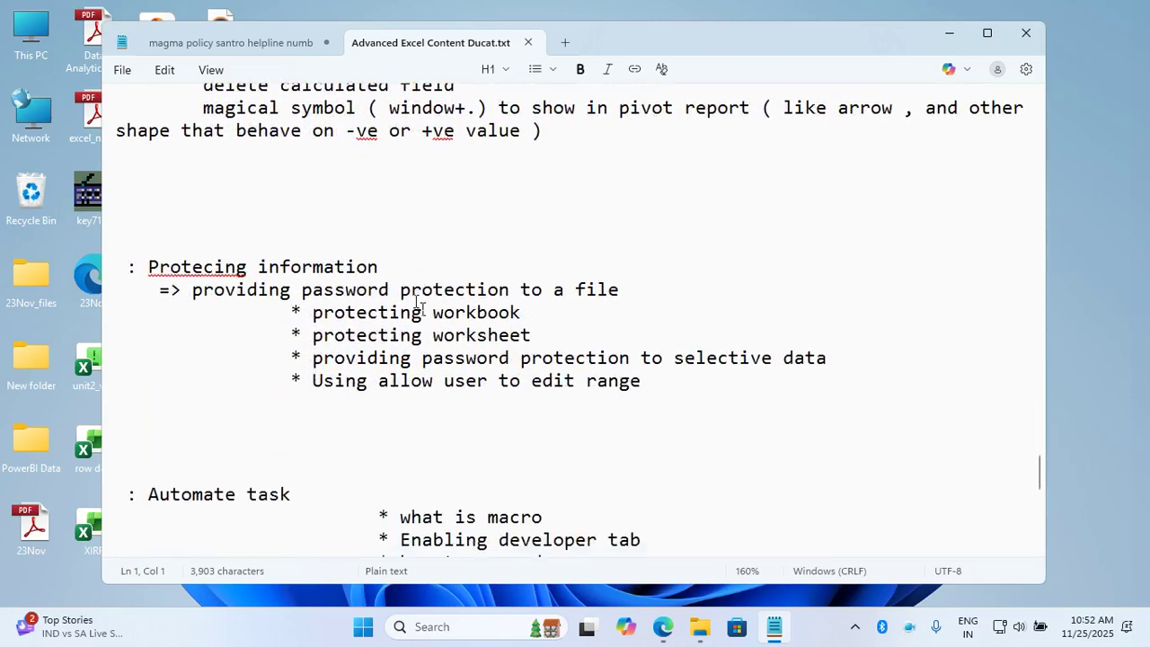
pyautogui.scroll(-4, 423, 301)
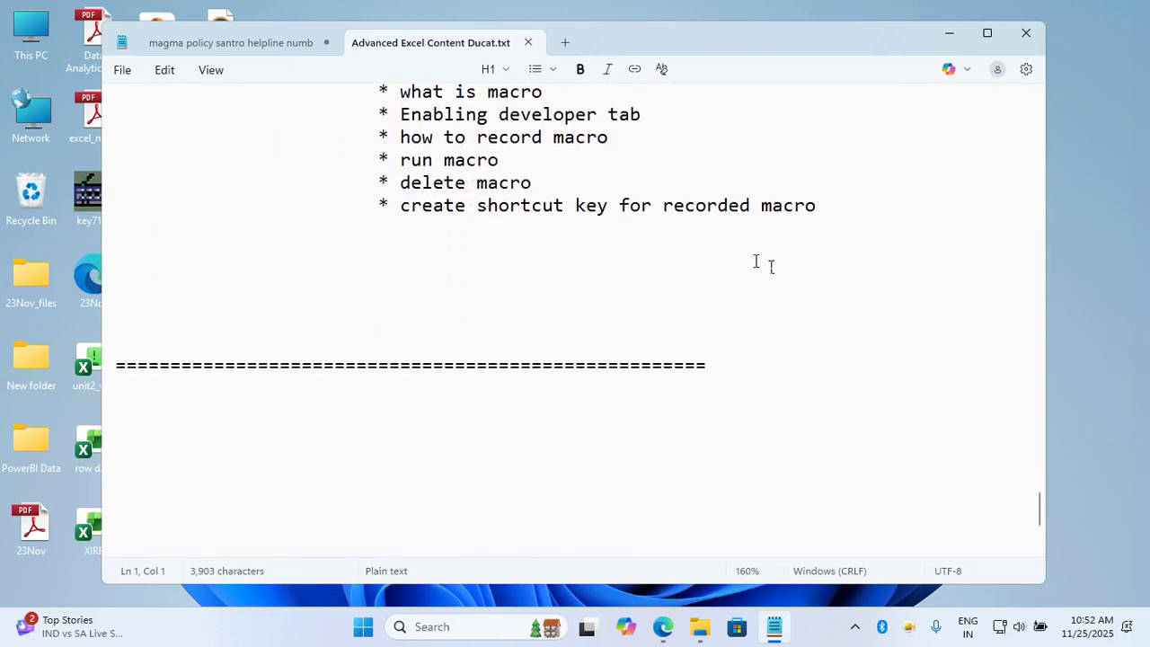
pyautogui.click(849, 209)
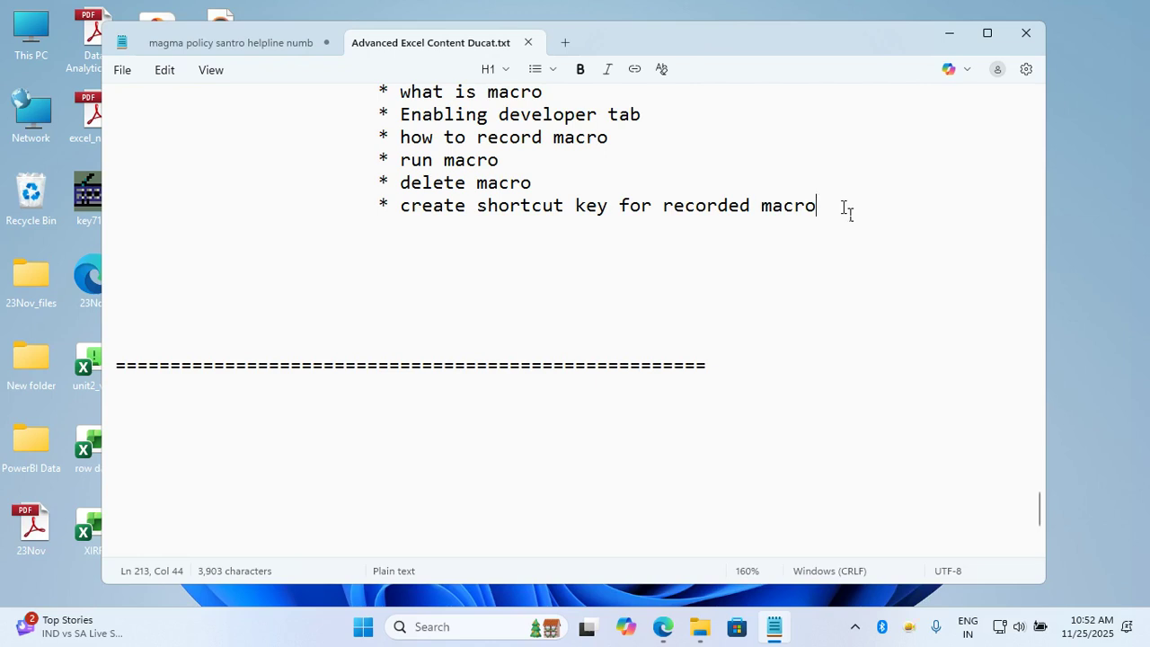
pyautogui.scroll(9, 847, 210)
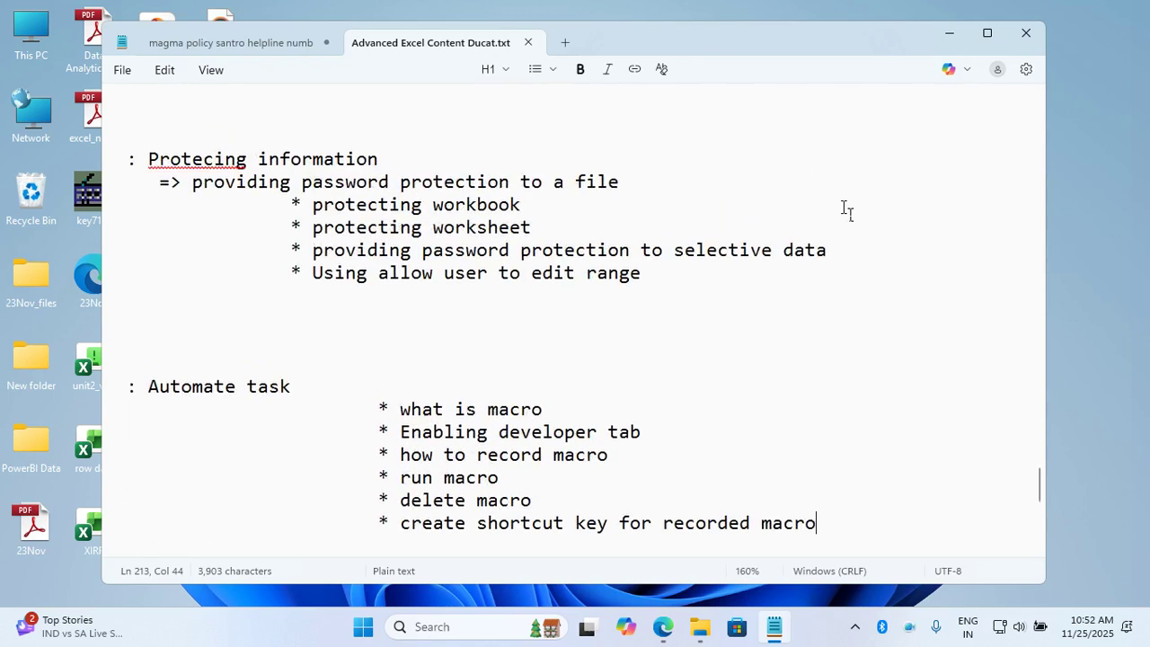
pyautogui.scroll(6, 847, 209)
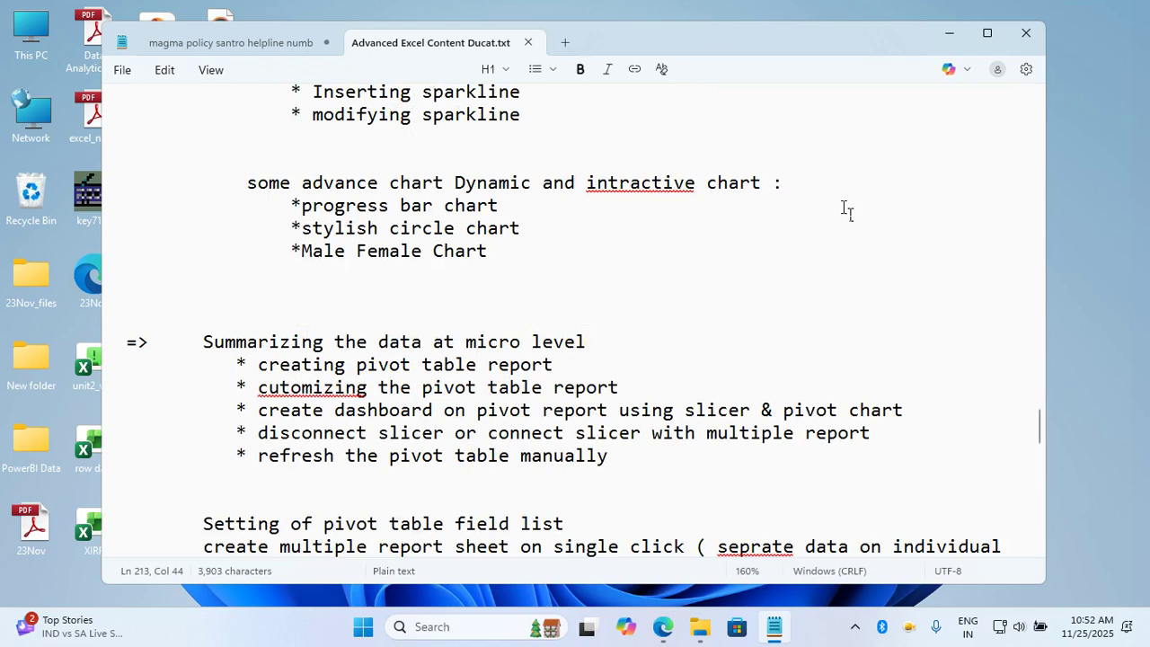
pyautogui.scroll(2, 846, 209)
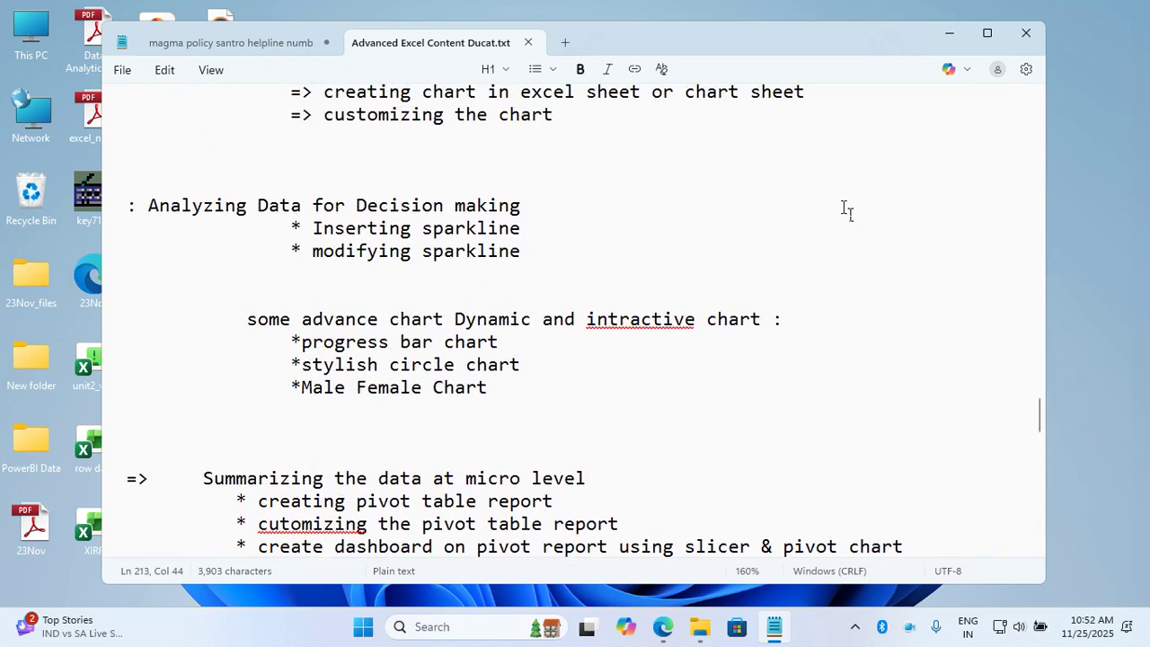
pyautogui.scroll(20, 847, 209)
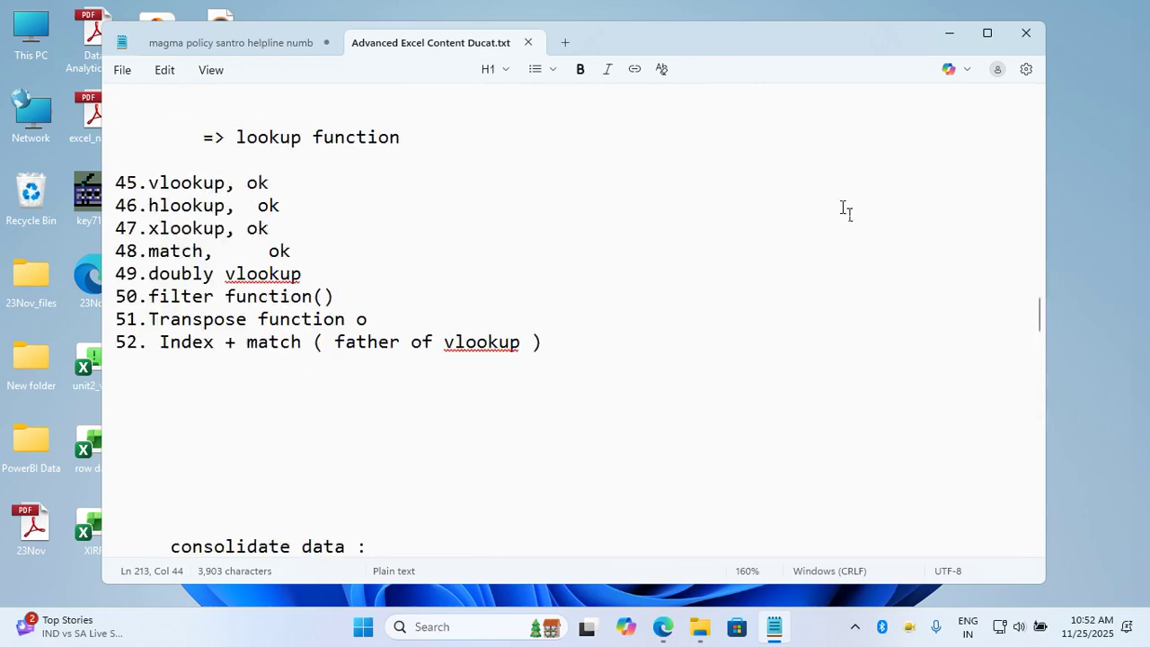
pyautogui.scroll(20, 847, 210)
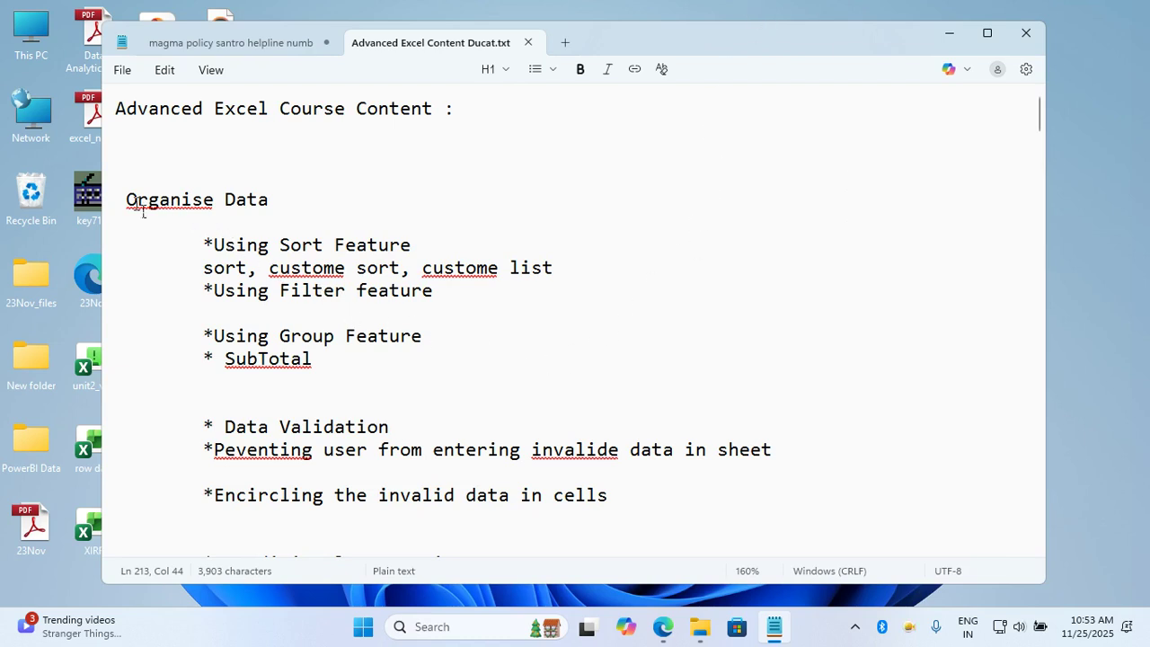
pyautogui.moveTo(126, 200); pyautogui.dragTo(279, 202)
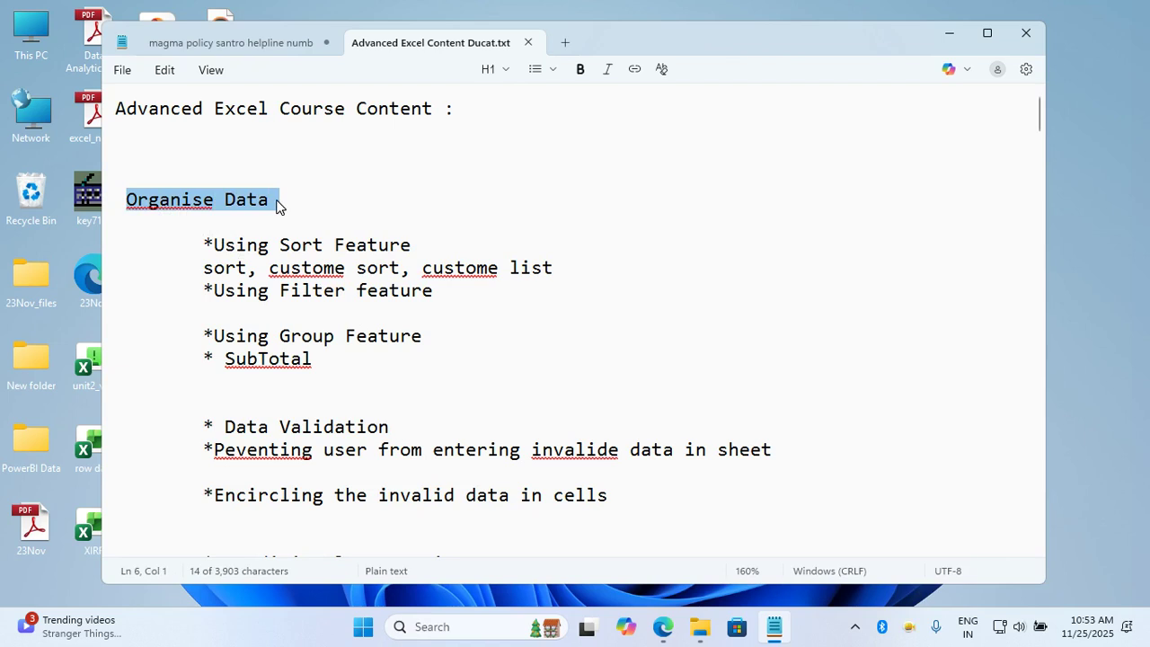
pyautogui.click(282, 224)
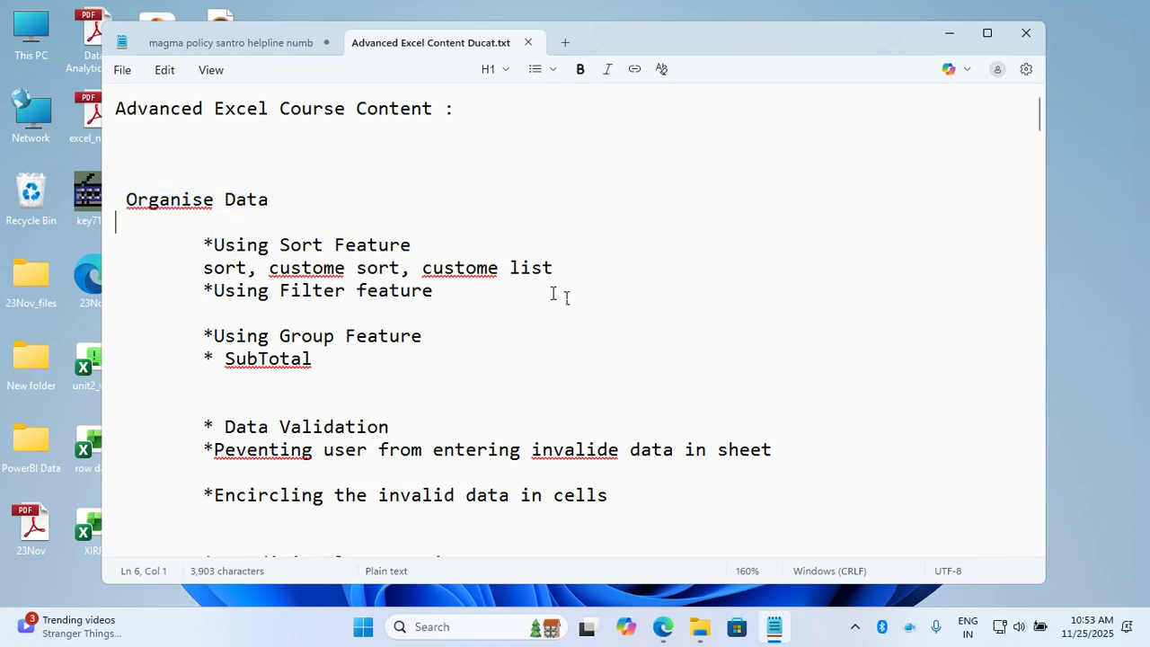
# Insert two blank lines after the "sort, custome sort, custome list" line and select the sort feature topic.
pyautogui.click(578, 261)
pyautogui.press('Return')
pyautogui.press('Return')
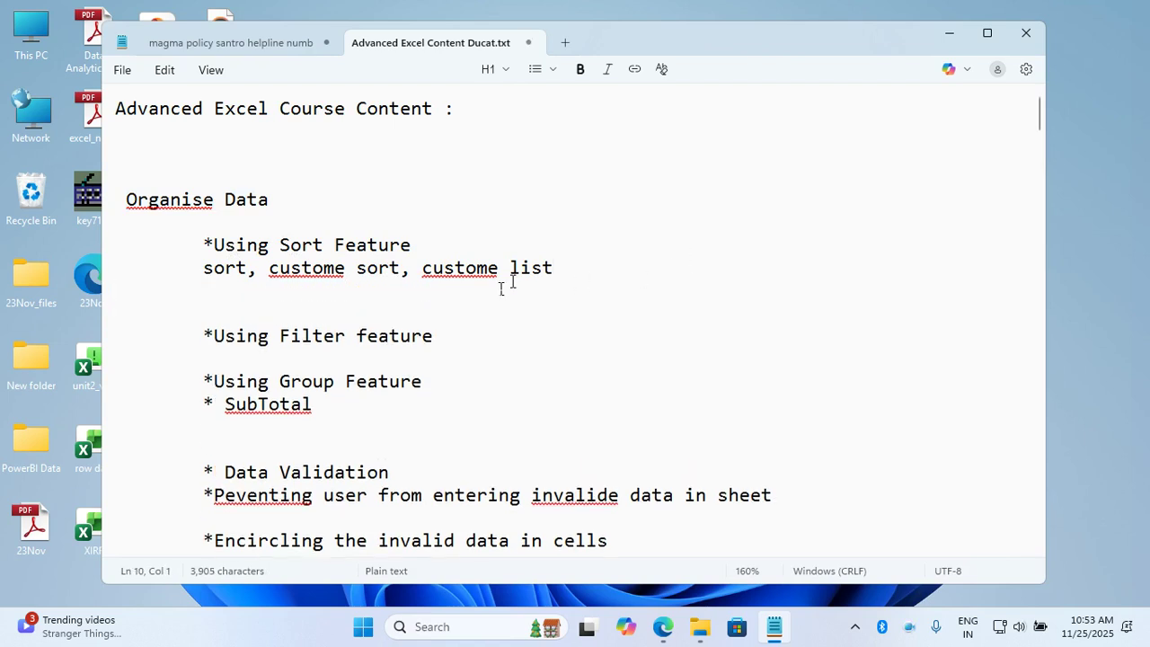
pyautogui.moveTo(203, 244); pyautogui.dragTo(574, 289)
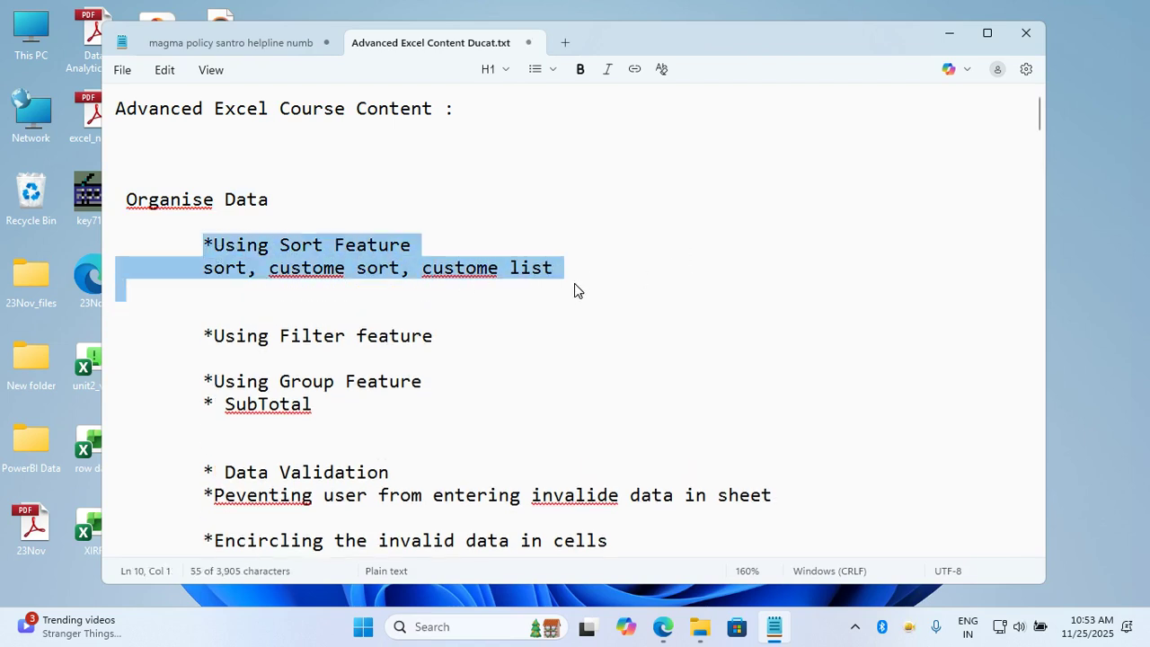
# Launch a new blank Notepad window with the notepad command and move it slightly over the course outline.
pyautogui.press('super+r')
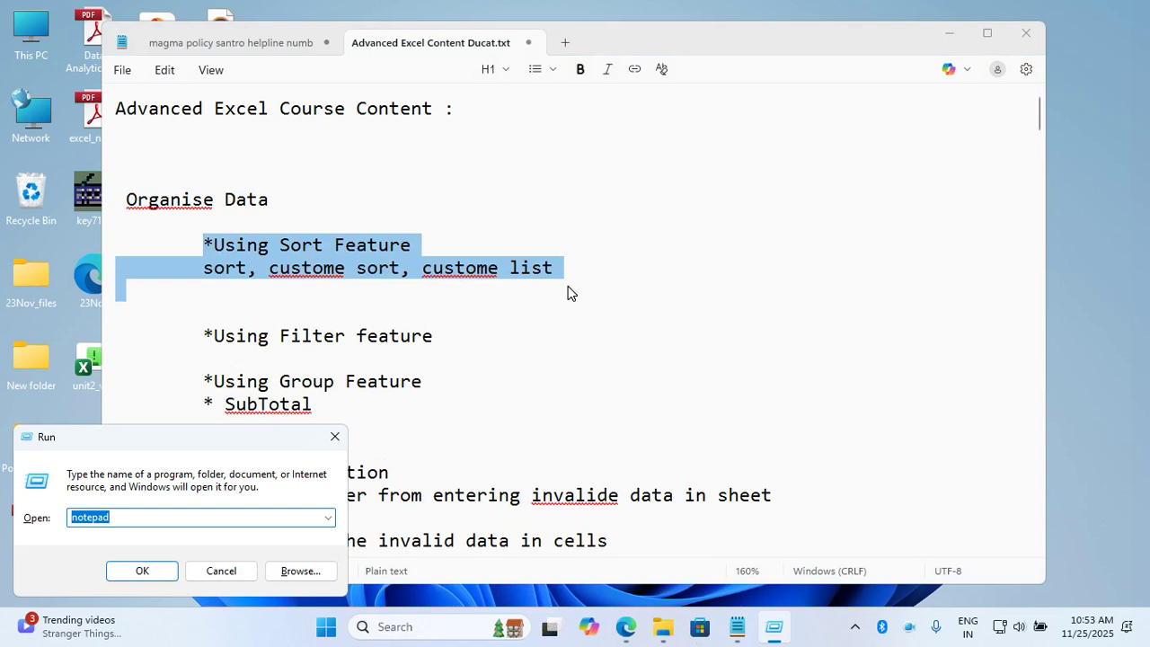
pyautogui.write('noe')
pyautogui.press('BackSpace')
pyautogui.write('tepad')
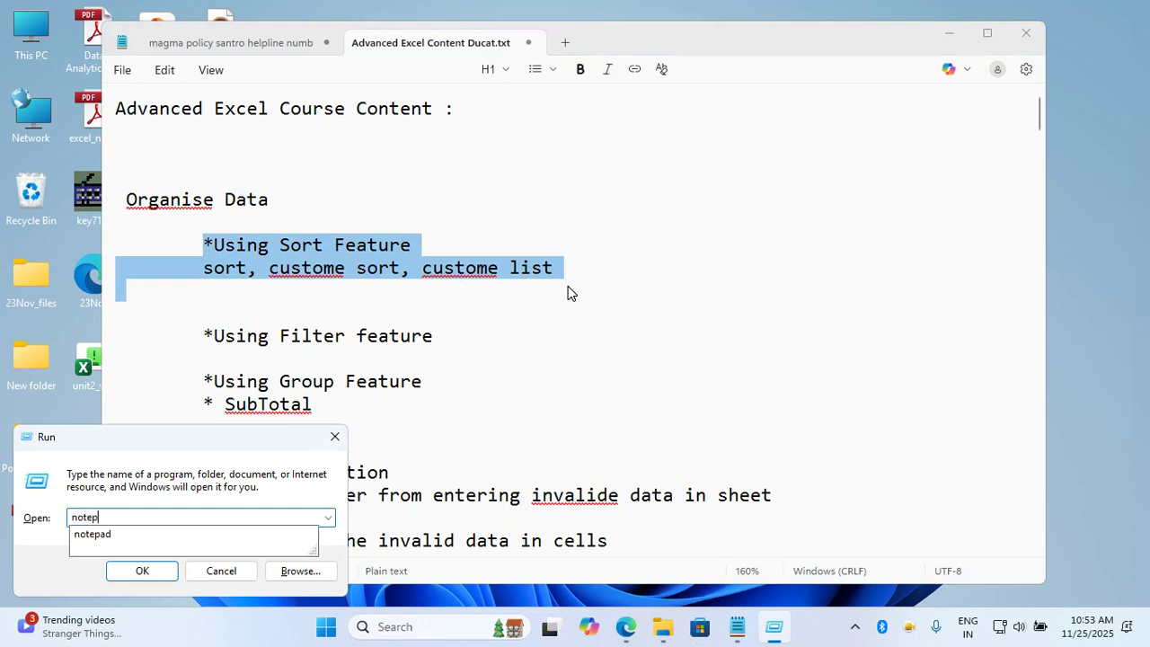
pyautogui.press('Return')
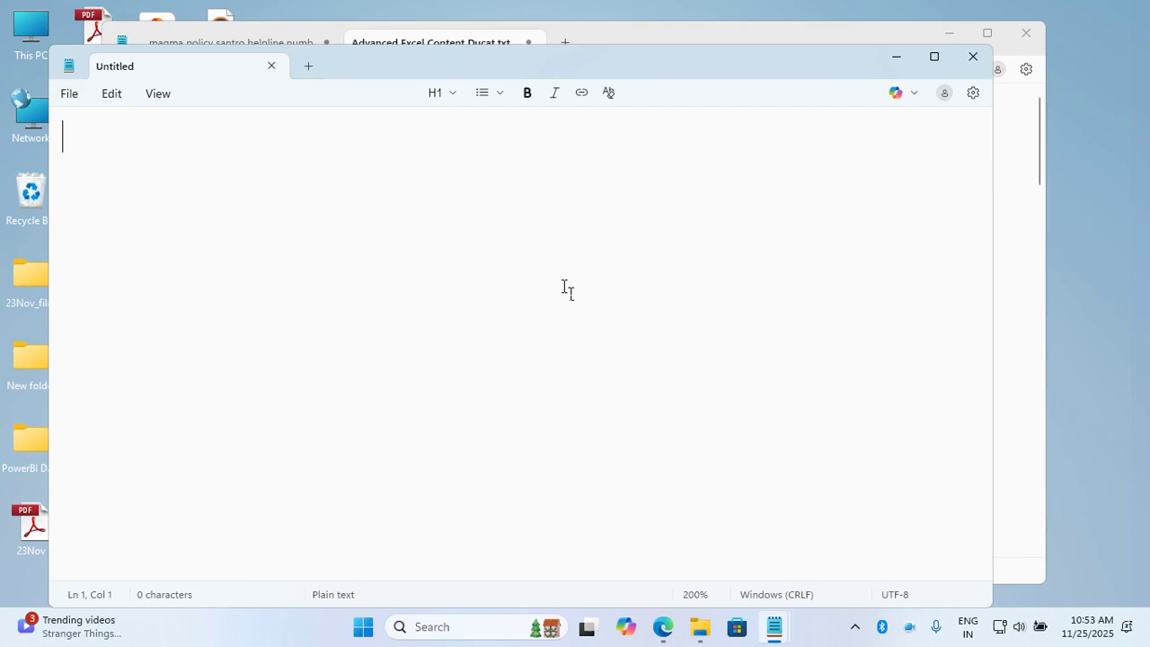
pyautogui.moveTo(695, 61); pyautogui.dragTo(711, 49)
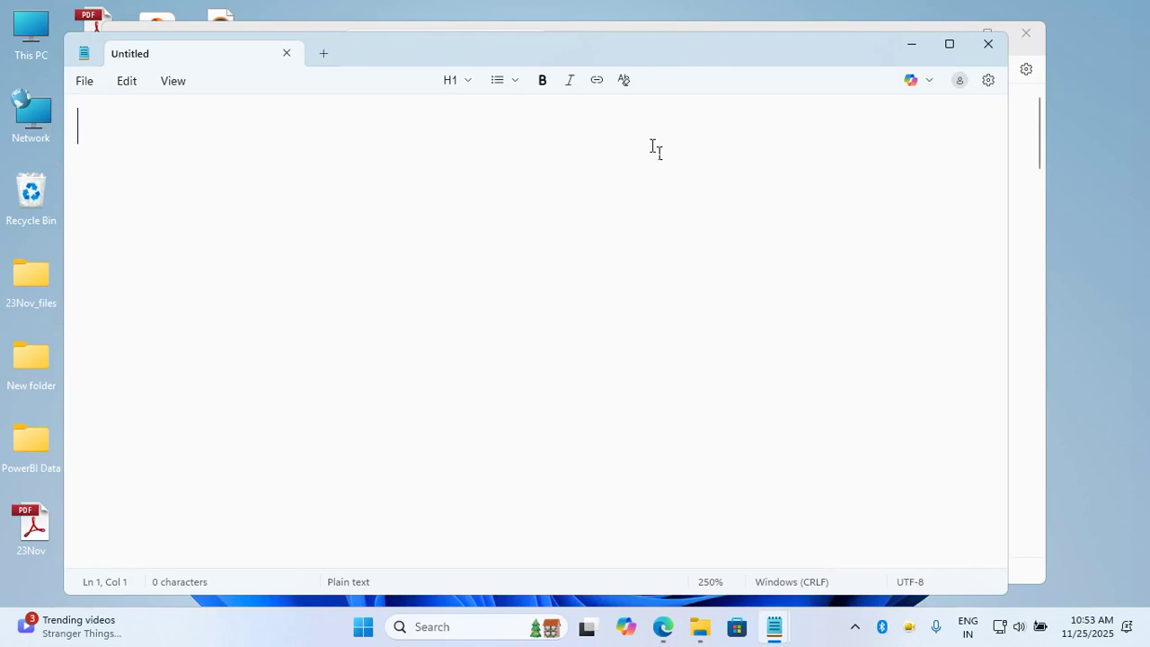
# Write the note's title lines "Session #1" and "AdvExcel", followed by a long dashed separator line.
pyautogui.write('Session')
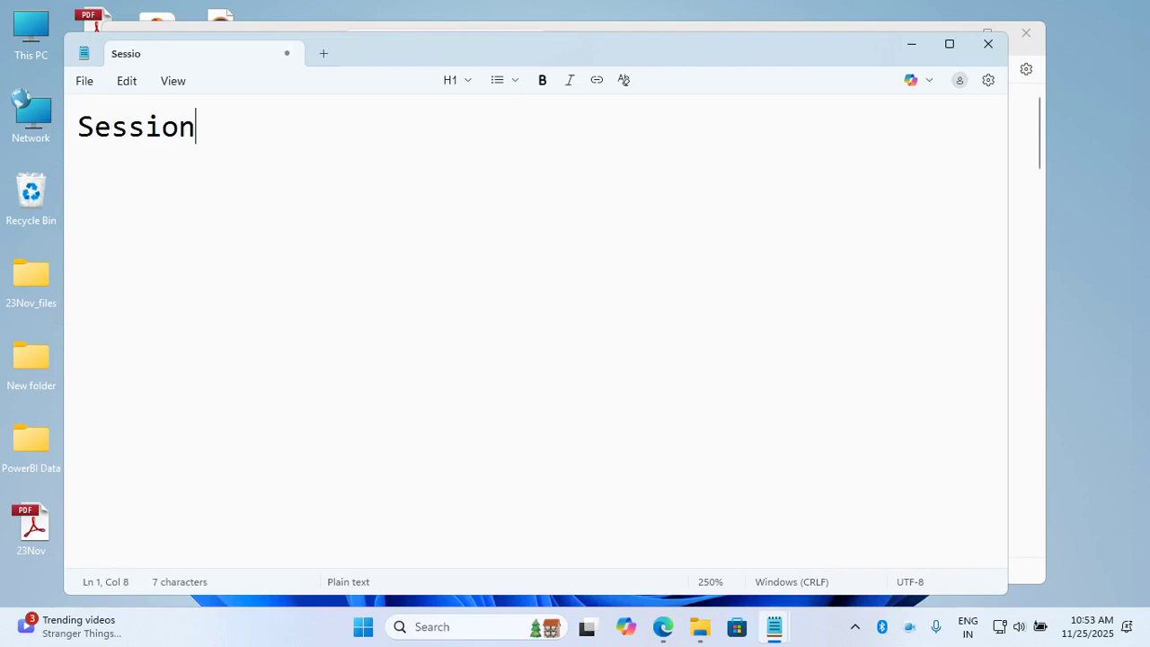
pyautogui.write(' #1')
pyautogui.press('Return')
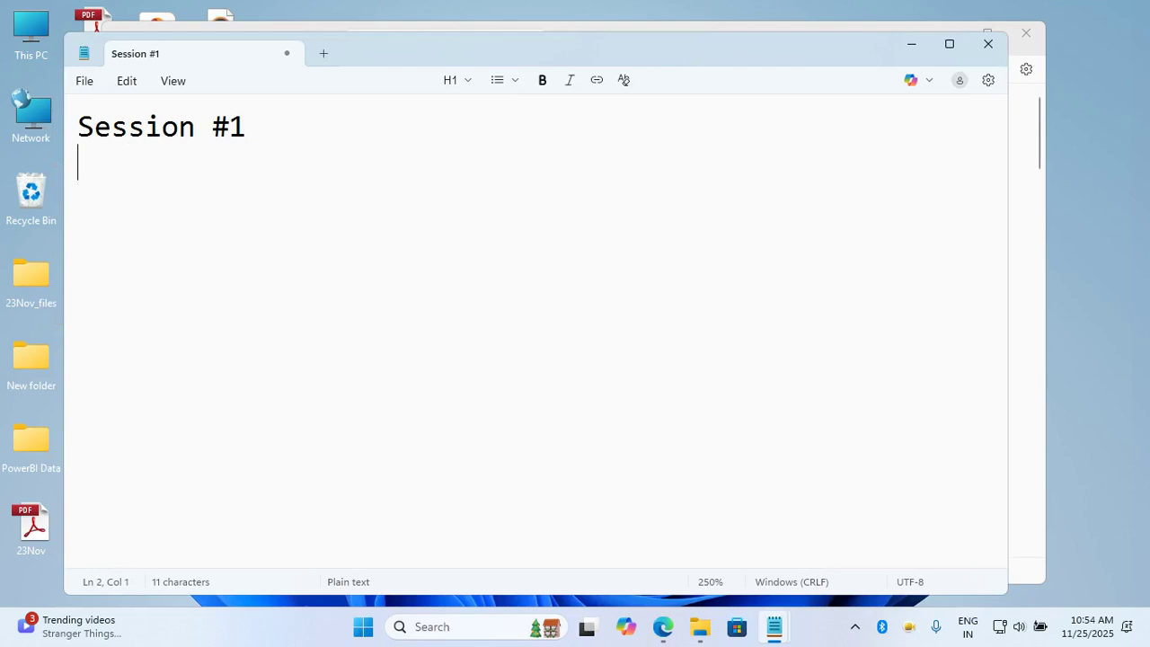
pyautogui.write('AdvExcel')
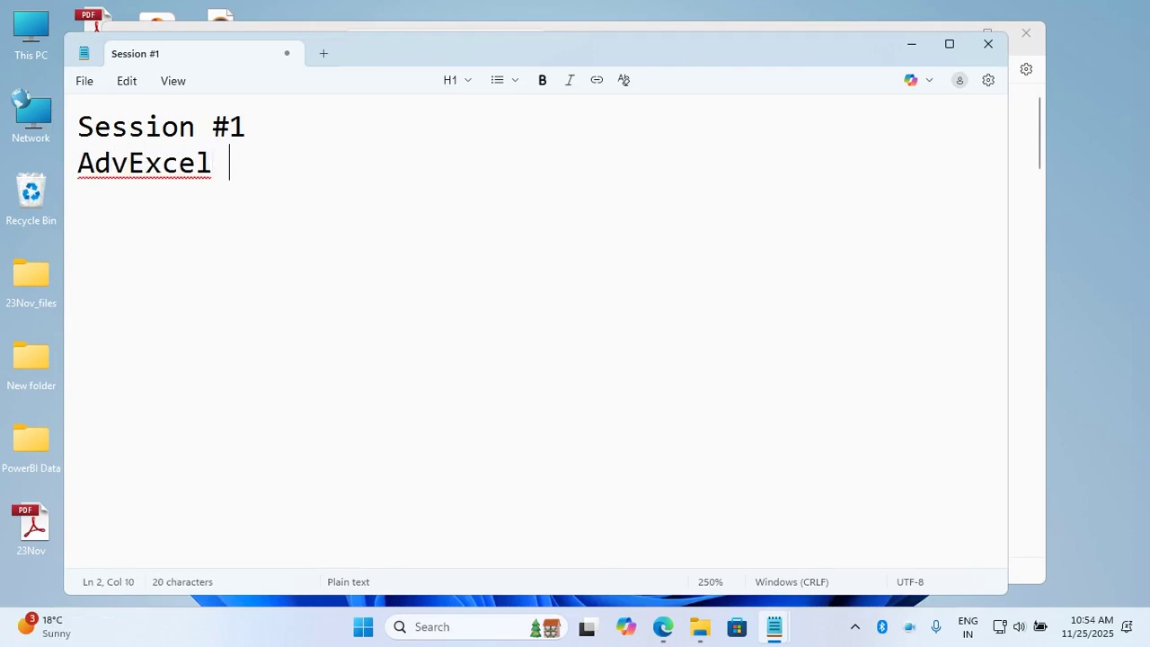
pyautogui.press('Return')
pyautogui.write('-------------------------------------')
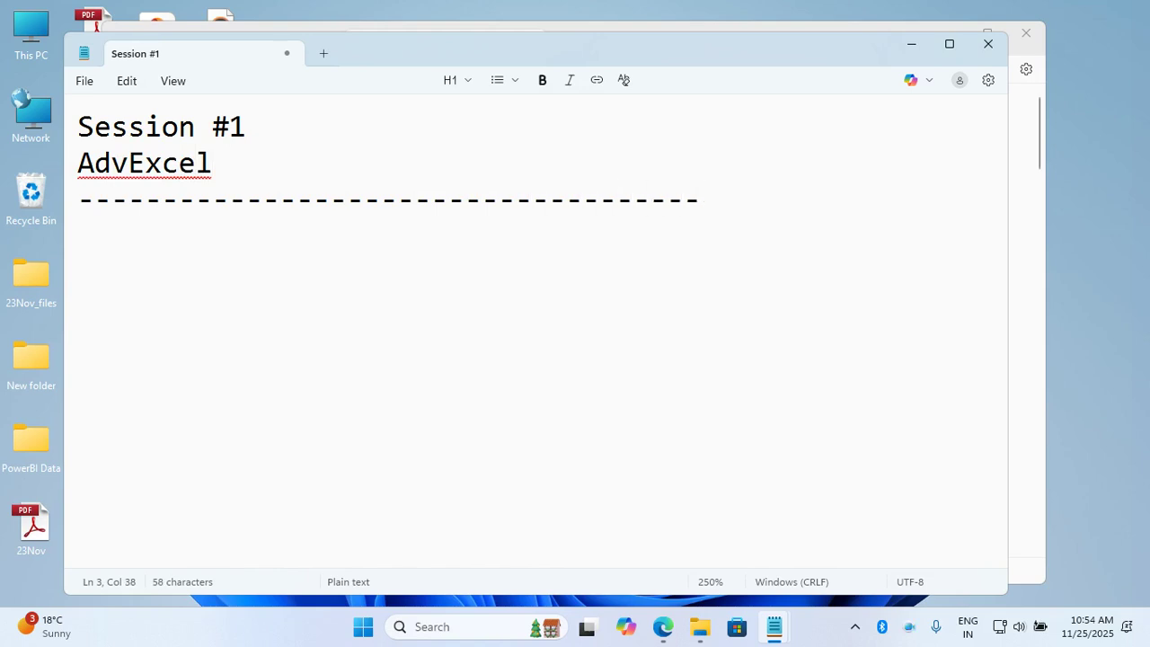
# Add the heading "Sorting in excel :" below the separator and underline it with a short row of dashes.
pyautogui.press('Return')
pyautogui.write('Sorting in ')
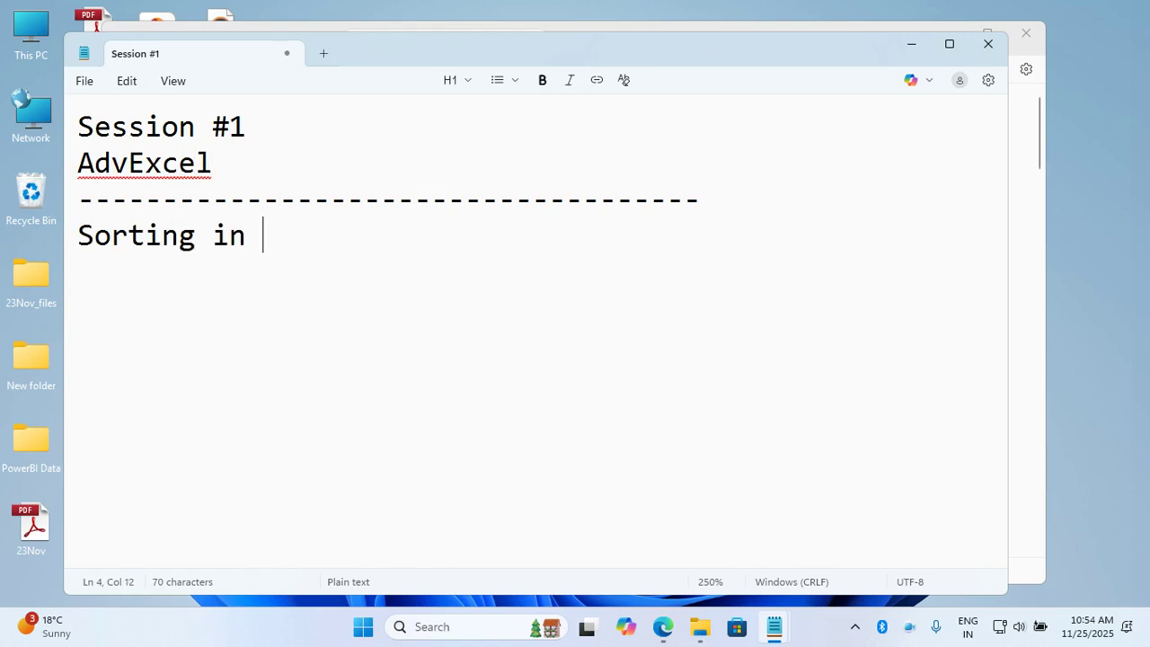
pyautogui.write('excel :')
pyautogui.press('Return')
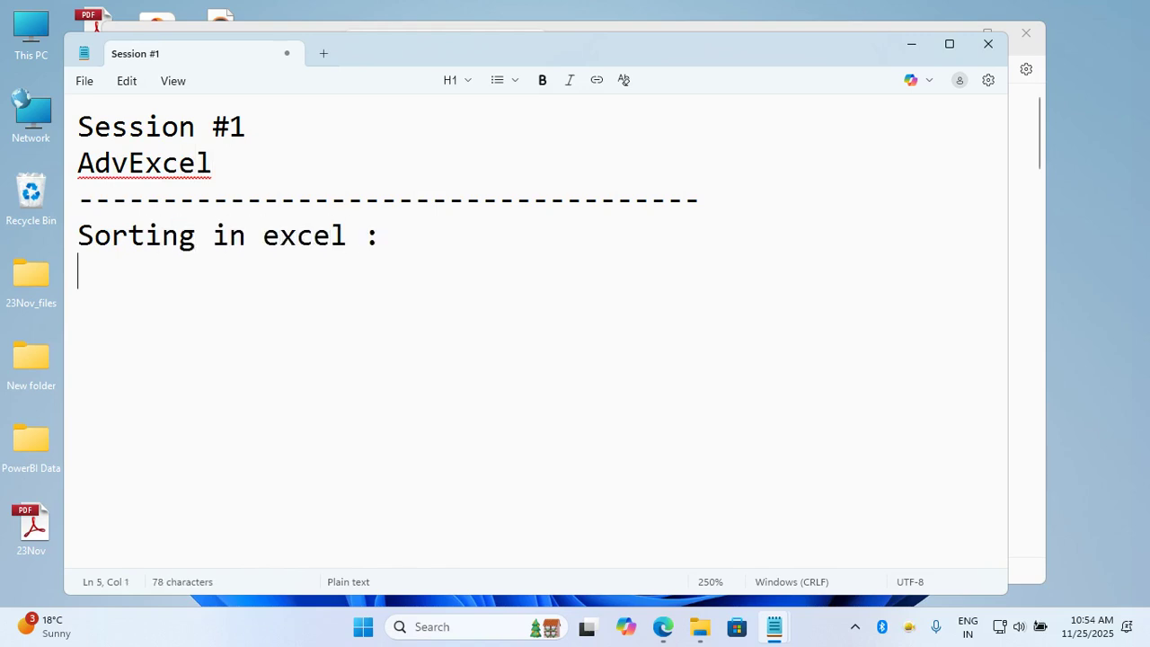
pyautogui.write('------------')
pyautogui.hotkey('ctrl', '-')
pyautogui.hotkey('ctrl', '-')
pyautogui.hotkey('ctrl', '-')
pyautogui.hotkey('ctrl', '-')
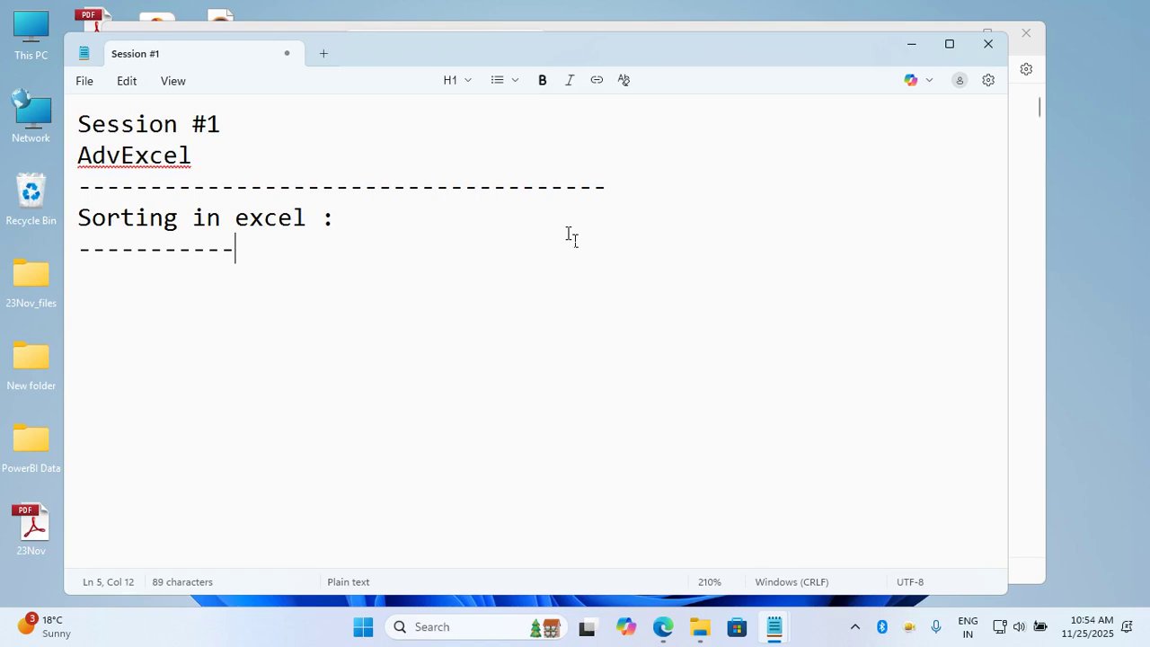
# Write the definition line "arranging the data in a particular order is known as sorting.." below the short dashed underline.
pyautogui.press('Return')
pyautogui.write('arra')
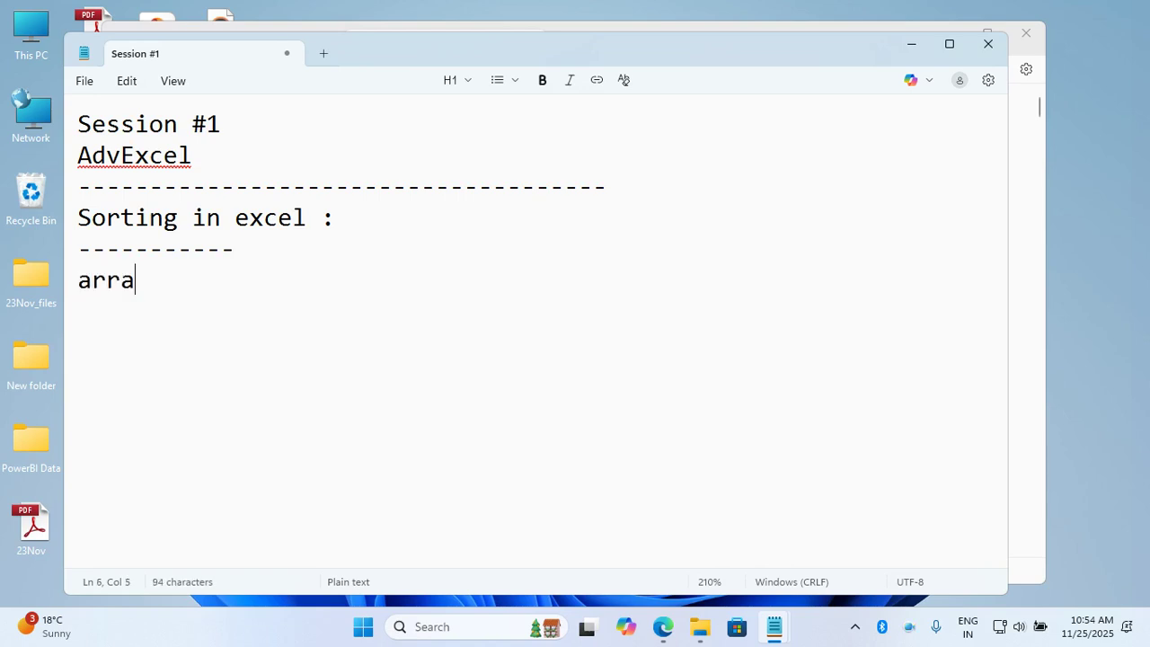
pyautogui.write('nging the data')
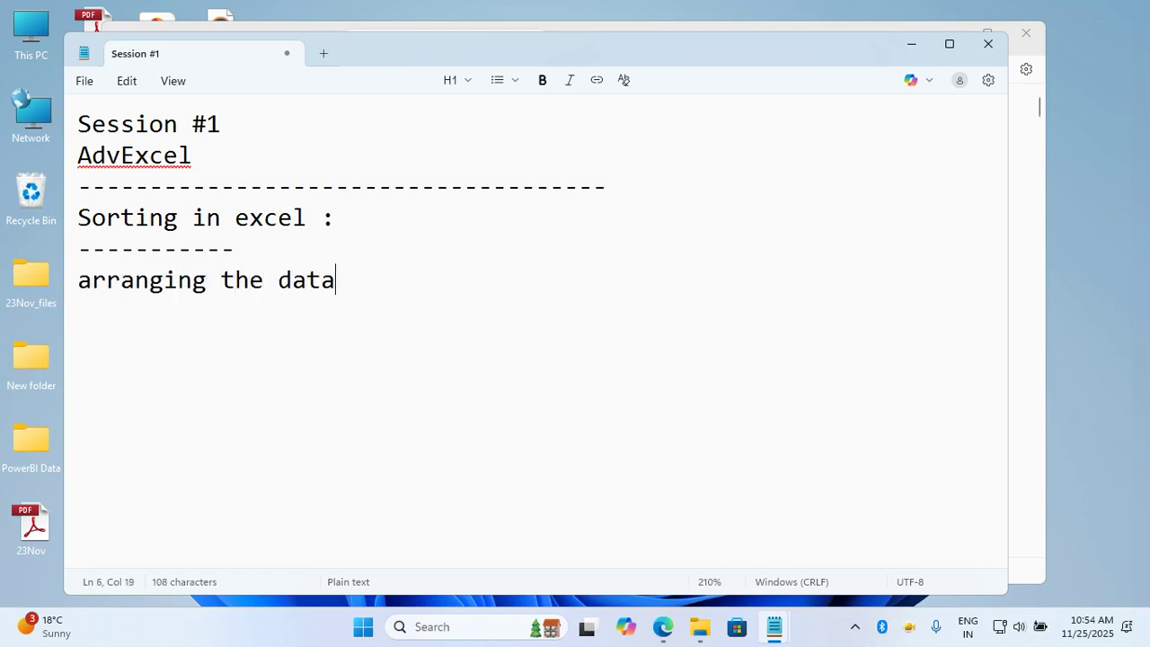
pyautogui.write(' in a parti')
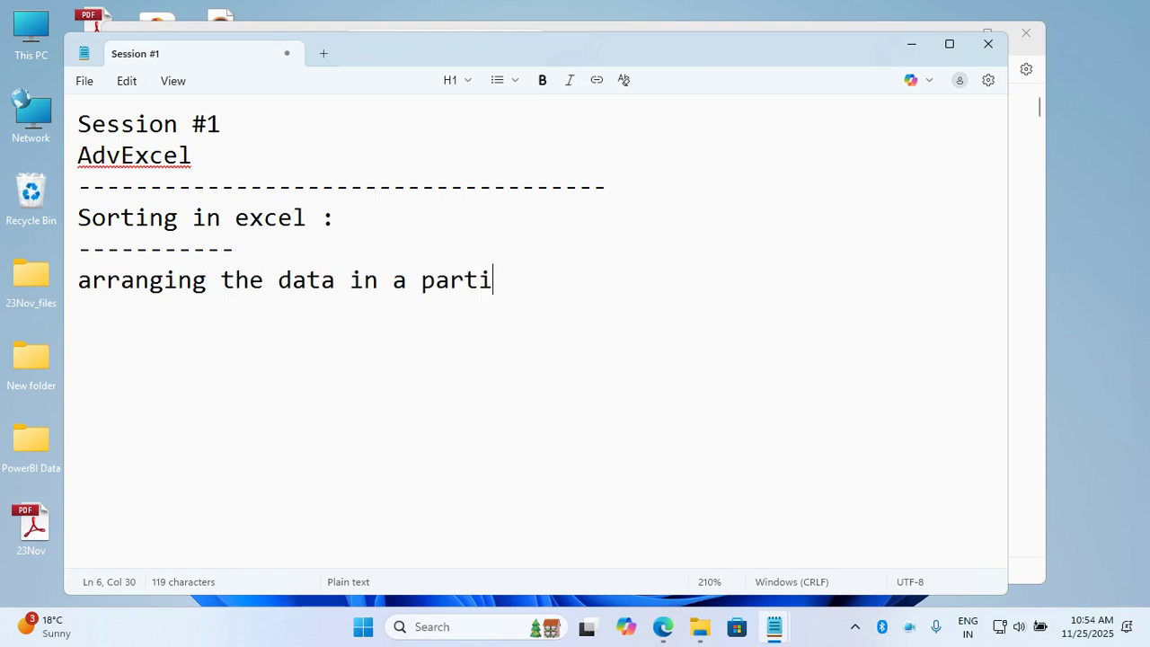
pyautogui.write('cular order i')
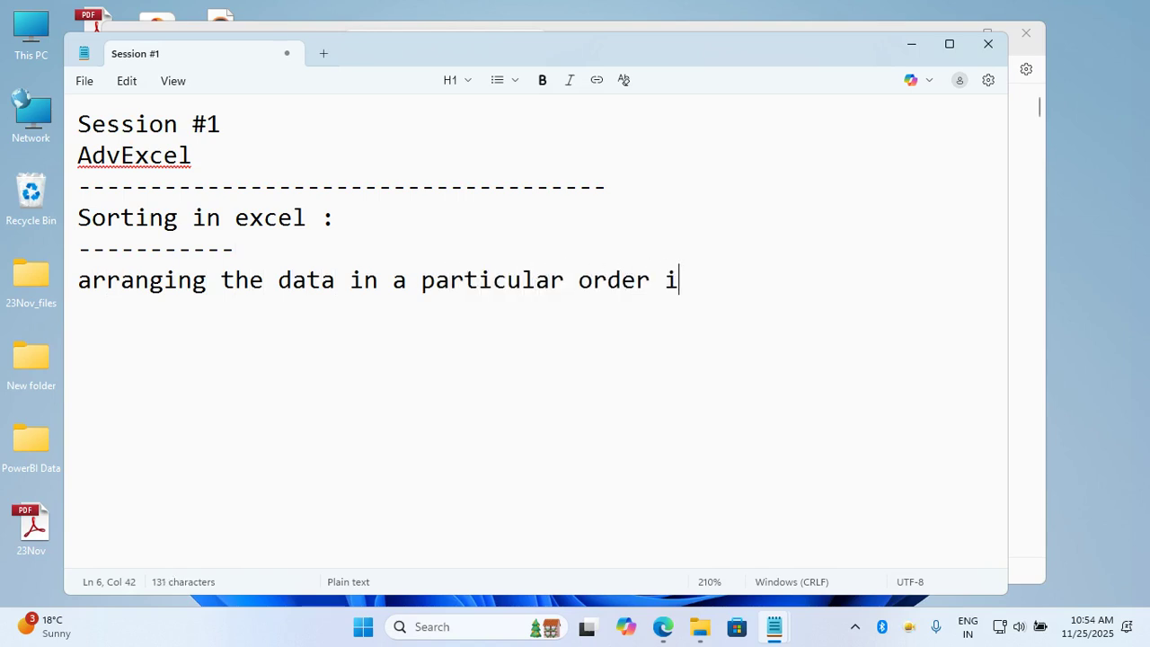
pyautogui.write('s known as')
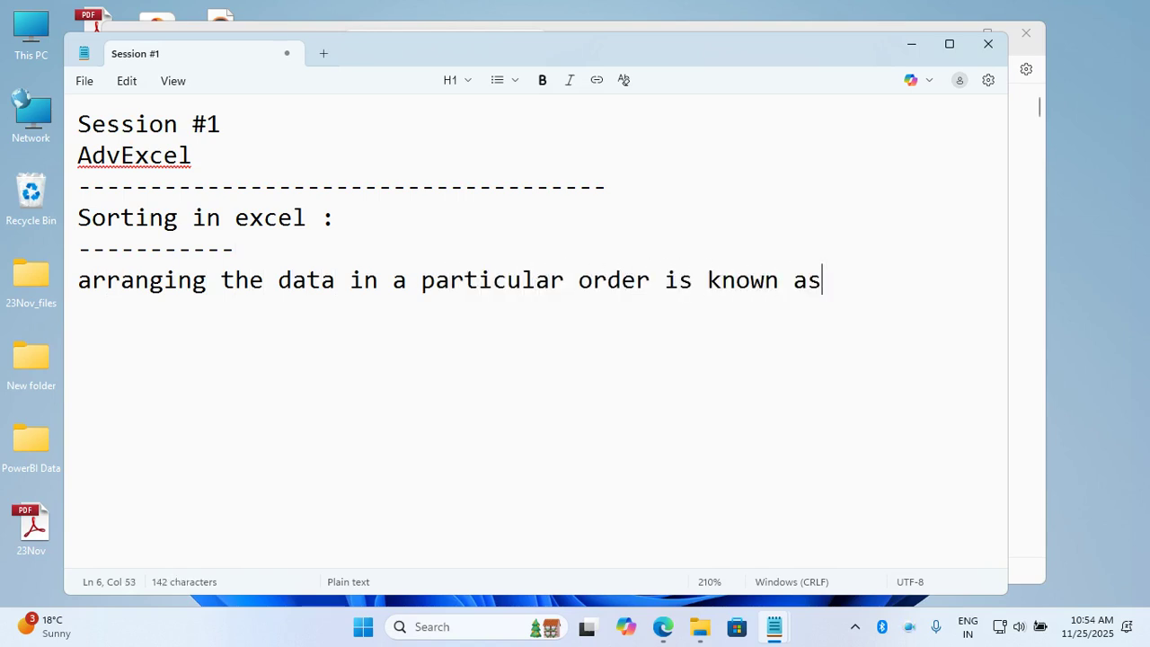
pyautogui.write(' sorting..')
pyautogui.press('Return')
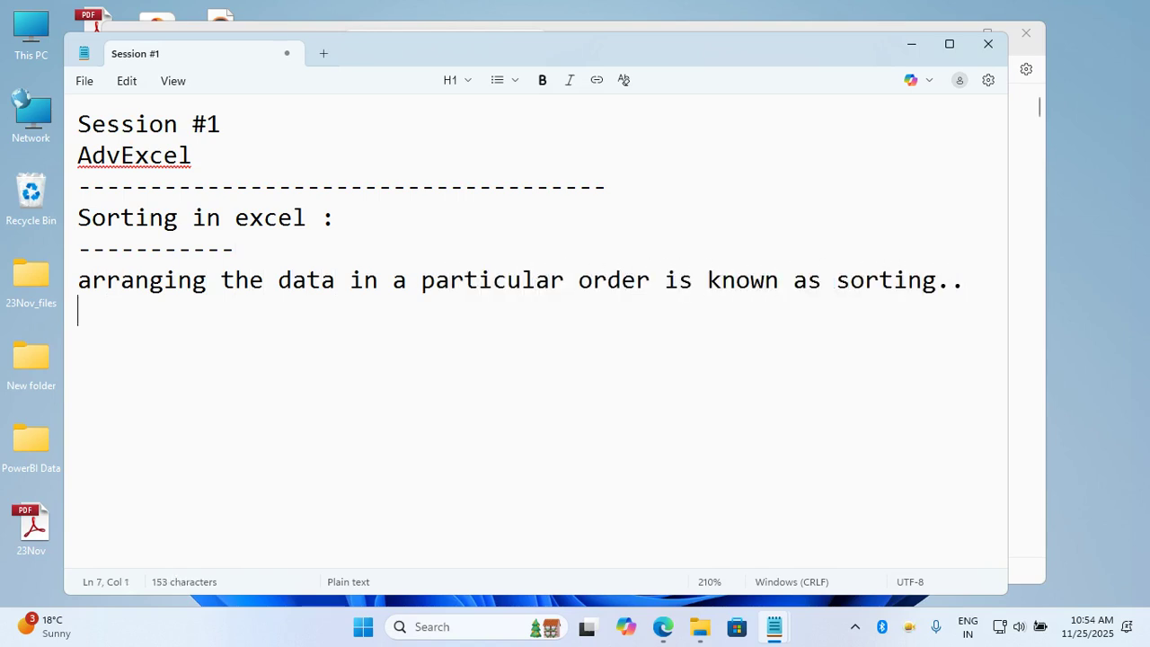
# Add the line "order may be asc ( a-z ) or order may be desc ( z-a )" under the definition, followed by a blank line.
pyautogui.write('order may be')
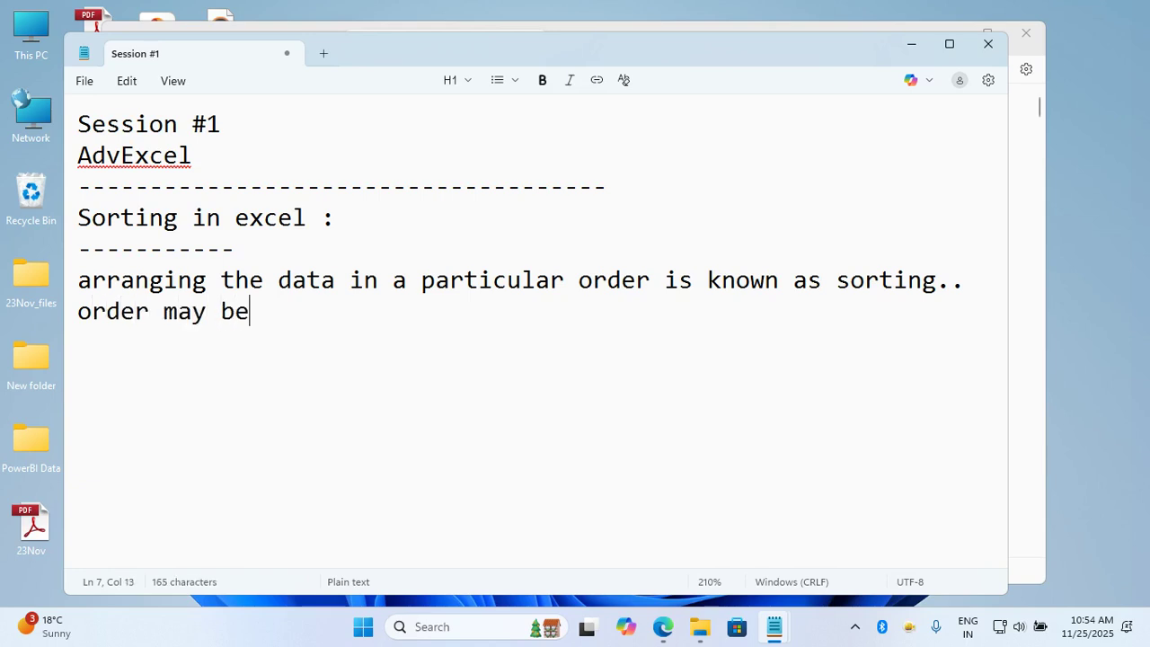
pyautogui.write(' asc ( a-')
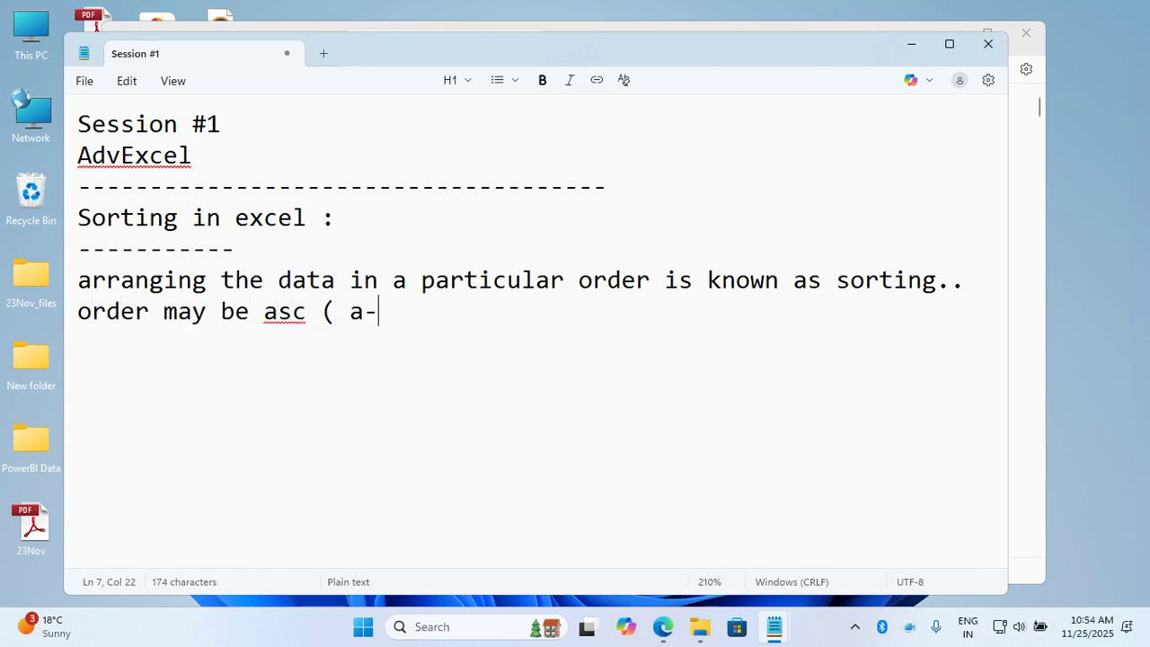
pyautogui.write('z ) or ')
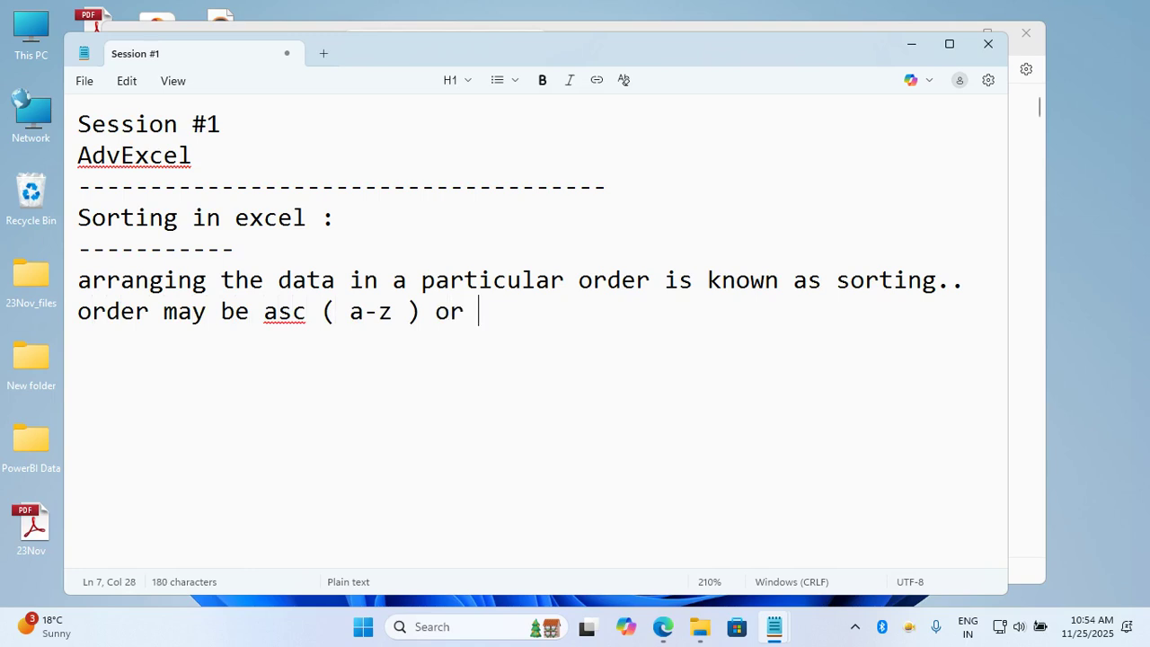
pyautogui.write('order may ')
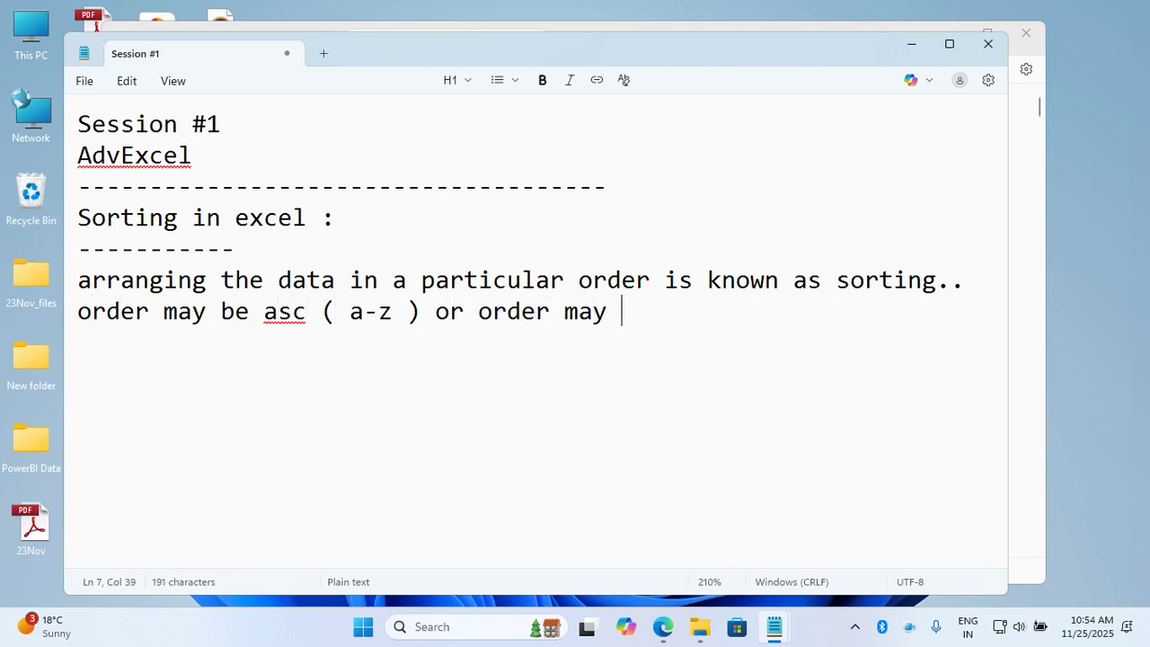
pyautogui.write('be desc ( a')
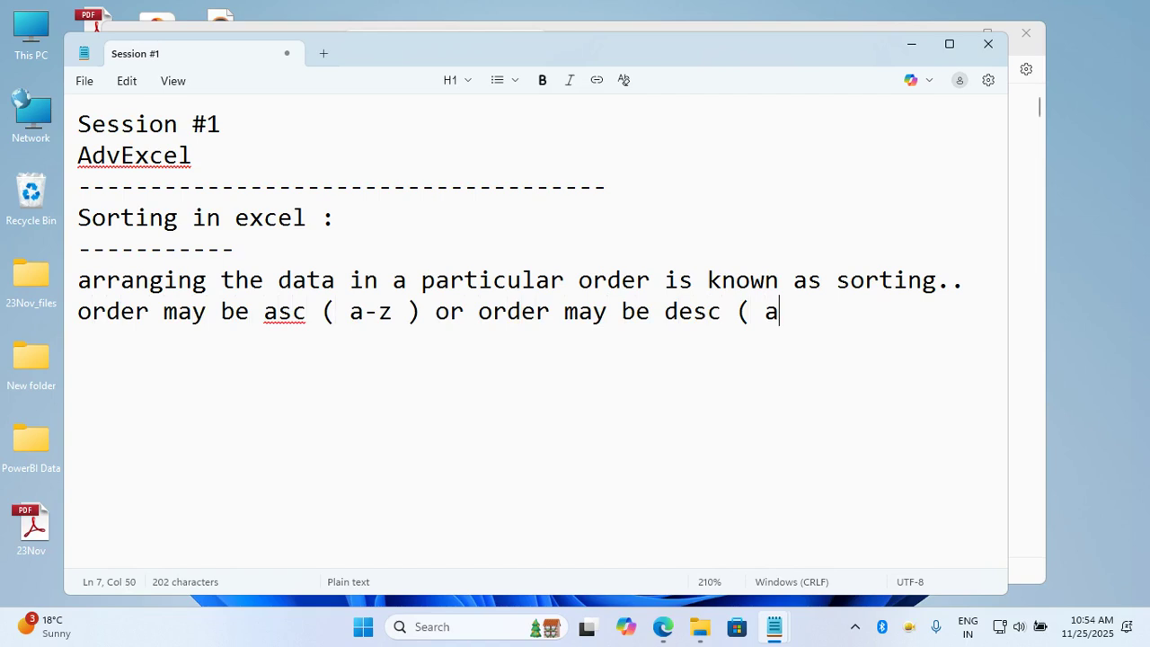
pyautogui.press('BackSpace')
pyautogui.write('z-a )')
pyautogui.press('Return')
pyautogui.press('Return')
# Note the sort command path "Data -> Sort" and its shortcut "ALT + ASS" on separate lines, followed by several blank lines.
pyautogui.write('D')
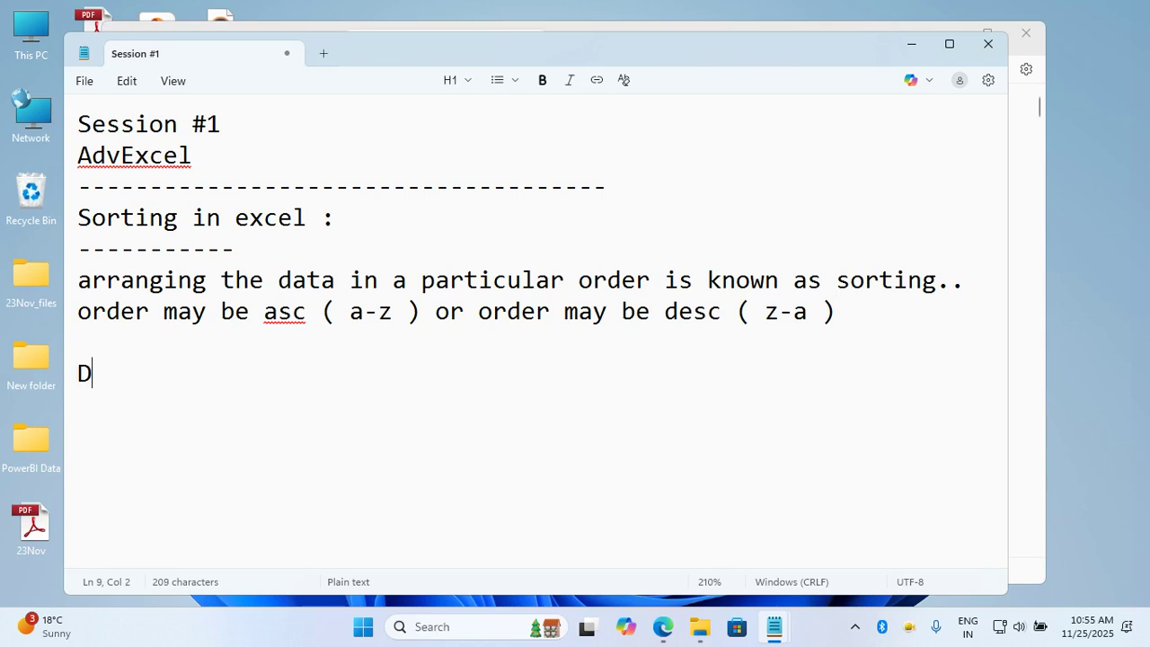
pyautogui.write('ata ')
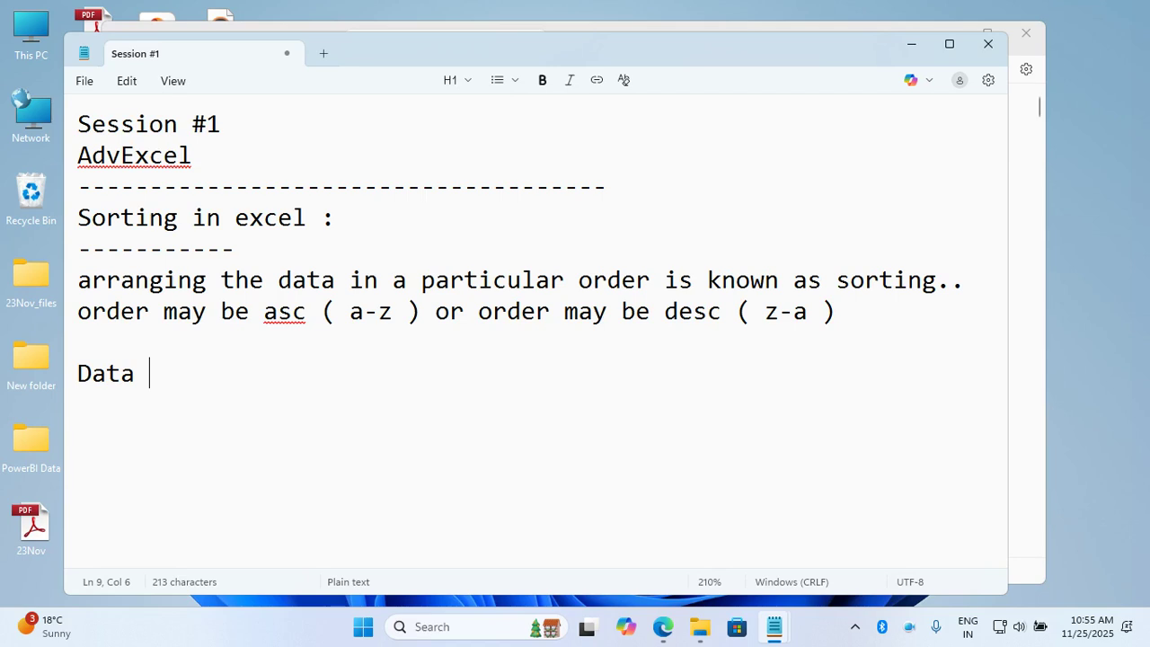
pyautogui.write('-> Sort')
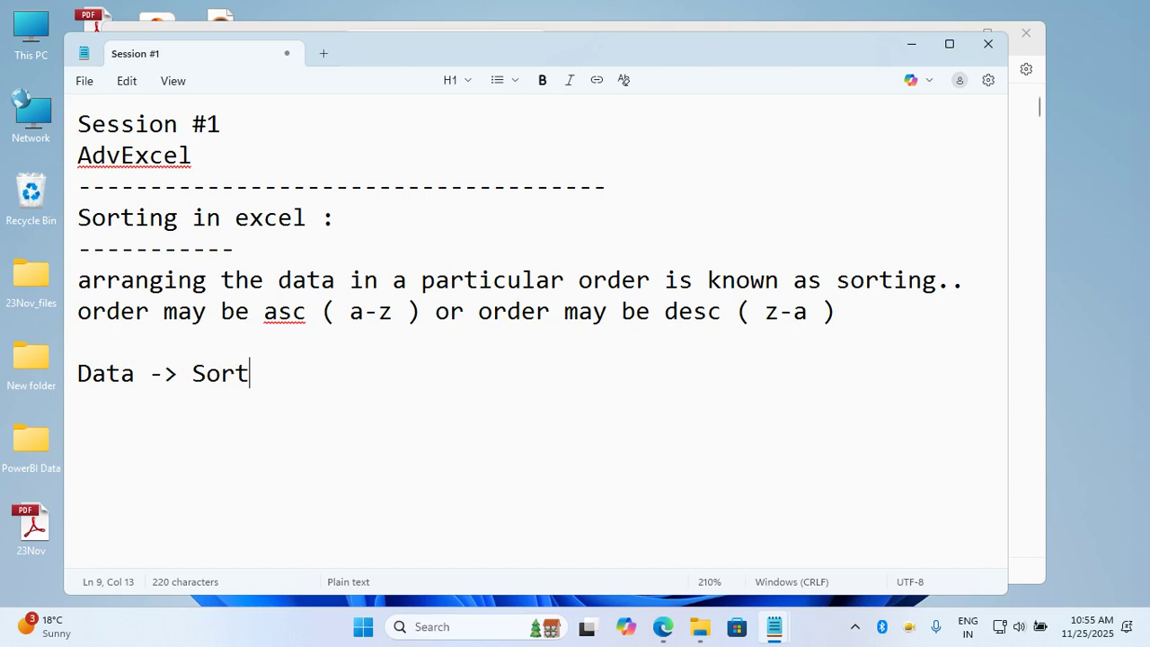
pyautogui.press('Return')
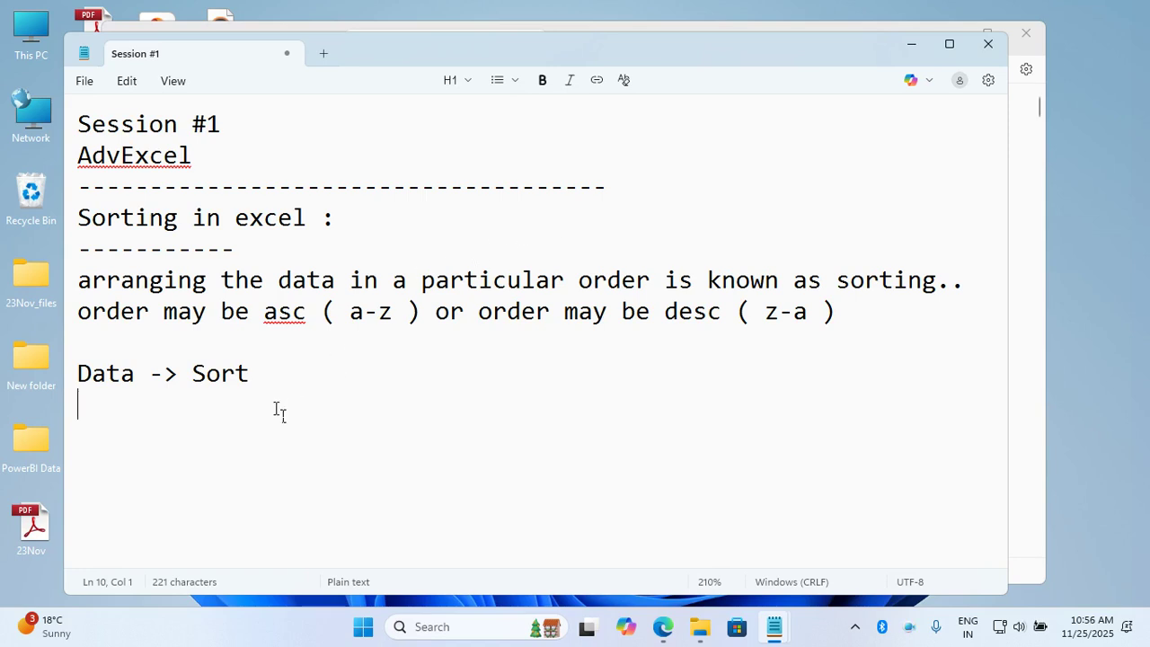
pyautogui.write('ALT + ')
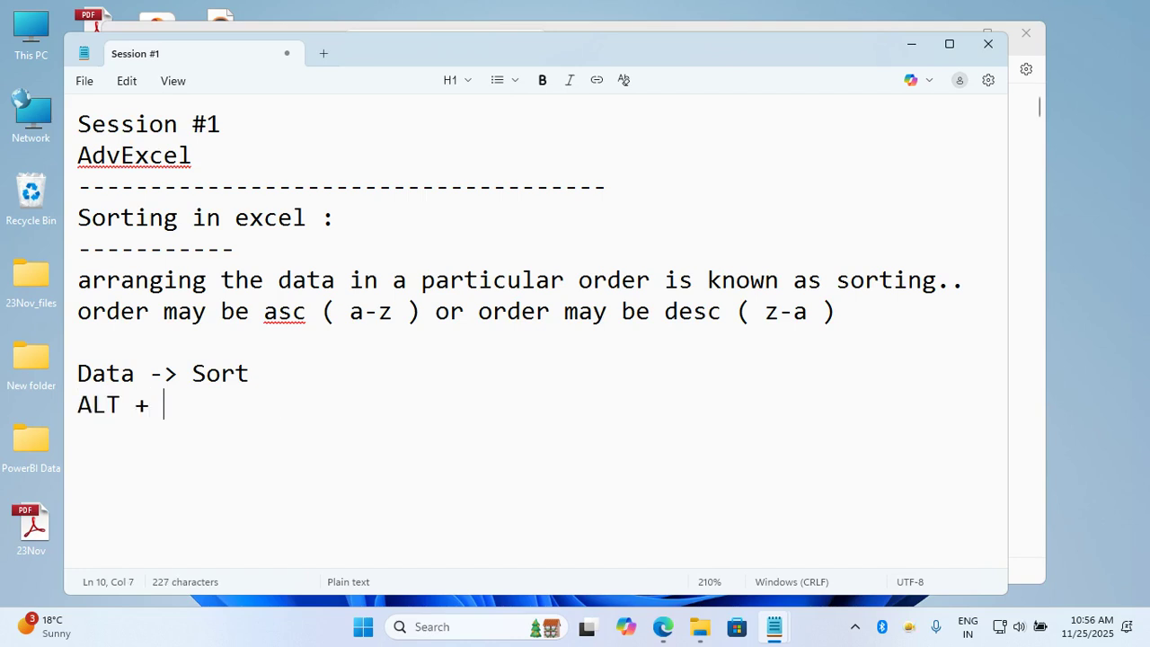
pyautogui.write('ASS')
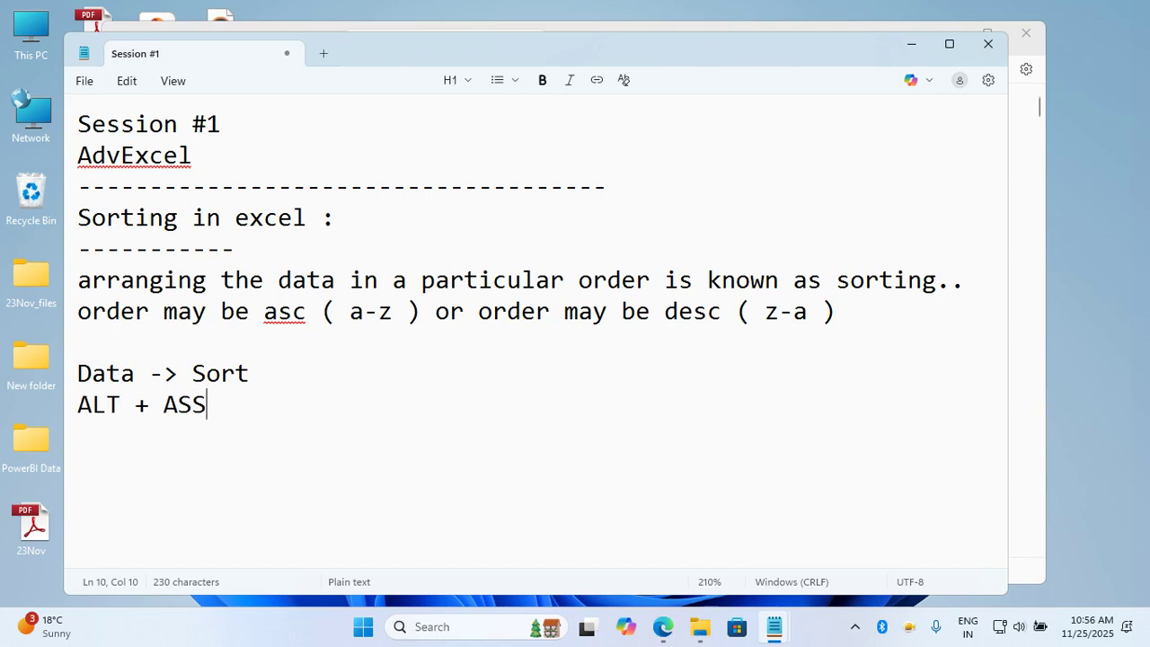
pyautogui.press('Return')
pyautogui.press('Return')
pyautogui.press('Return')
pyautogui.press('Return')
pyautogui.press('Return')
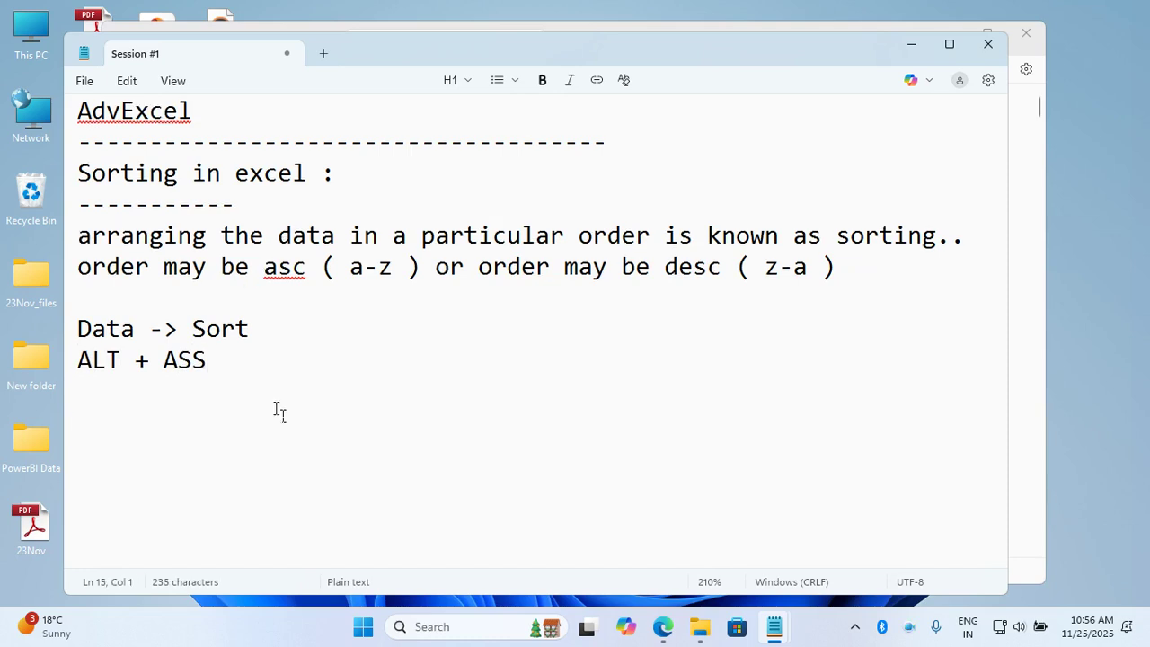
# Write "there are 3 ways to sort data in excel.." one blank line below the shortcut, and add several blank lines after it.
pyautogui.scroll(-2, 279, 411)
pyautogui.scroll(-1, 279, 412)
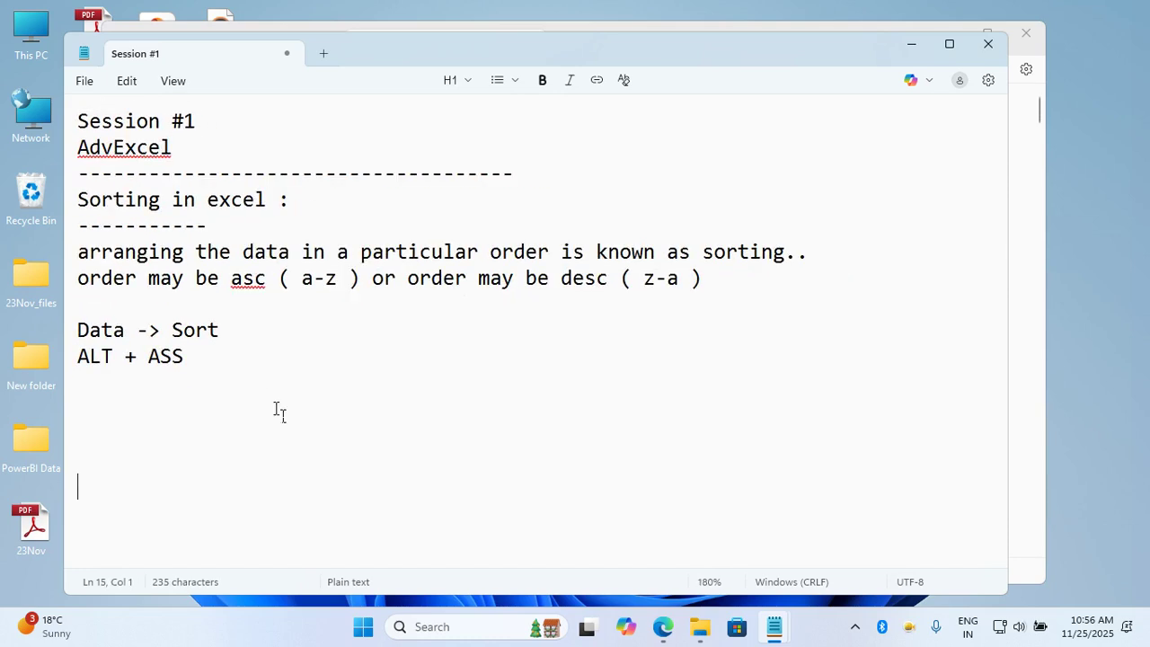
pyautogui.click(176, 423)
pyautogui.write('there are ')
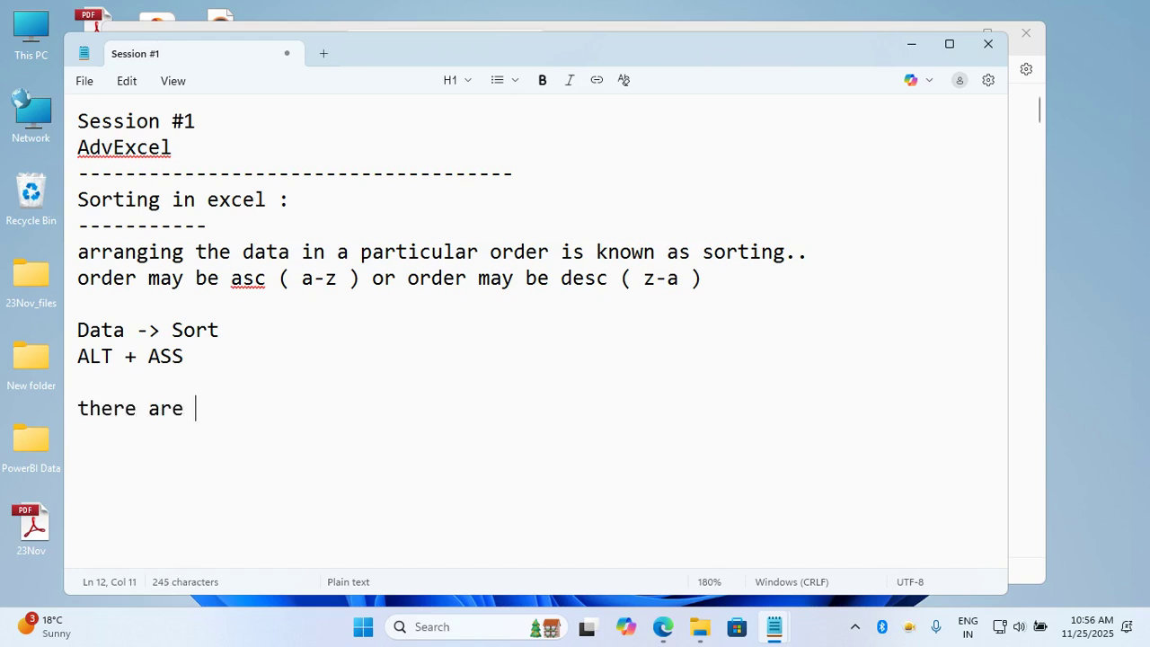
pyautogui.write('3 wys')
pyautogui.press('BackSpace')
pyautogui.press('BackSpace')
pyautogui.press('BackSpace')
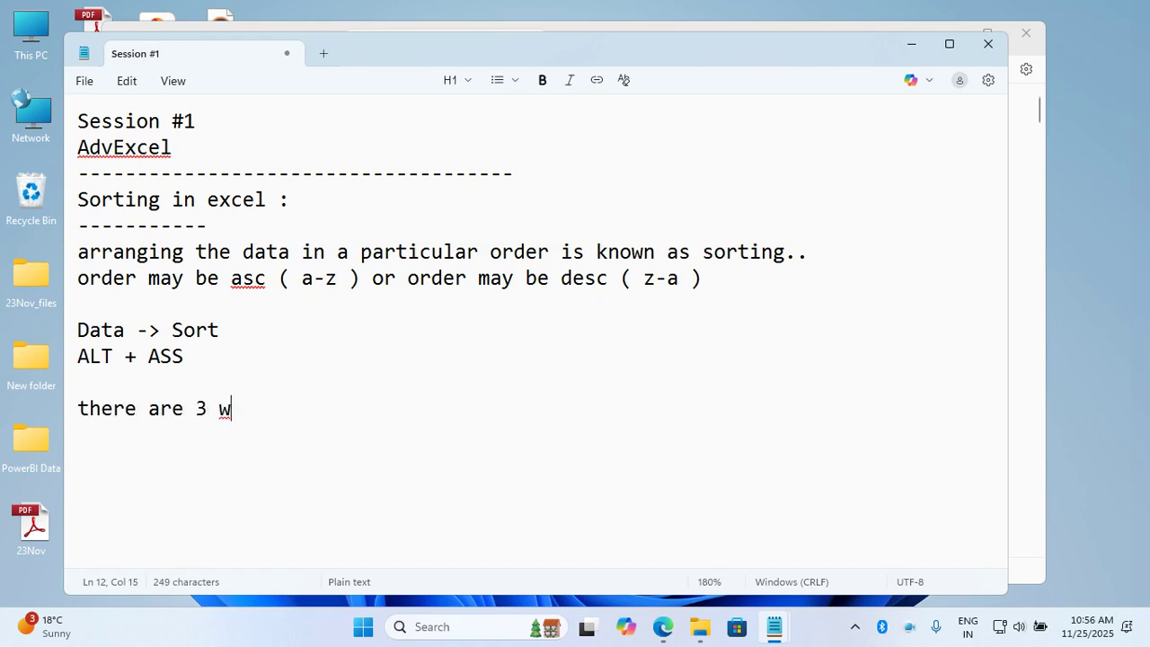
pyautogui.write('ays to sor')
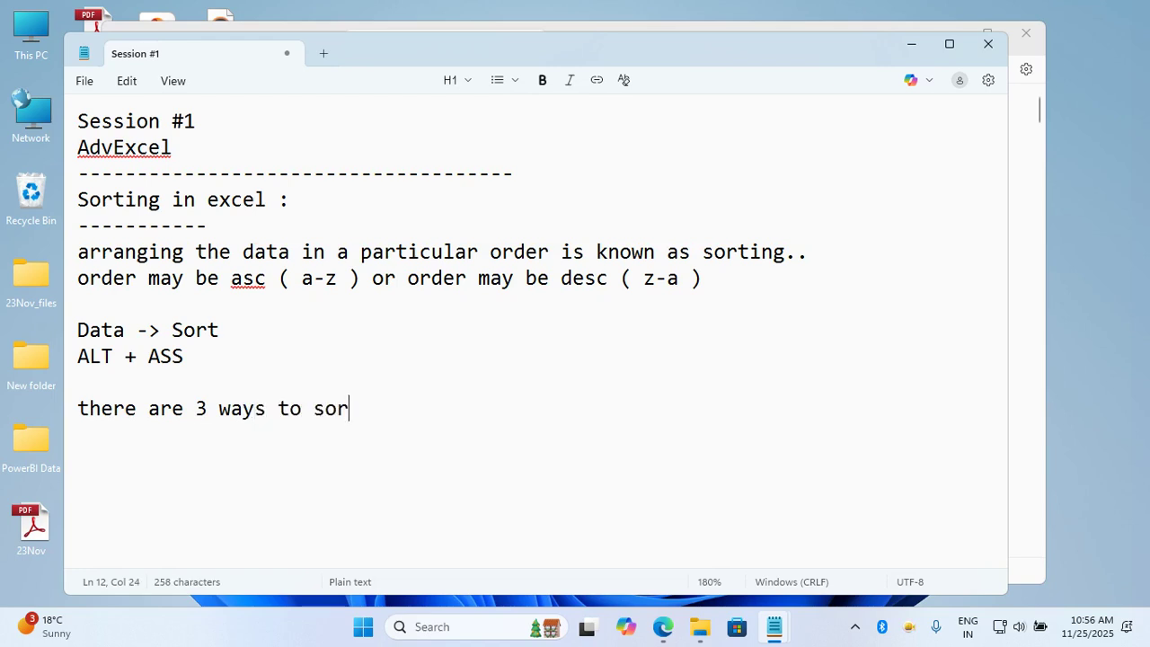
pyautogui.write('t data in exce')
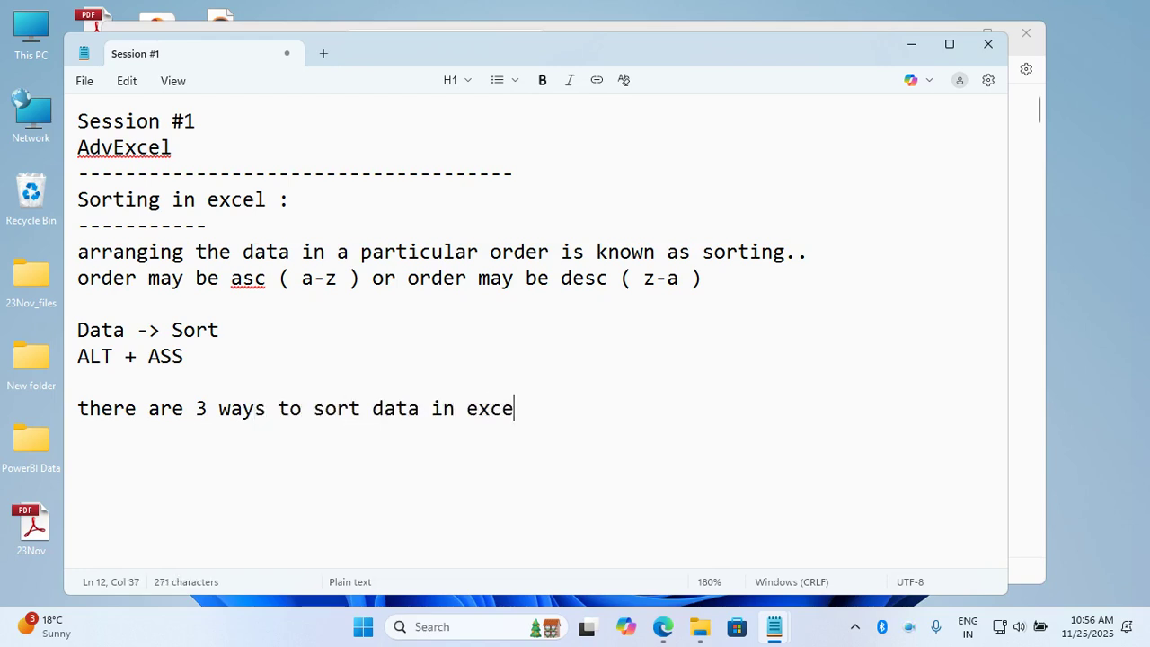
pyautogui.write('l..')
pyautogui.press('Return')
pyautogui.press('Return')
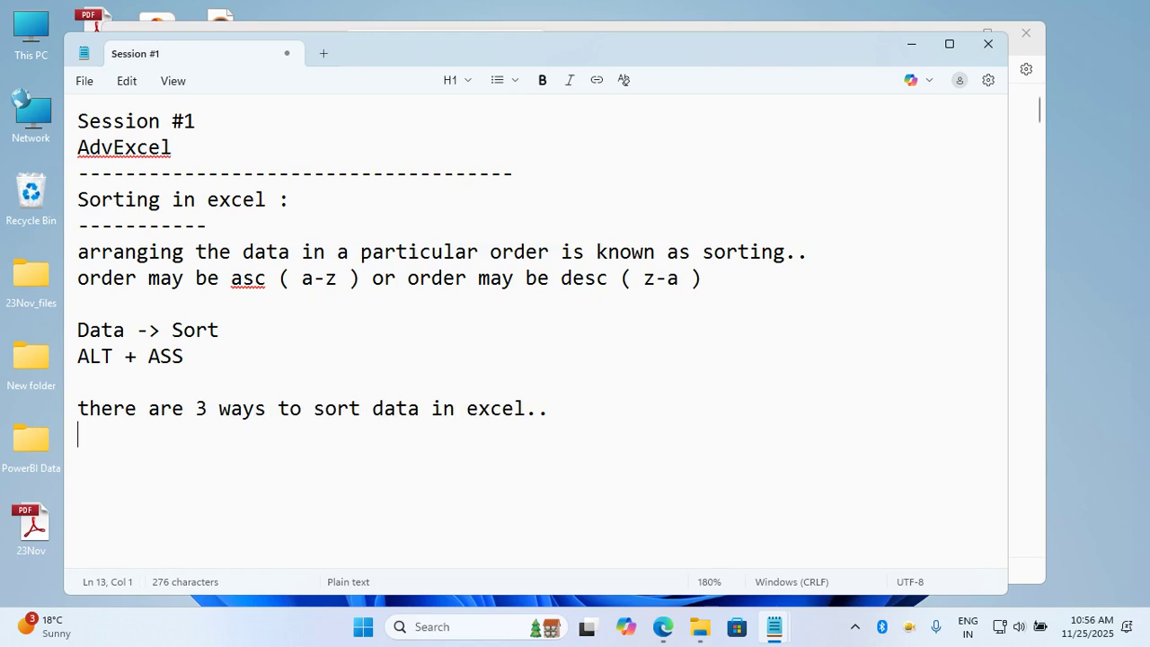
pyautogui.press('Return')
pyautogui.press('Return')
pyautogui.press('Return')
pyautogui.press('Return')
pyautogui.press('Return')
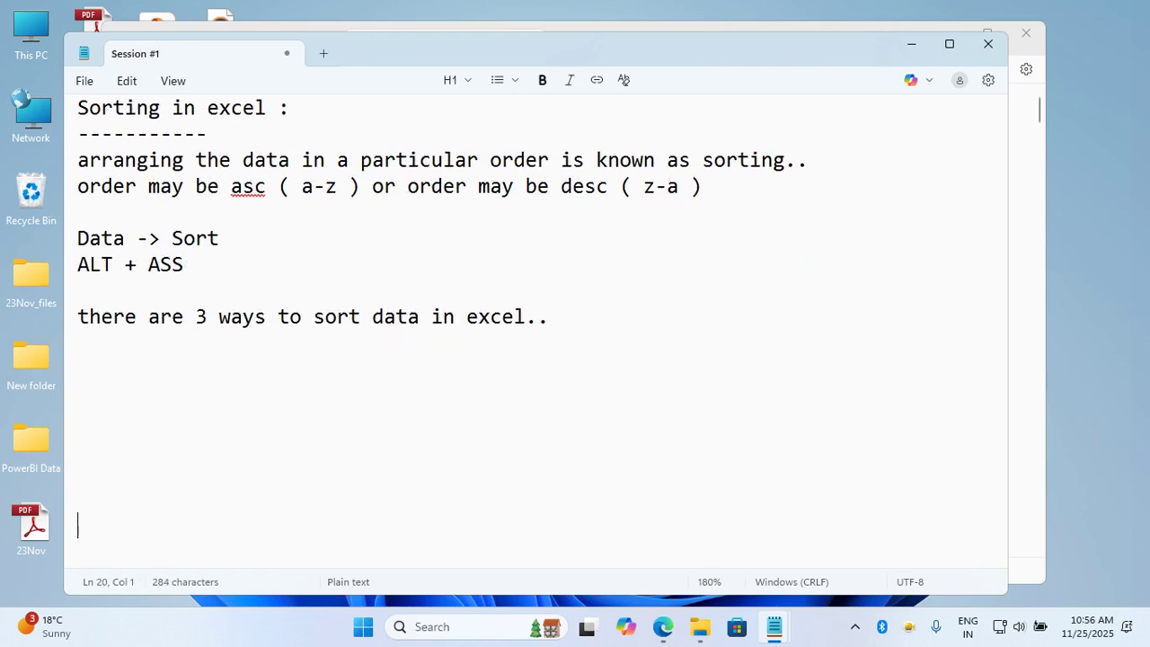
# Add the first list item "1. single level sorting :" directly under the line about the 3 ways to sort.
pyautogui.press('Up')
pyautogui.press('Up')
pyautogui.press('Up')
pyautogui.press('Up')
pyautogui.press('Up')
pyautogui.press('Up')
pyautogui.write('1. singl')
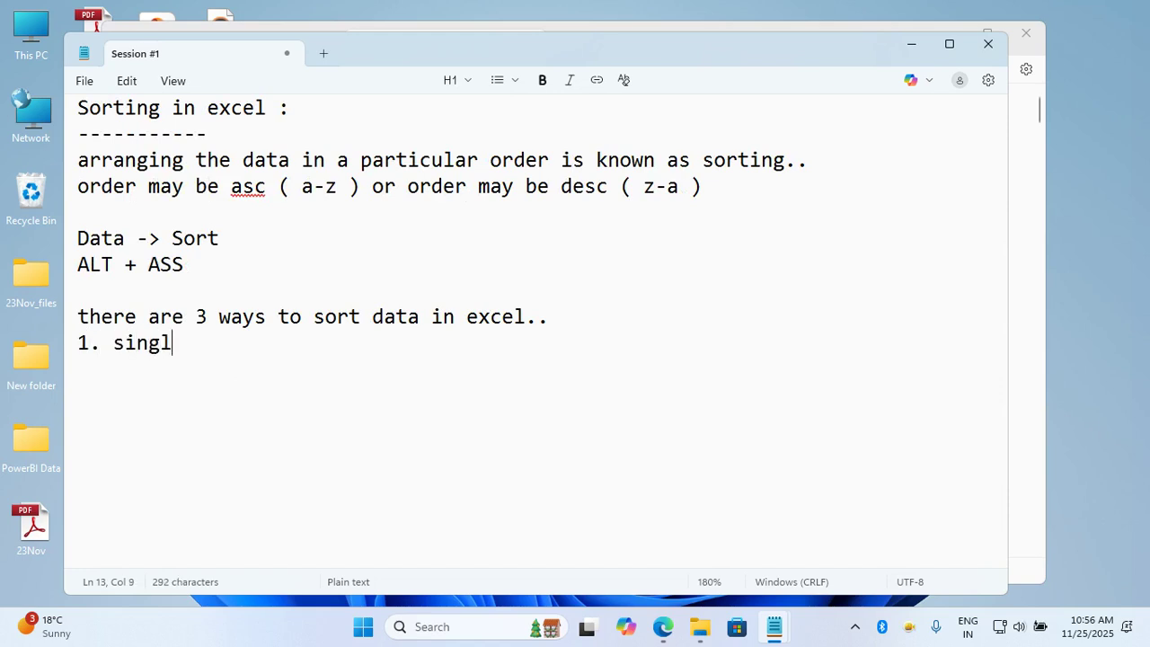
pyautogui.write('e level sor')
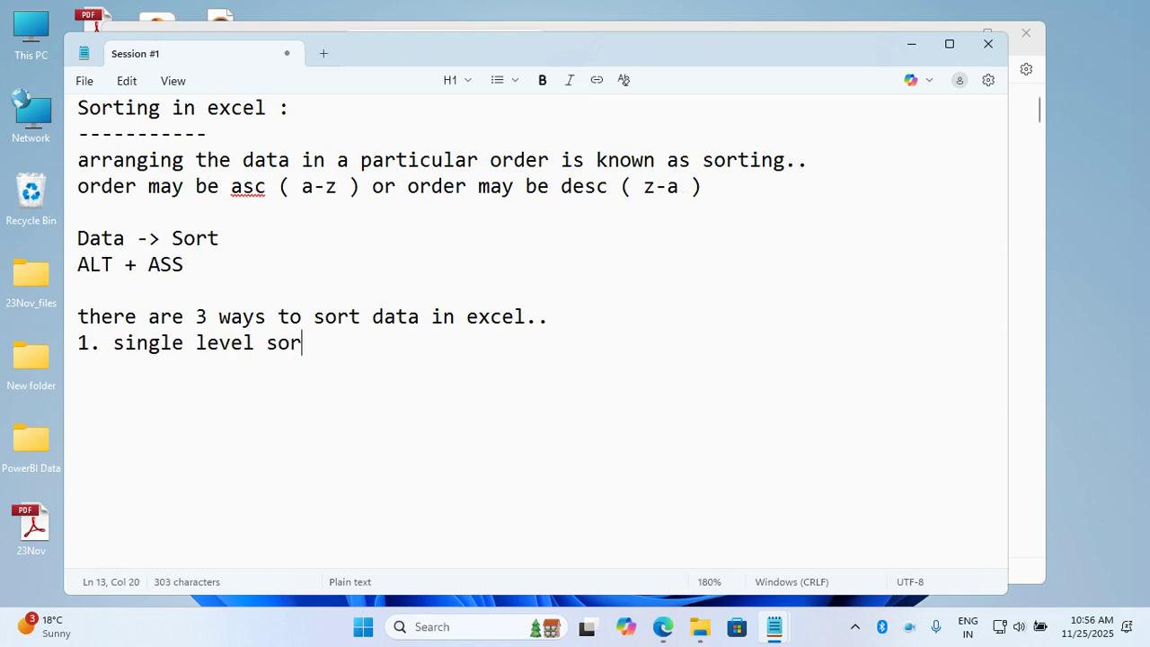
pyautogui.write('ting :')
pyautogui.press('Return')
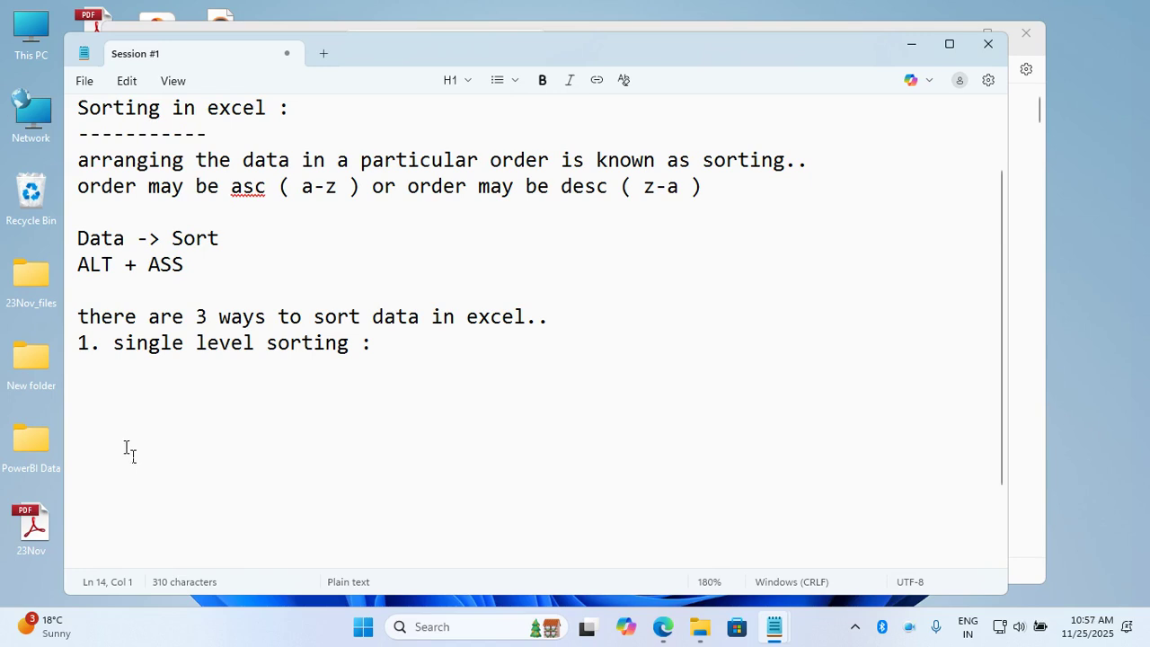
# Describe single level sorting with the line "we can sort our data on the basis of single column", followed by a blank line.
pyautogui.write('we can')
pyautogui.press('BackSpace')
pyautogui.press('BackSpace')
pyautogui.write('can ')
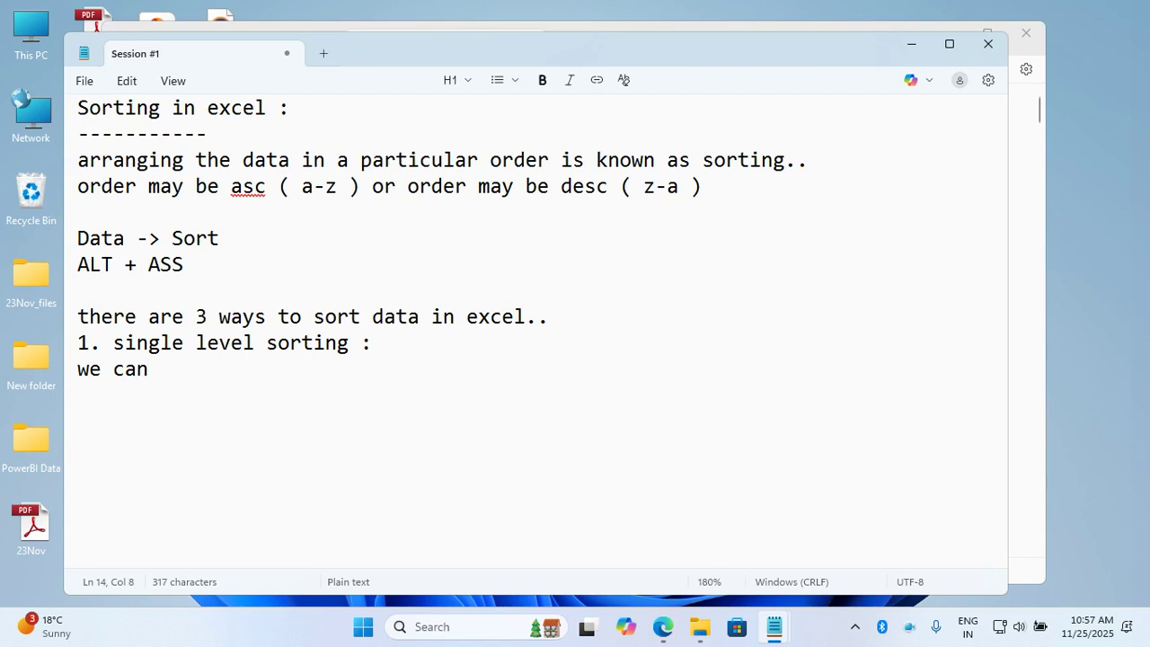
pyautogui.write('sort ou')
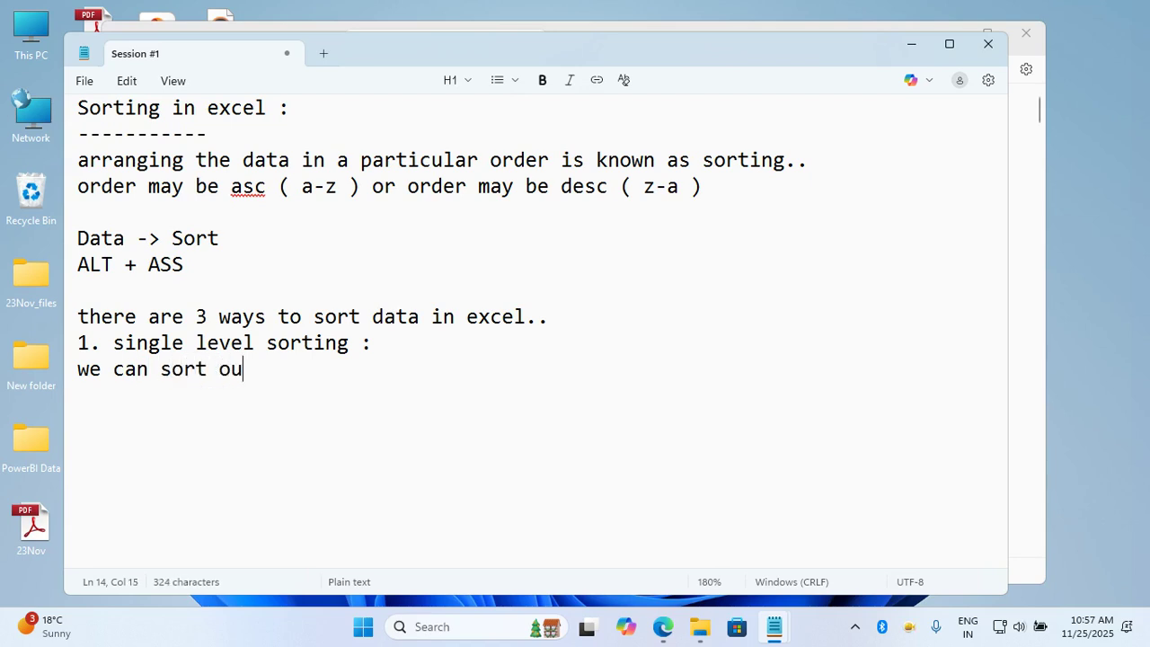
pyautogui.write('r data on the bs')
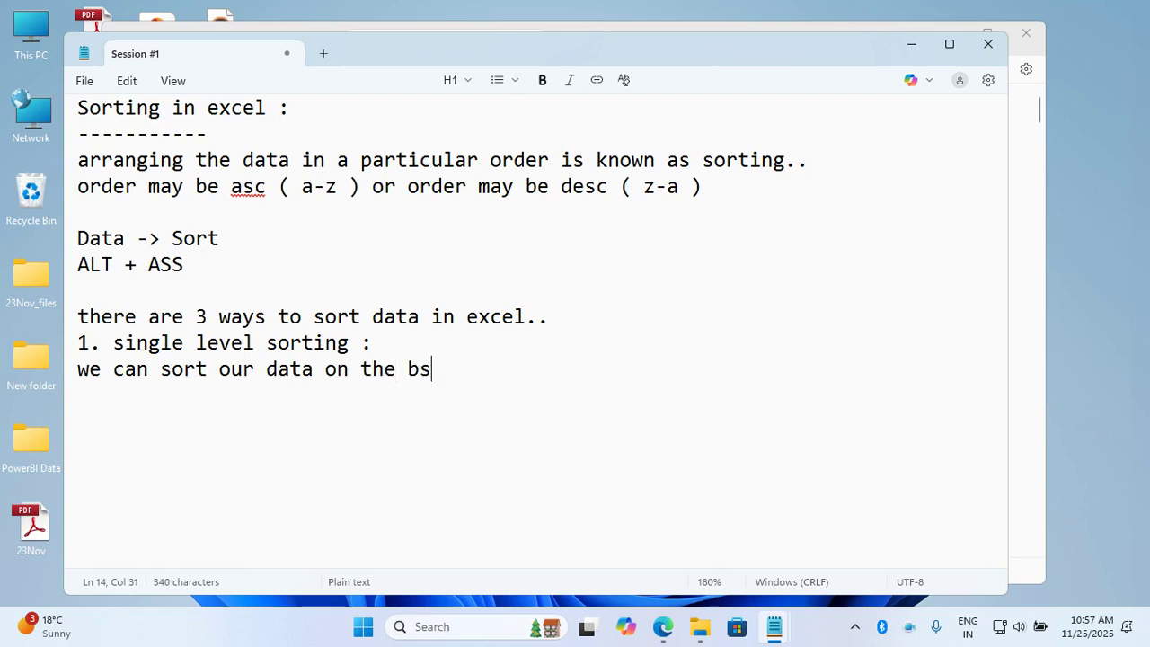
pyautogui.press('BackSpace')
pyautogui.write('as')
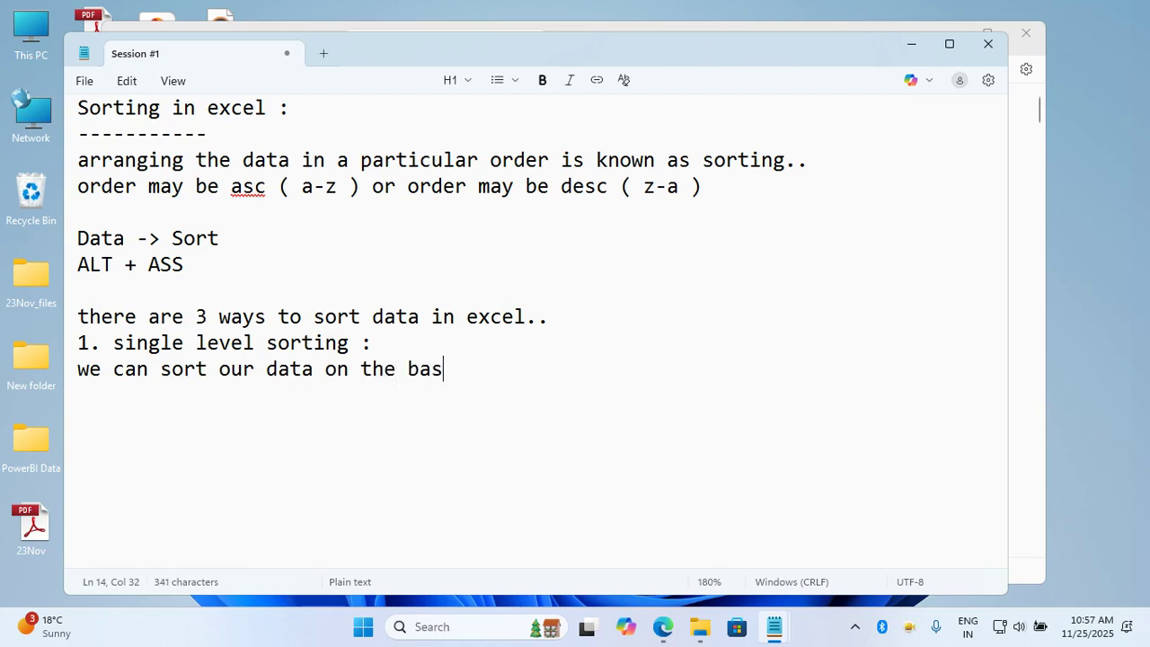
pyautogui.write('is of sing')
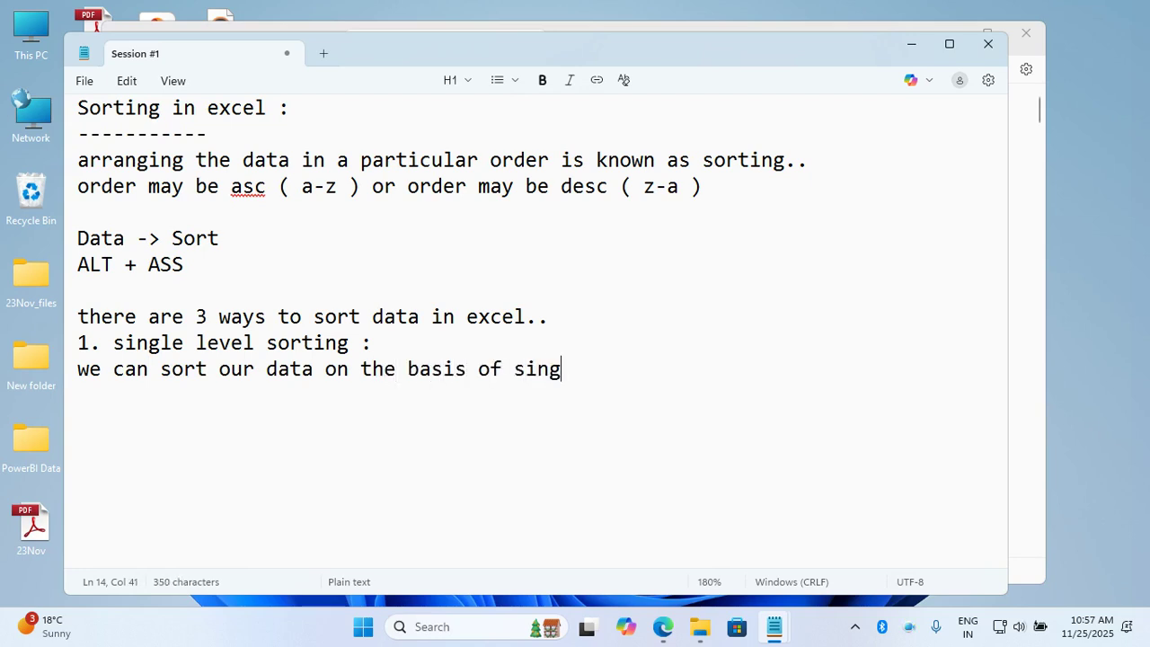
pyautogui.write('le column')
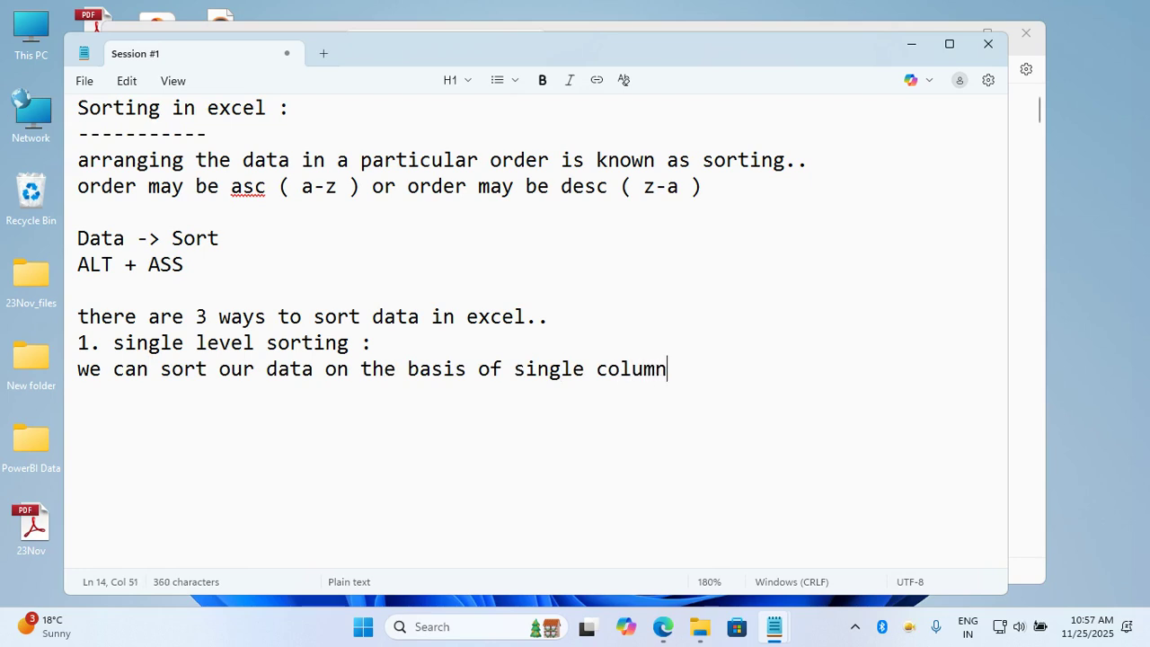
pyautogui.press('Return')
pyautogui.press('Return')
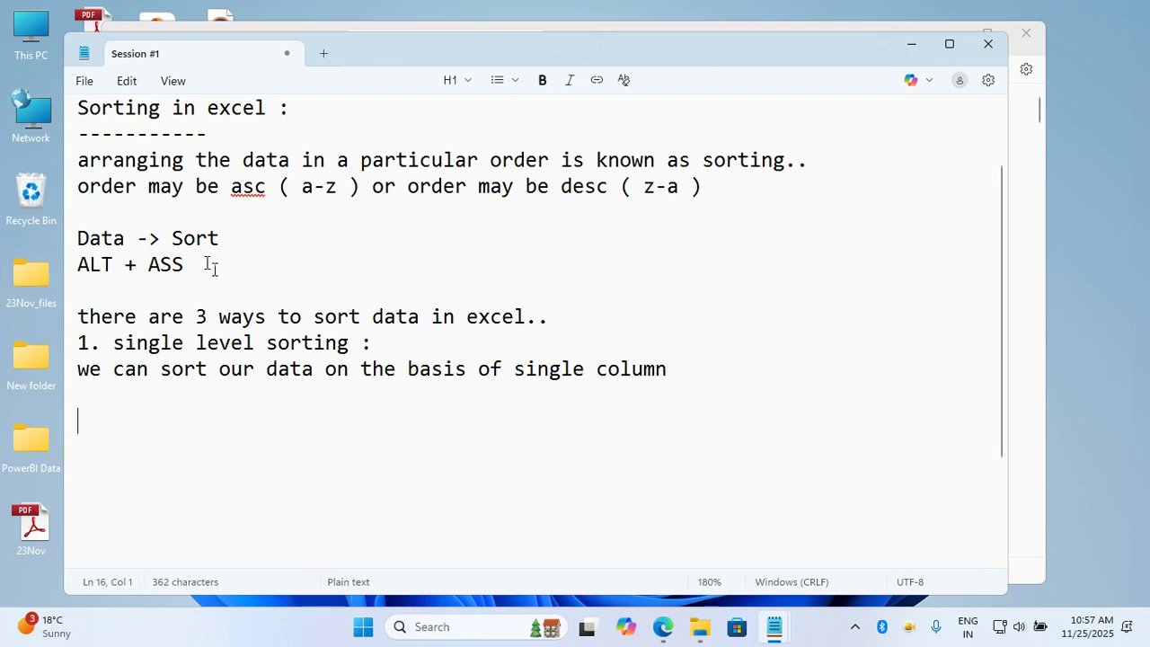
# Highlight the "Data -> Sort" and "ALT + ASS" lines in the notes to point out the sort command.
pyautogui.moveTo(188, 266); pyautogui.dragTo(76, 244)
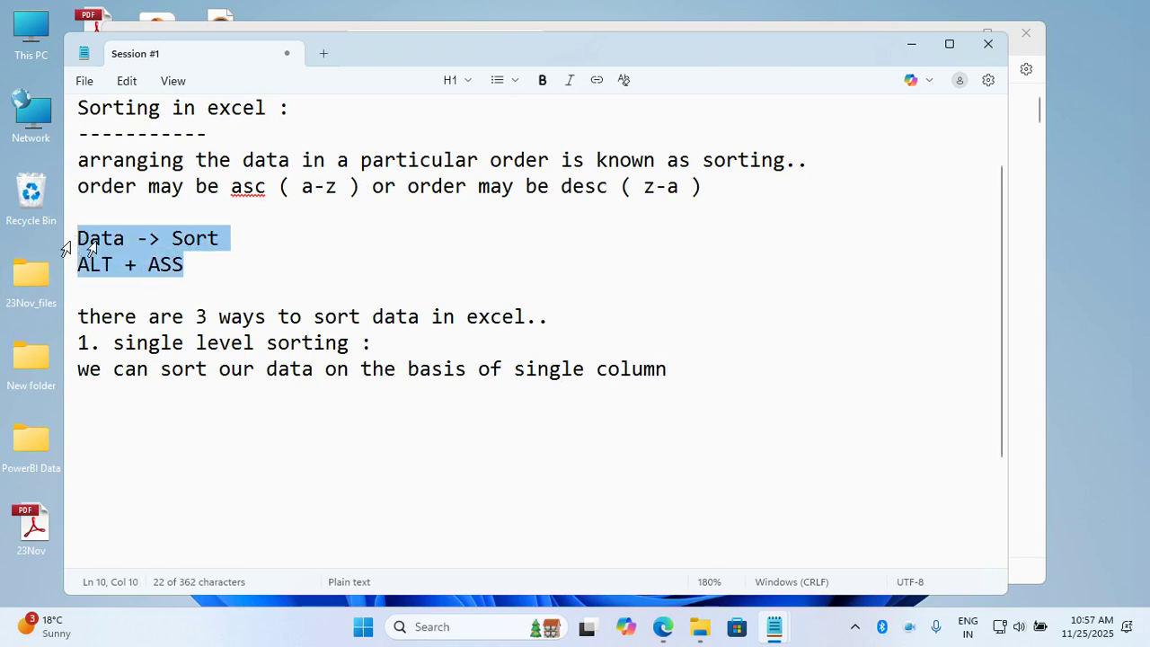
pyautogui.click(100, 349)
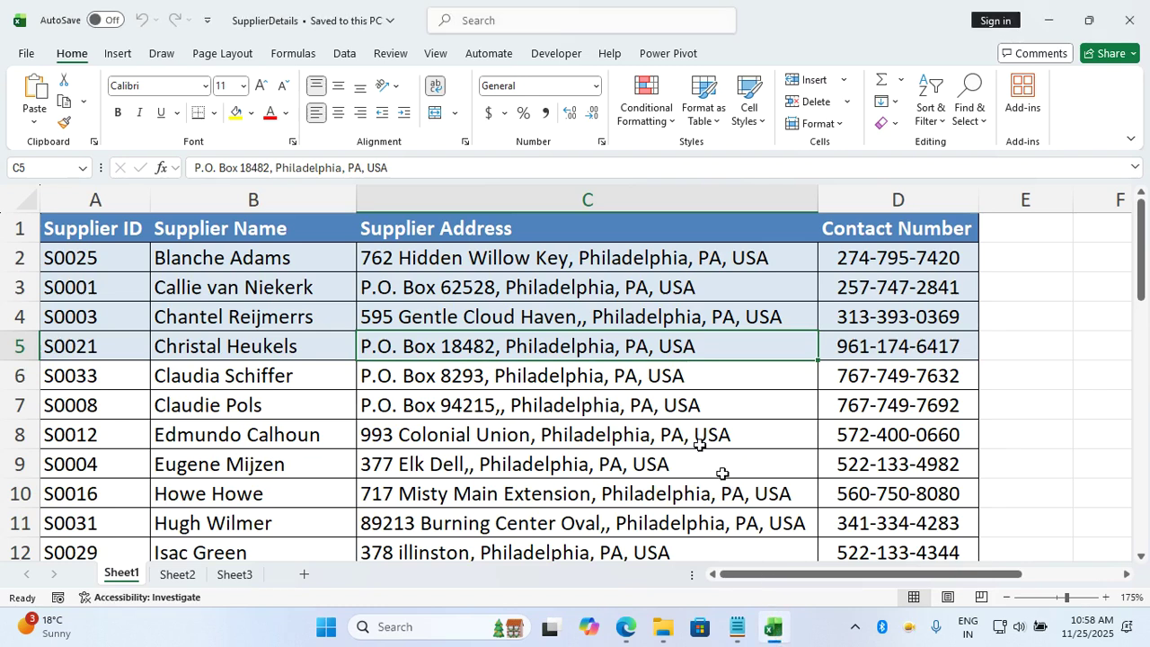
# In the SupplierDetails workbook in Excel, examine the order of the Supplier IDs and the extent of the records on Sheet1.
pyautogui.click(652, 406)
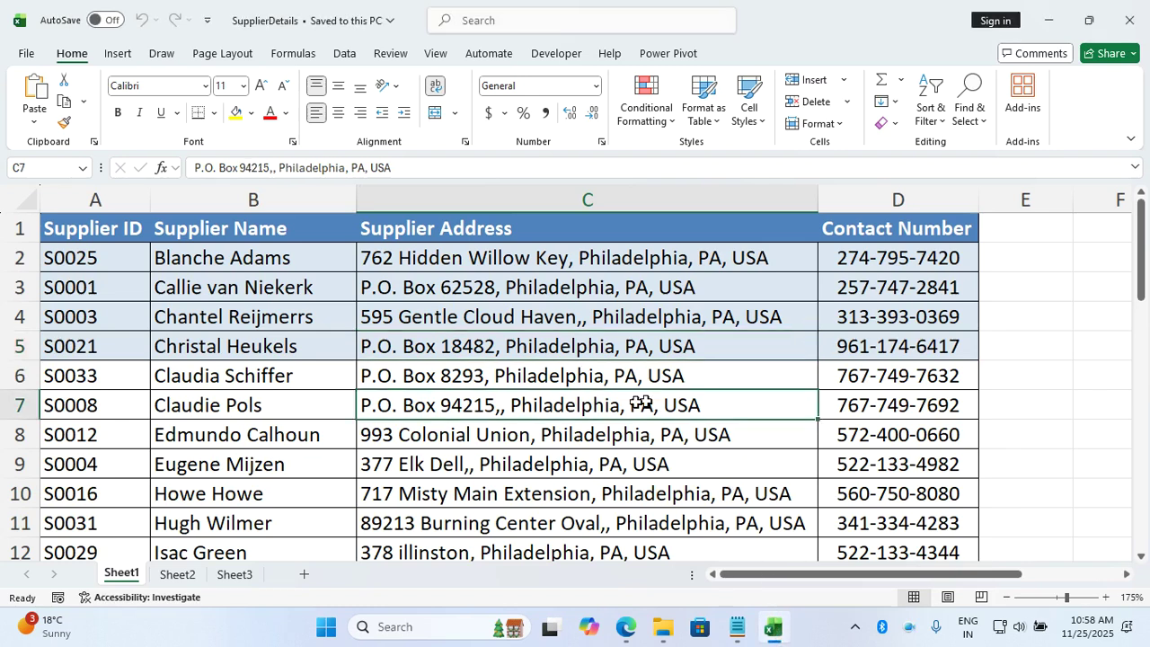
pyautogui.scroll(-1, 282, 321)
pyautogui.scroll(1, 281, 321)
pyautogui.moveTo(132, 260); pyautogui.dragTo(123, 389)
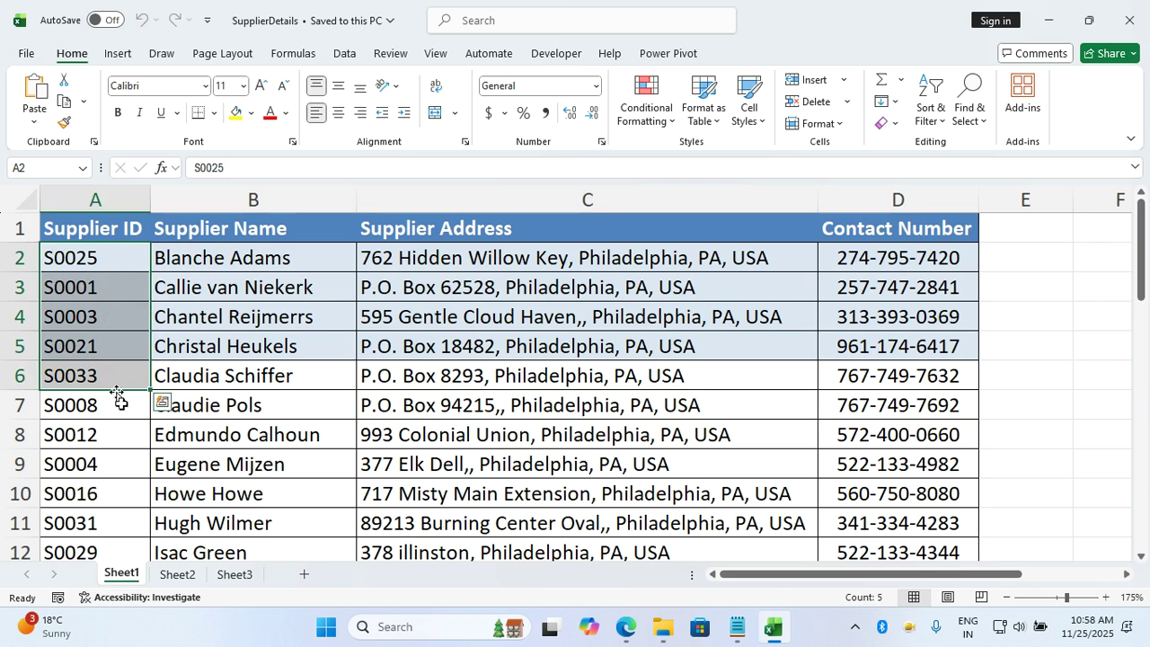
pyautogui.scroll(-3, 118, 402)
pyautogui.scroll(3, 118, 403)
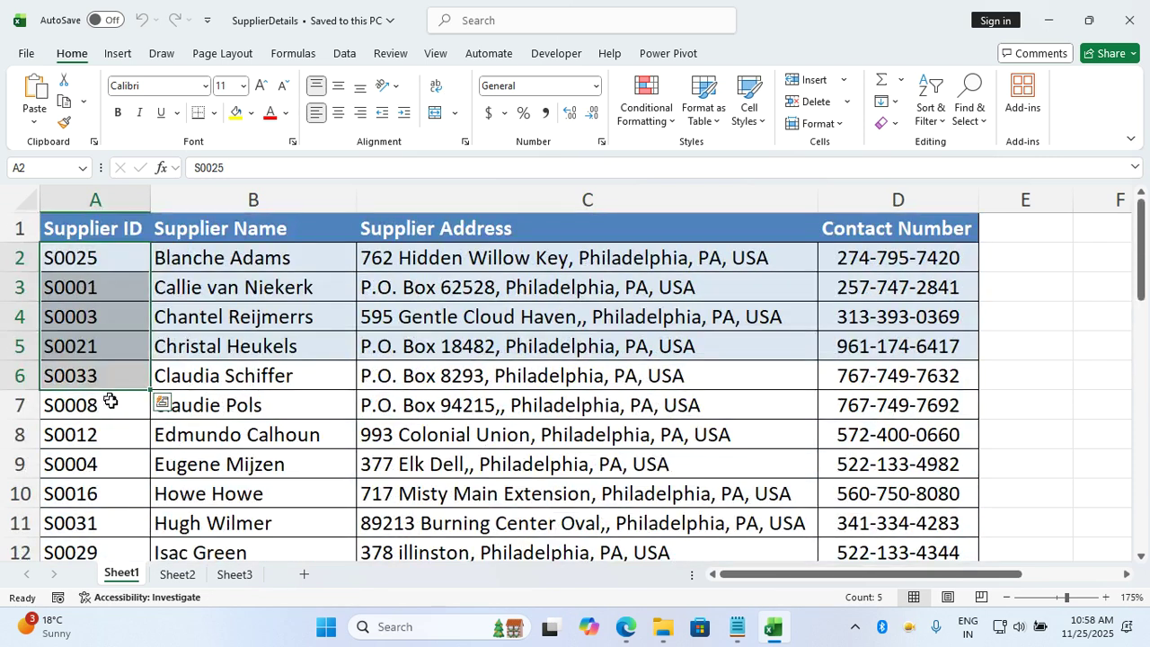
pyautogui.click(88, 290)
pyautogui.moveTo(146, 290); pyautogui.dragTo(902, 291)
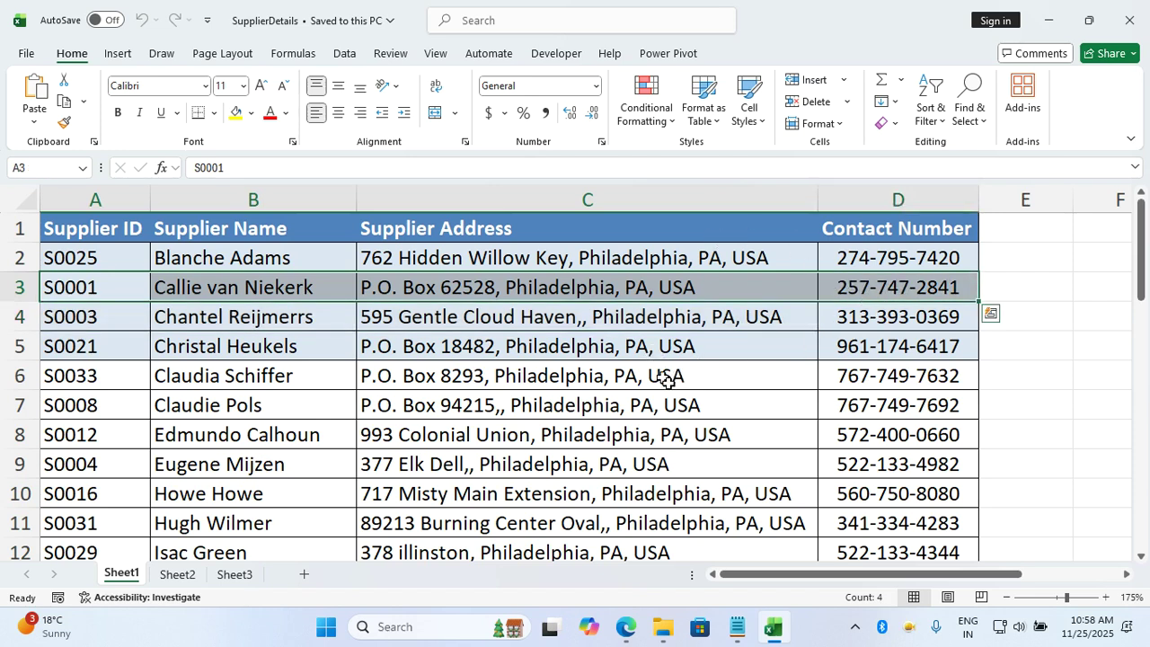
pyautogui.click(665, 406)
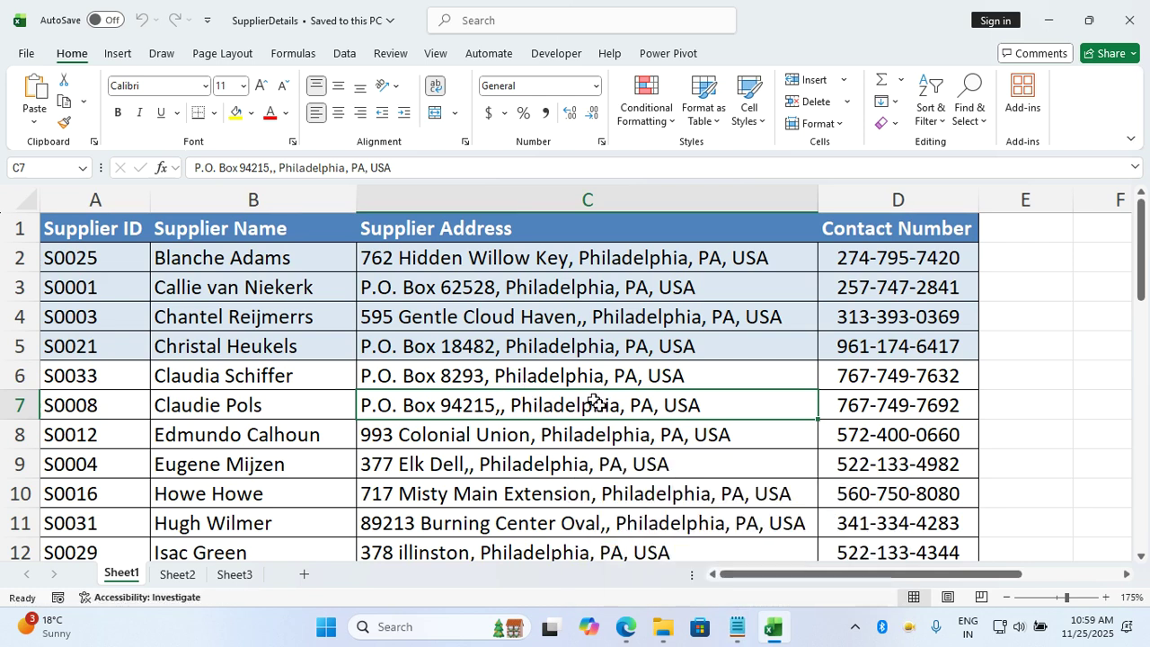
pyautogui.hotkey('ctrl', 'a')
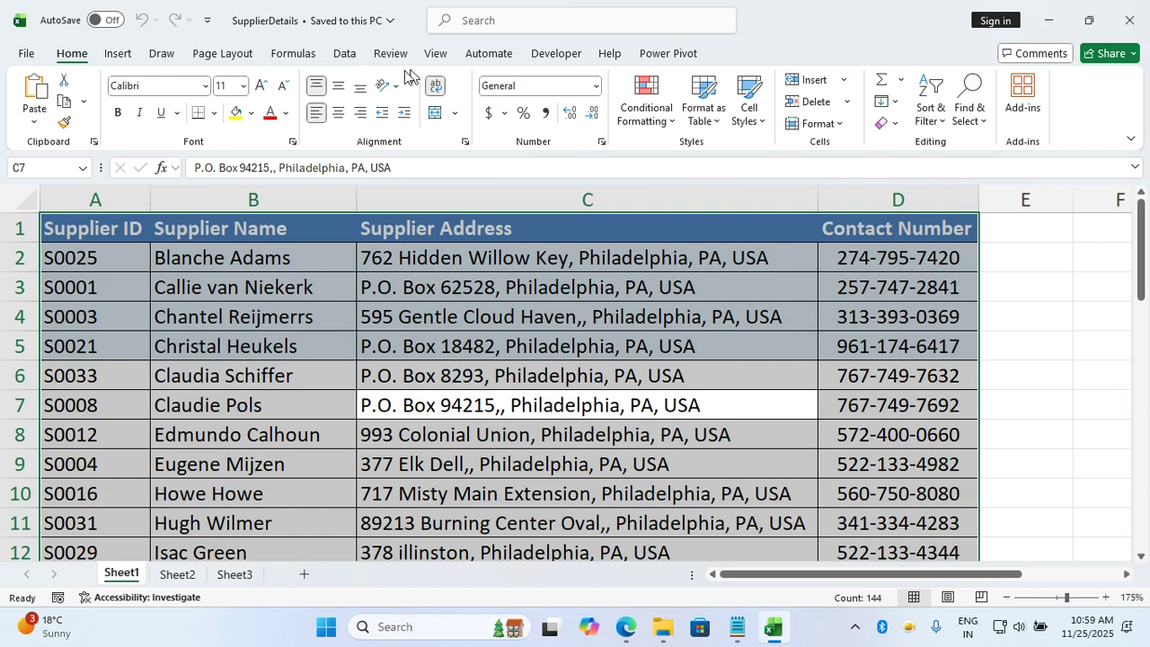
pyautogui.click(372, 296)
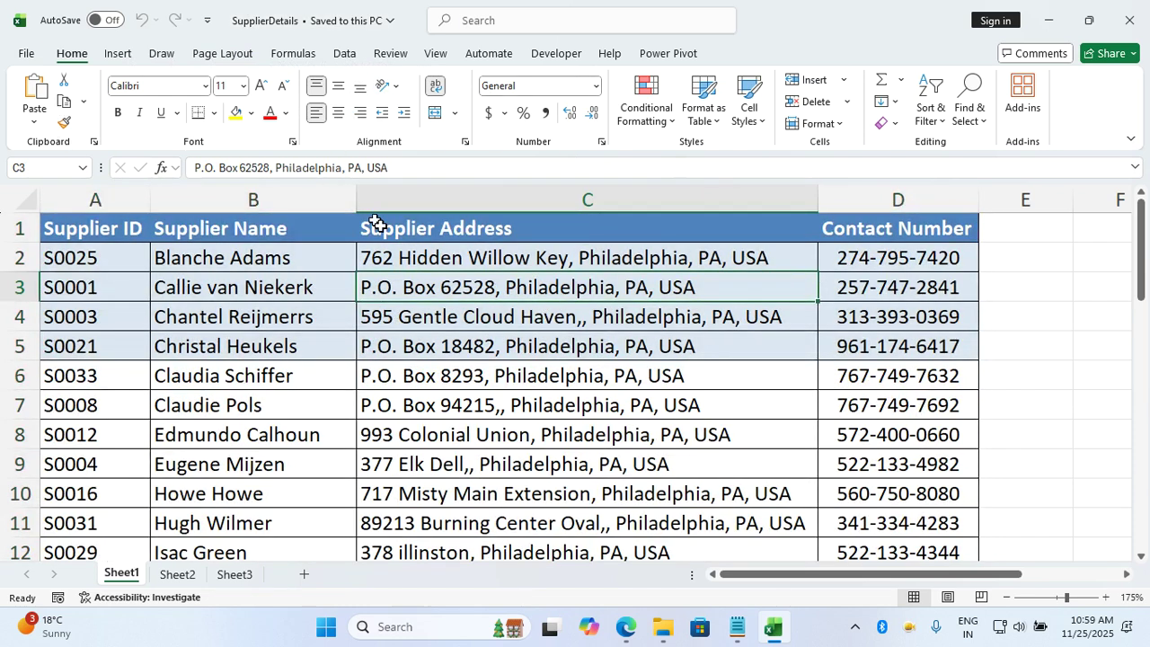
# View the Excel product information on the Account page of a new blank workbook, and close that workbook.
pyautogui.click(1048, 20)
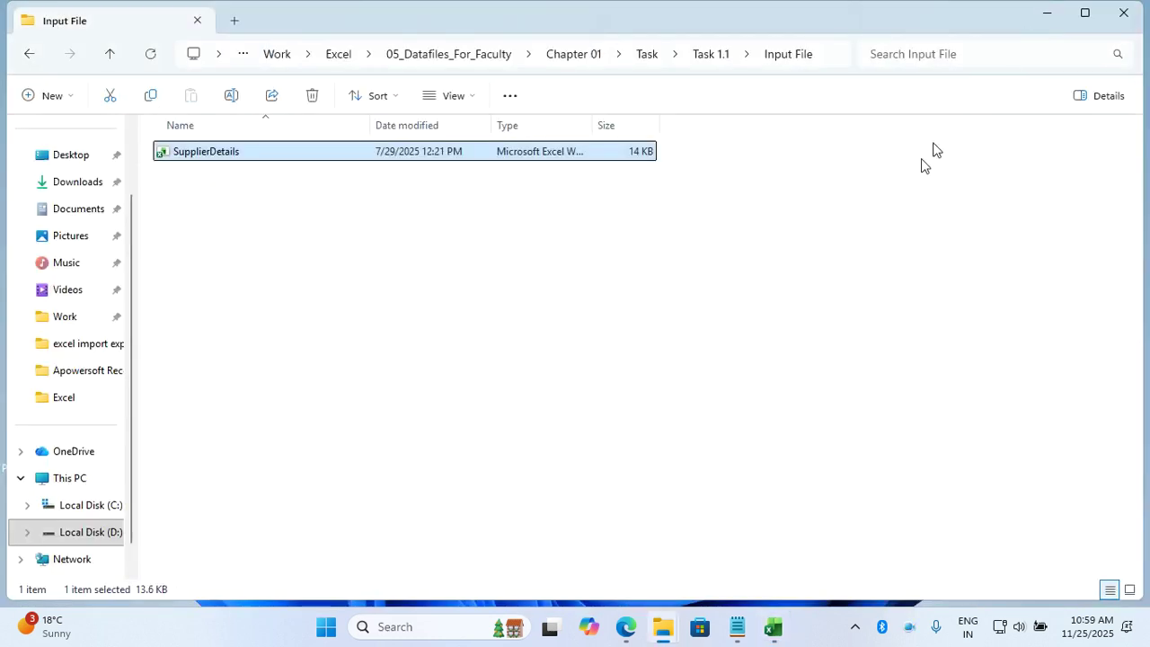
pyautogui.click(763, 297)
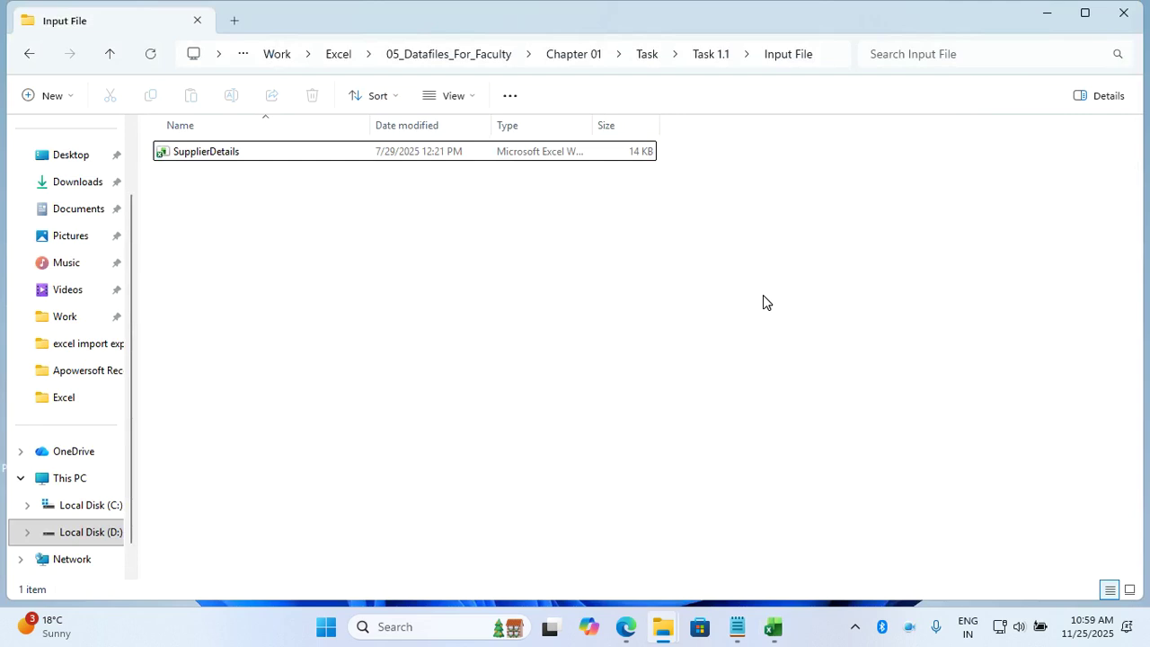
pyautogui.press('super')
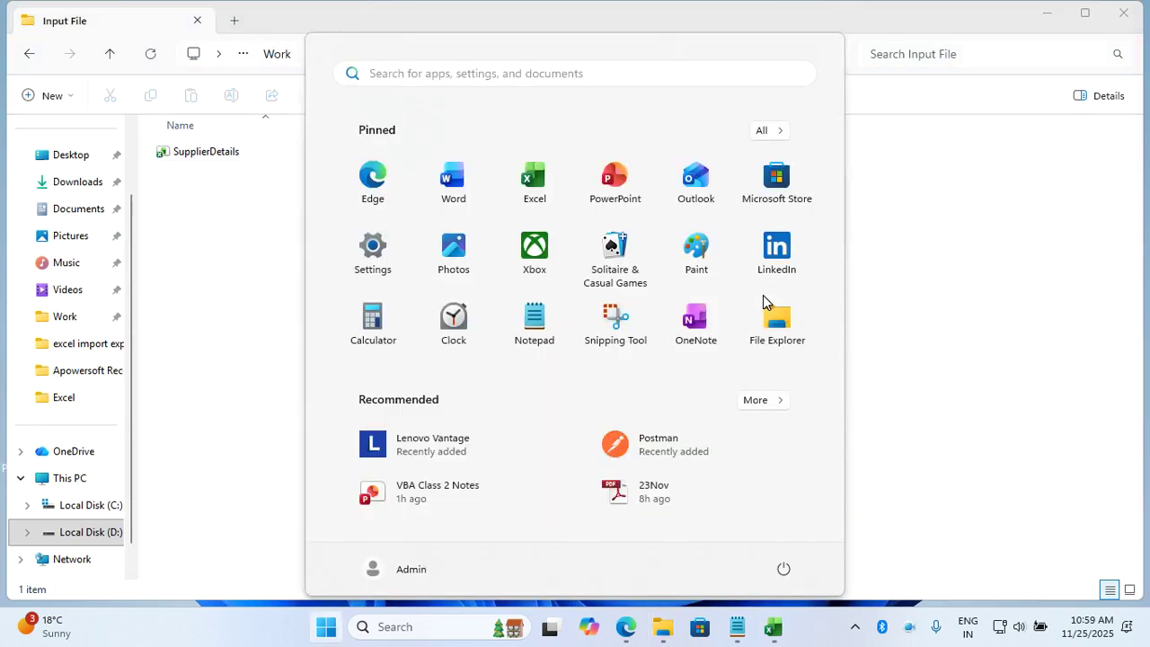
pyautogui.write('excel')
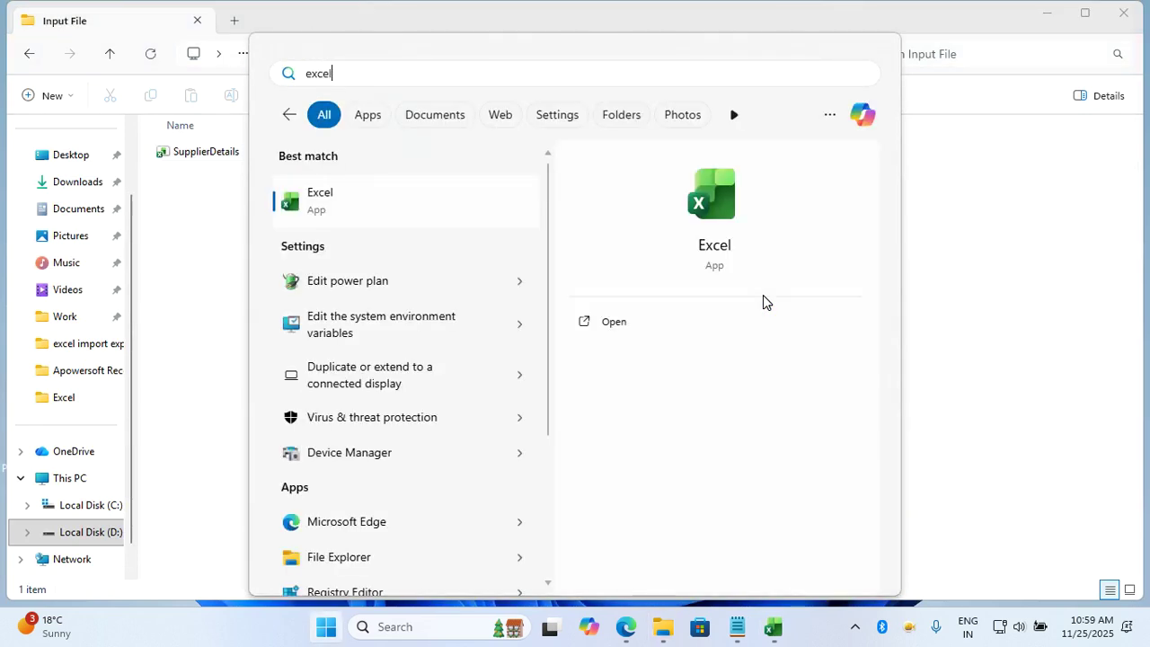
pyautogui.click(387, 216)
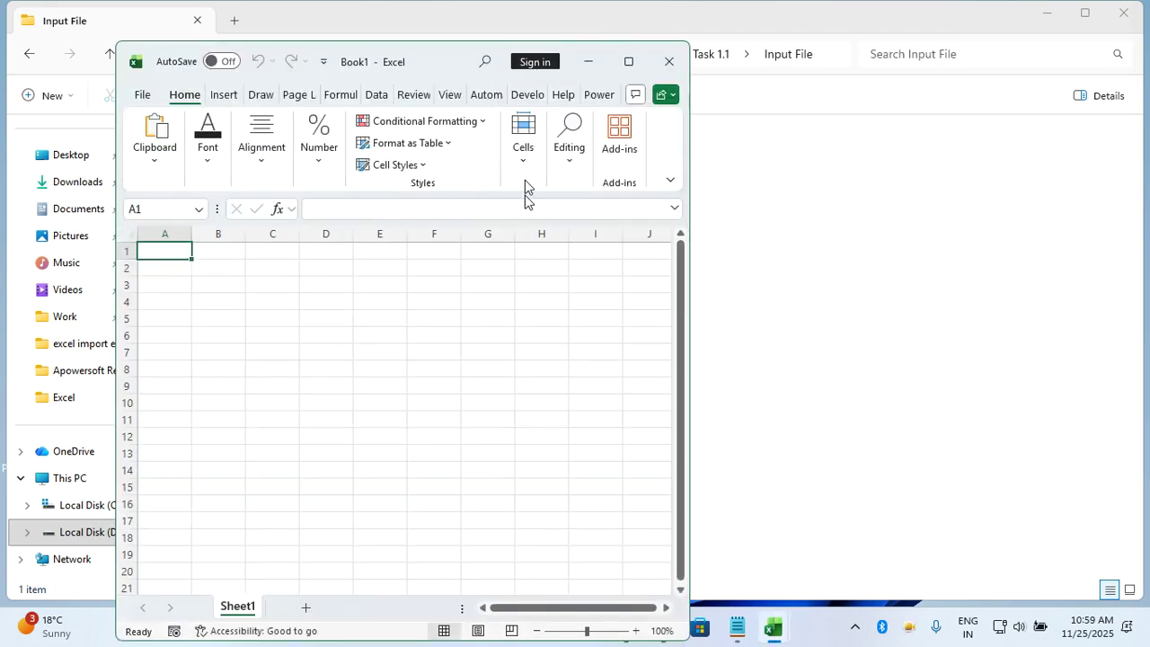
pyautogui.moveTo(465, 62); pyautogui.dragTo(507, 38)
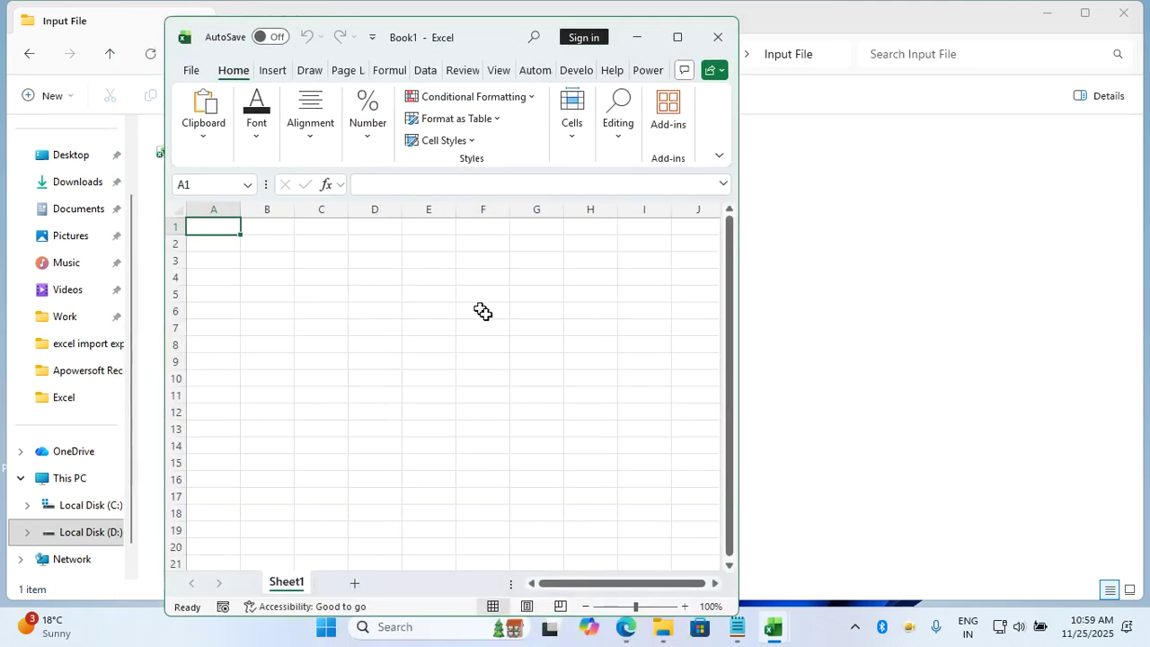
pyautogui.click(195, 70)
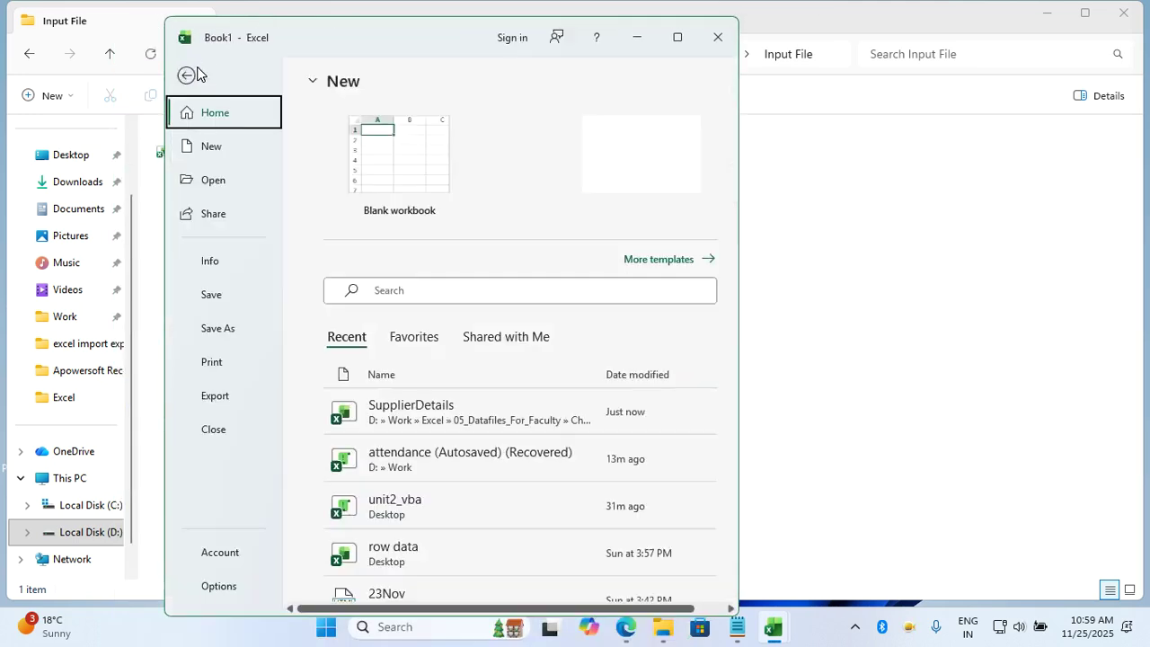
pyautogui.click(220, 553)
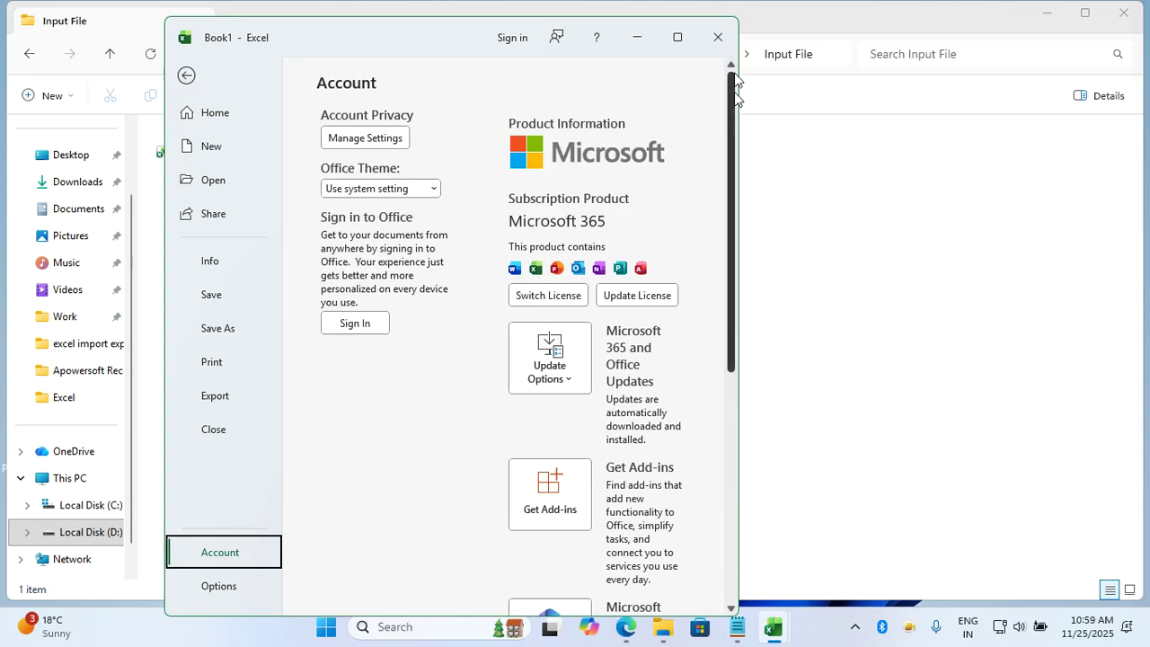
pyautogui.click(724, 40)
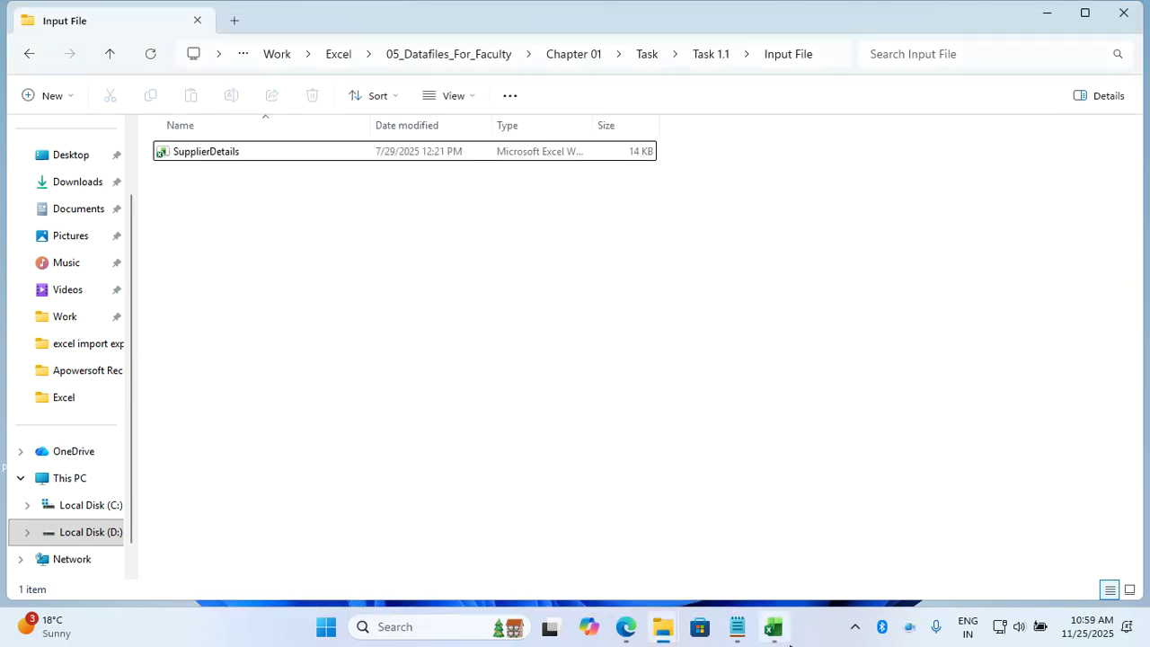
# Return to the SupplierDetails workbook and sort the whole supplier table by Supplier ID on cell values, A to Z.
pyautogui.click(776, 631)
pyautogui.click(90, 321)
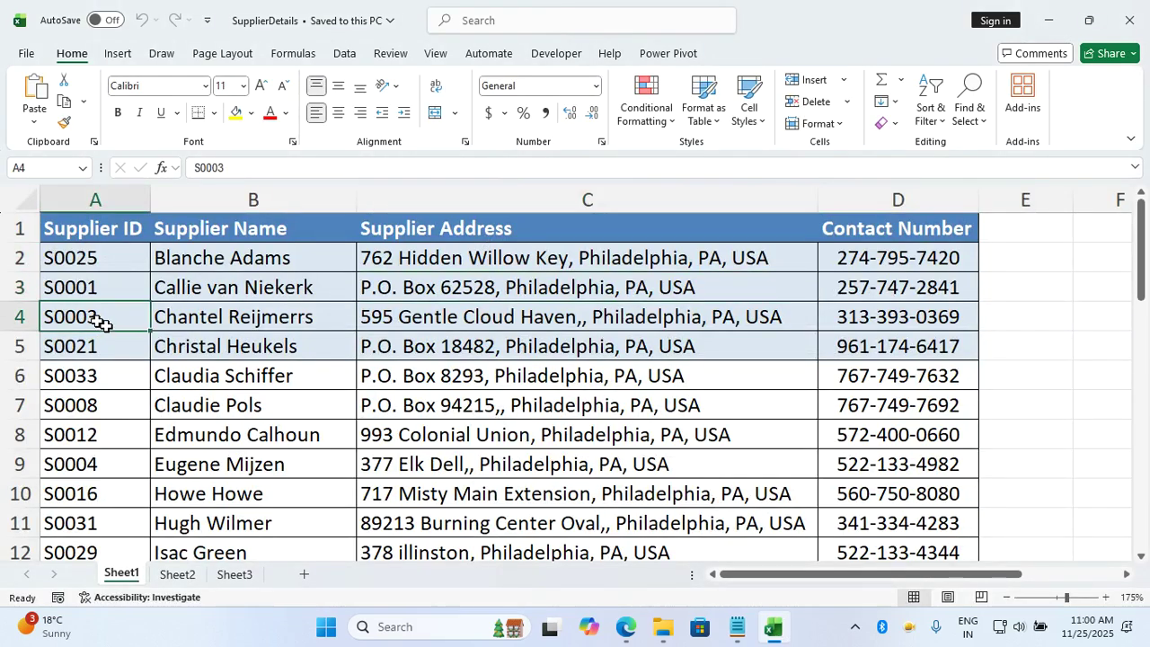
pyautogui.hotkey('ctrl', 'a')
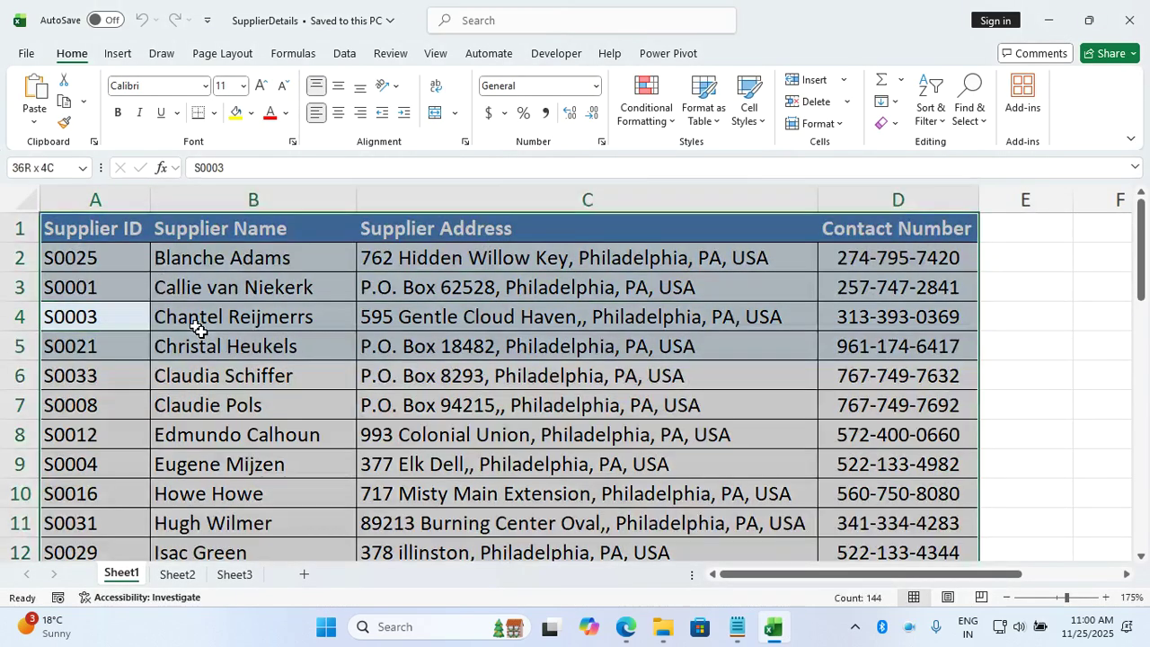
pyautogui.click(344, 57)
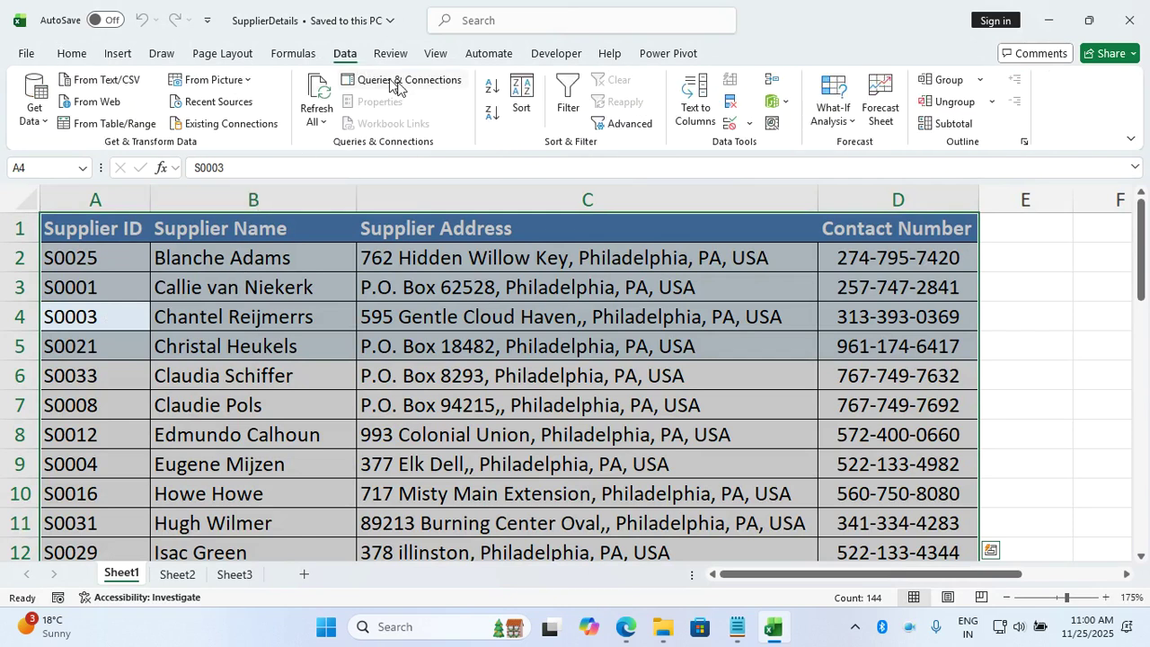
pyautogui.click(518, 108)
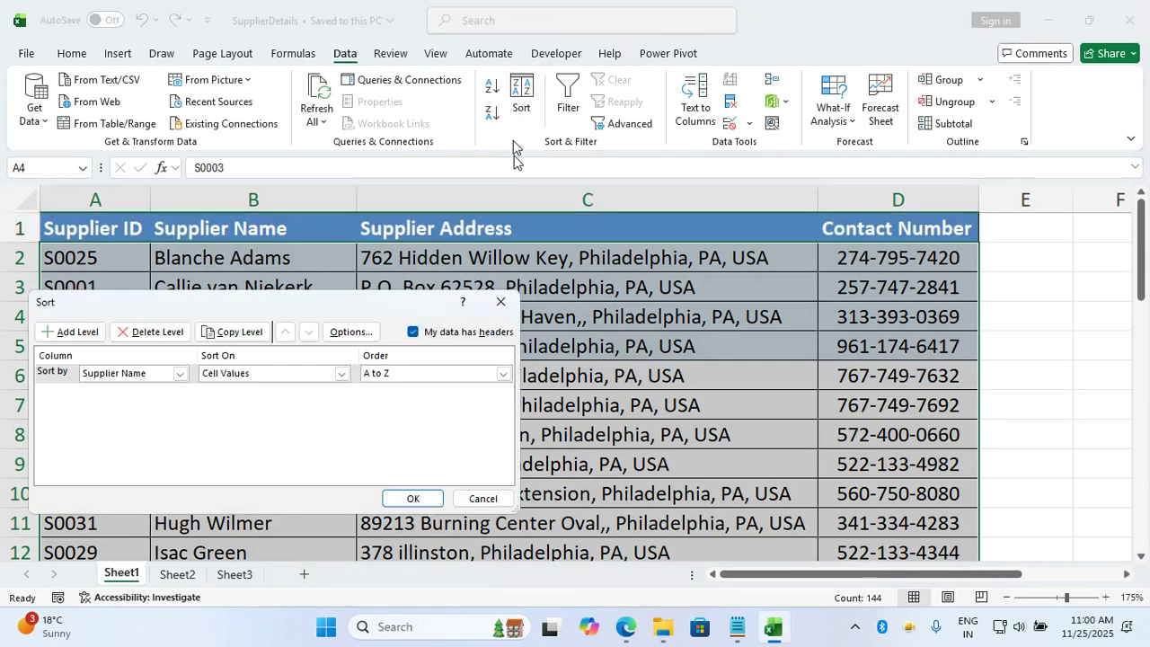
pyautogui.moveTo(397, 305); pyautogui.dragTo(696, 231)
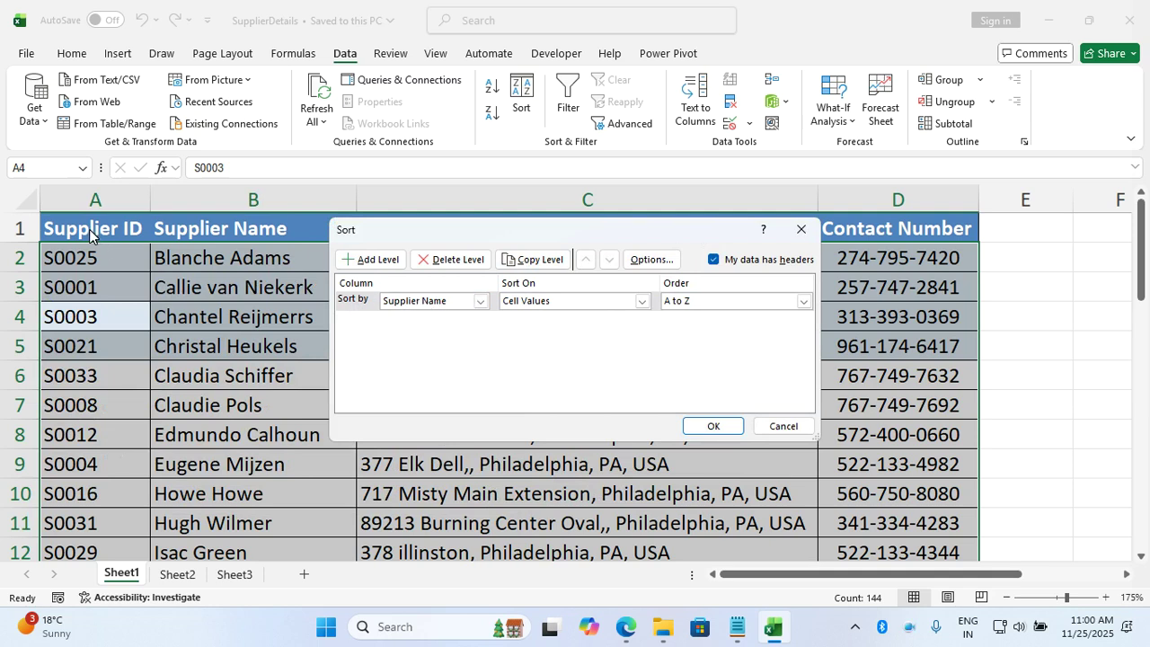
pyautogui.click(404, 303)
pyautogui.click(398, 314)
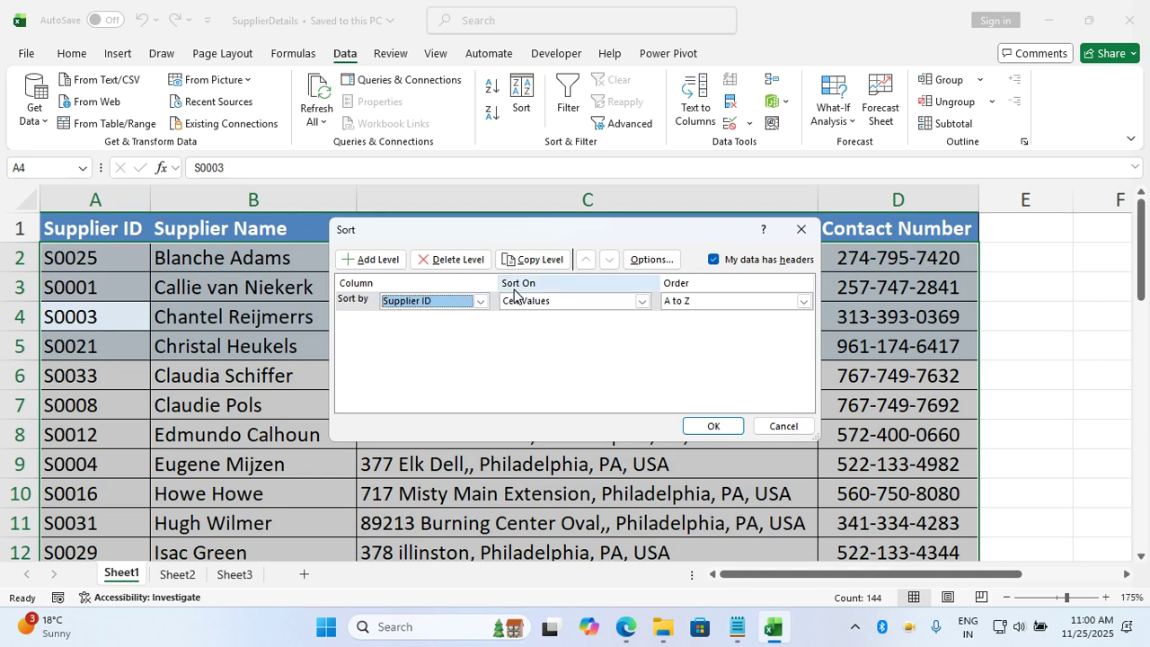
pyautogui.moveTo(370, 236); pyautogui.dragTo(374, 278)
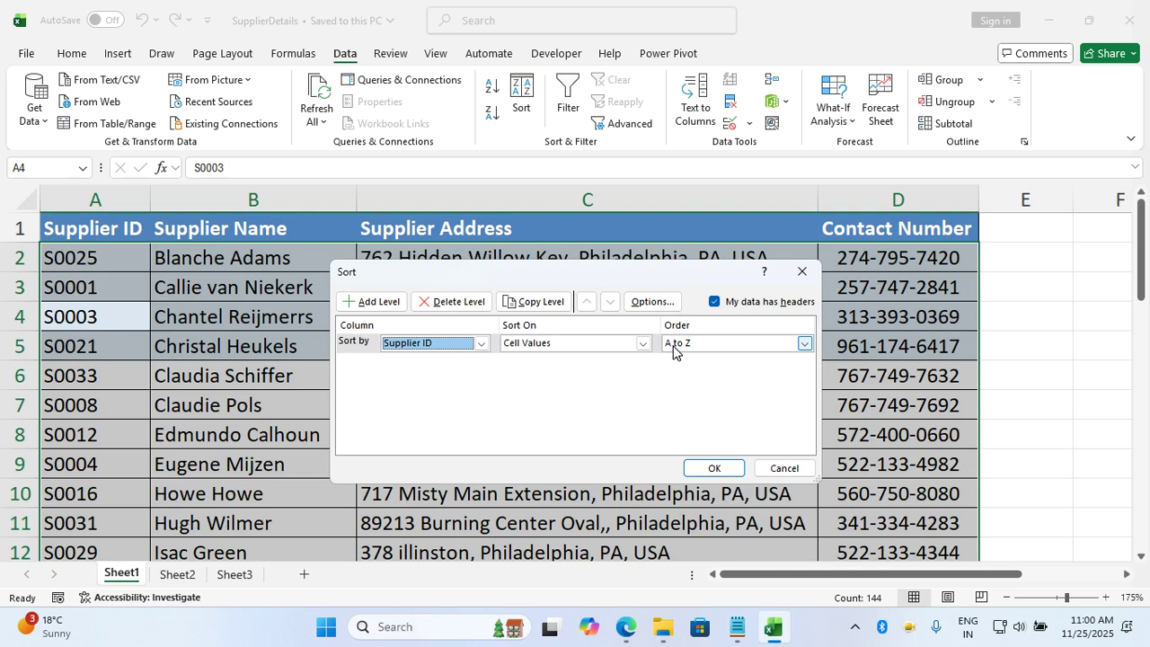
pyautogui.click(714, 468)
pyautogui.click(618, 426)
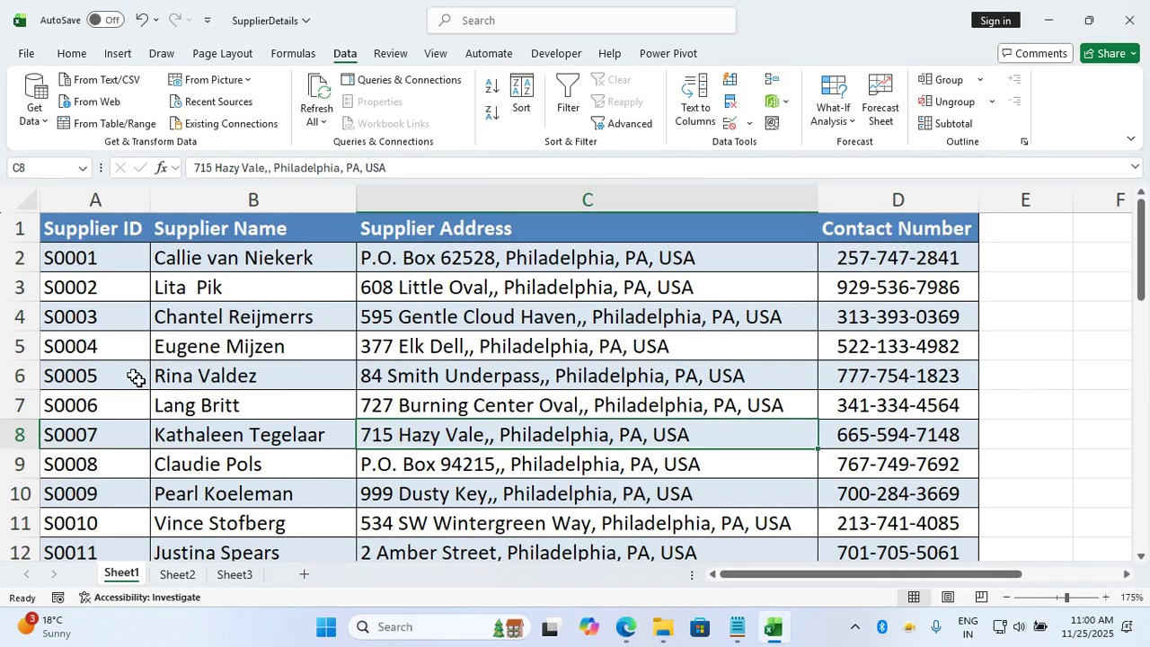
# Sort the whole supplier table by Supplier Name on cell values, in A to Z order.
pyautogui.scroll(-14, 135, 382)
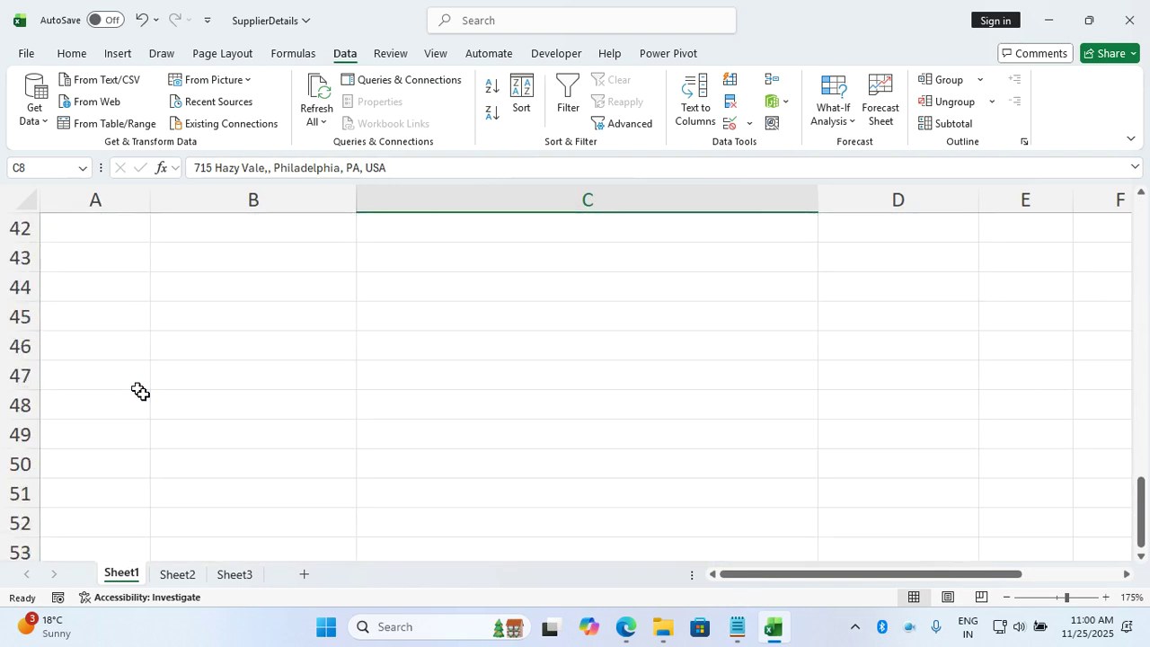
pyautogui.scroll(14, 140, 391)
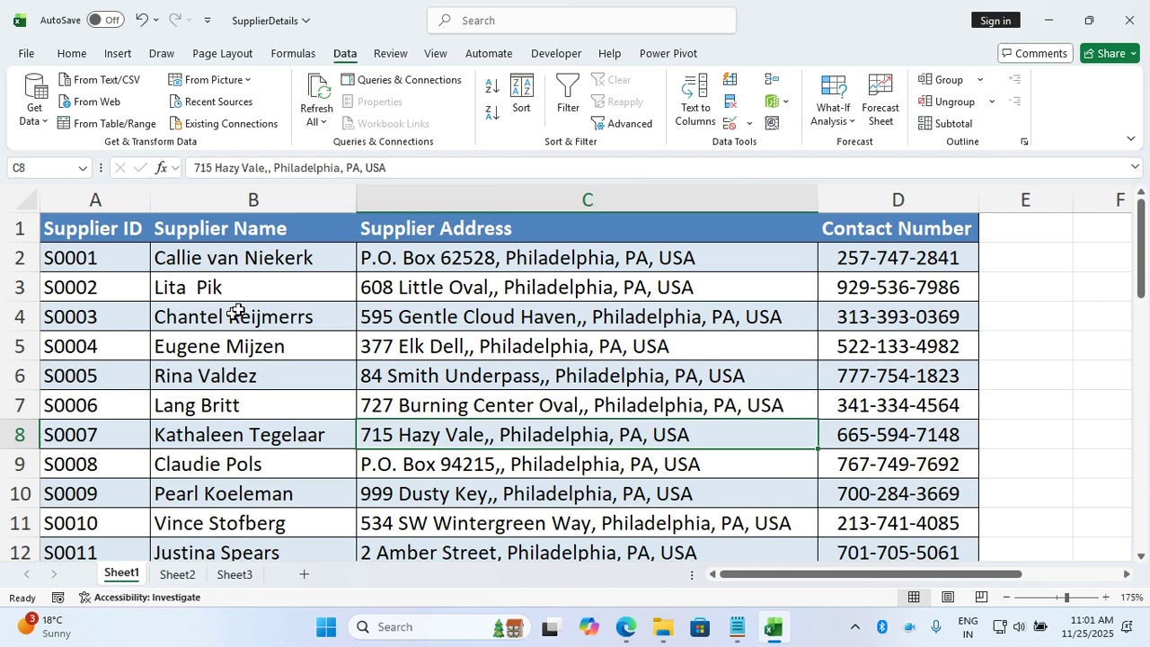
pyautogui.moveTo(257, 261); pyautogui.dragTo(249, 405)
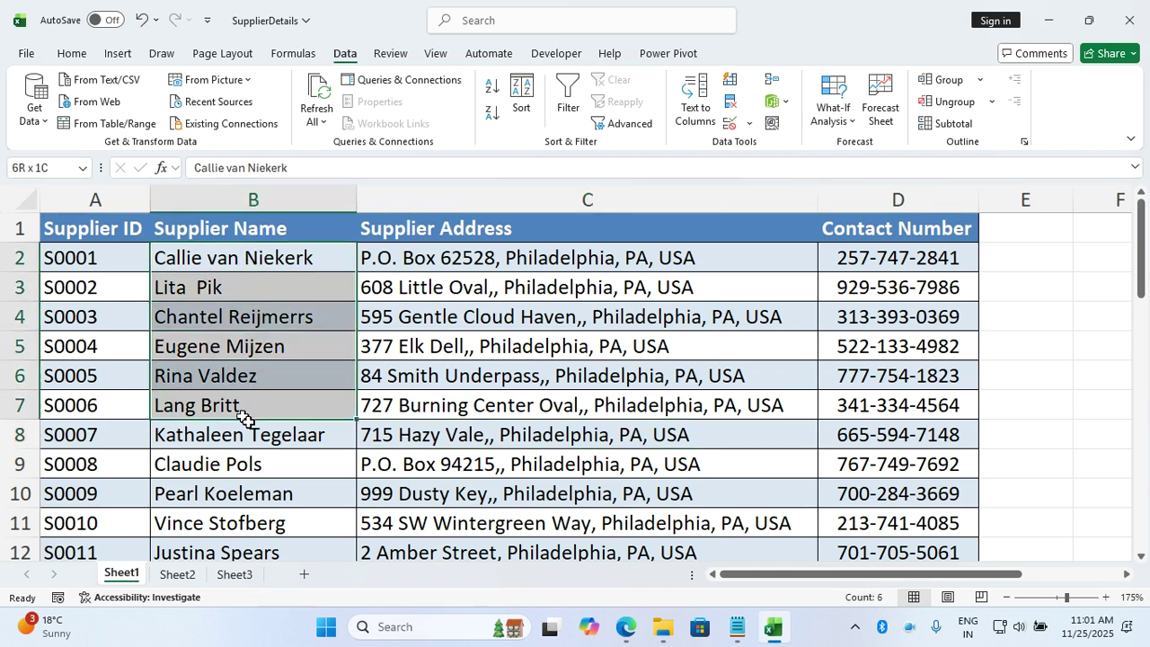
pyautogui.click(230, 376)
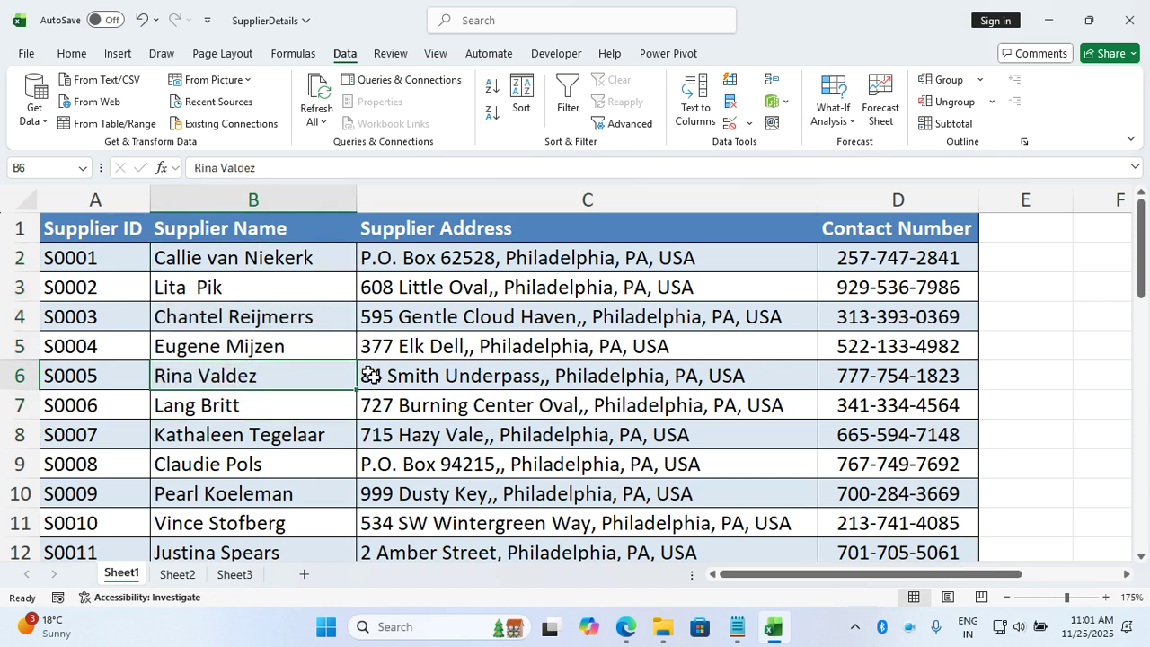
pyautogui.hotkey('ctrl', 'a')
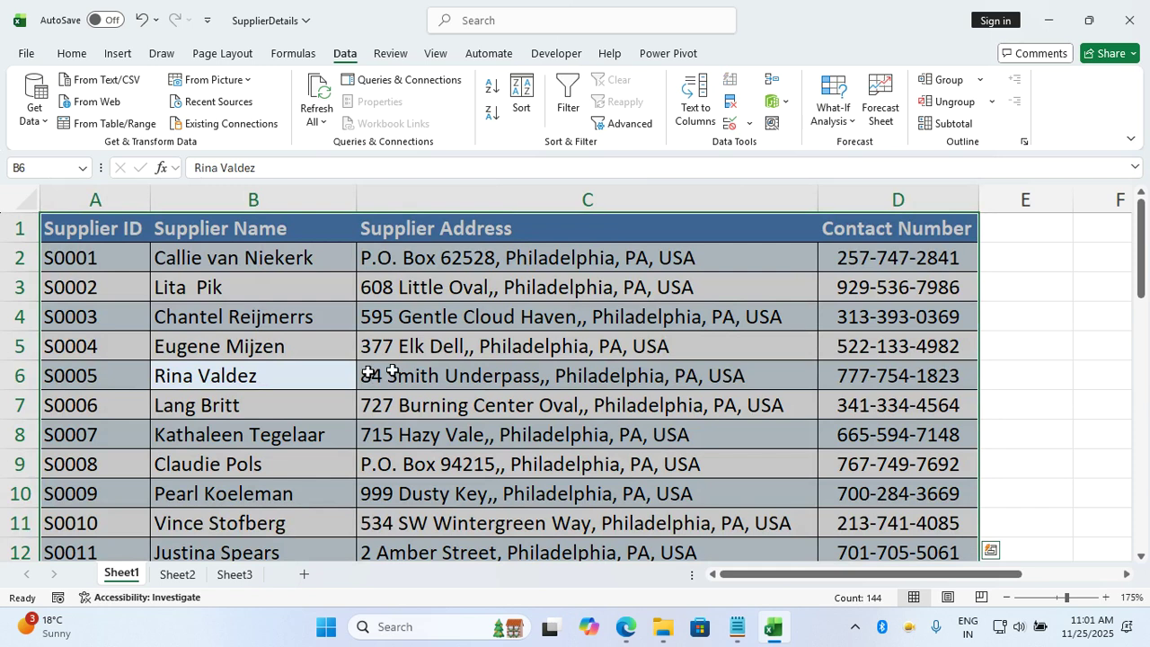
pyautogui.click(522, 106)
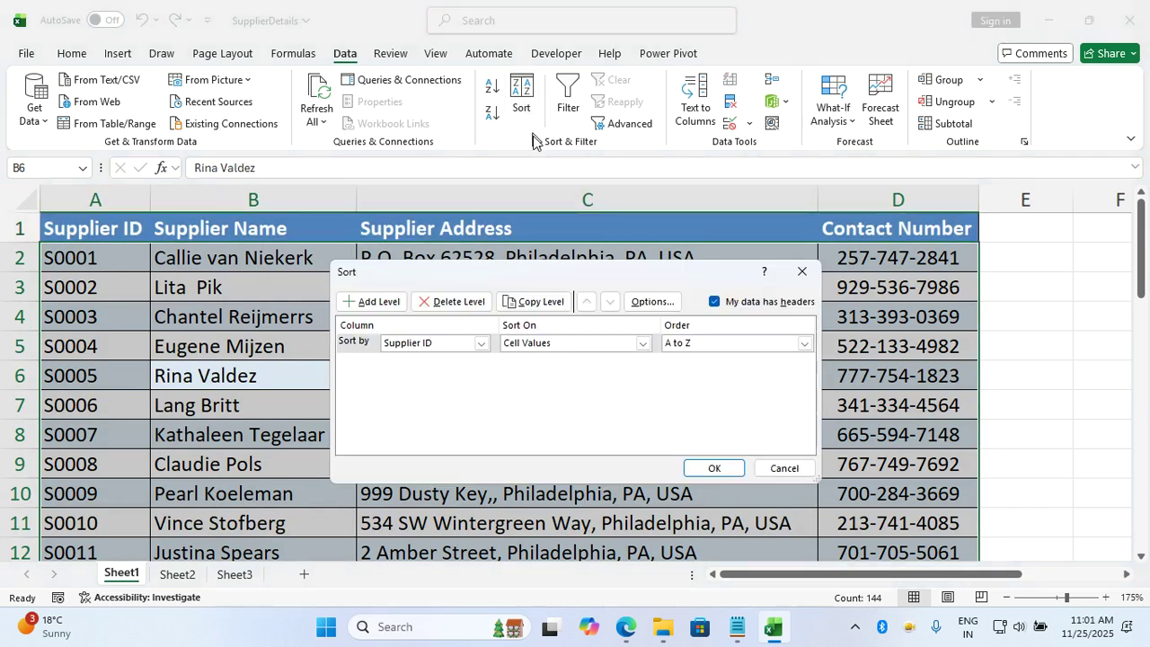
pyautogui.click(482, 343)
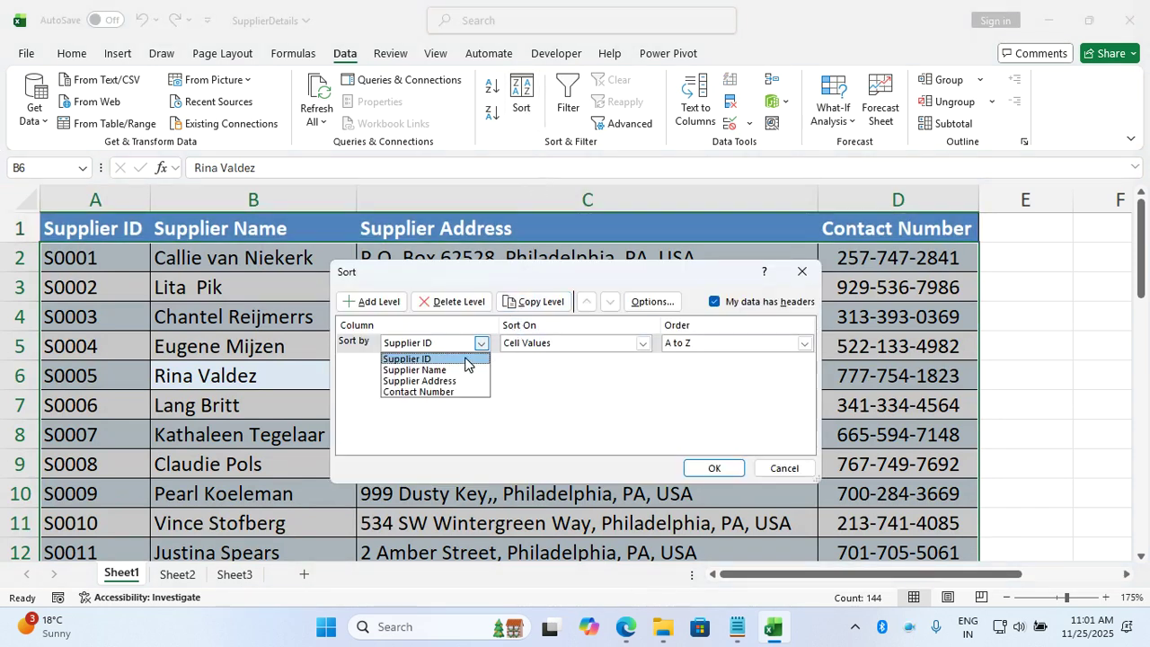
pyautogui.click(467, 370)
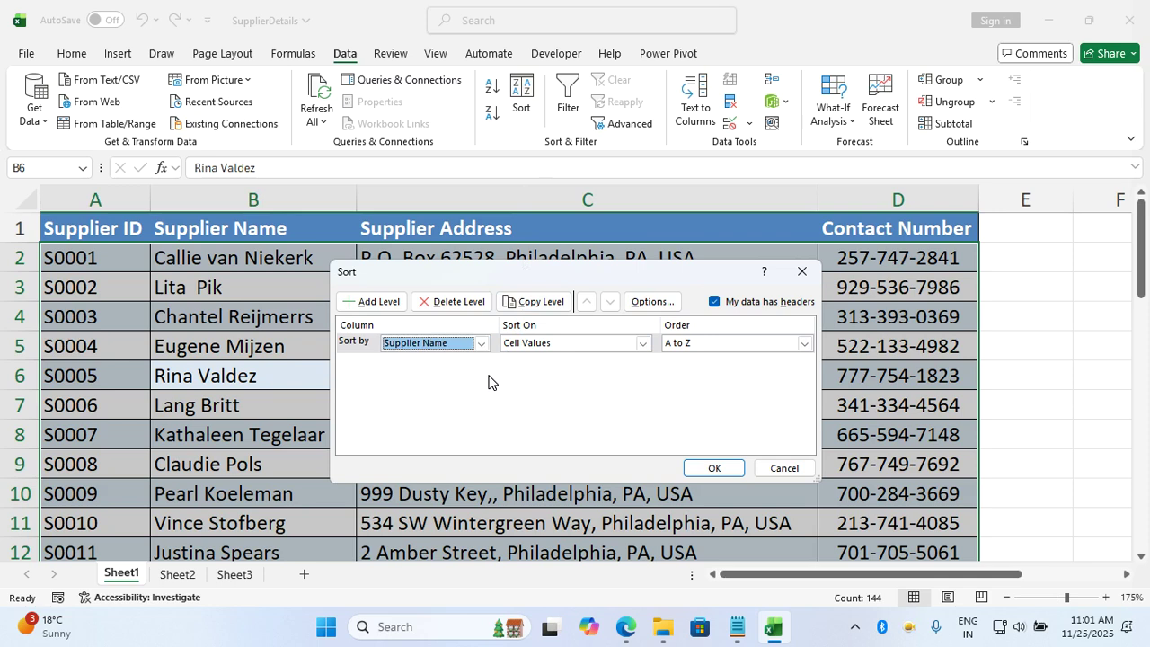
pyautogui.click(711, 468)
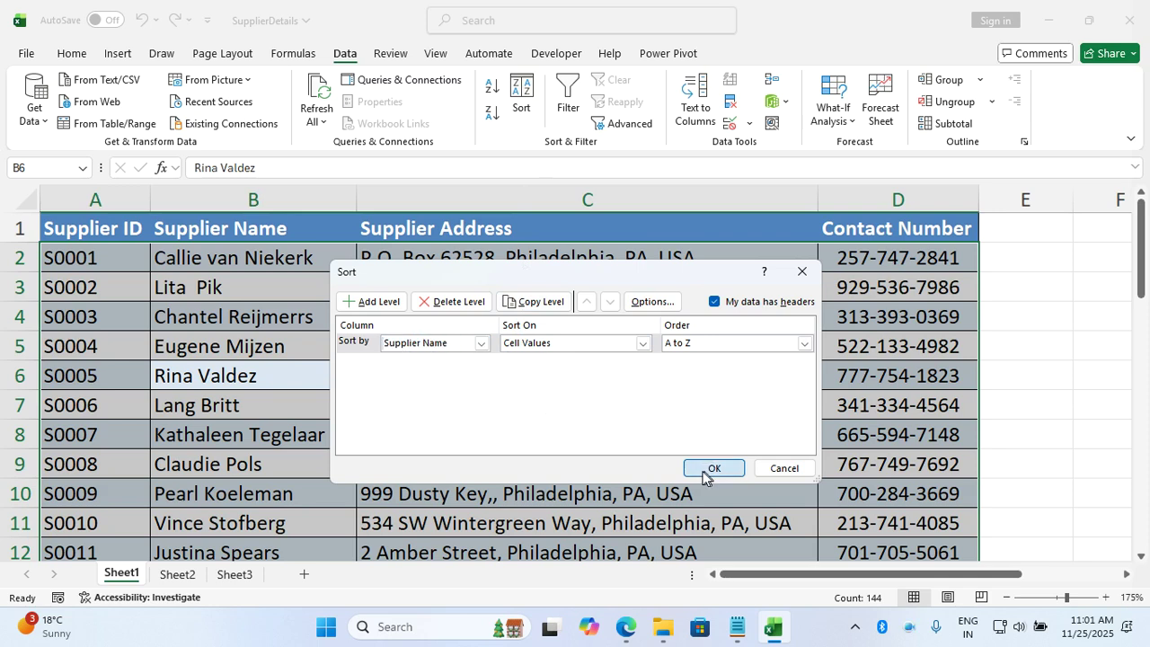
# Sort the whole supplier table by Supplier Name on cell color, with the light blue cells on top.
pyautogui.click(241, 385)
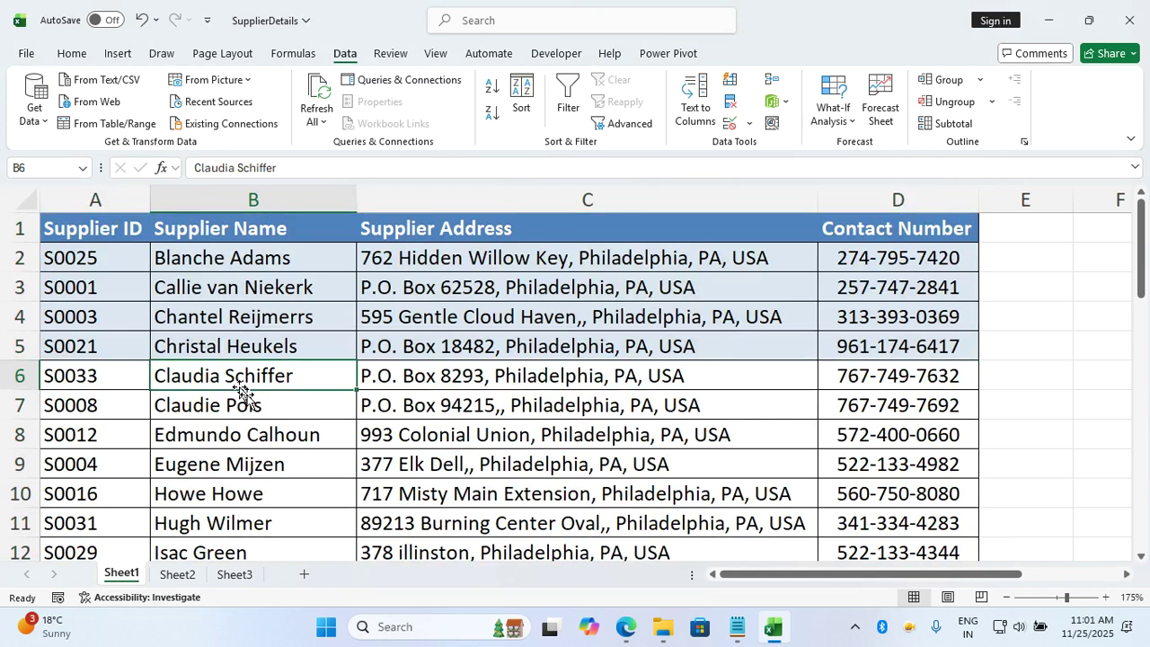
pyautogui.scroll(-1, 249, 386)
pyautogui.scroll(1, 250, 386)
pyautogui.click(347, 347)
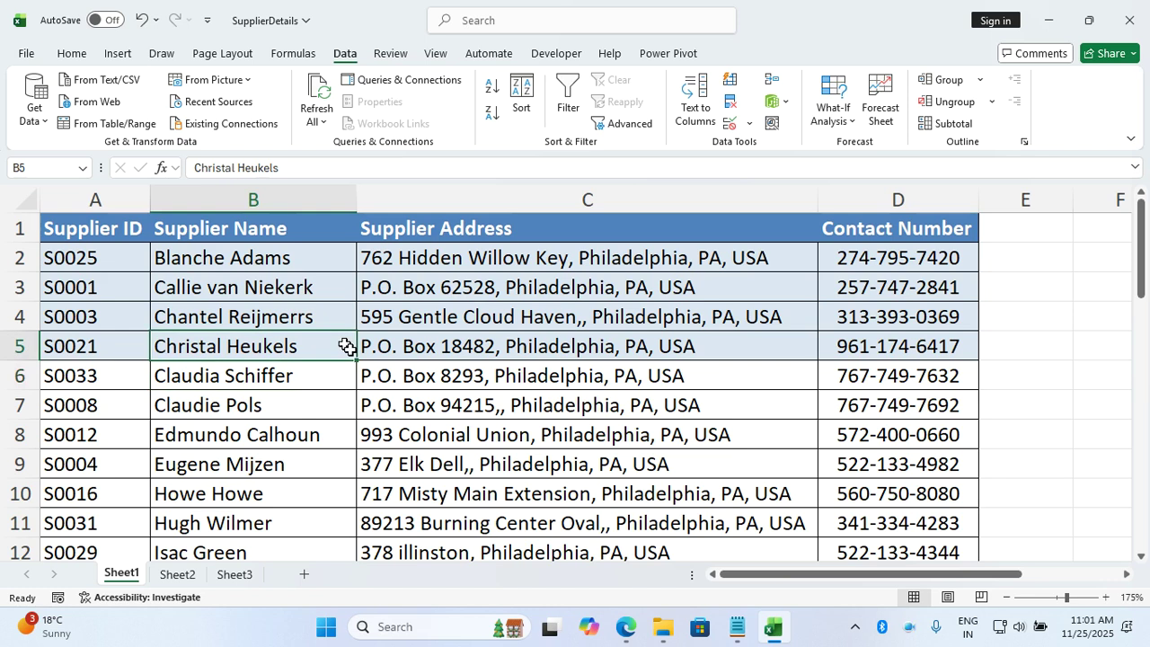
pyautogui.hotkey('ctrl', 'a')
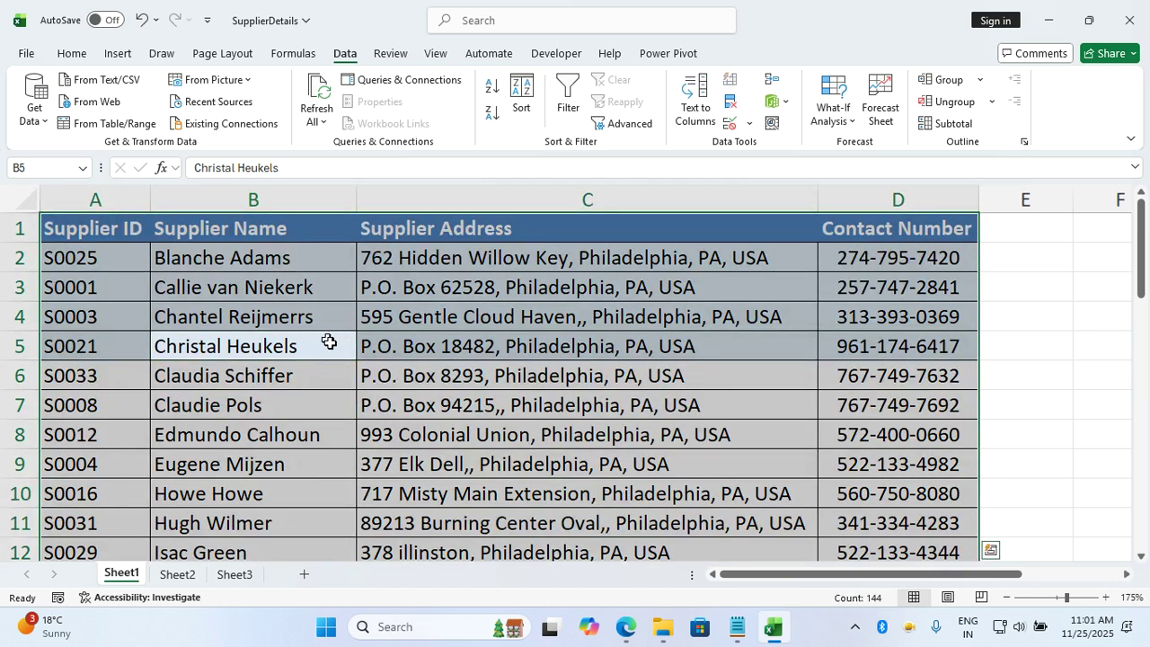
pyautogui.click(524, 93)
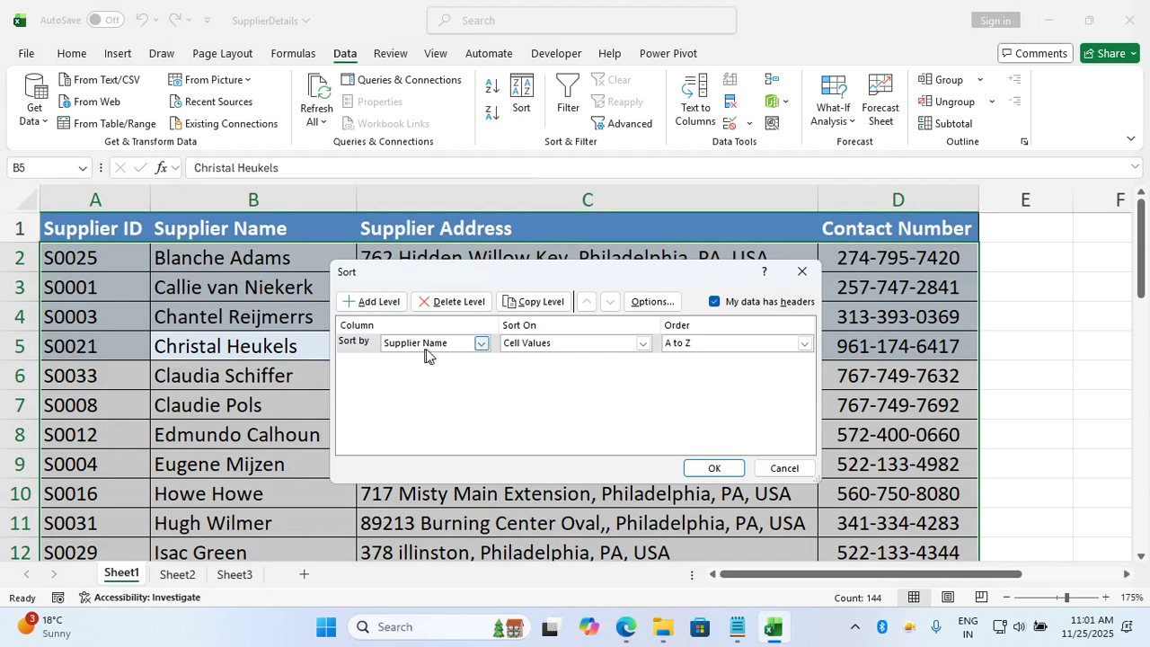
pyautogui.click(527, 345)
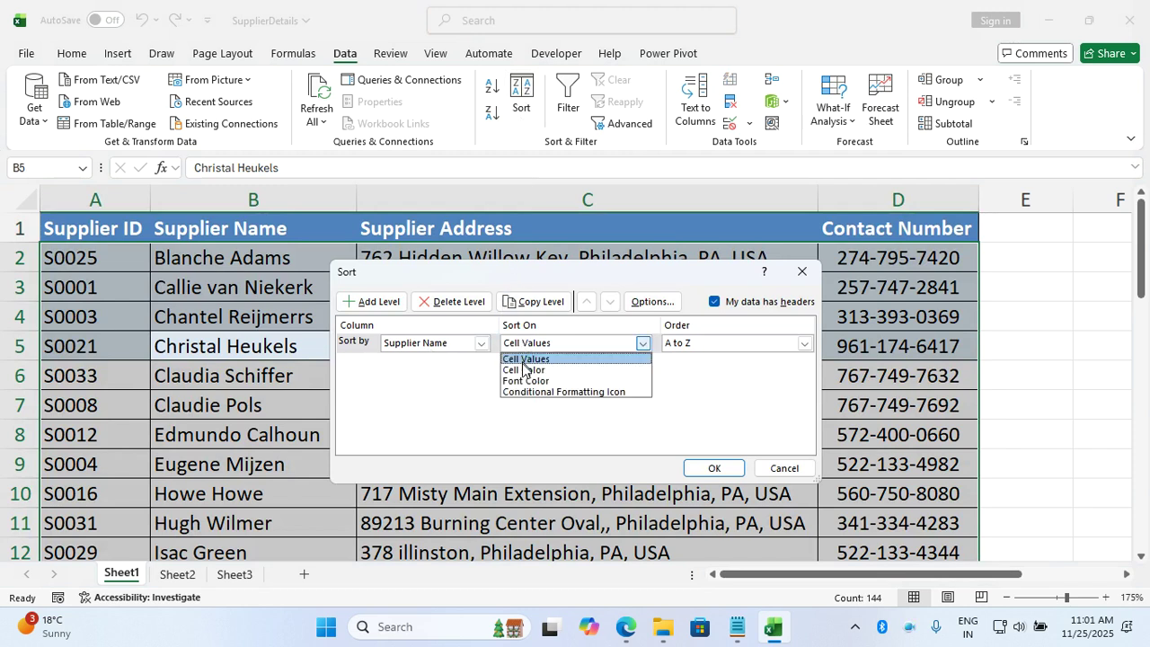
pyautogui.click(526, 370)
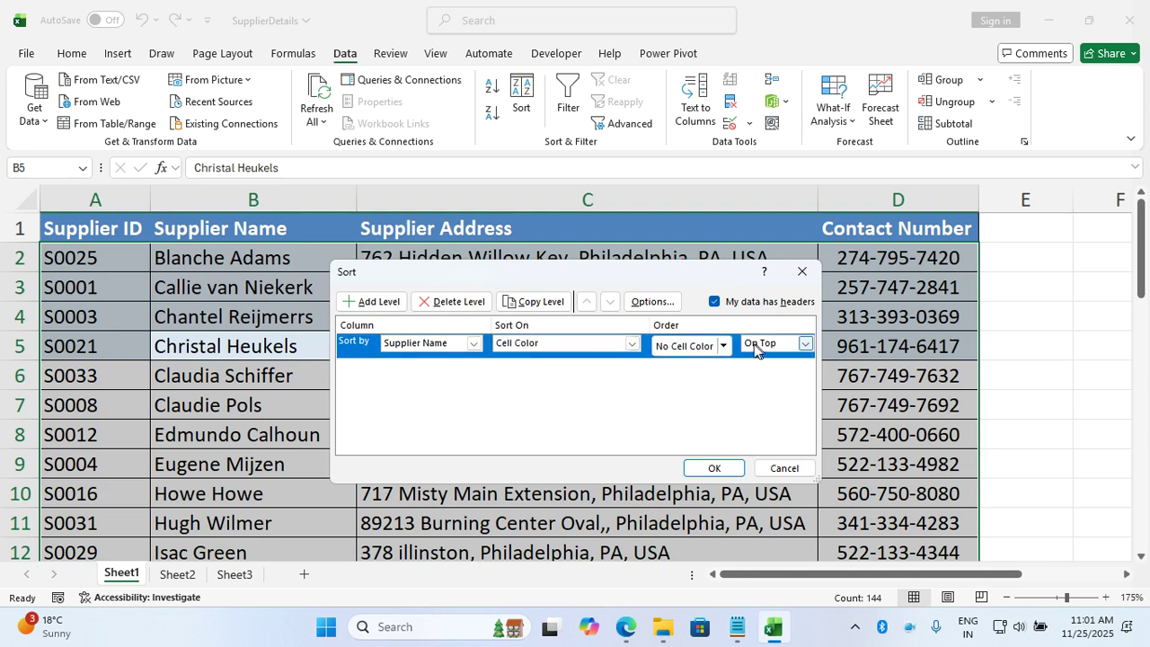
pyautogui.click(724, 347)
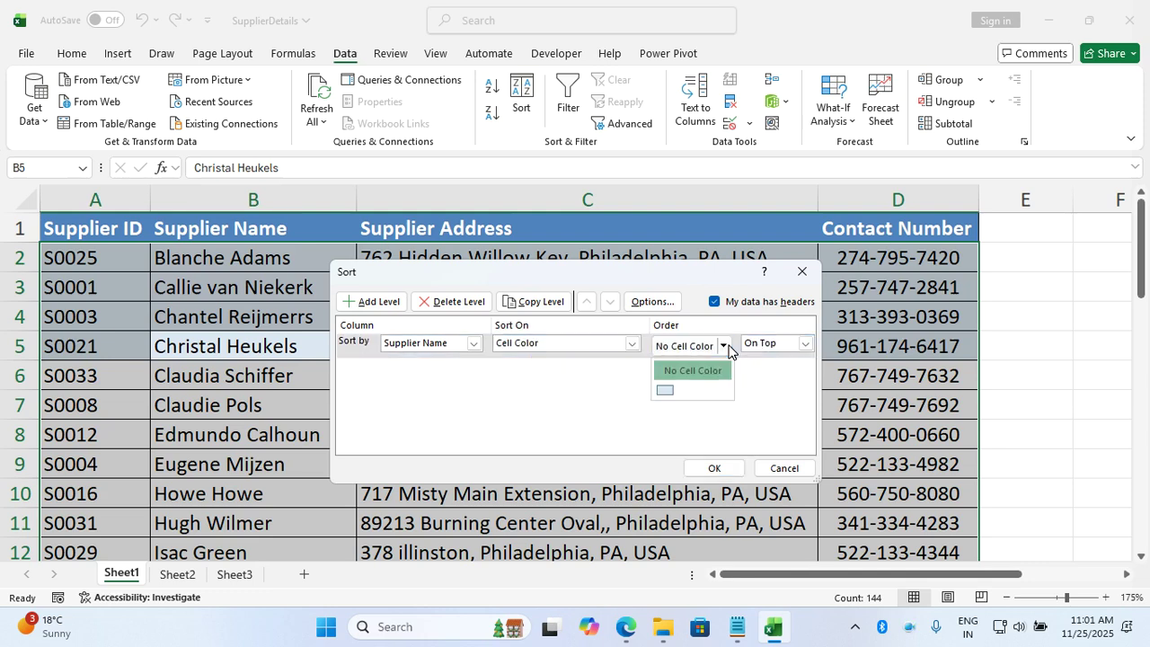
pyautogui.click(665, 390)
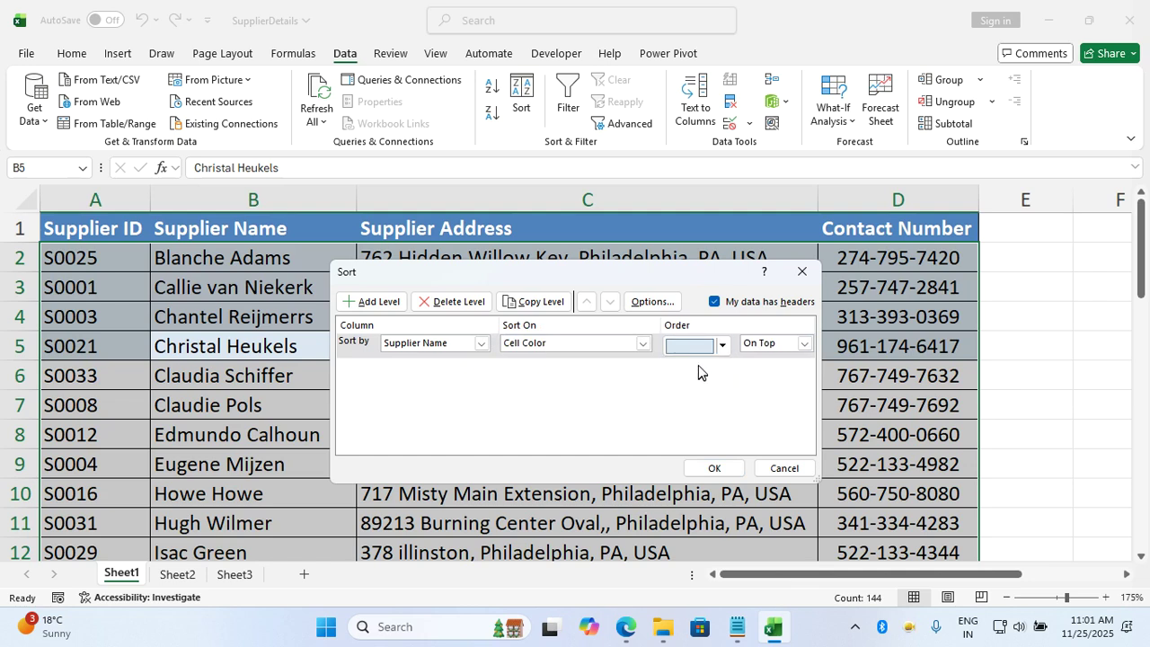
pyautogui.click(804, 344)
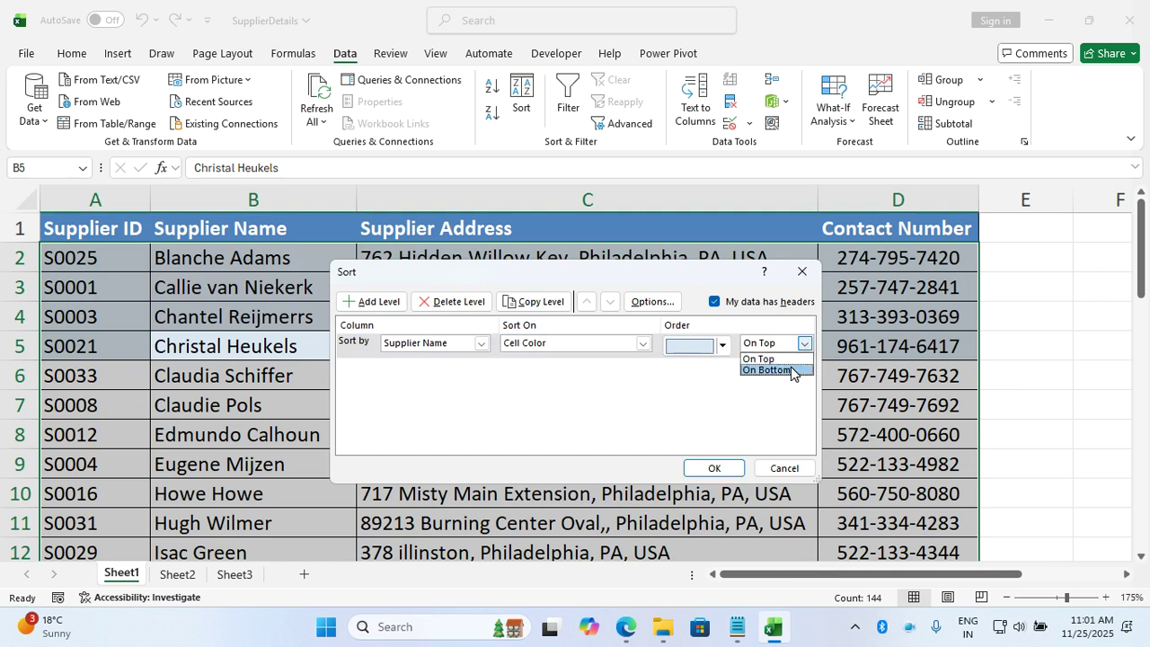
pyautogui.click(797, 358)
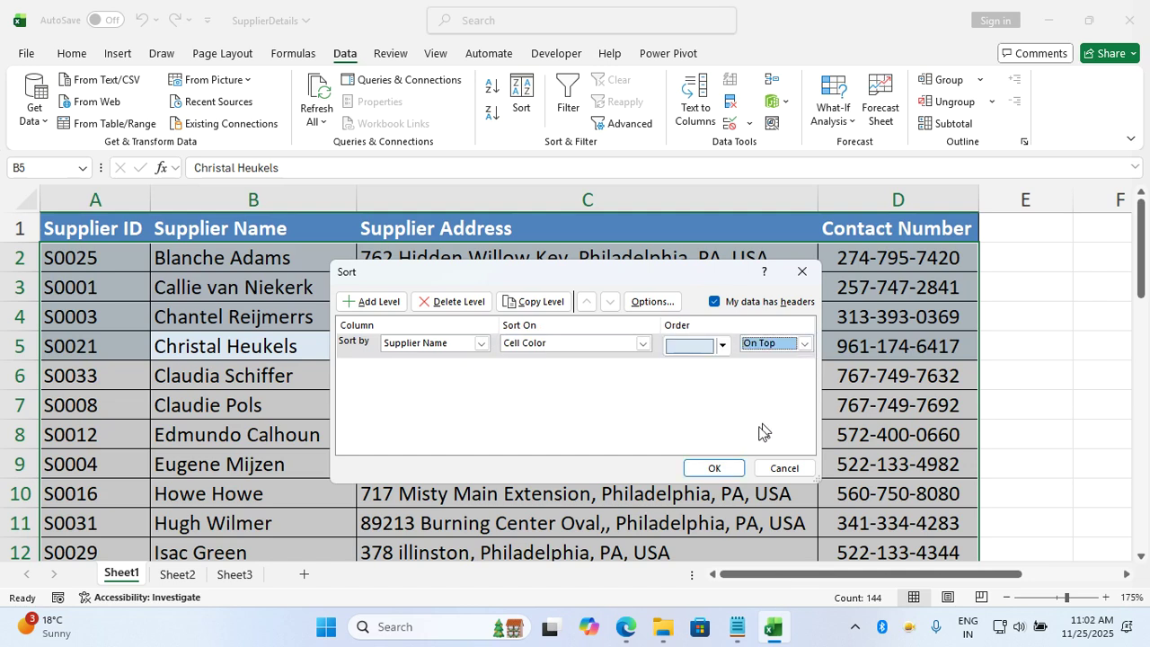
pyautogui.click(714, 468)
pyautogui.click(672, 437)
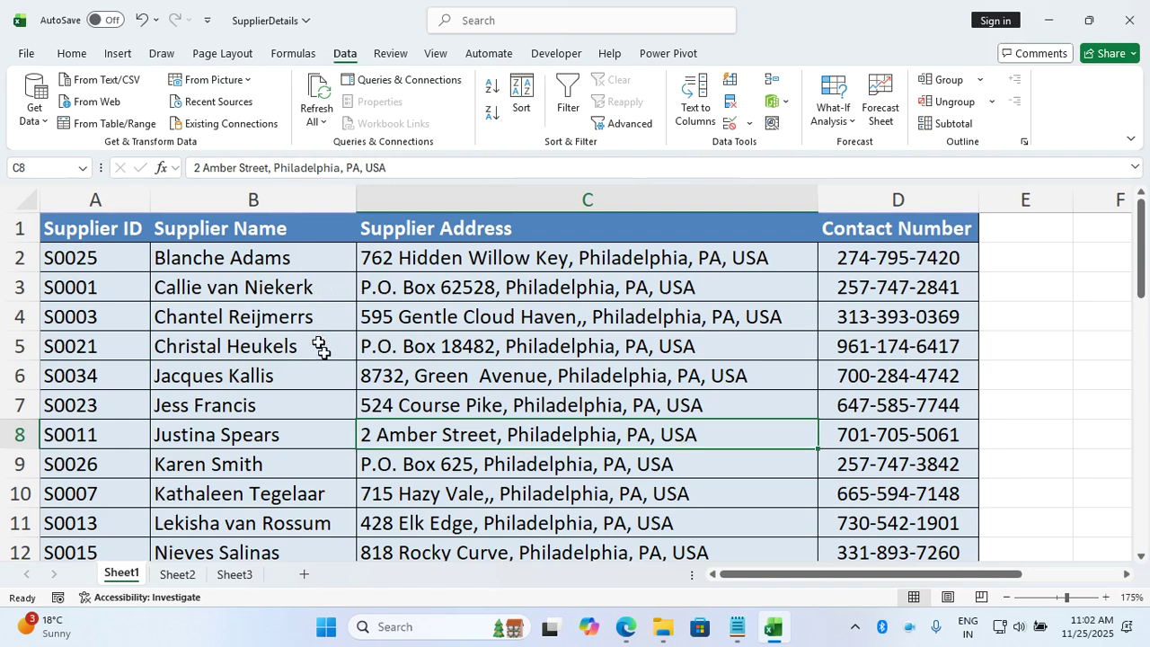
# Review the colored and uncolored rows of the sorted table, and close the SupplierDetails workbook without saving the changes.
pyautogui.scroll(-1, 328, 371)
pyautogui.scroll(-8, 328, 371)
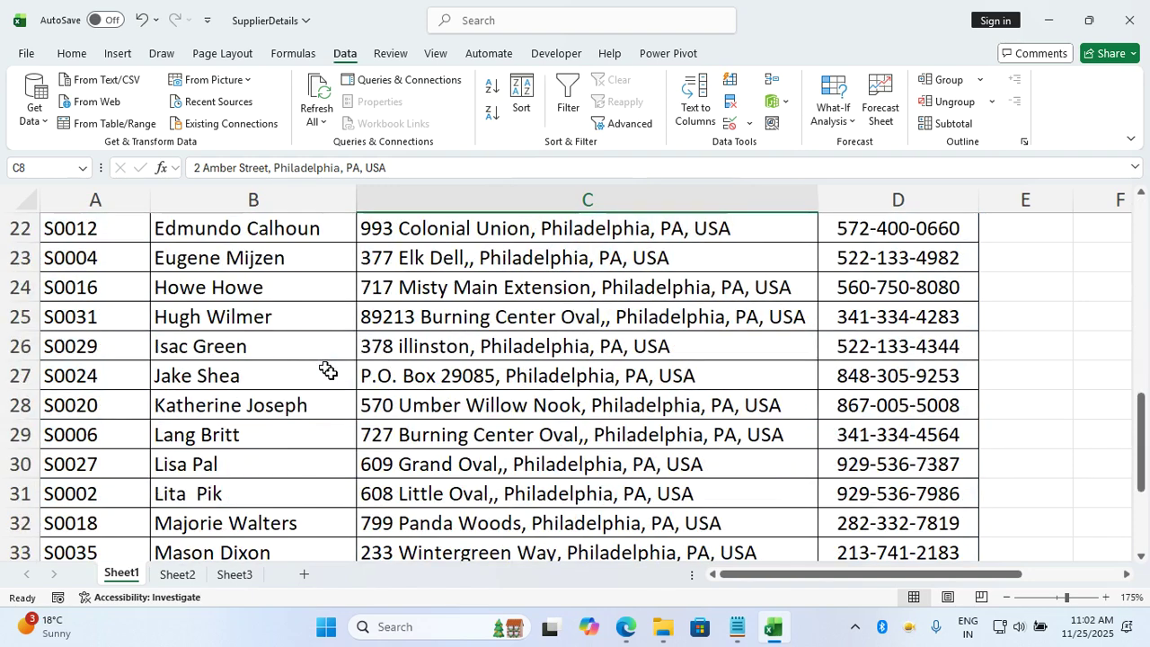
pyautogui.scroll(-1, 328, 372)
pyautogui.scroll(7, 328, 371)
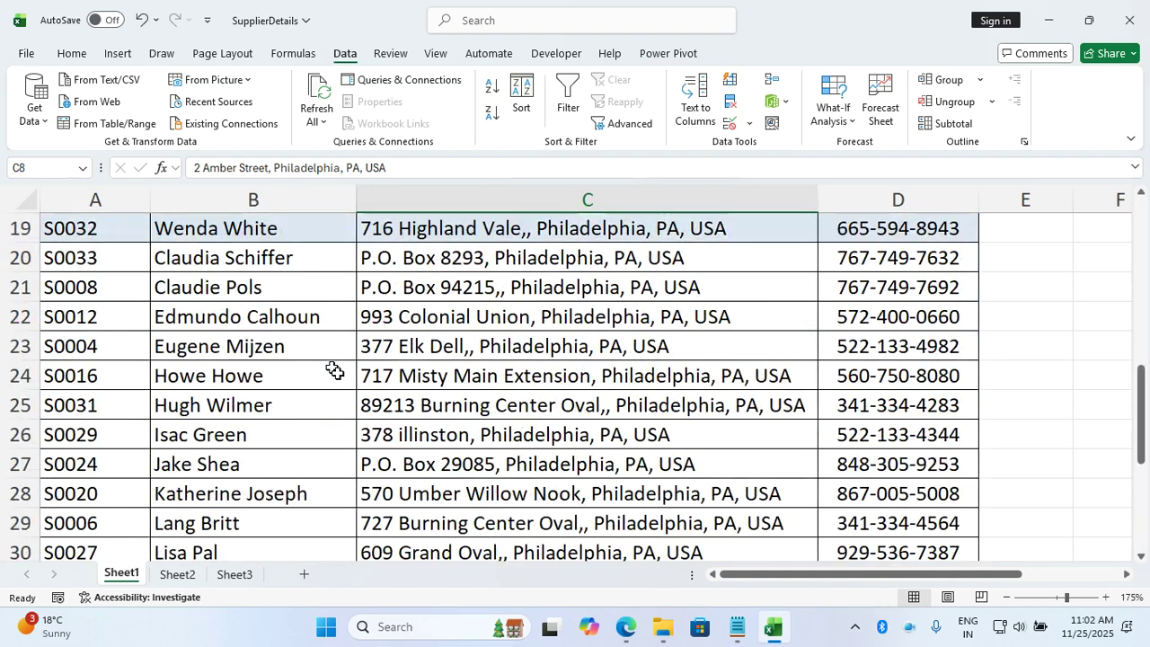
pyautogui.scroll(3, 334, 371)
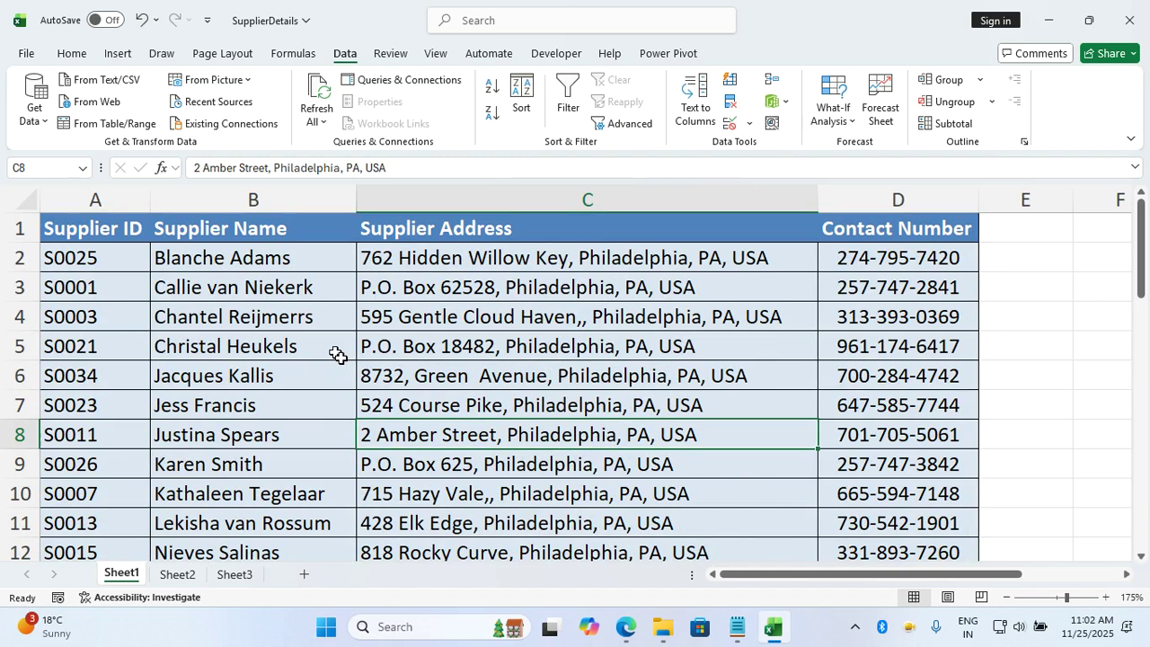
pyautogui.click(1129, 19)
pyautogui.click(597, 334)
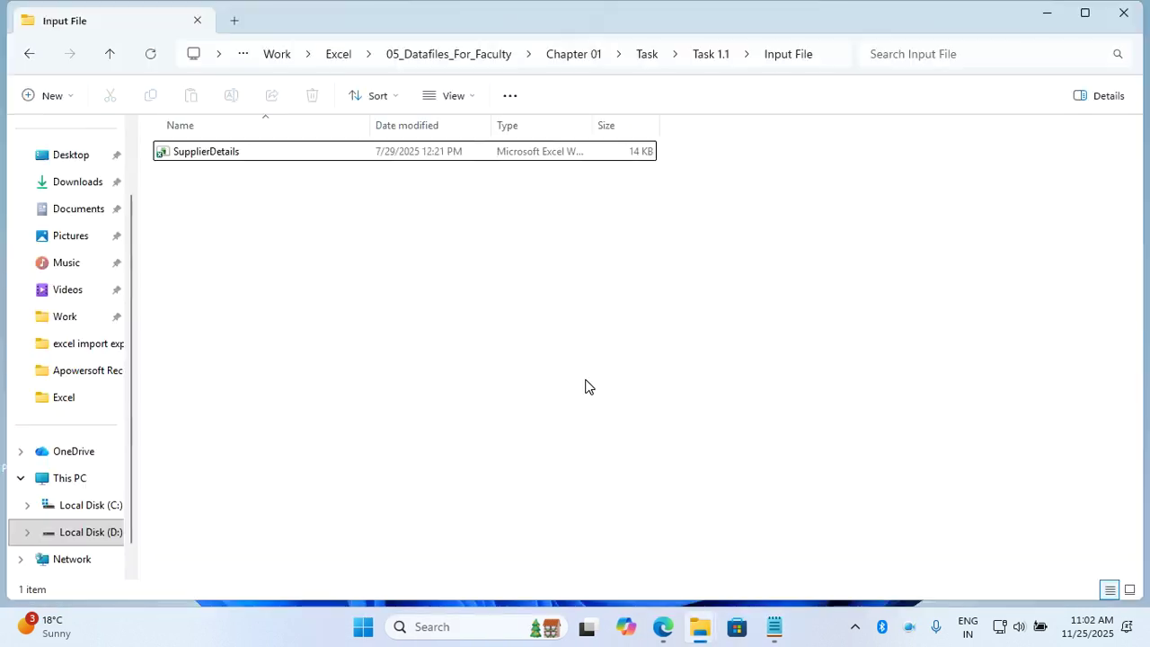
# Glance at the Session #1 notes in Notepad, and reopen the SupplierDetails workbook from the Input File folder.
pyautogui.click(775, 627)
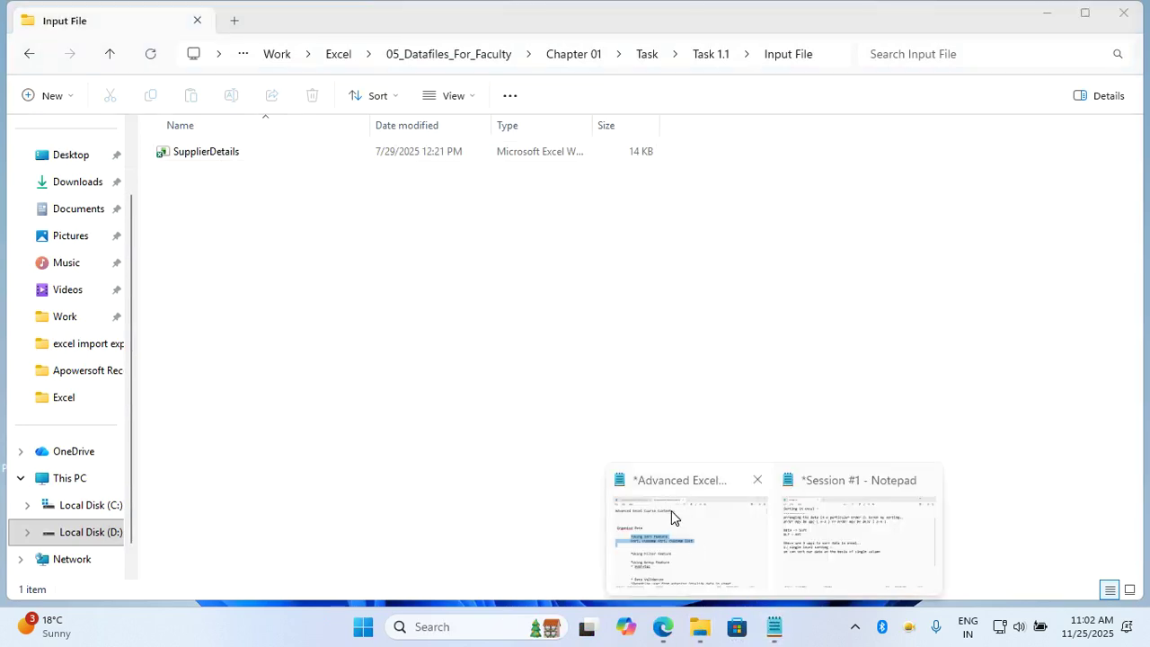
pyautogui.click(808, 515)
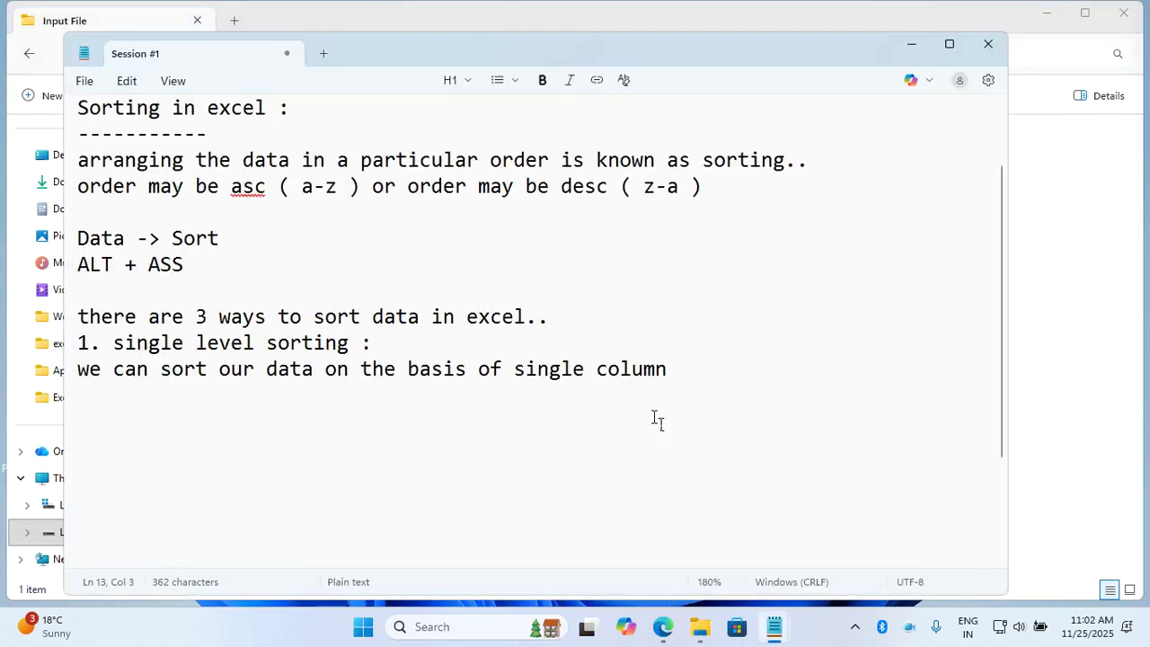
pyautogui.click(911, 44)
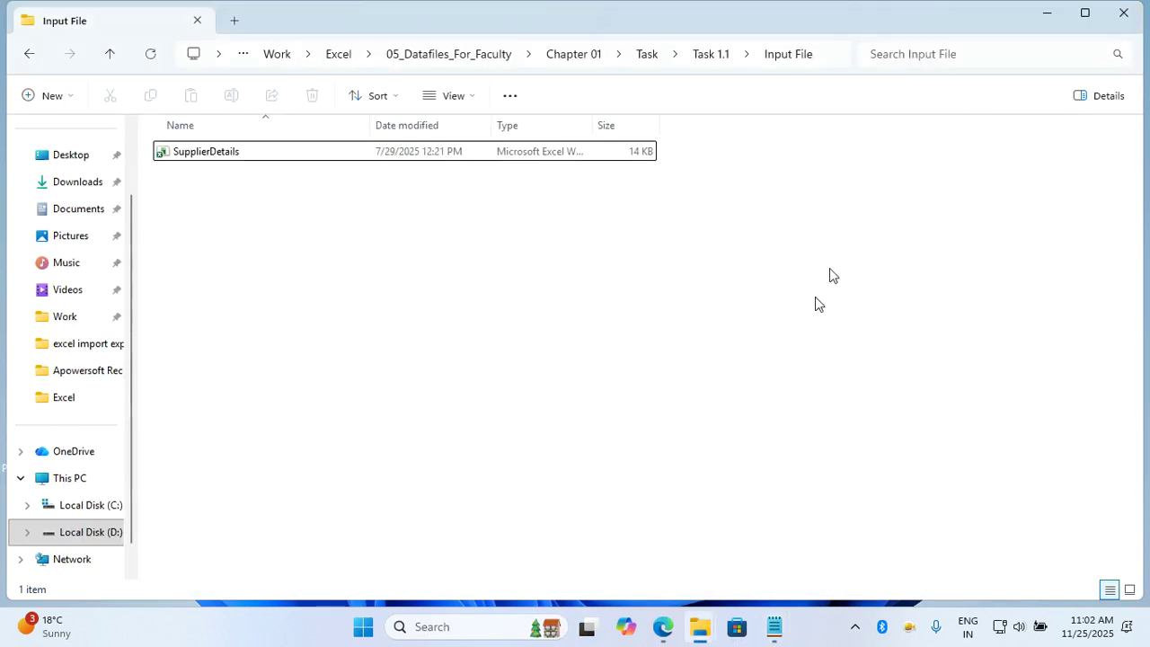
pyautogui.click(257, 160)
pyautogui.doubleClick(257, 156)
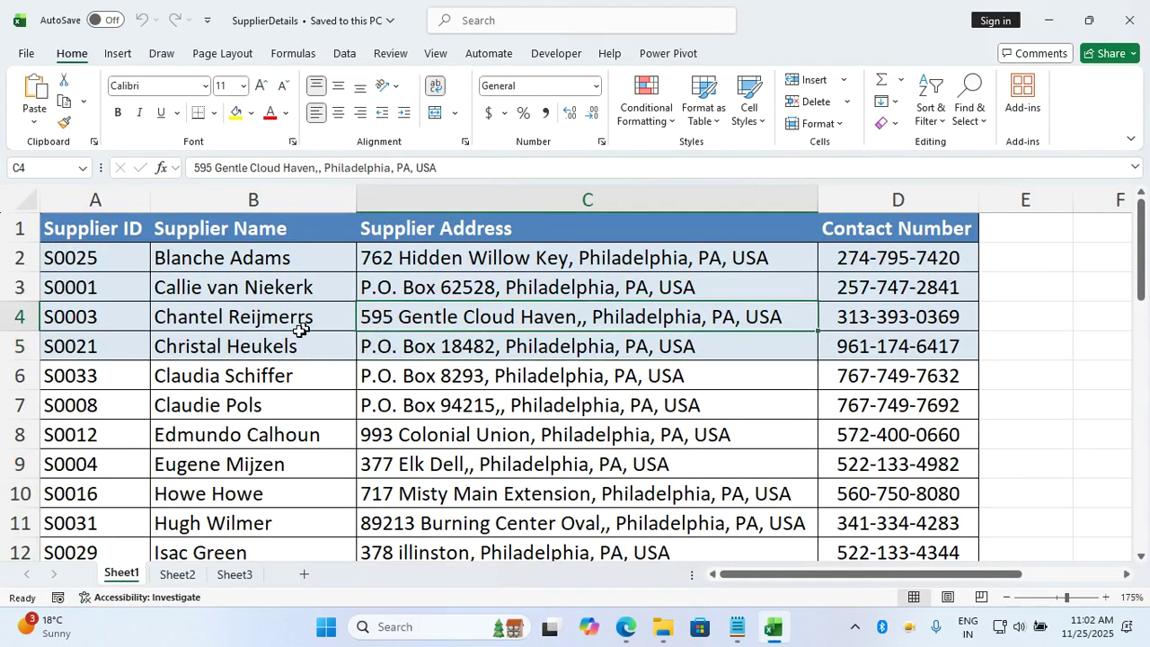
# Repeat the cell color sort on the whole reopened table, using Supplier Name and placing light blue on top.
pyautogui.click(284, 308)
pyautogui.hotkey('ctrl', 'a')
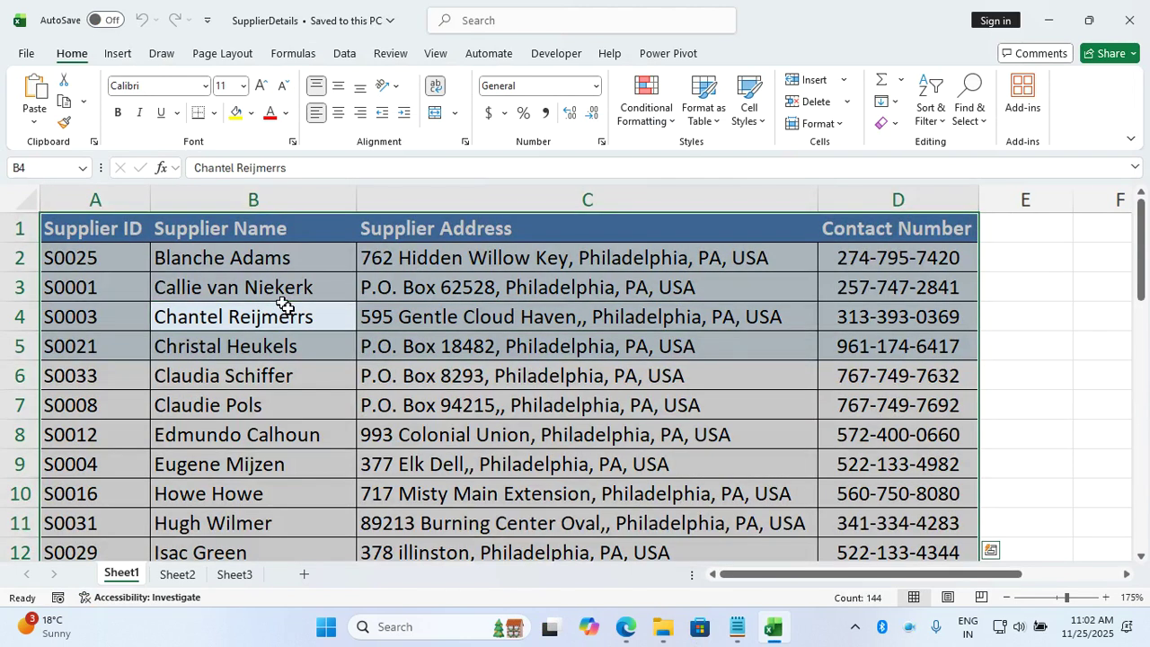
pyautogui.click(355, 56)
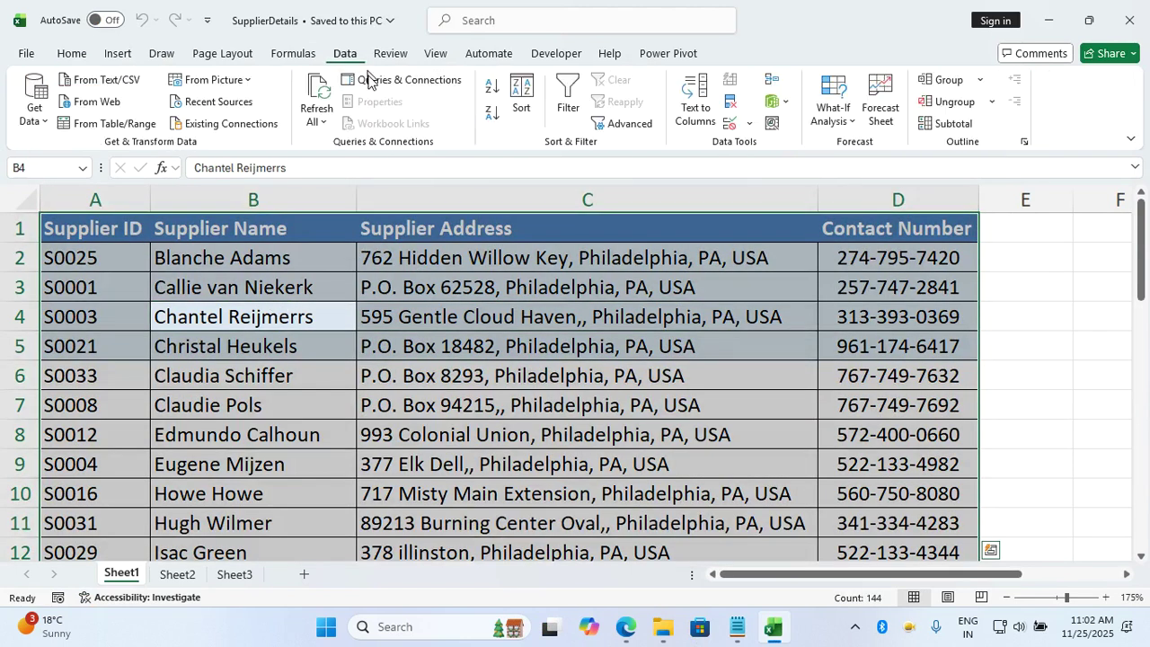
pyautogui.click(523, 99)
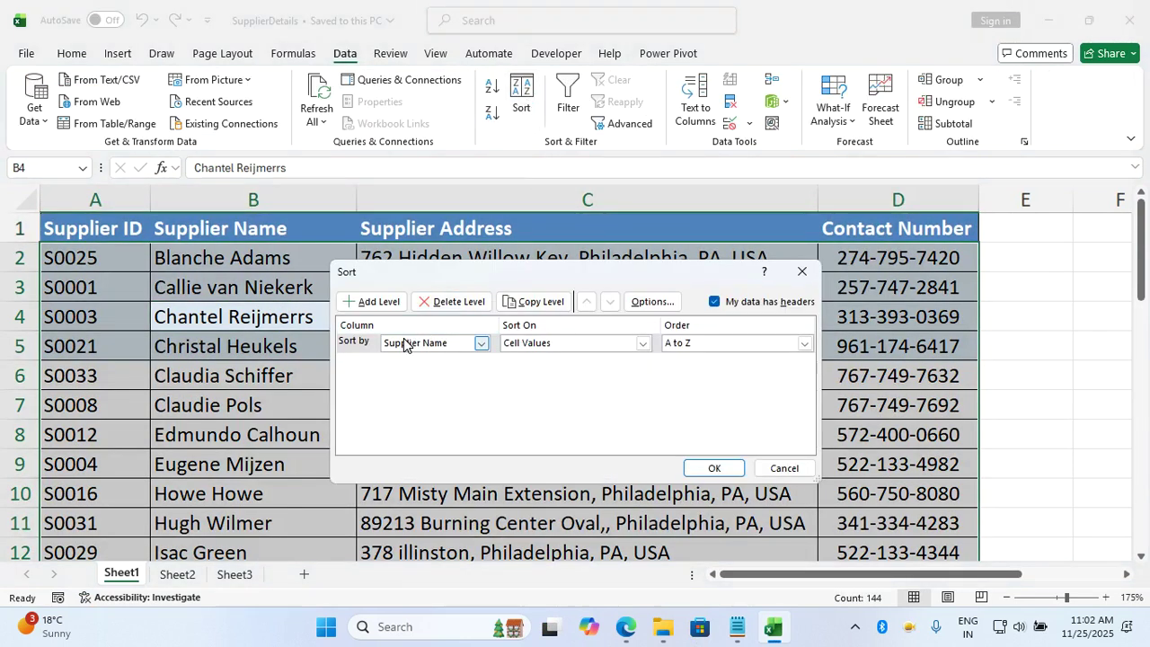
pyautogui.click(541, 345)
pyautogui.click(524, 369)
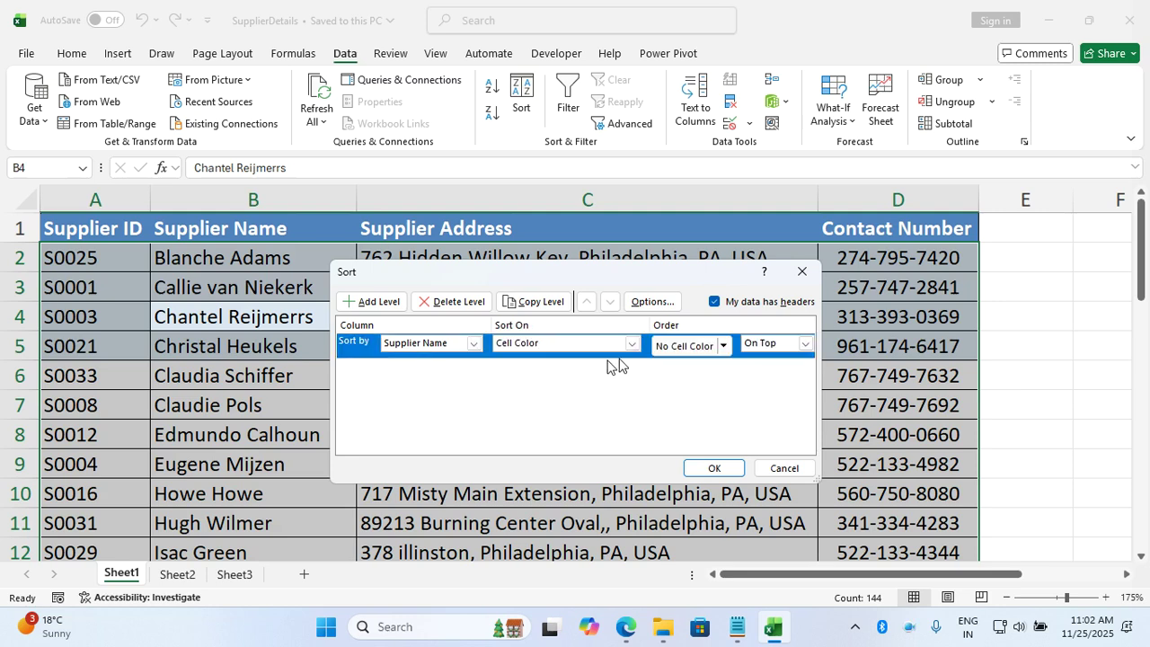
pyautogui.click(721, 348)
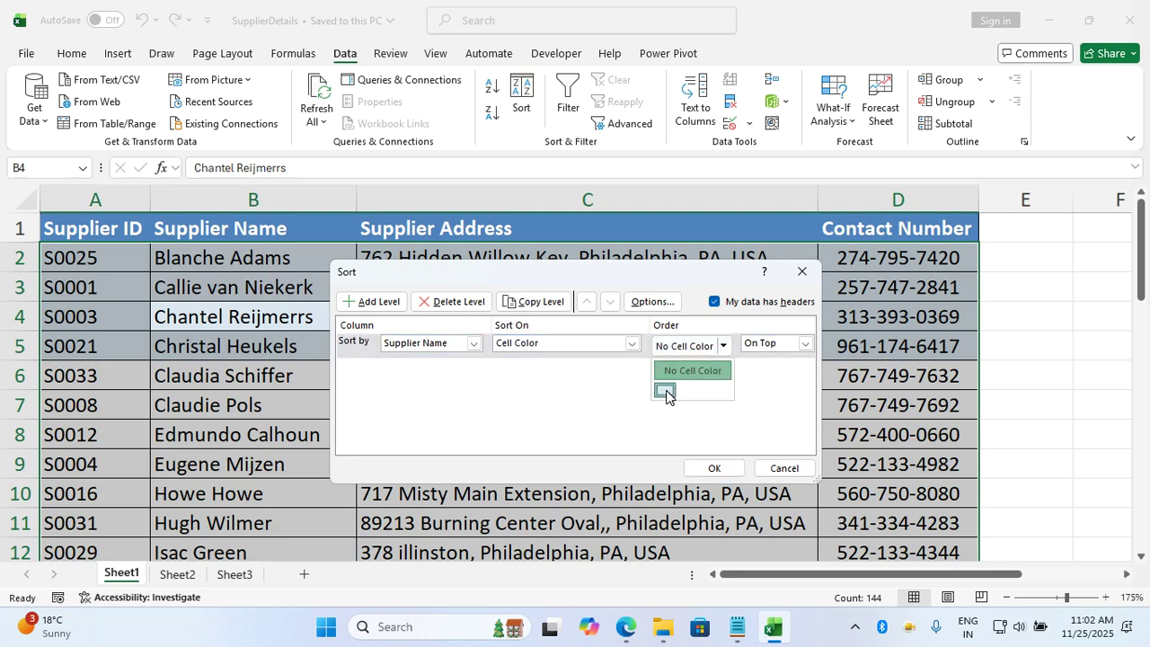
pyautogui.click(670, 391)
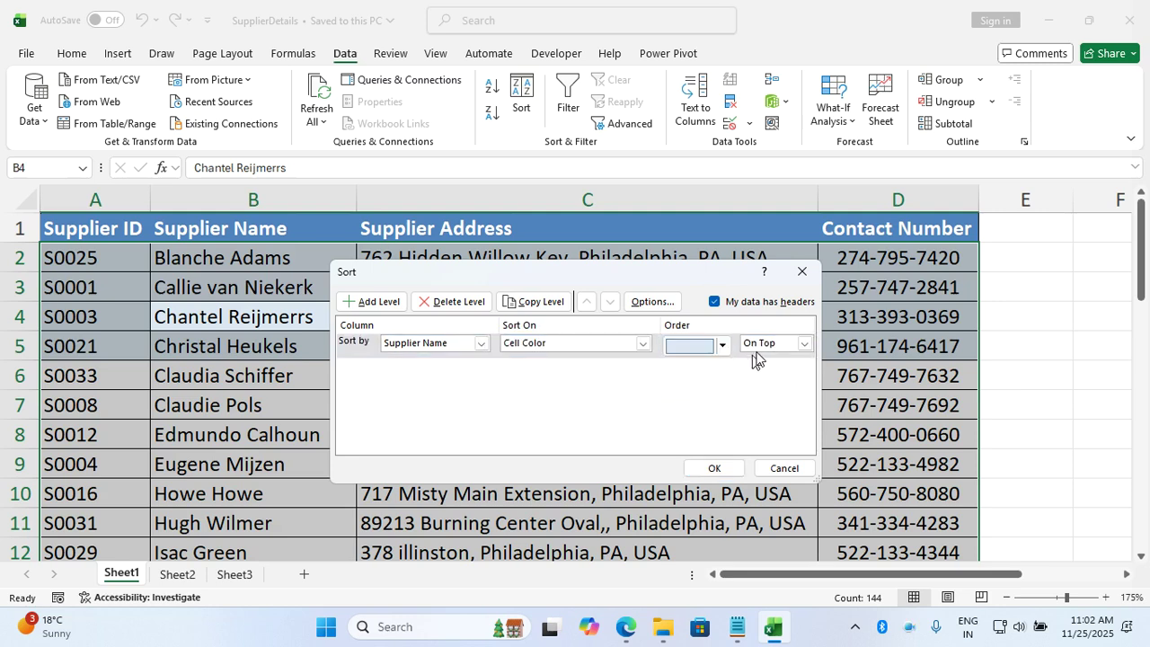
pyautogui.click(720, 468)
pyautogui.click(643, 438)
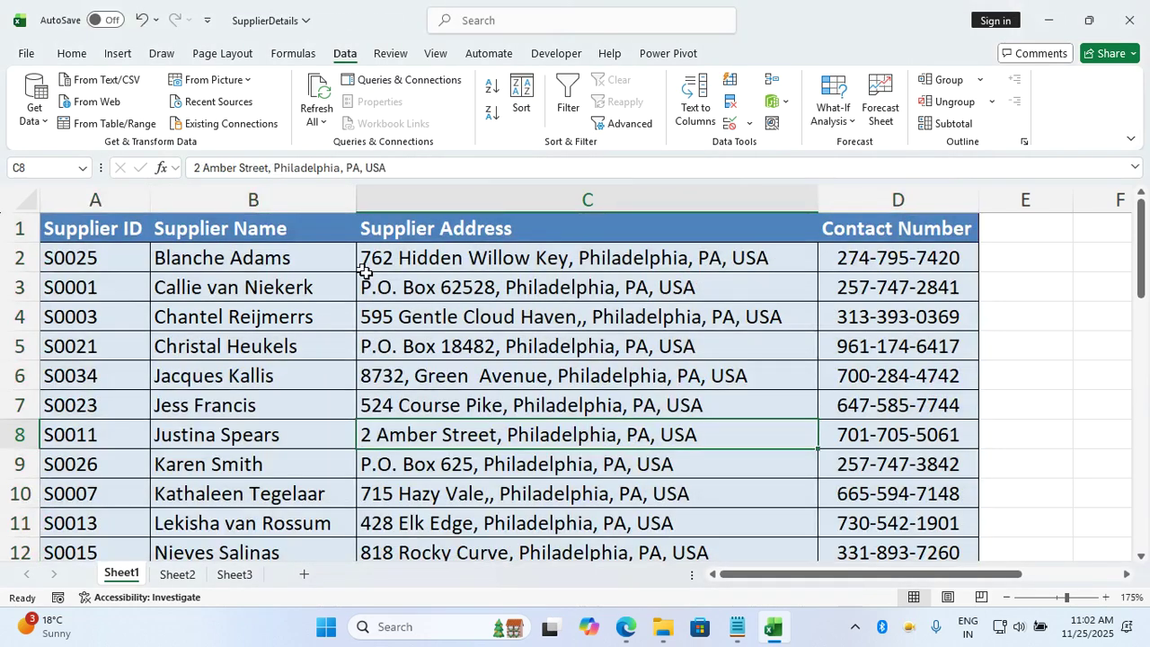
# Check where the light blue rows end on Sheet1, and close the workbook again without saving.
pyautogui.scroll(-2, 349, 336)
pyautogui.scroll(-7, 350, 336)
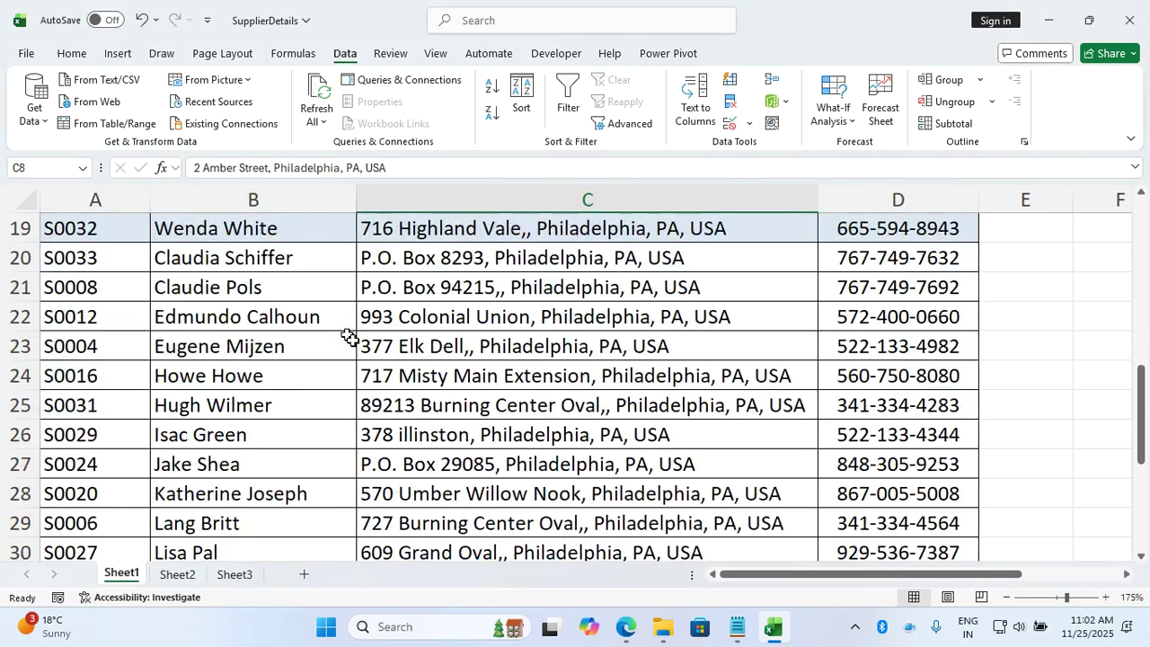
pyautogui.scroll(7, 350, 336)
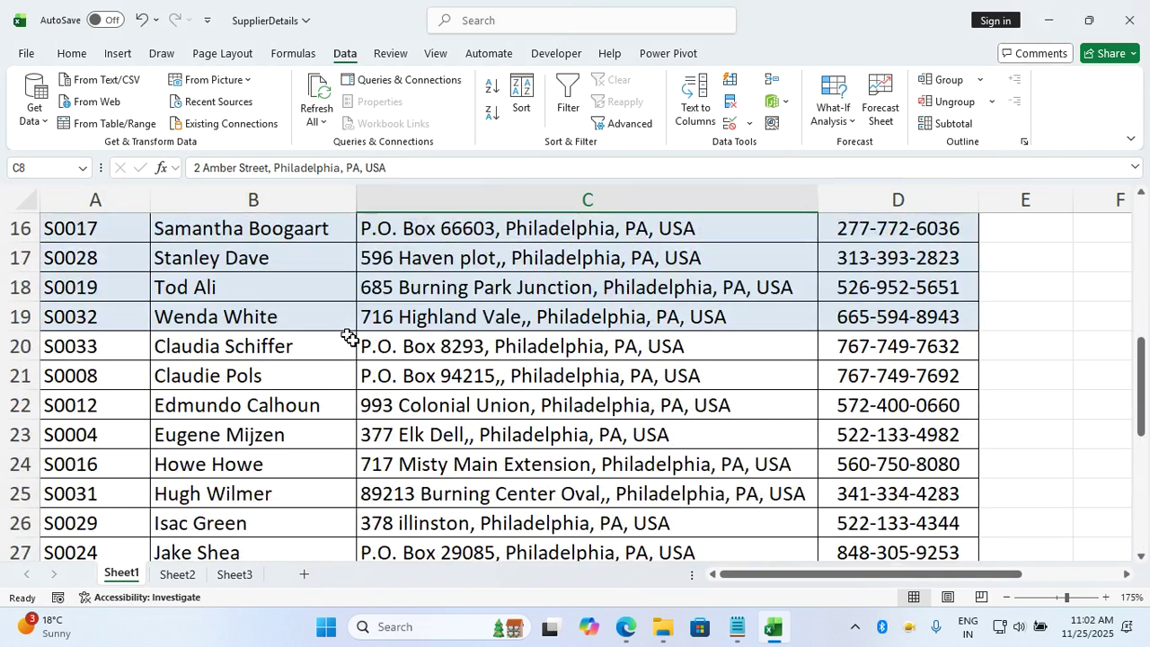
pyautogui.click(1131, 22)
pyautogui.click(589, 337)
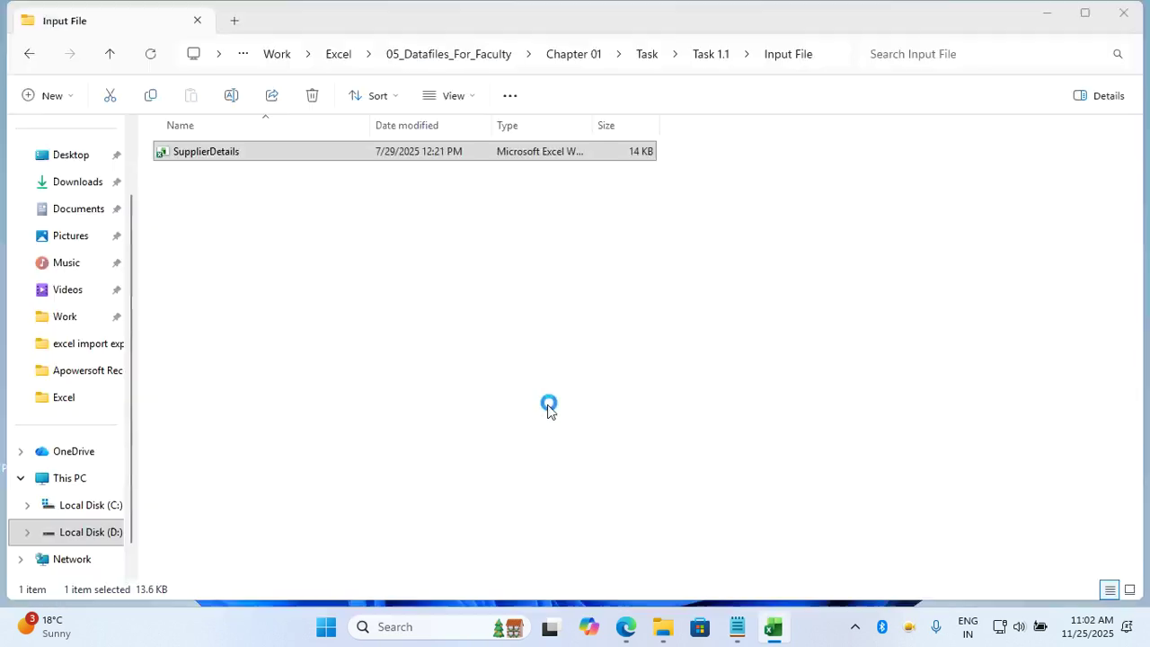
# Switch to the Session #1 notes in Notepad and add the heading "2. multilevel sorting :" below the single level sorting description.
pyautogui.click(773, 626)
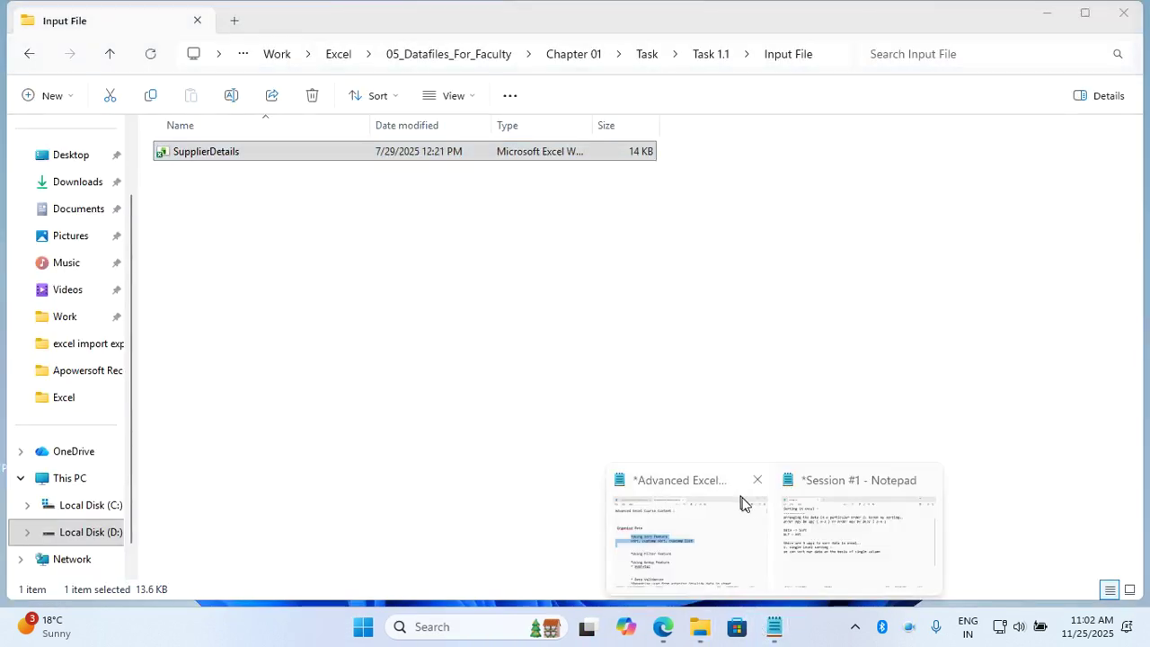
pyautogui.click(791, 521)
pyautogui.click(375, 410)
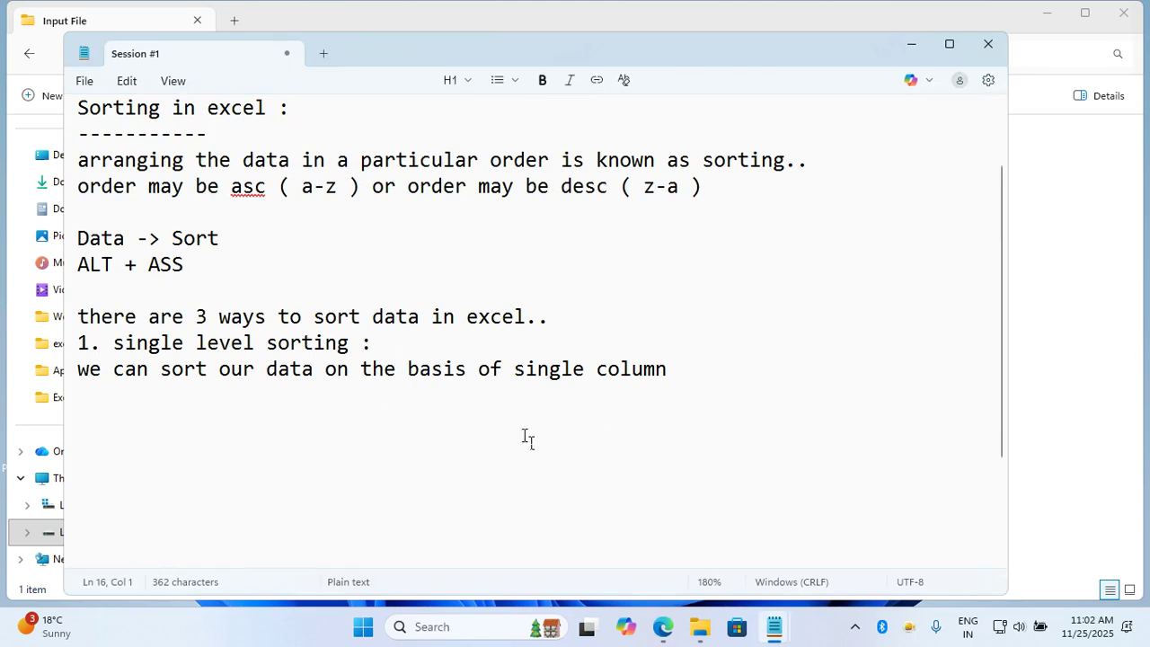
pyautogui.write('2. mul')
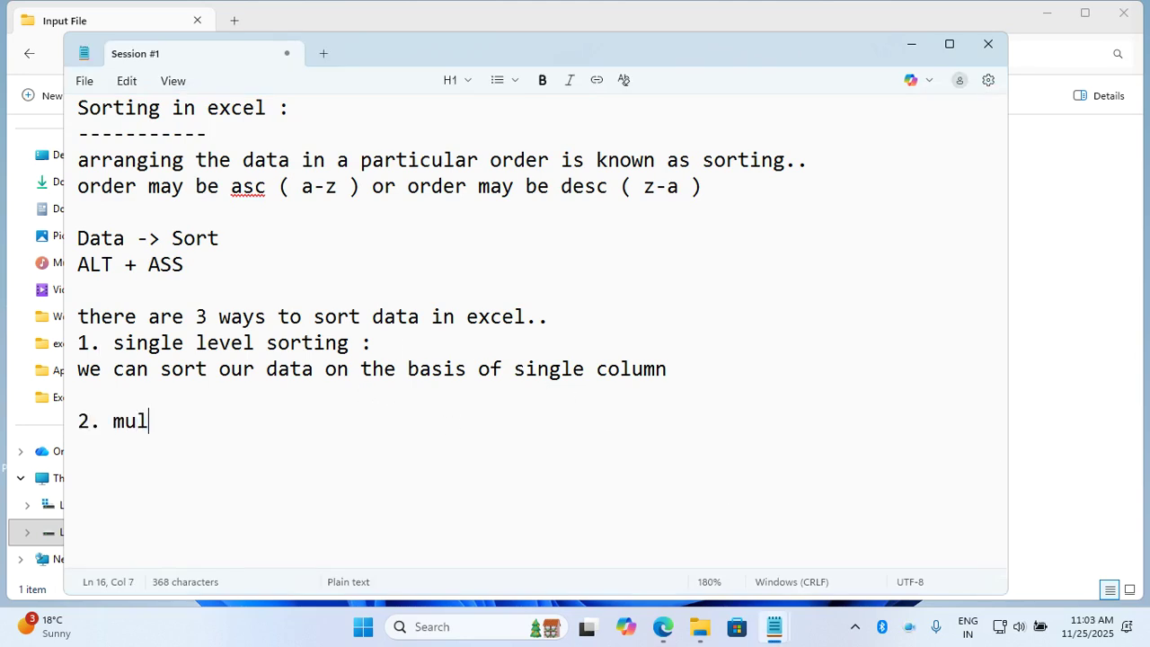
pyautogui.write('tilev')
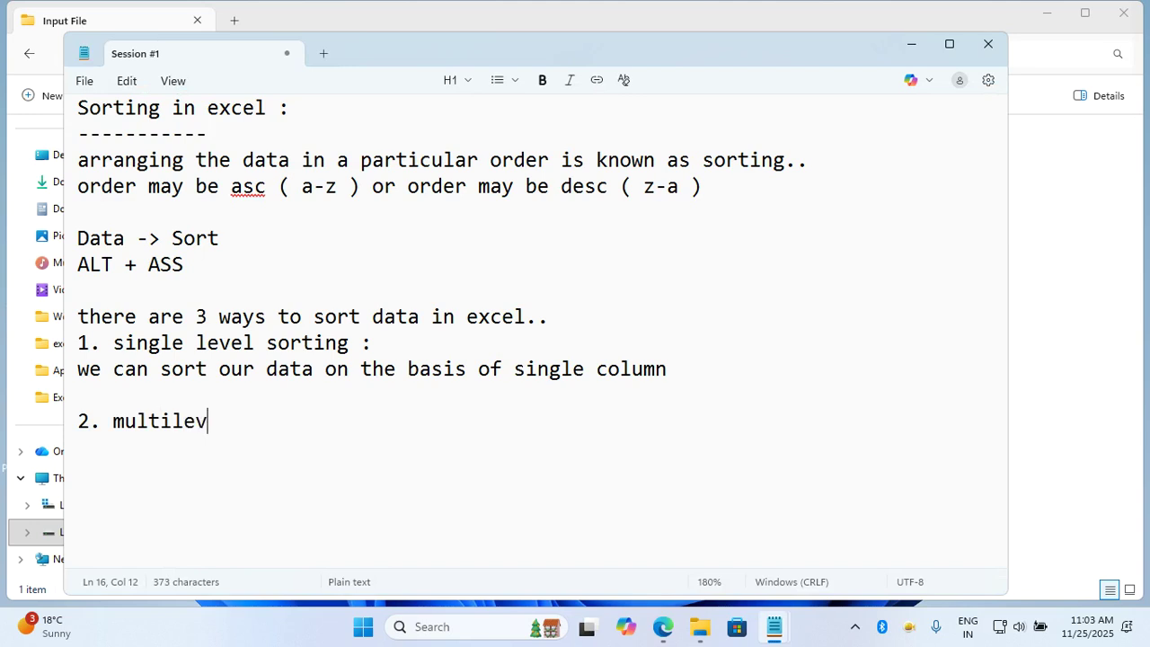
pyautogui.write('el sorting ')
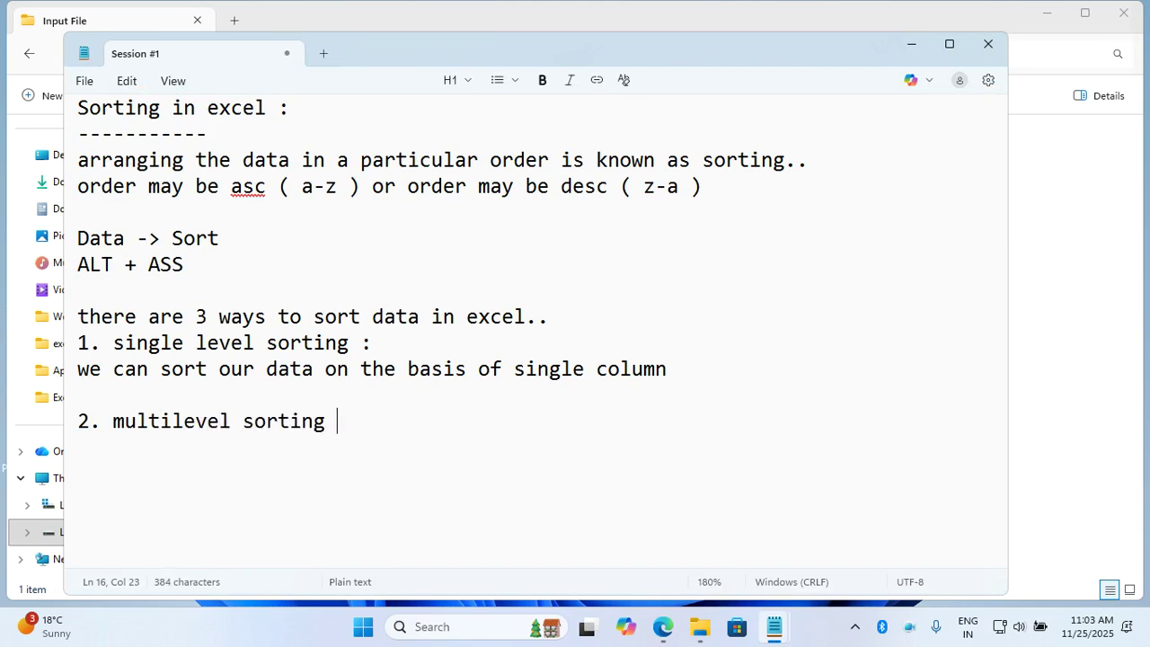
pyautogui.write(':')
pyautogui.press('Return')
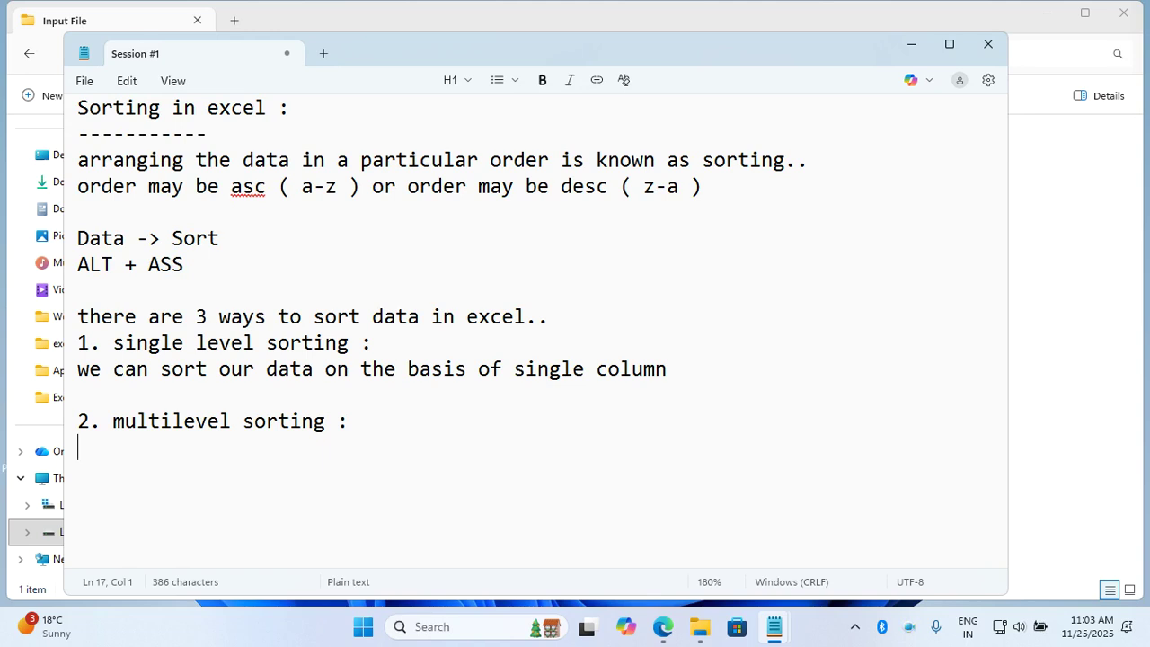
# Describe multilevel sorting under its heading with the line "we can sort multiple column at a time,".
pyautogui.write('can sort multip')
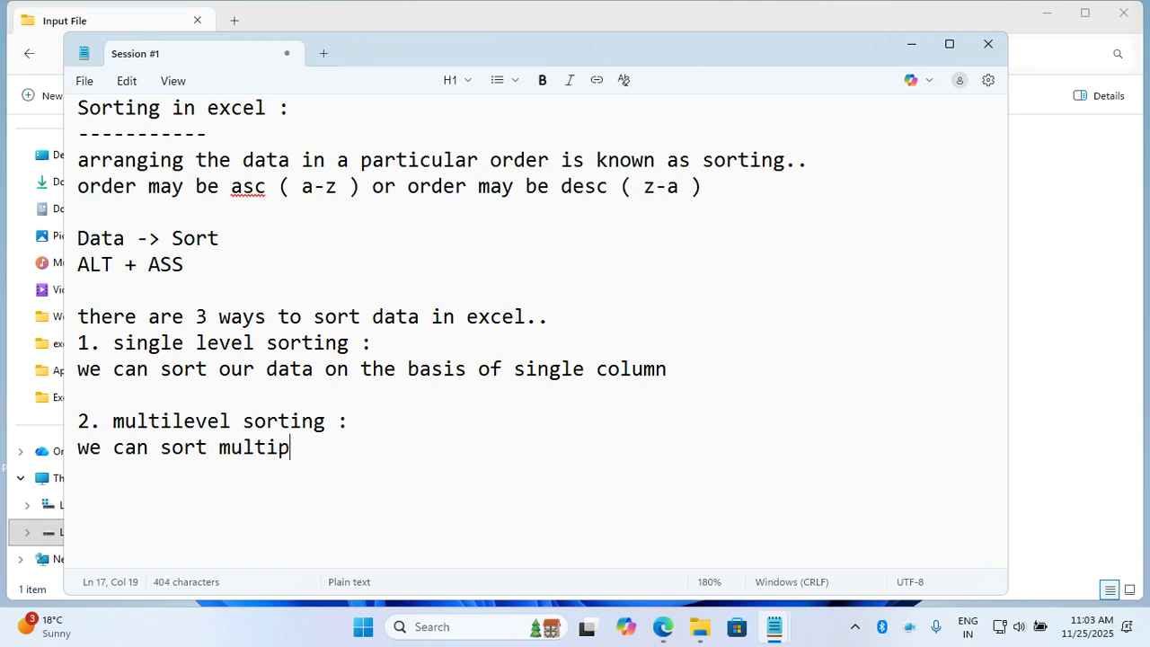
pyautogui.write('le column ')
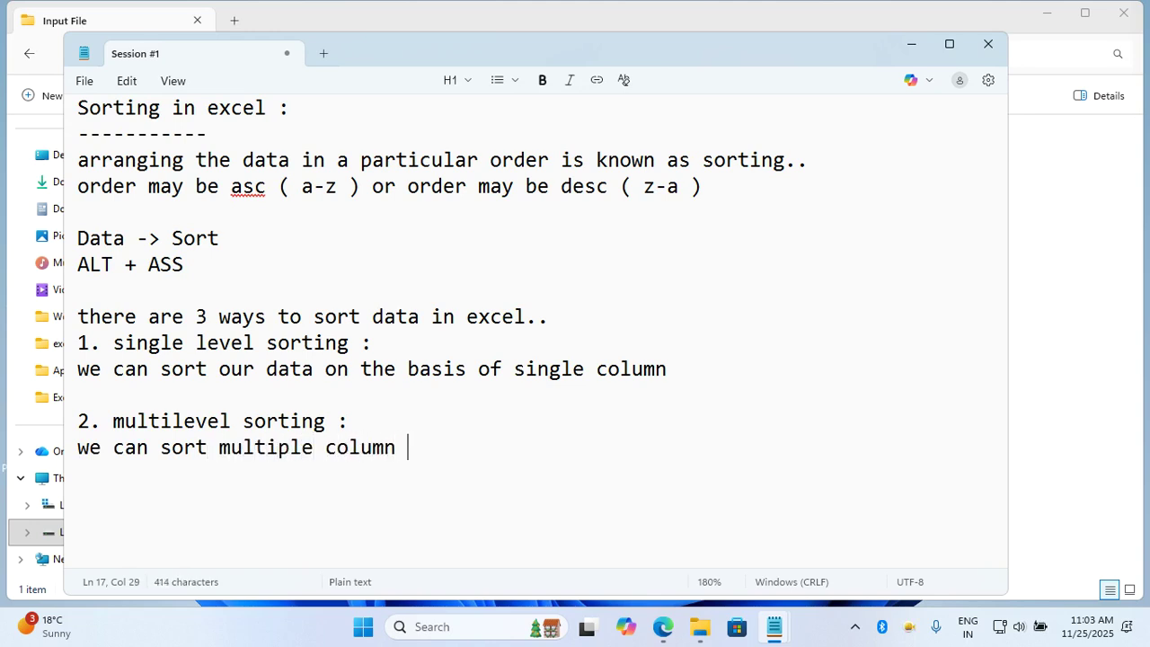
pyautogui.write('at a time,')
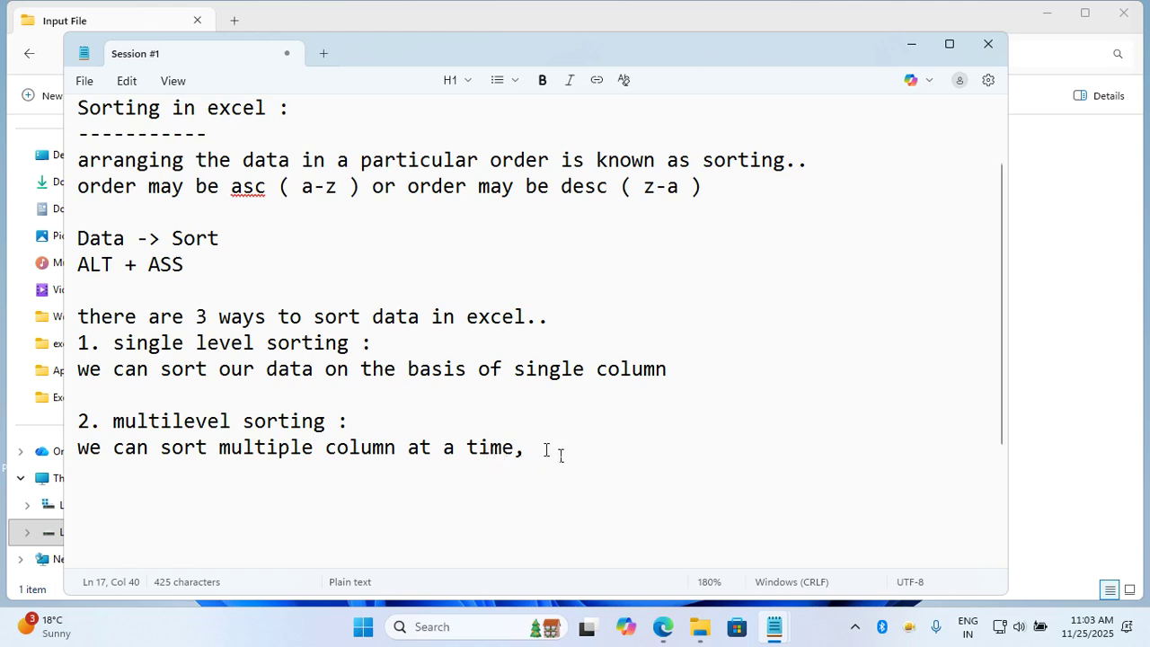
# Add the line "firstly the first selected column will be sort , then second column sort inside first column", followed by a blank line.
pyautogui.press('Return')
pyautogui.write('fi')
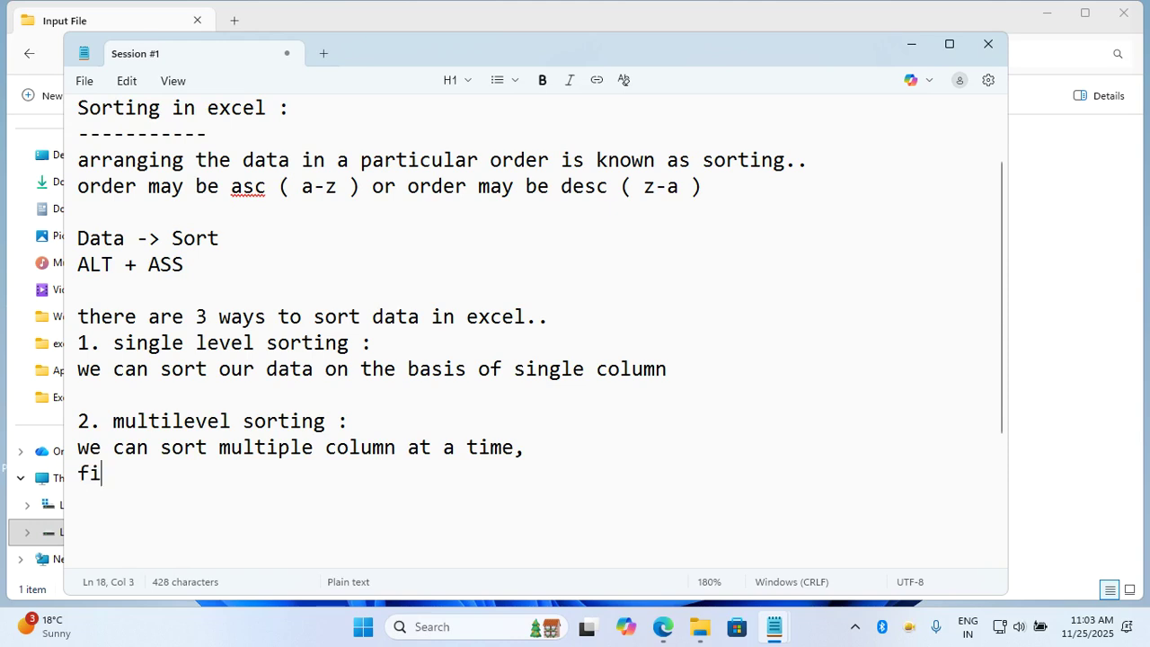
pyautogui.write('rstly the ')
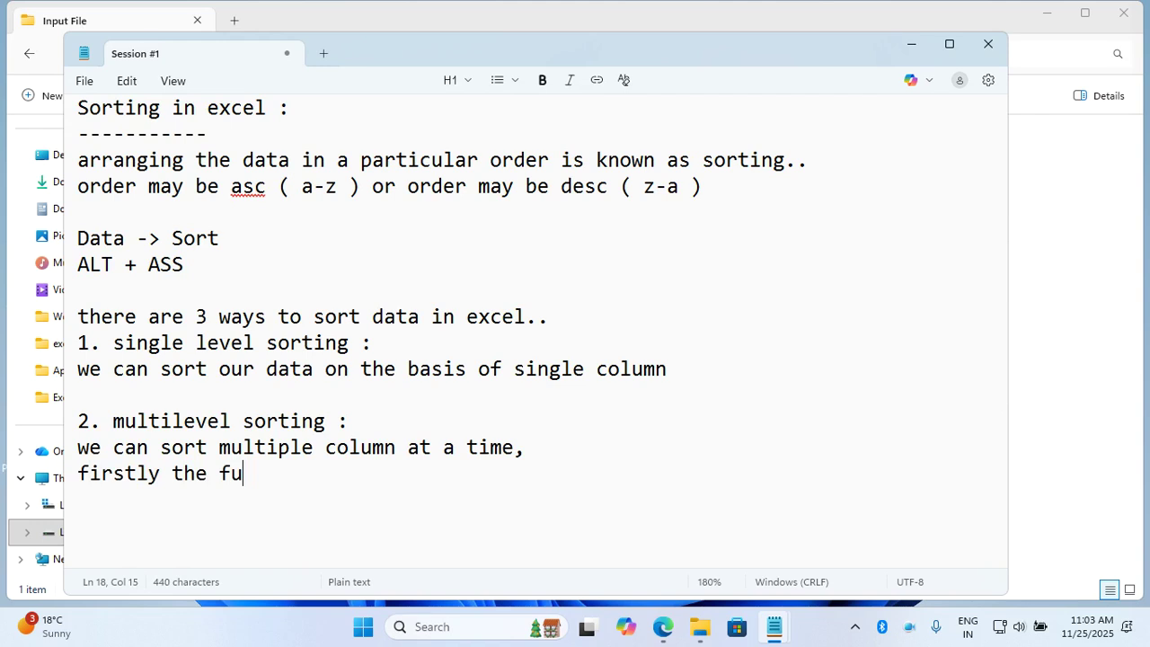
pyautogui.write('first selected ')
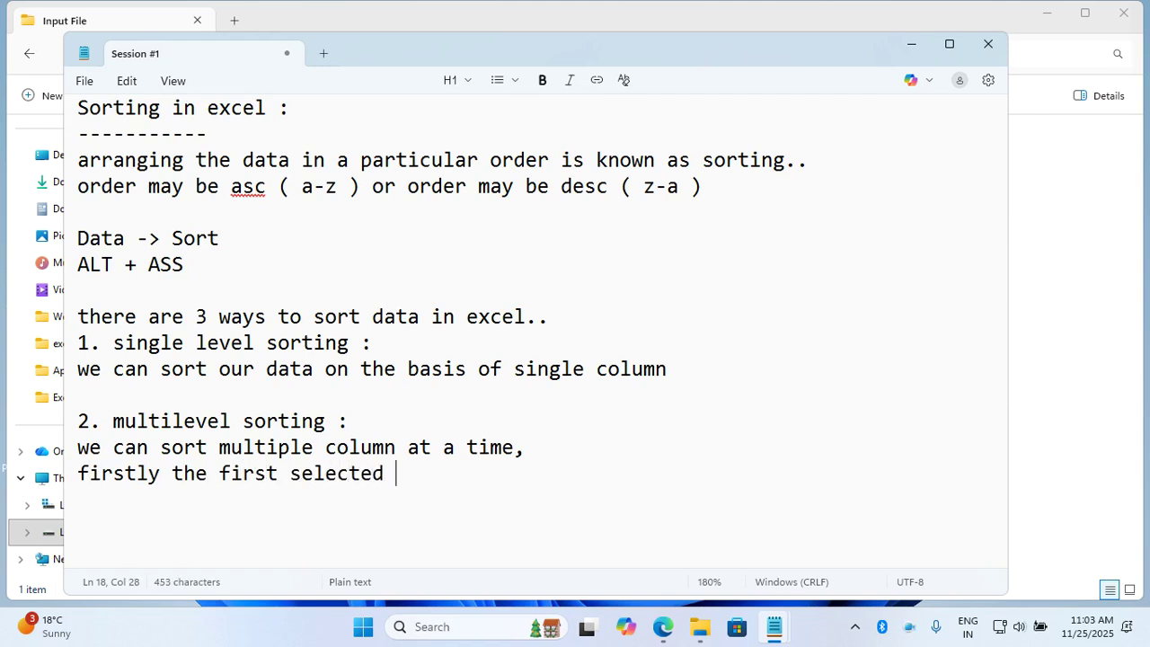
pyautogui.write('colu')
pyautogui.press('BackSpace')
pyautogui.write('lum')
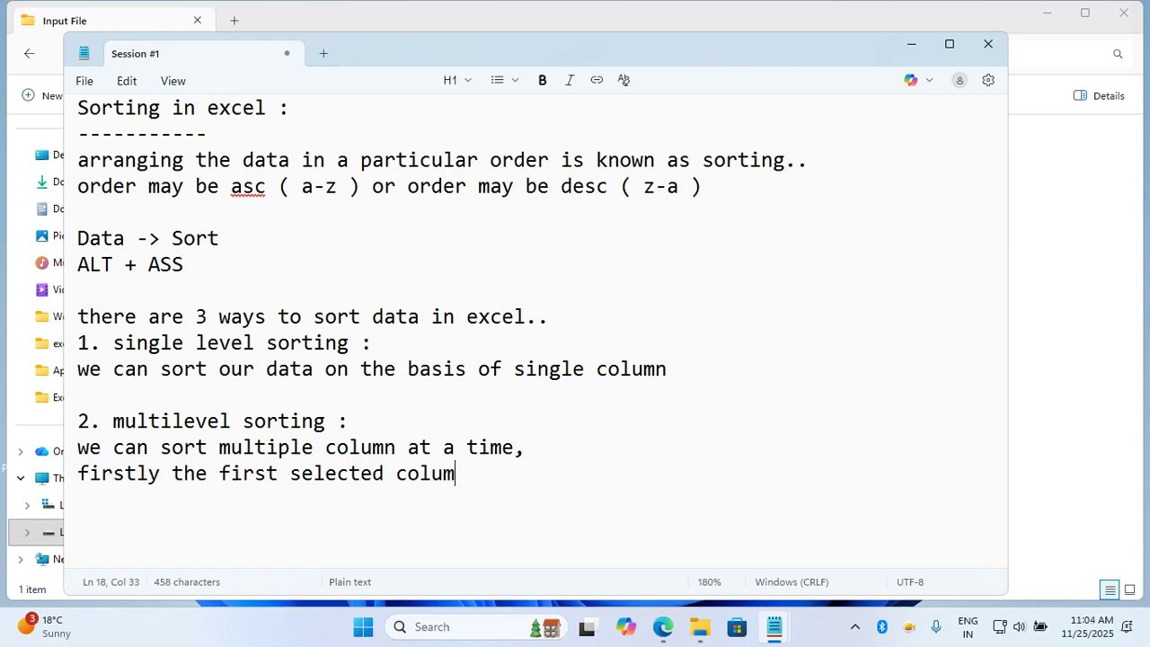
pyautogui.write('n will be sor,')
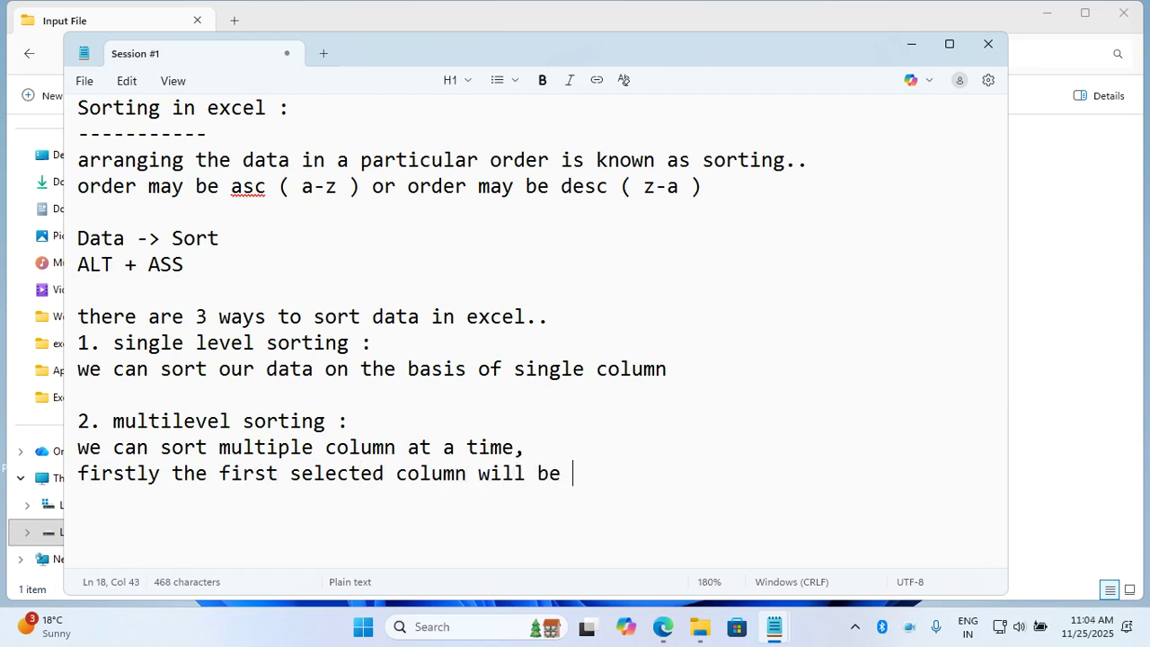
pyautogui.press('BackSpace')
pyautogui.press('BackSpace')
pyautogui.write('t , then se')
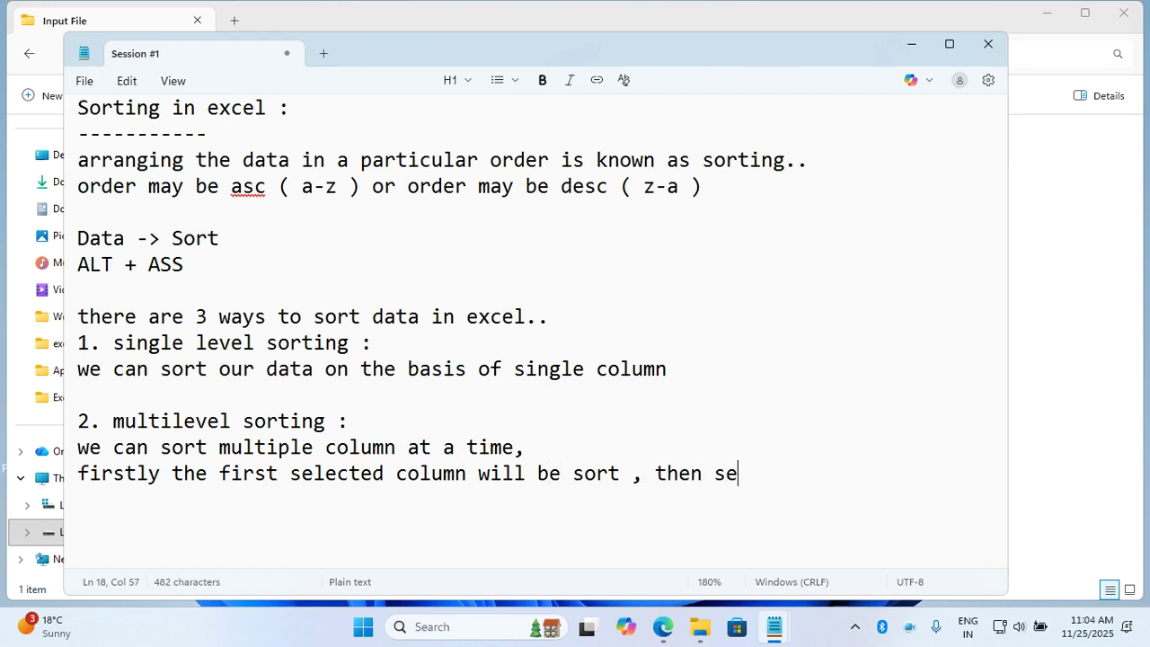
pyautogui.write('cond colum')
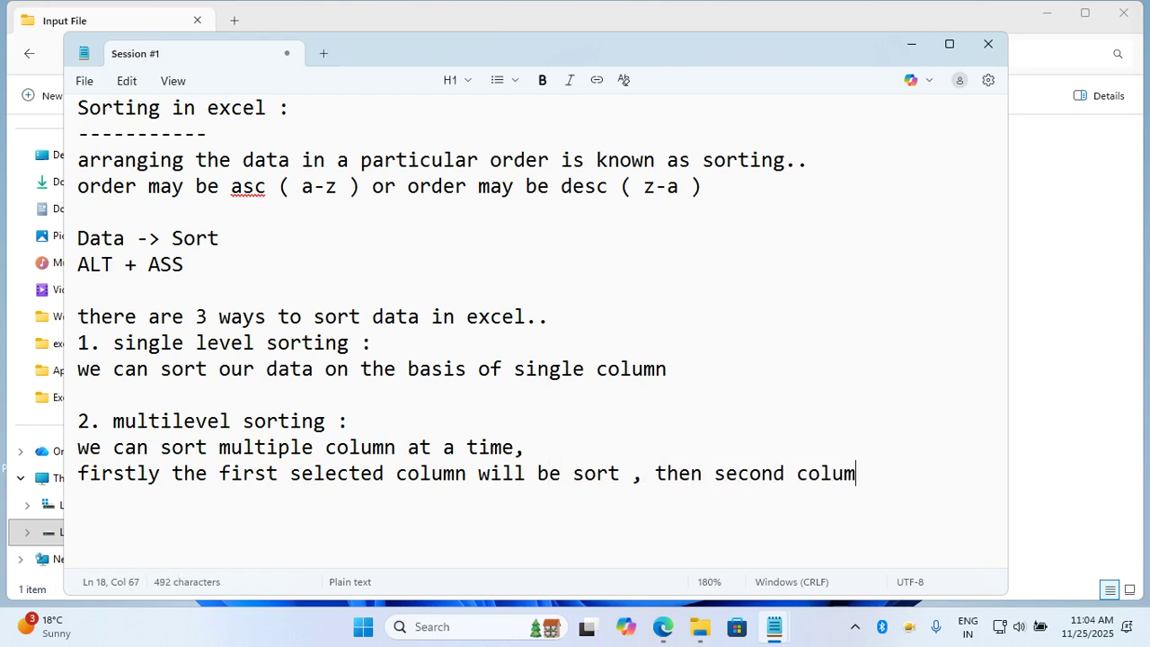
pyautogui.write('n sort inside ')
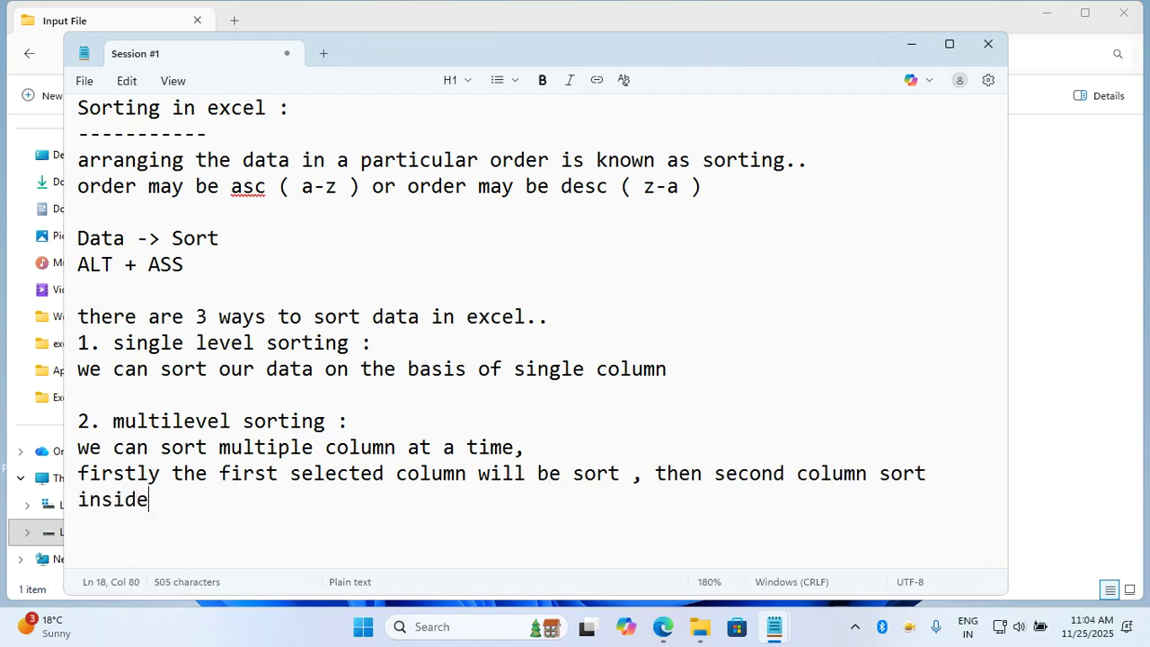
pyautogui.write('first column')
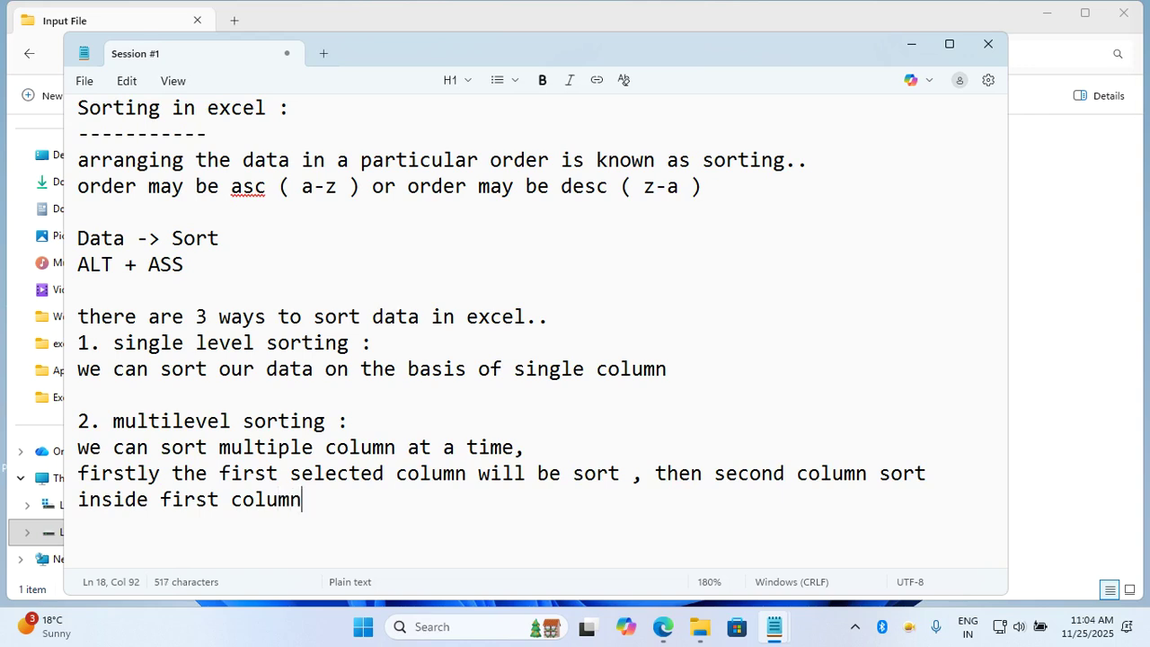
pyautogui.press('Return')
pyautogui.press('Return')
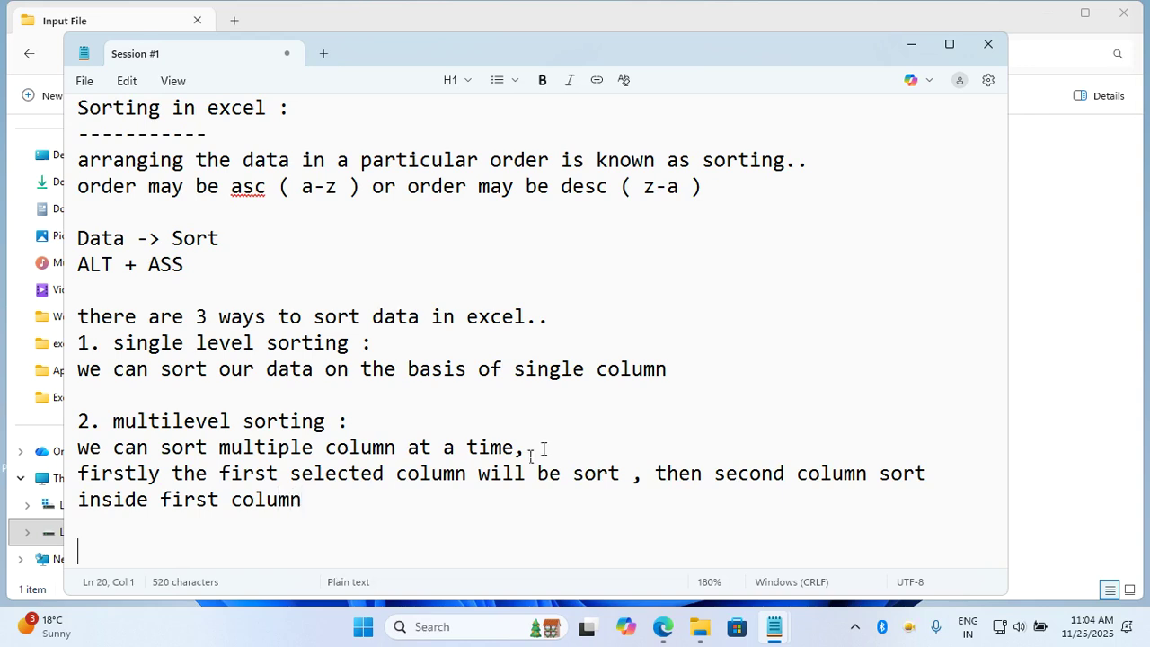
pyautogui.scroll(-1, 433, 453)
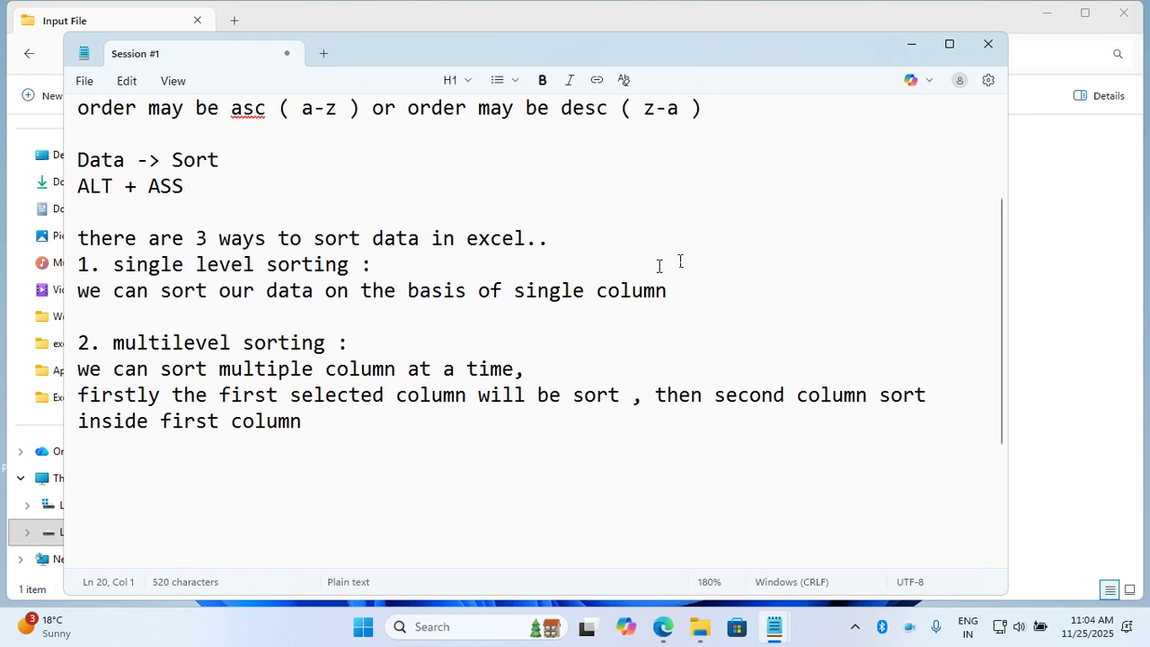
# Minimize the notes and open the MemberDetails workbook from Chapter 01 > Task > Task 1.2 > Input File.
pyautogui.click(915, 45)
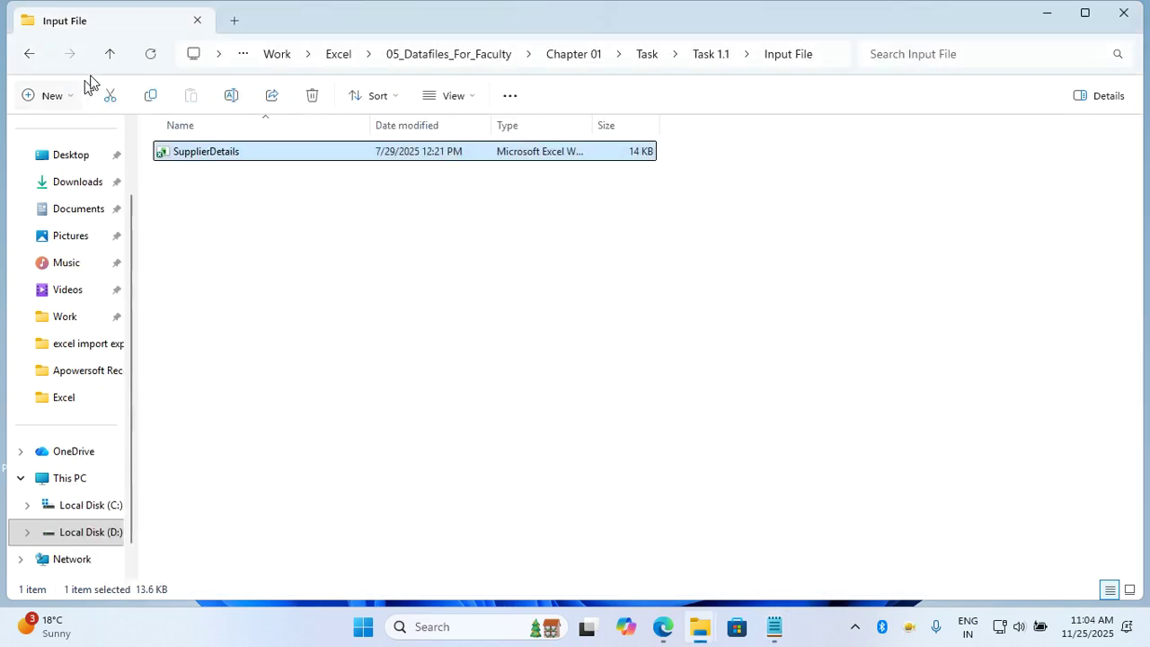
pyautogui.click(111, 55)
pyautogui.click(111, 55)
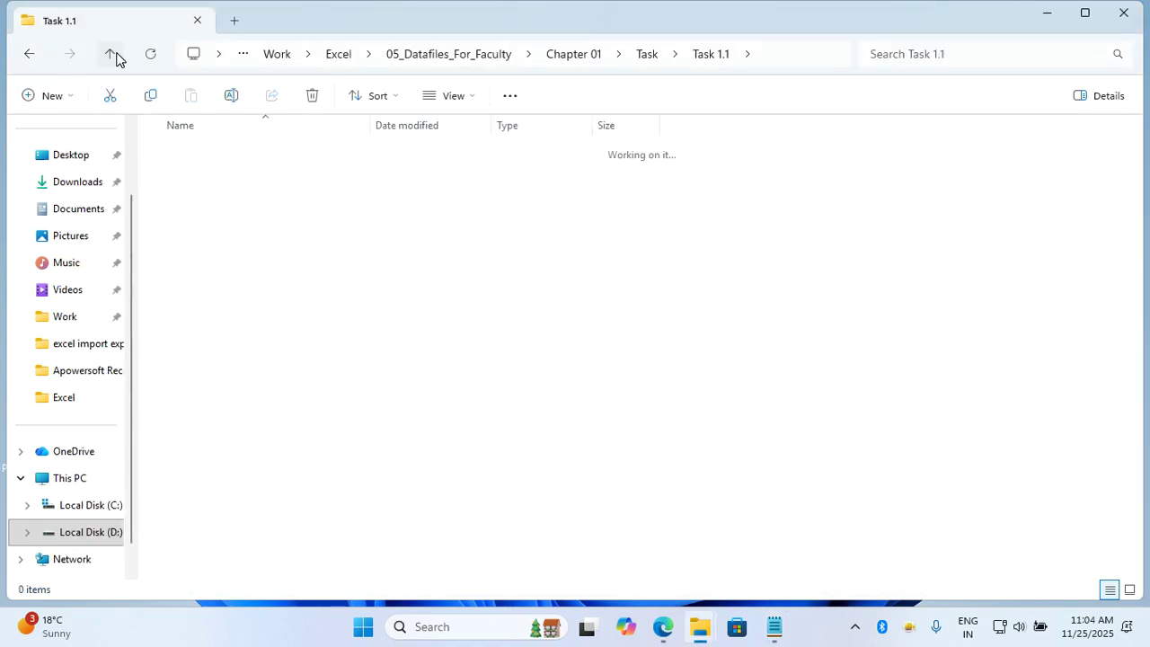
pyautogui.click(111, 54)
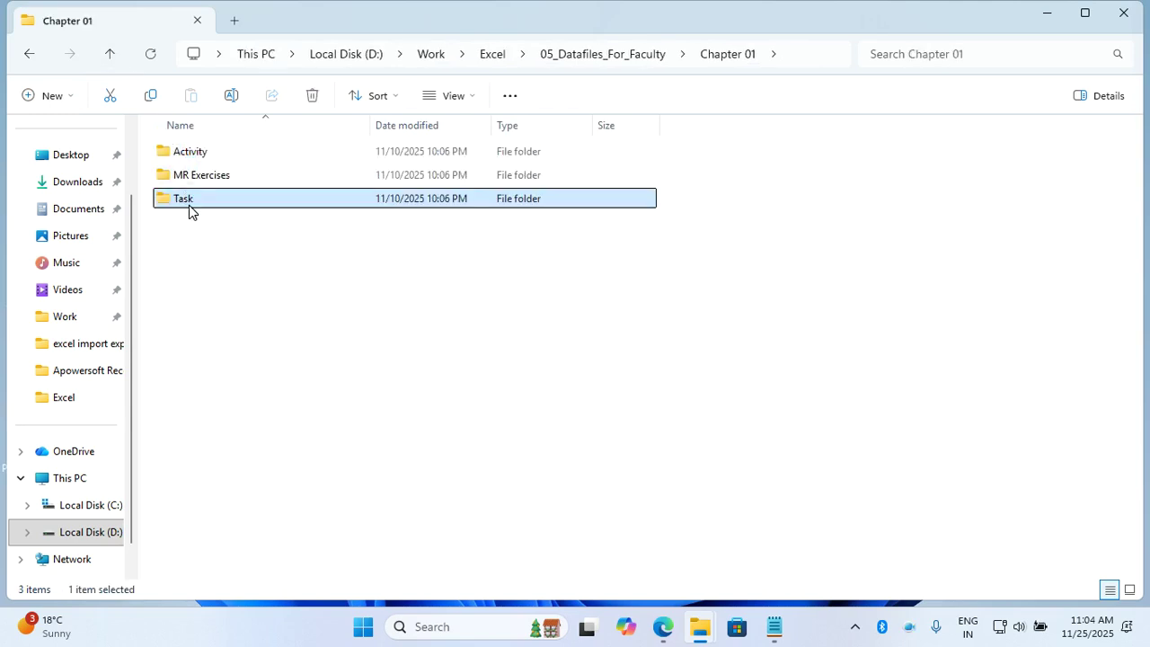
pyautogui.doubleClick(188, 204)
pyautogui.click(192, 178)
pyautogui.doubleClick(193, 178)
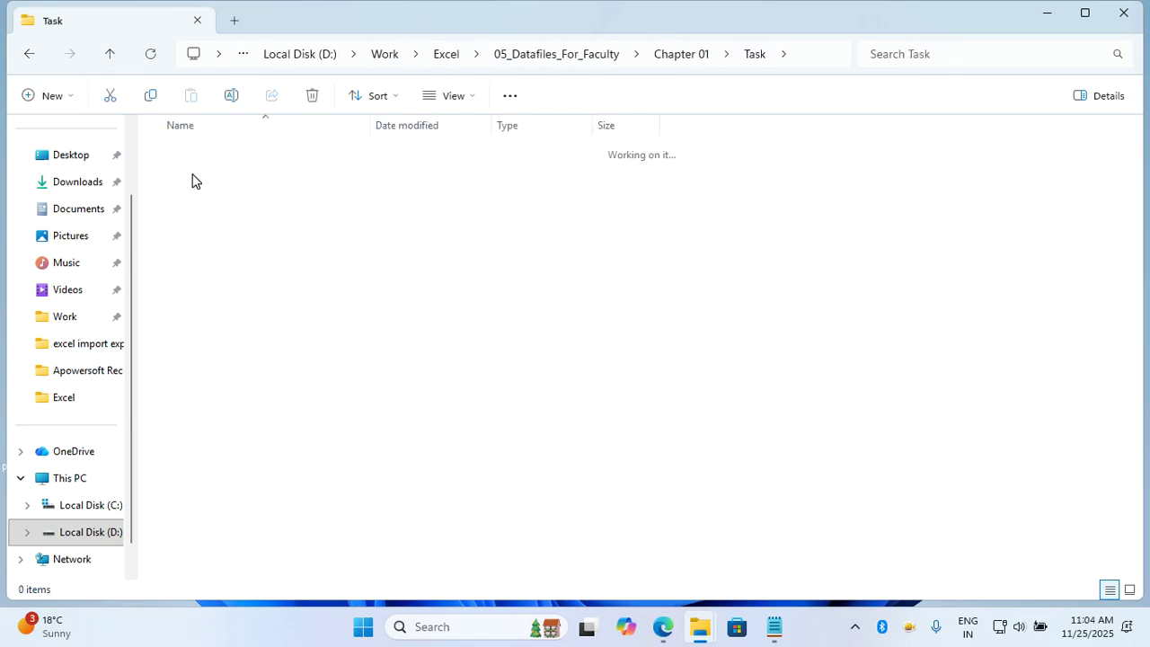
pyautogui.doubleClick(195, 163)
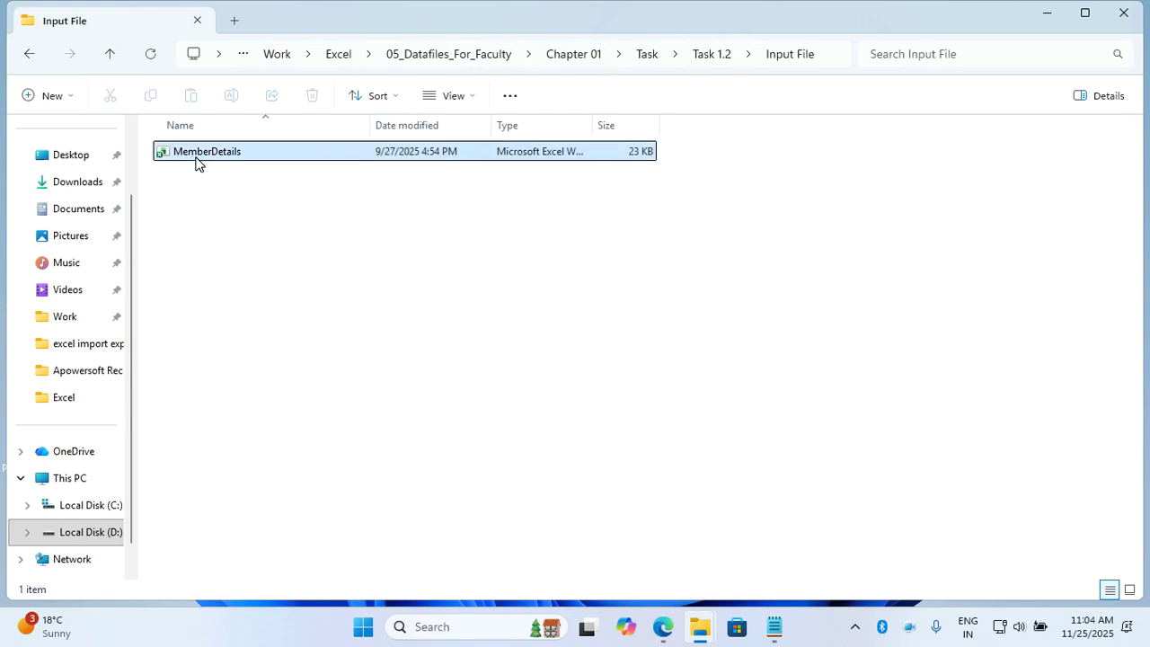
pyautogui.doubleClick(197, 159)
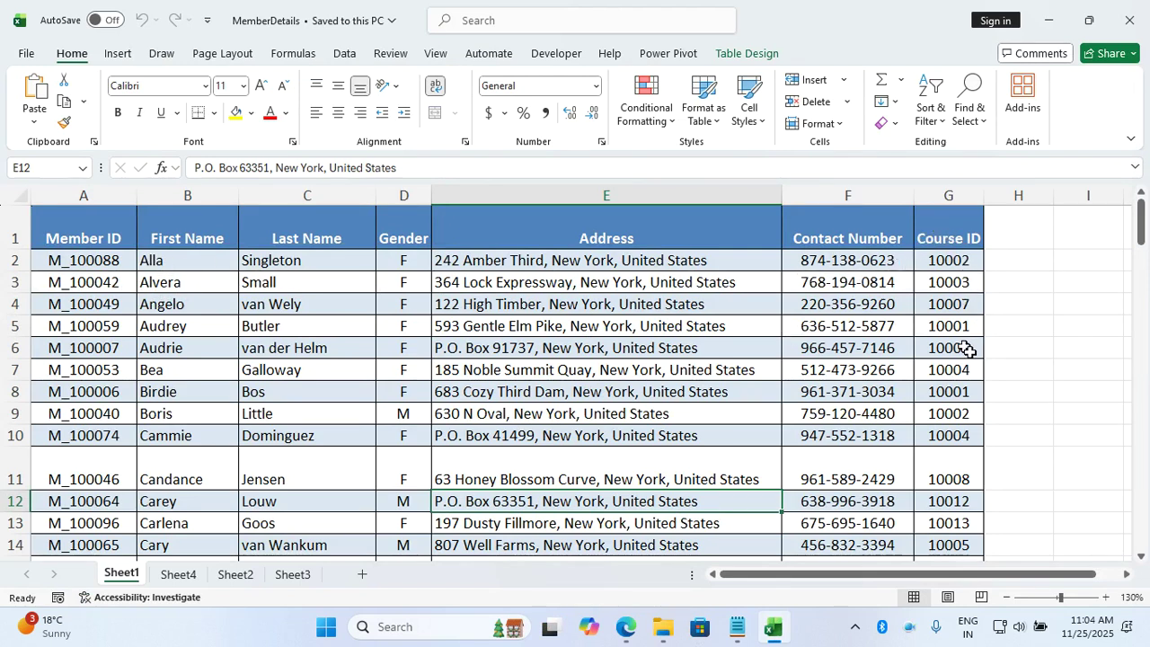
# Sort the whole member table on Sheet1 by Course ID cell values, smallest to largest.
pyautogui.click(721, 353)
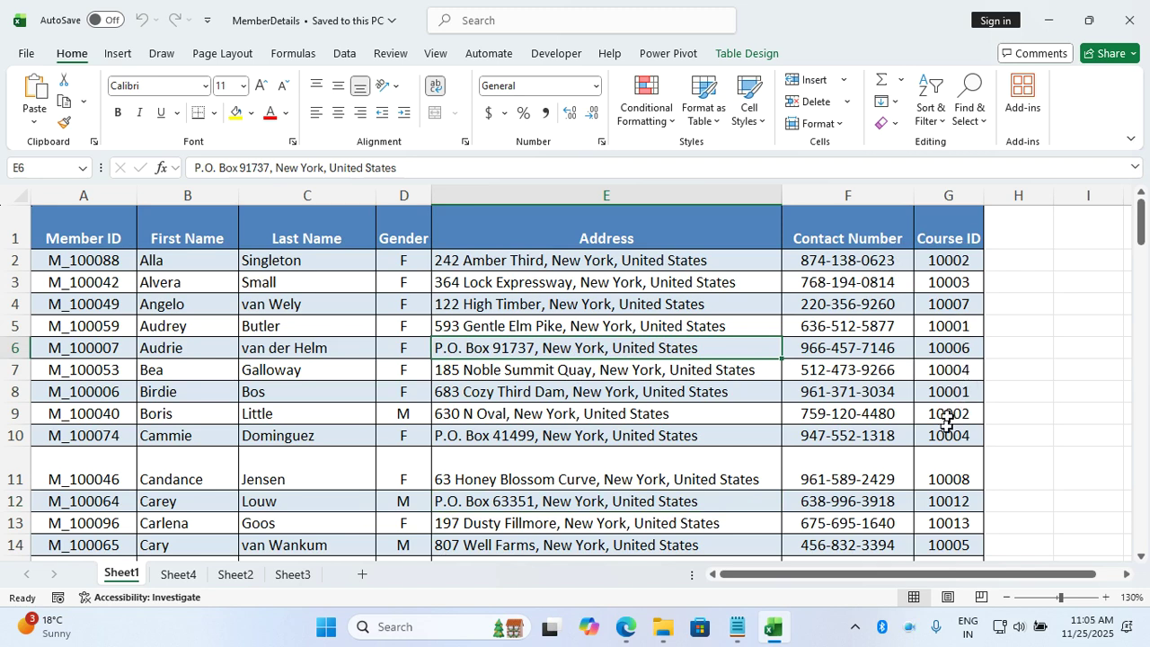
pyautogui.click(756, 374)
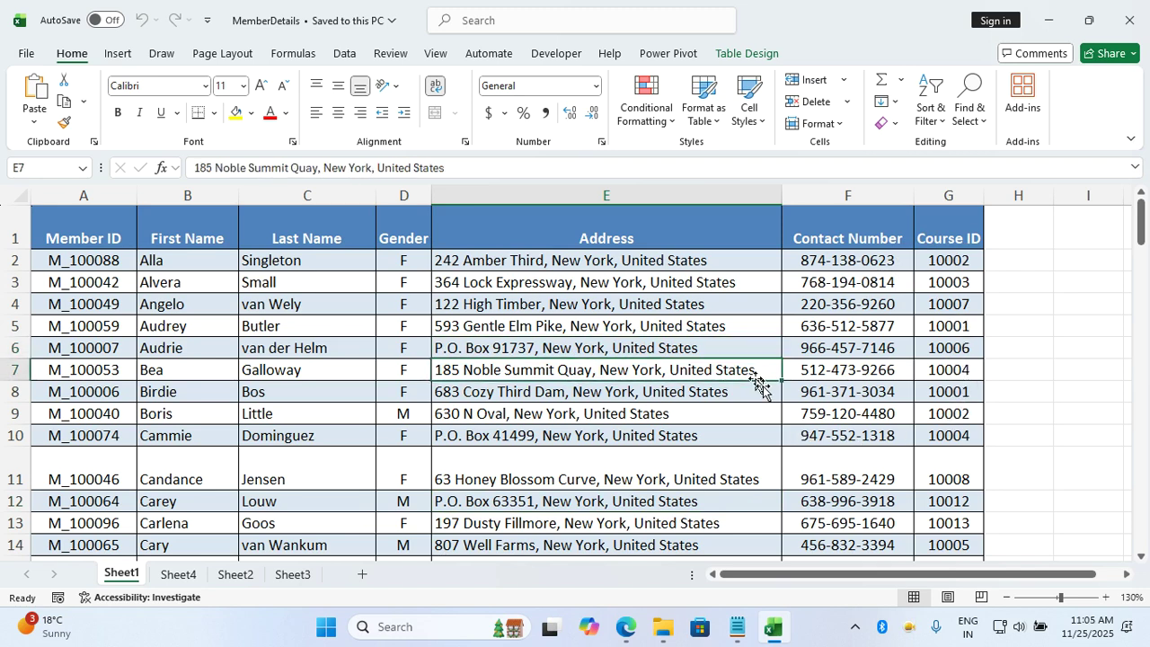
pyautogui.hotkey('ctrl', 'a')
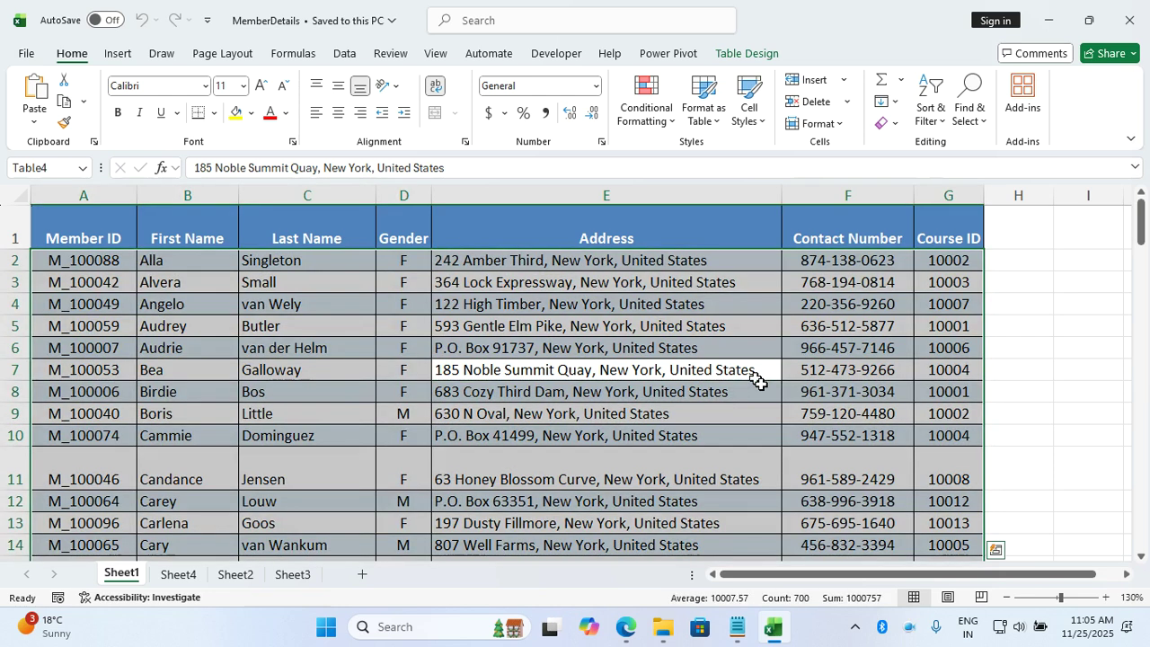
pyautogui.click(360, 57)
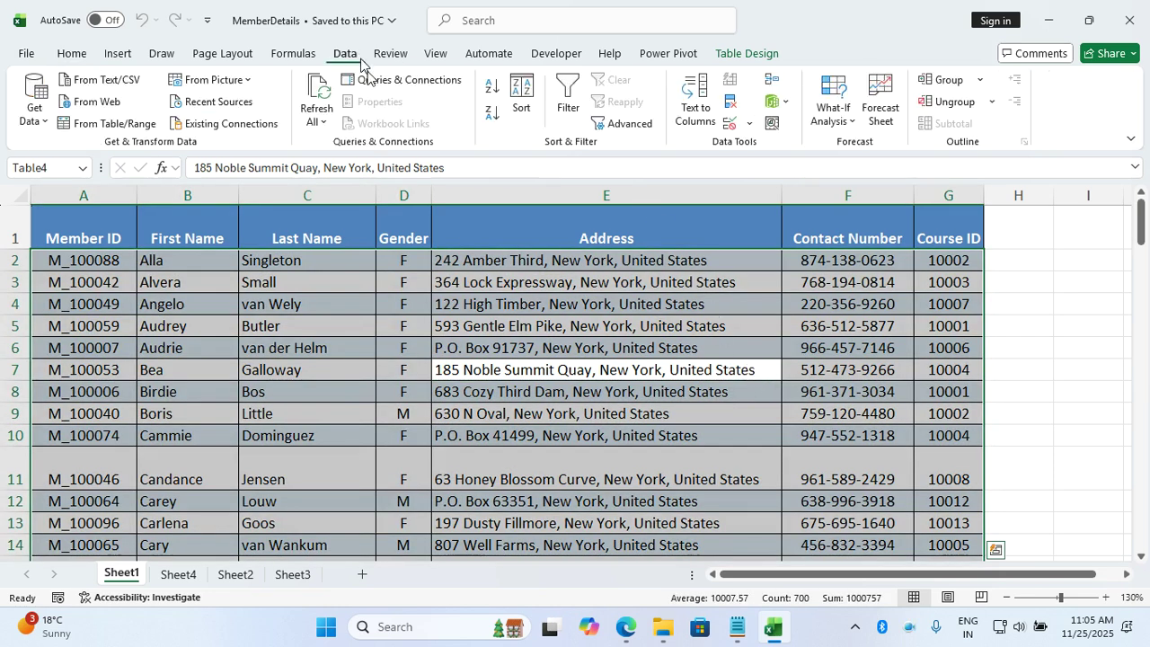
pyautogui.click(521, 99)
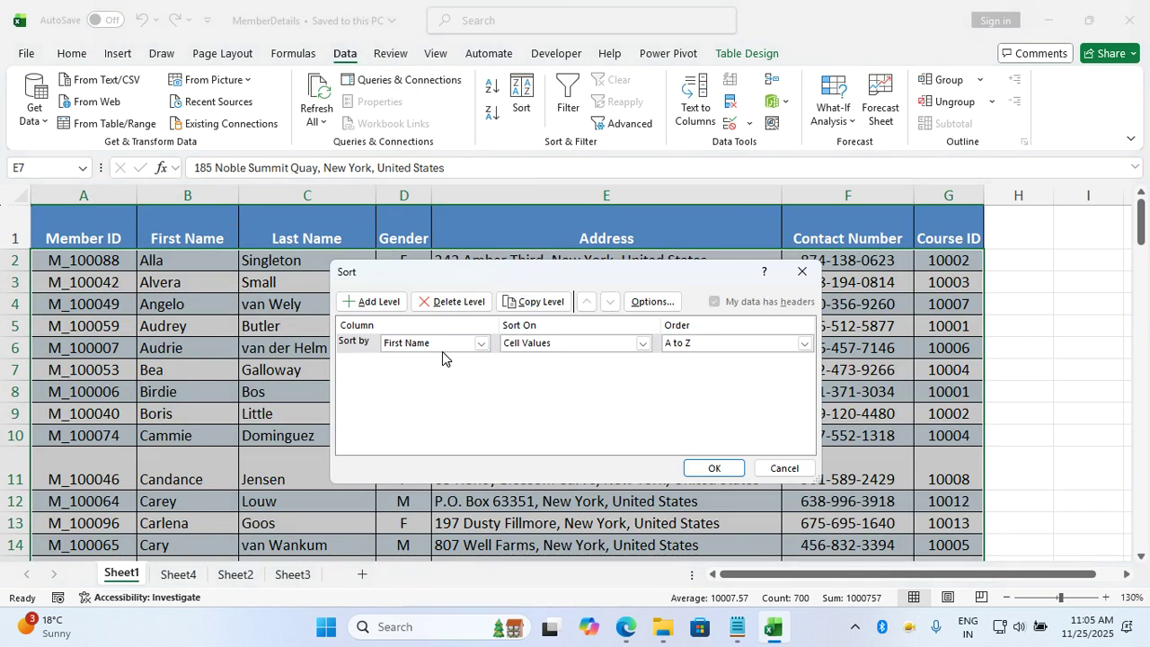
pyautogui.click(440, 343)
pyautogui.click(456, 424)
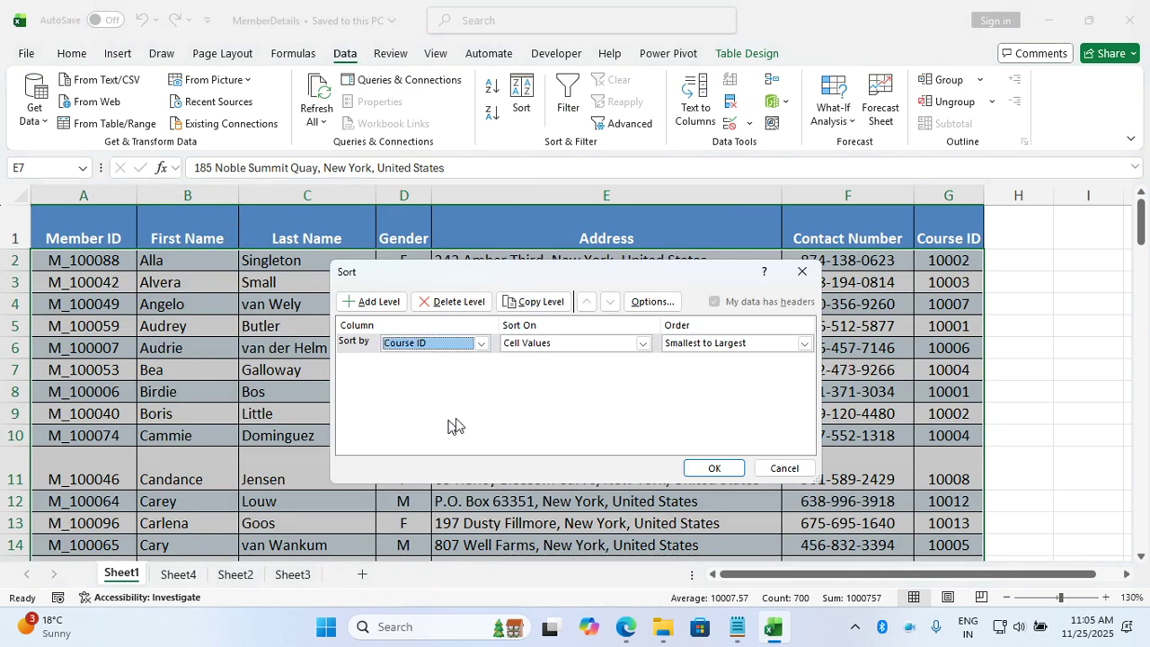
pyautogui.click(716, 469)
pyautogui.click(770, 397)
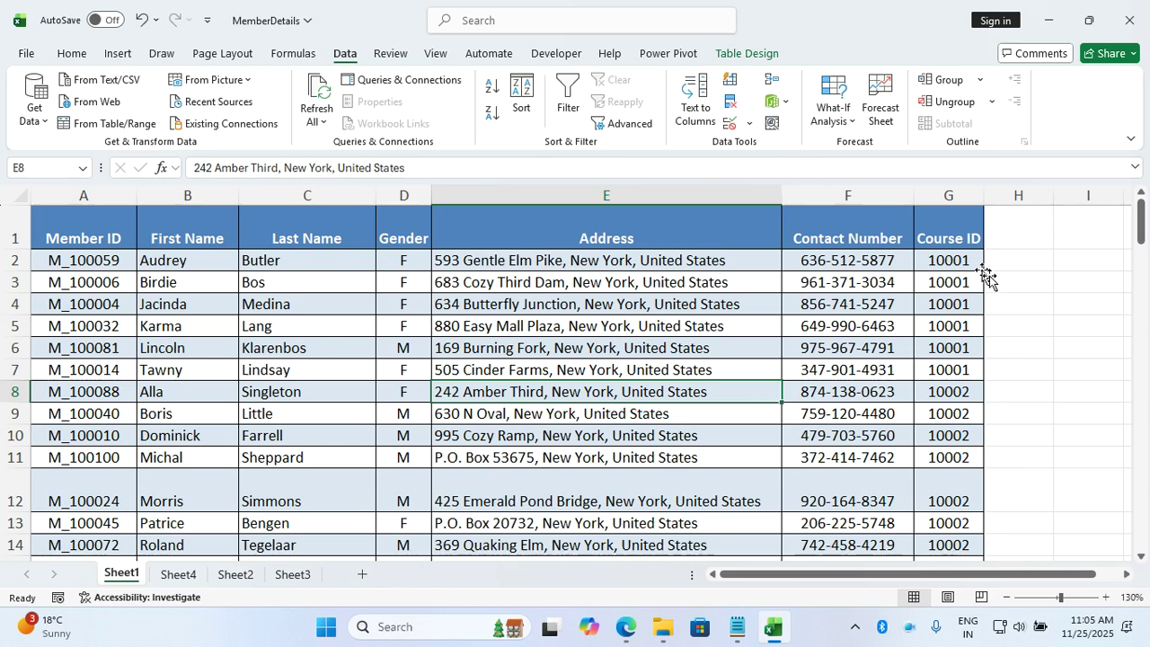
# Review how the sorted rows are grouped by Course ID, and highlight all member rows with Course ID 10001.
pyautogui.scroll(-2, 986, 371)
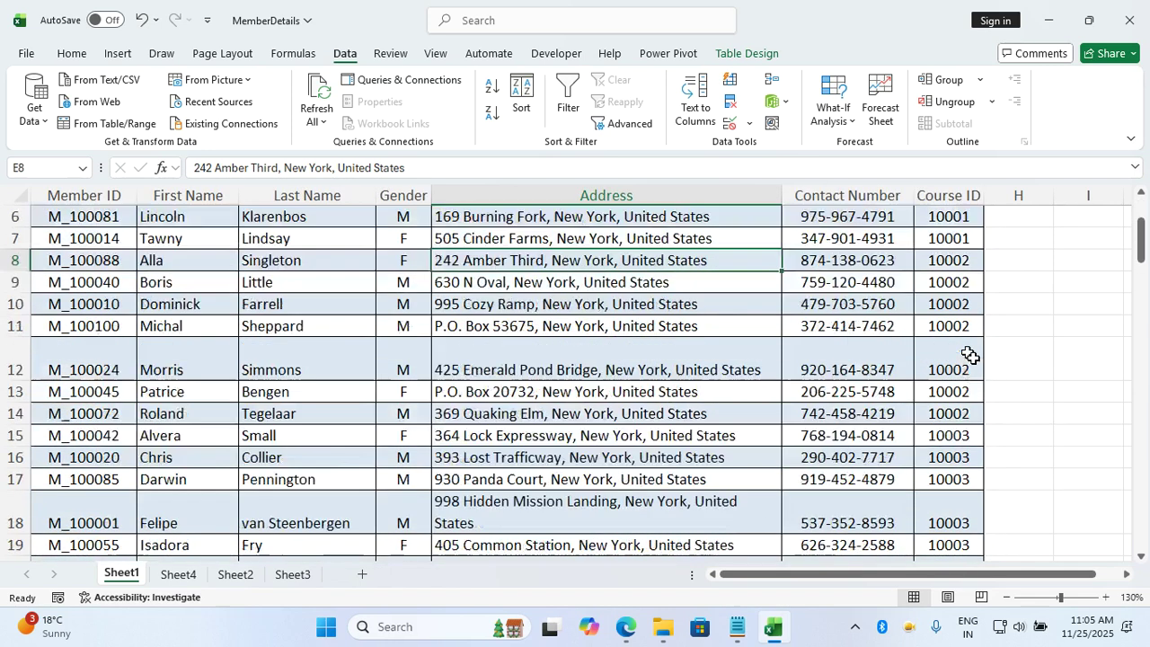
pyautogui.scroll(2, 971, 356)
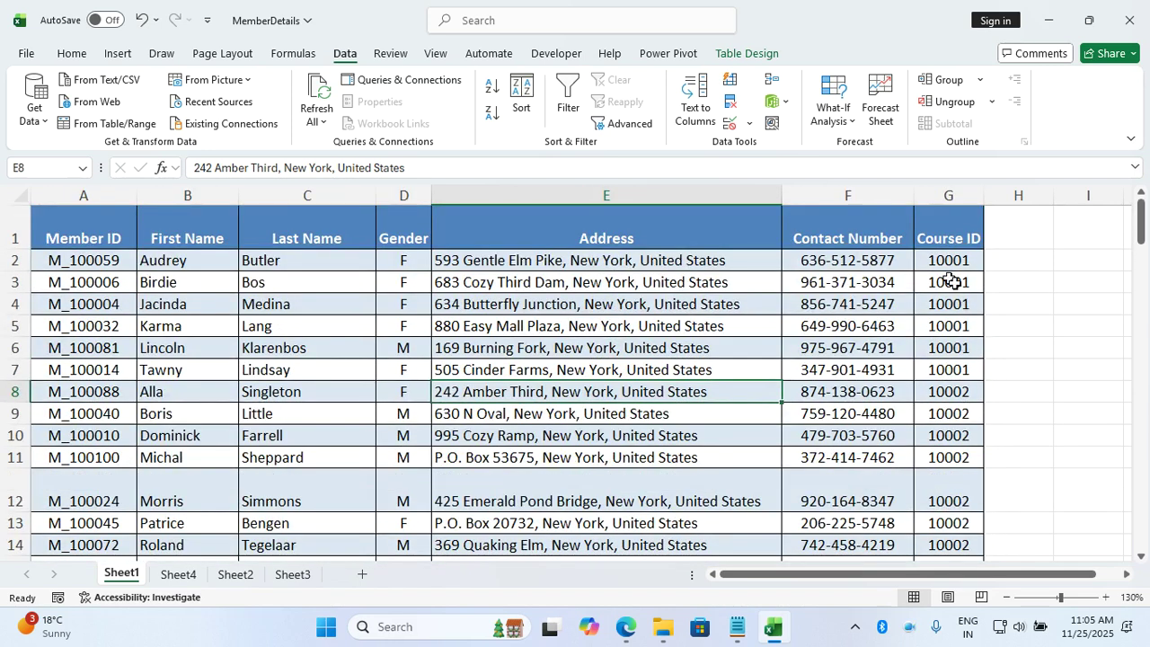
pyautogui.click(90, 238)
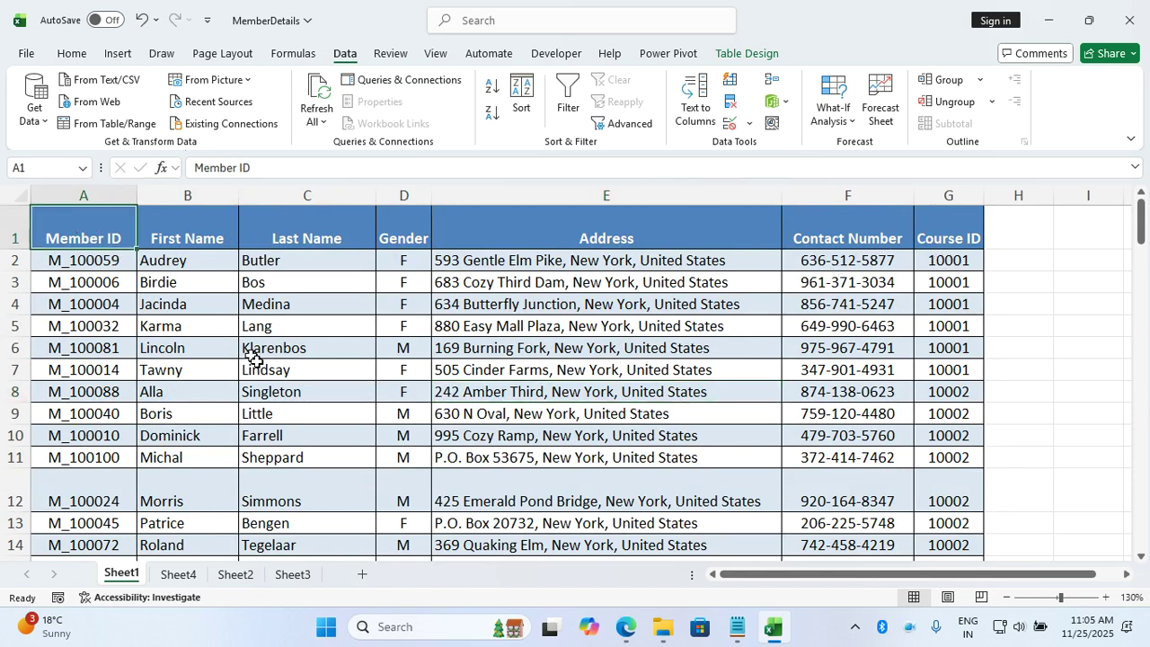
pyautogui.click(958, 264)
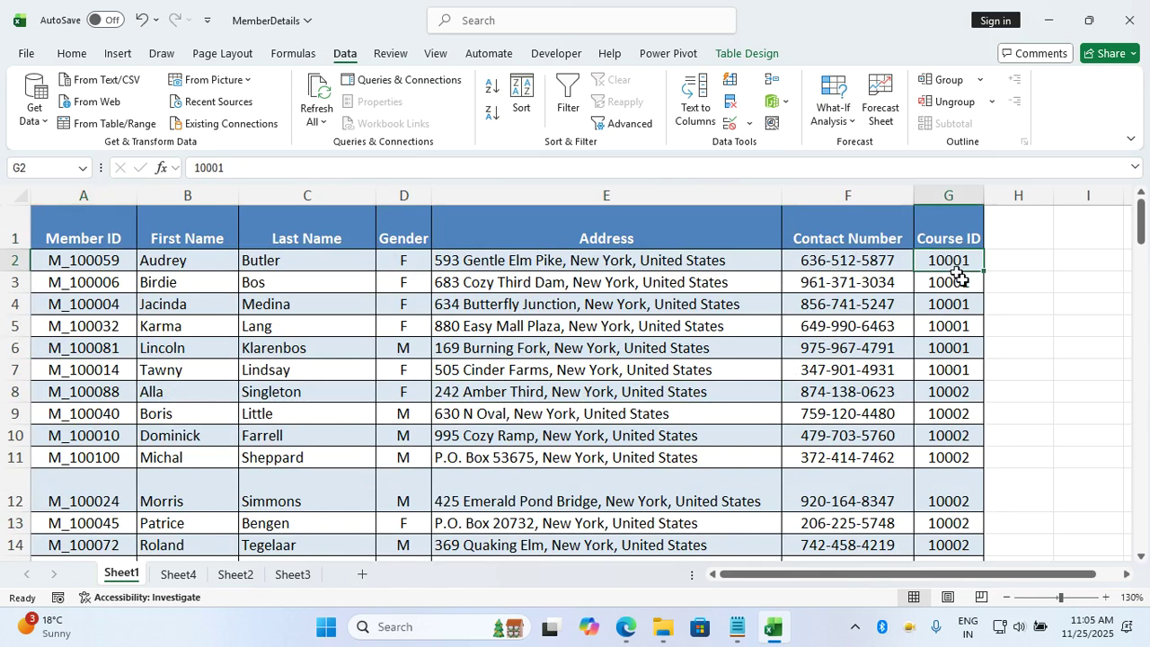
pyautogui.moveTo(959, 277); pyautogui.dragTo(137, 376)
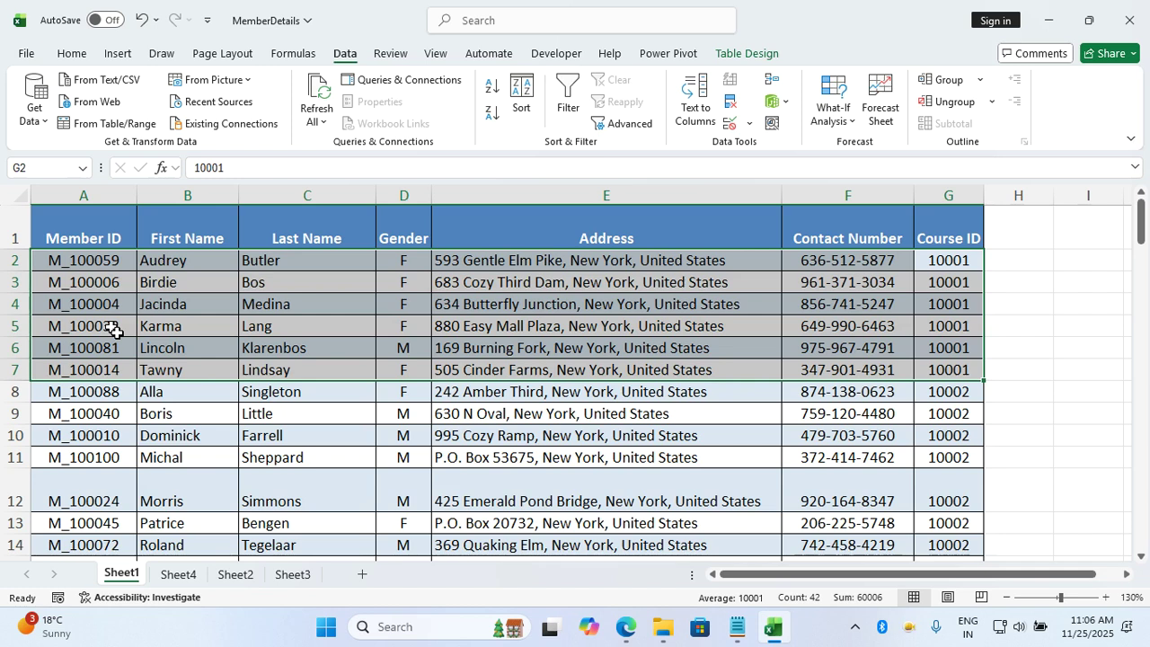
# Add a second sort level to the whole member table, ordering Member ID cell values A to Z within Course ID.
pyautogui.click(270, 348)
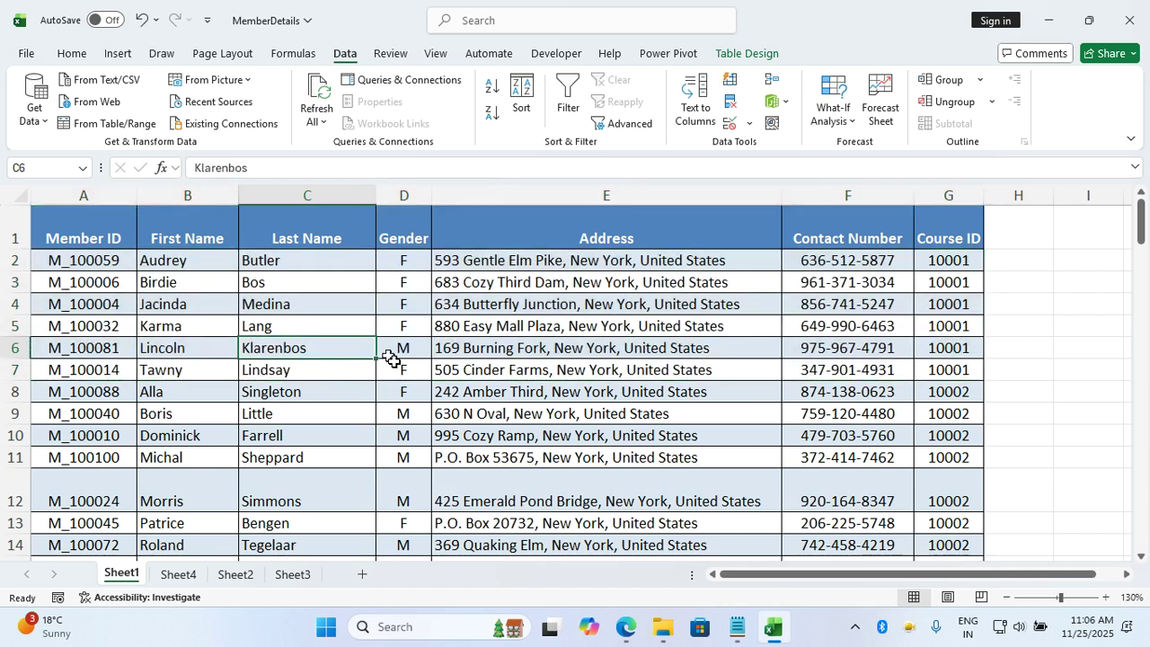
pyautogui.hotkey('ctrl', 'a')
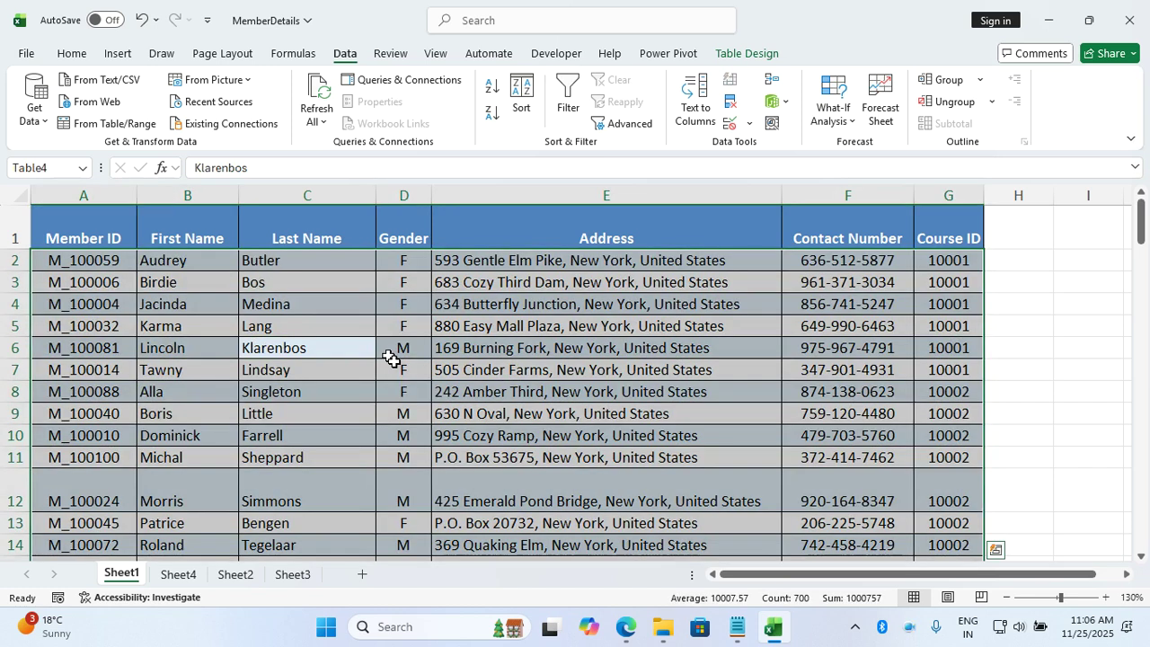
pyautogui.click(521, 99)
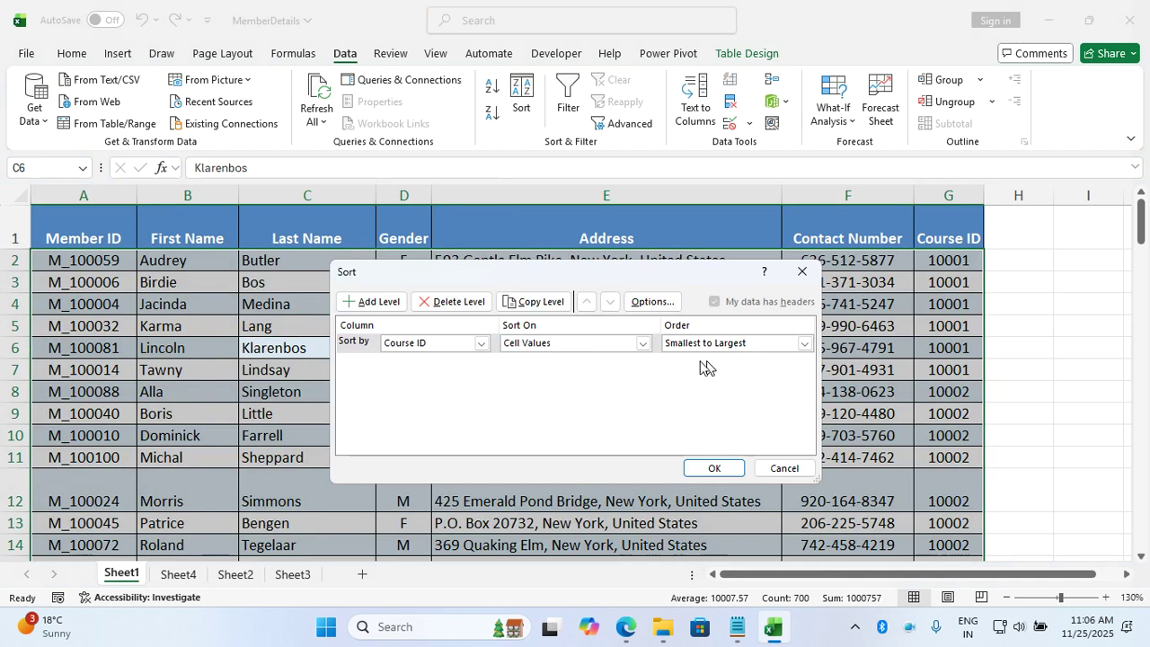
pyautogui.click(375, 304)
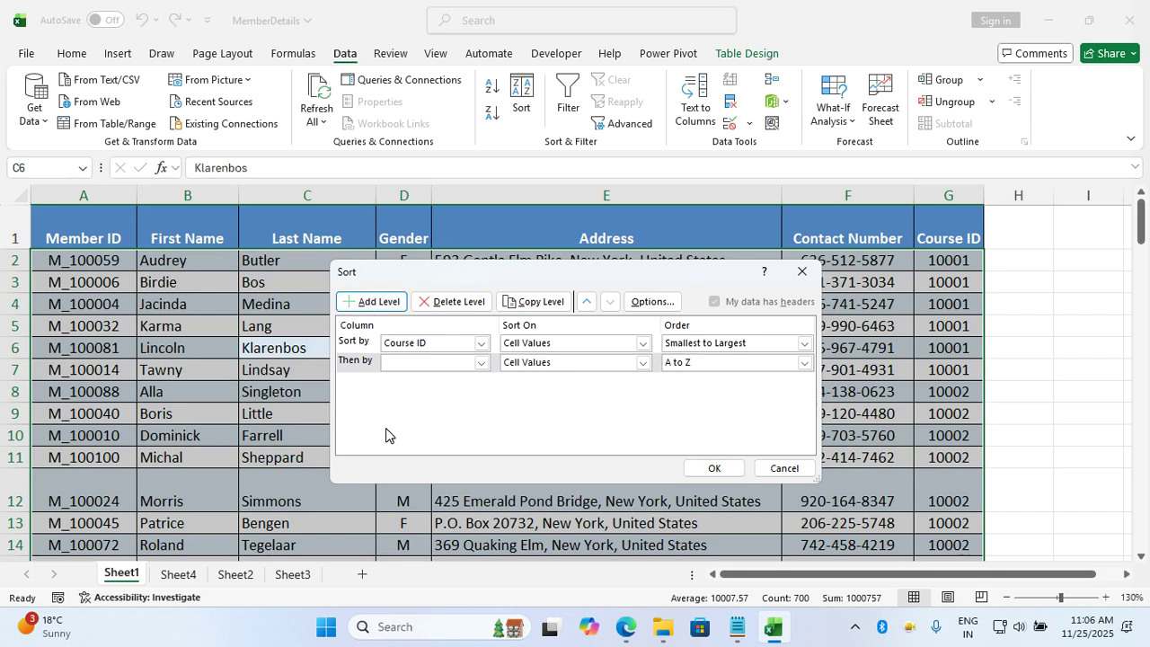
pyautogui.click(481, 362)
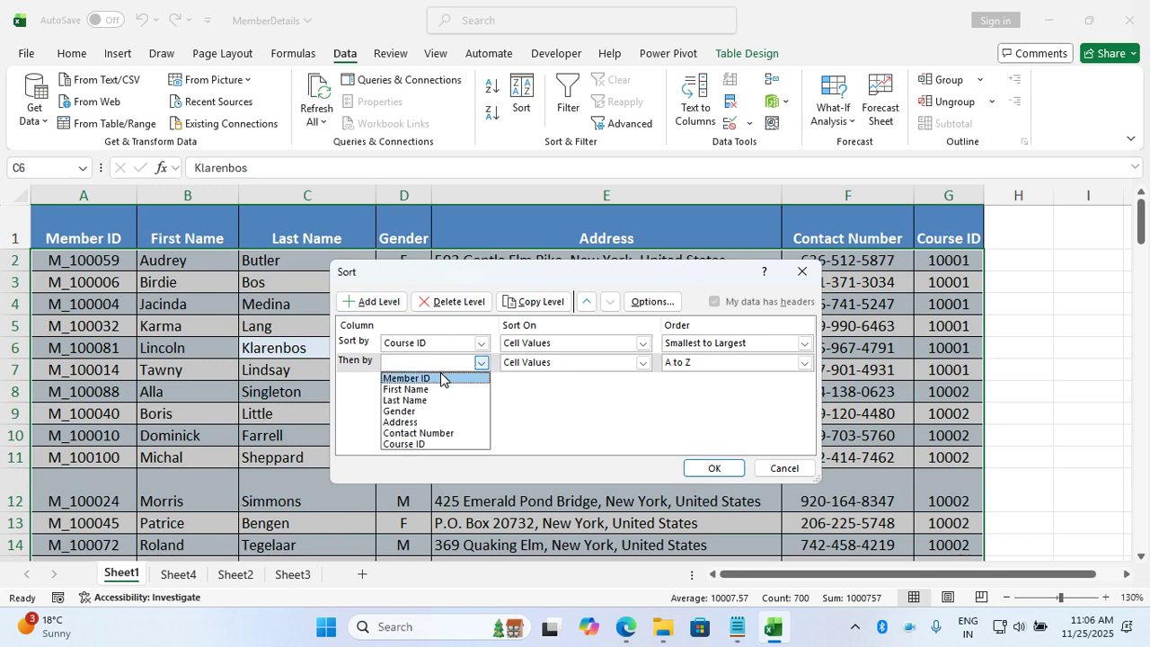
pyautogui.click(434, 379)
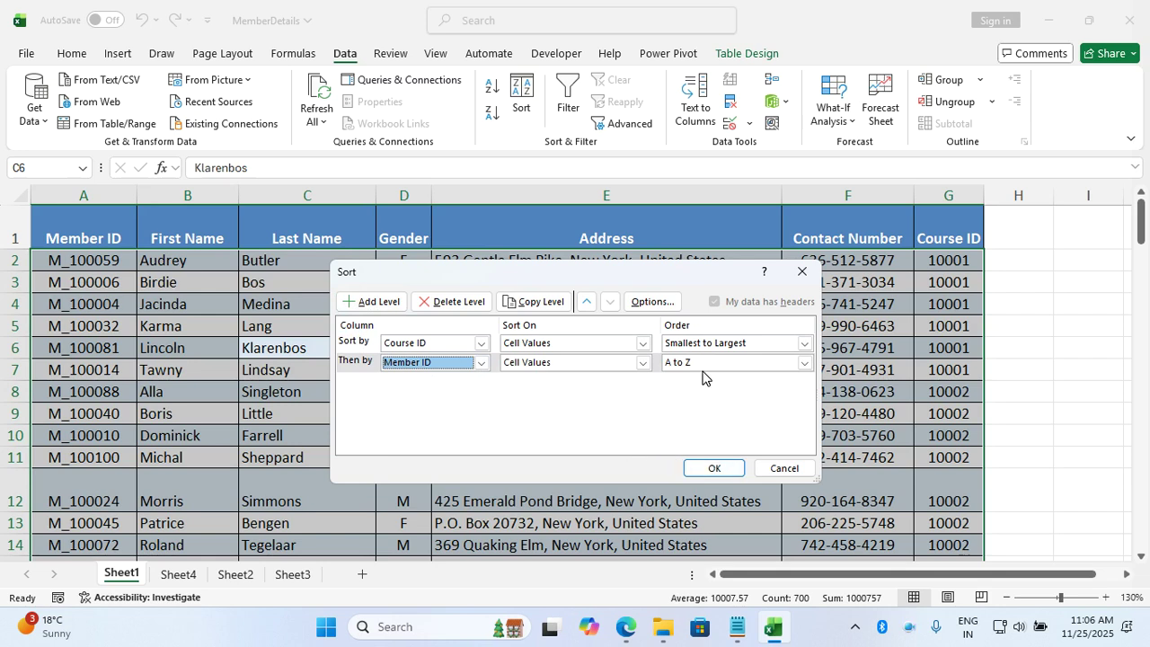
pyautogui.click(712, 466)
pyautogui.click(719, 458)
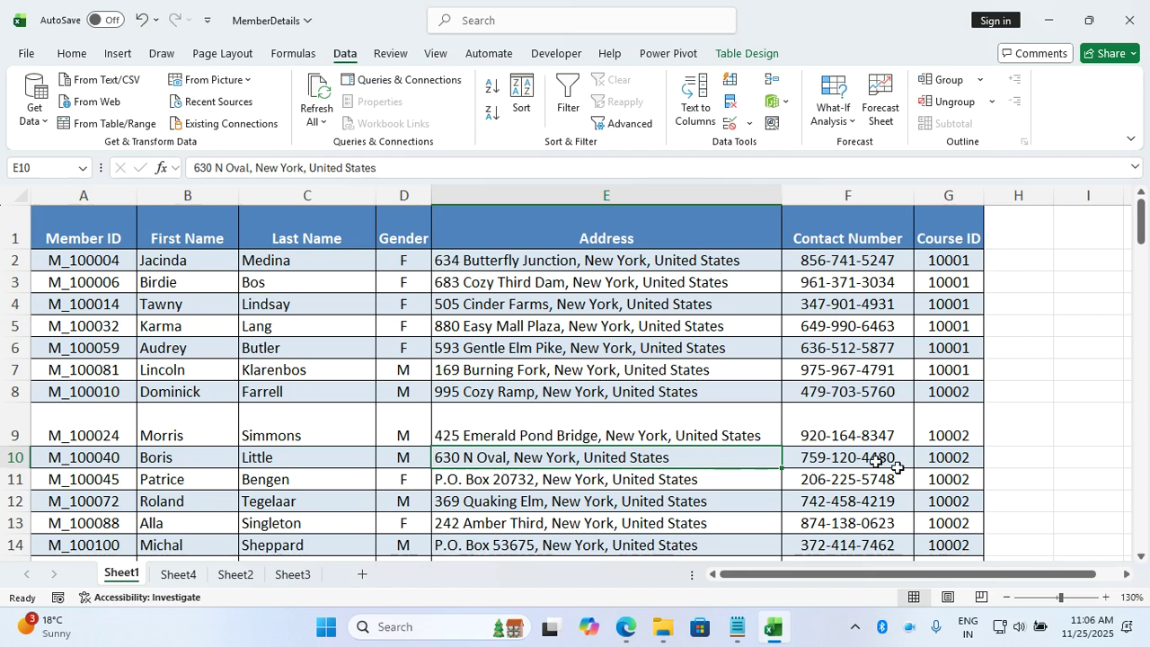
# Examine the Member ID order within each course by highlighting the member rows for Course IDs 10001 and 10005.
pyautogui.moveTo(951, 260); pyautogui.dragTo(113, 357)
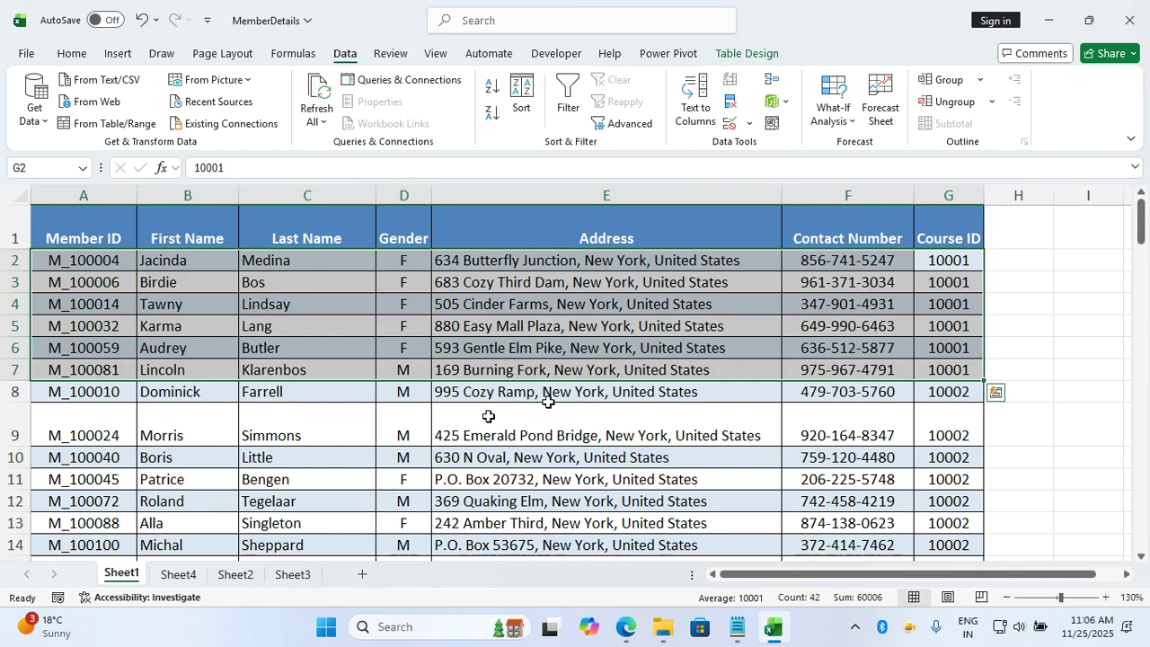
pyautogui.scroll(-3, 746, 420)
pyautogui.scroll(-6, 791, 416)
pyautogui.scroll(1, 935, 398)
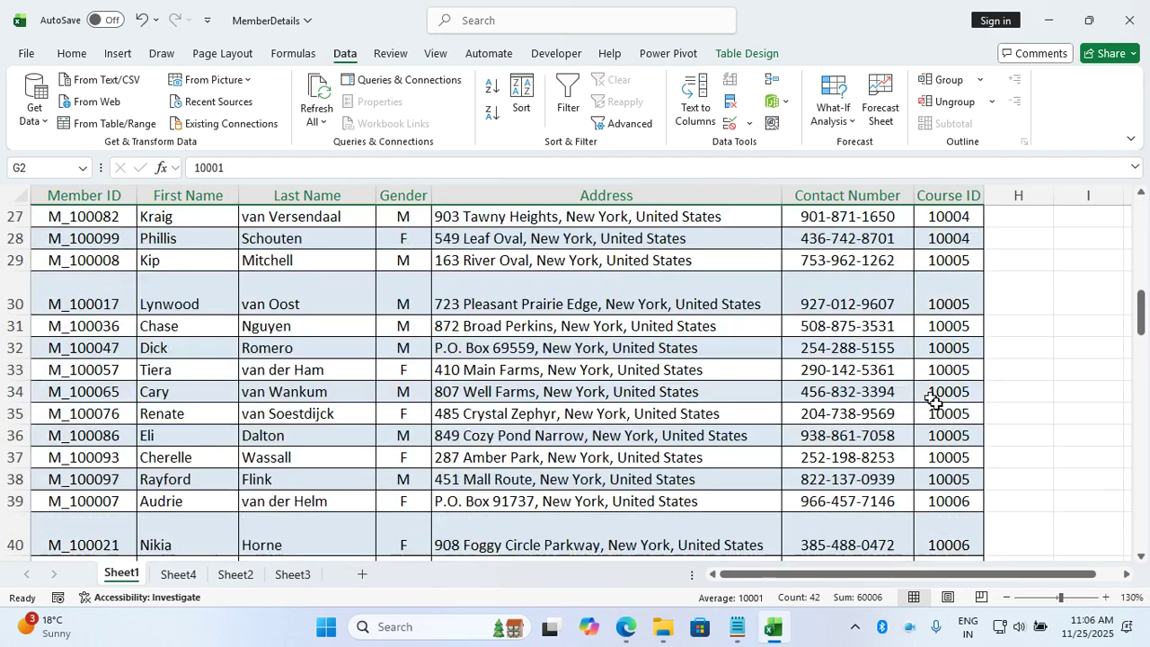
pyautogui.moveTo(950, 261); pyautogui.dragTo(58, 477)
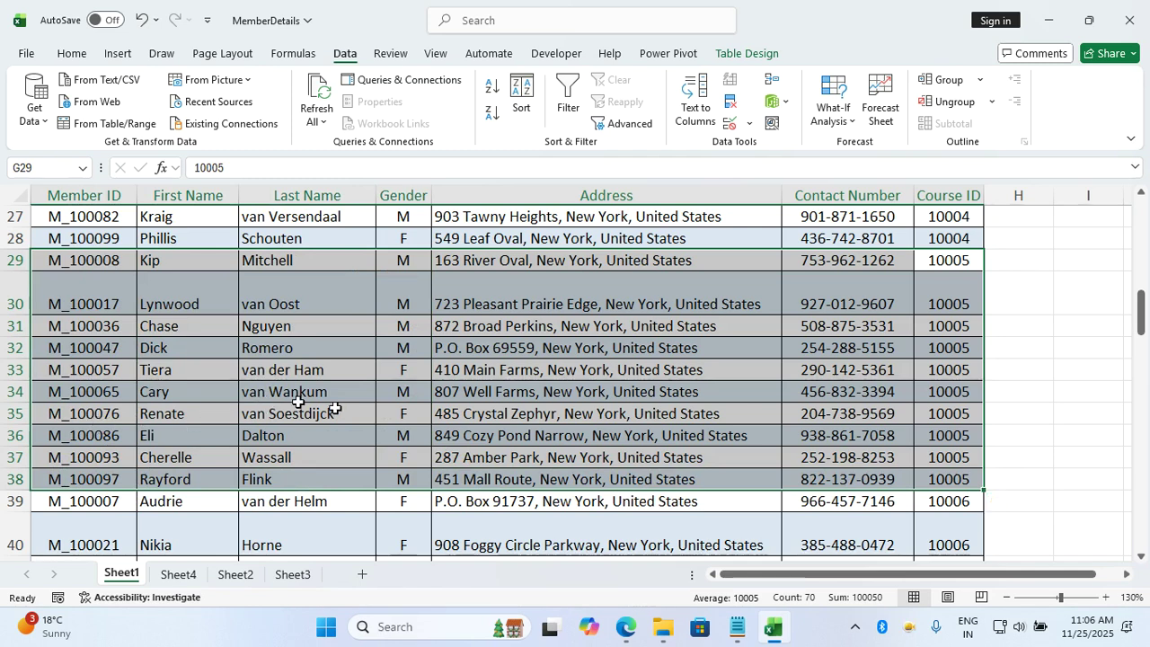
pyautogui.click(439, 392)
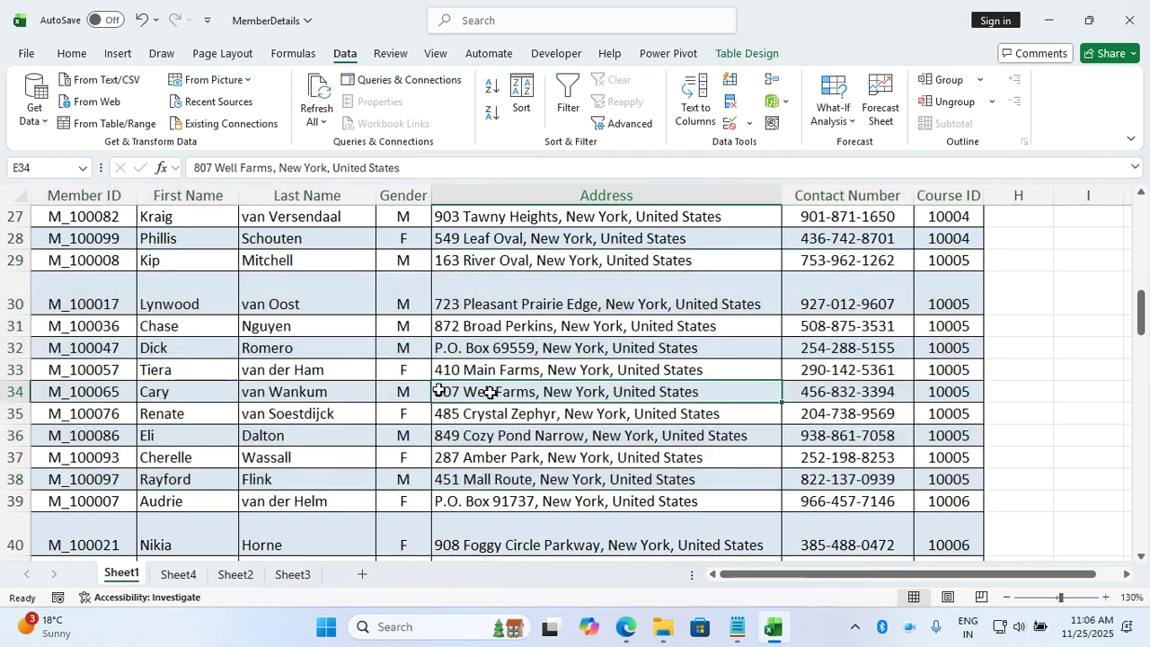
# Close the MemberDetails workbook without saving the sort changes.
pyautogui.click(1130, 20)
pyautogui.click(598, 335)
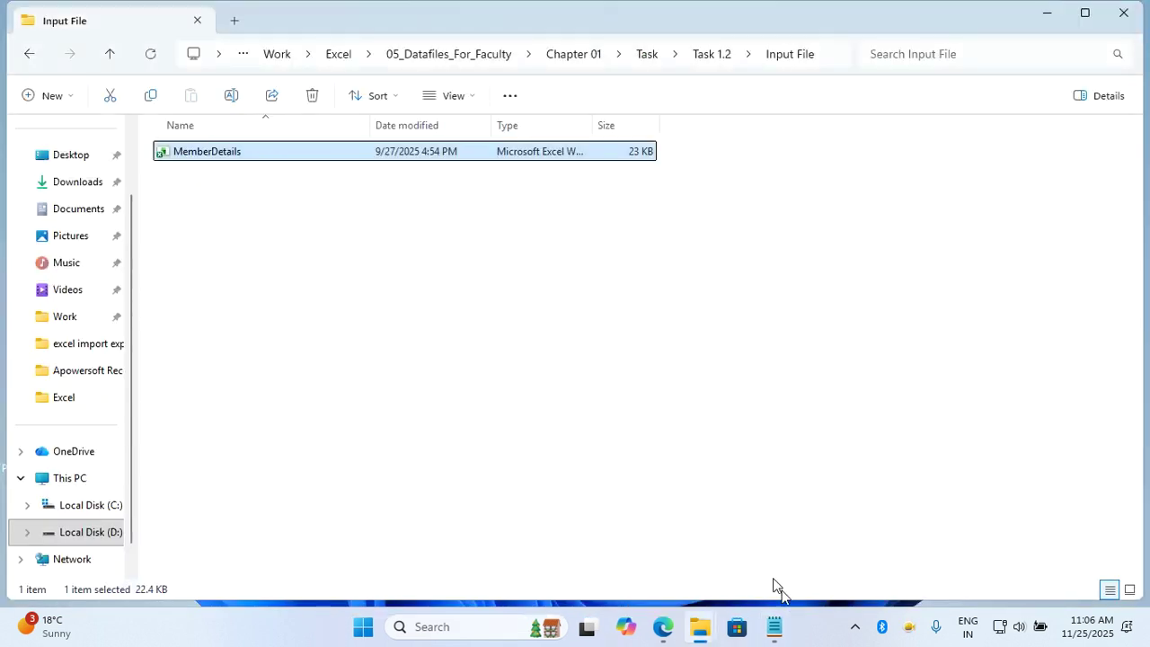
pyautogui.moveTo(775, 626)
pyautogui.click(818, 310)
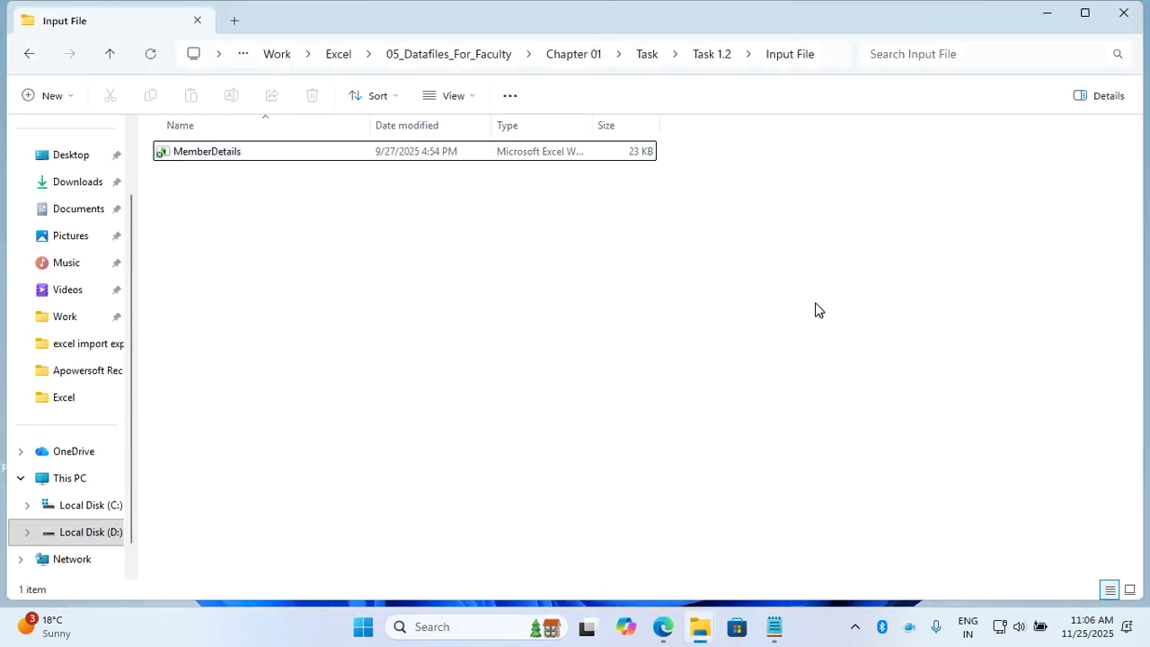
# Switch to the Google Meet call in the browser, open the raised-hand queue, and minimize the browser.
pyautogui.click(676, 629)
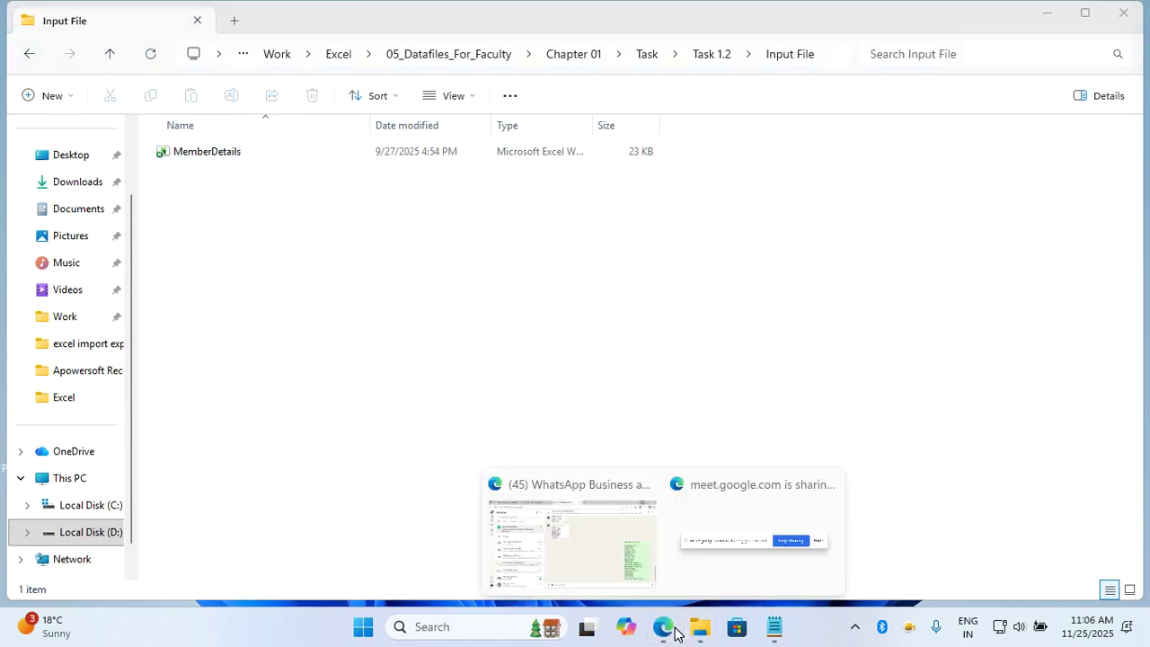
pyautogui.click(615, 571)
pyautogui.click(323, 12)
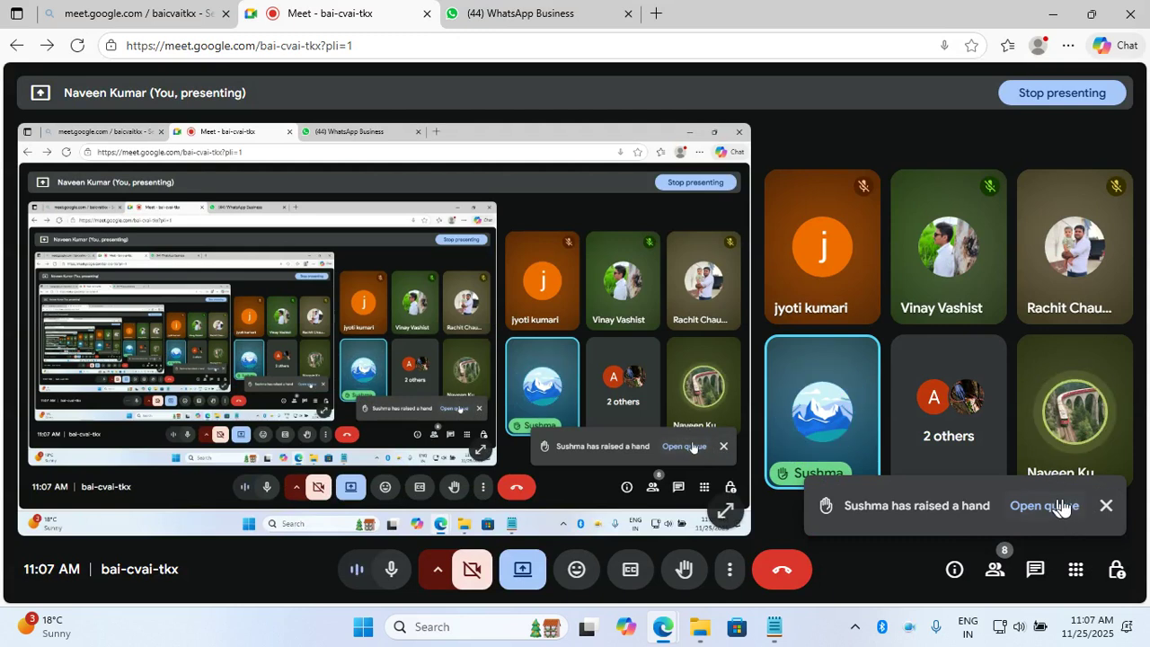
pyautogui.click(1045, 506)
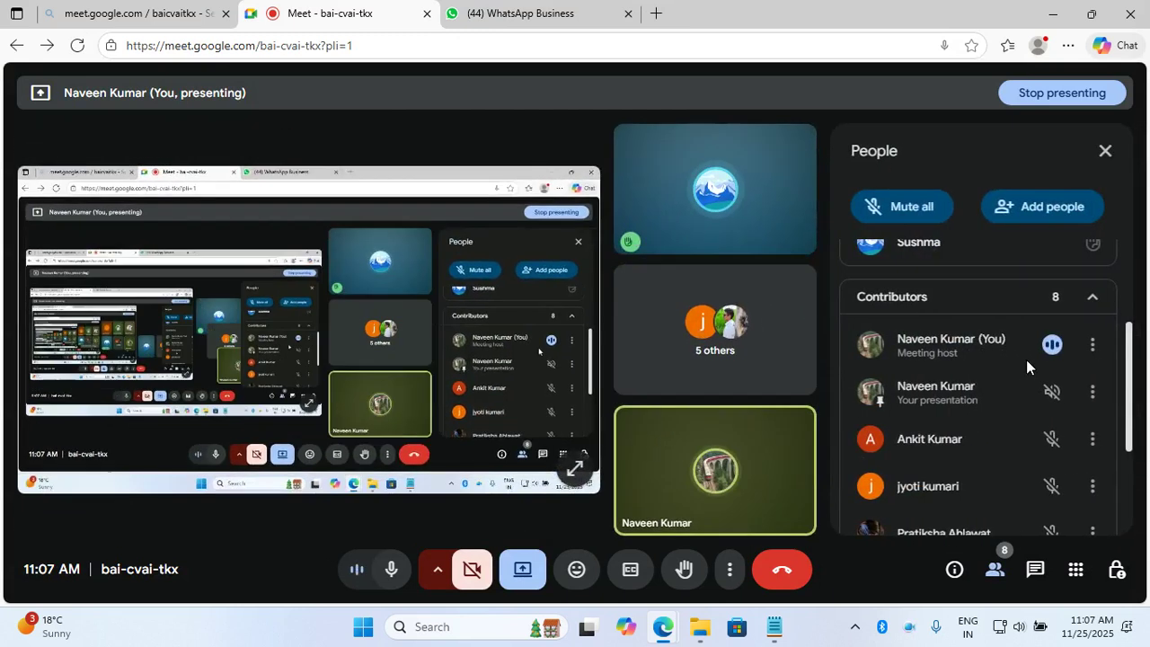
pyautogui.click(1053, 14)
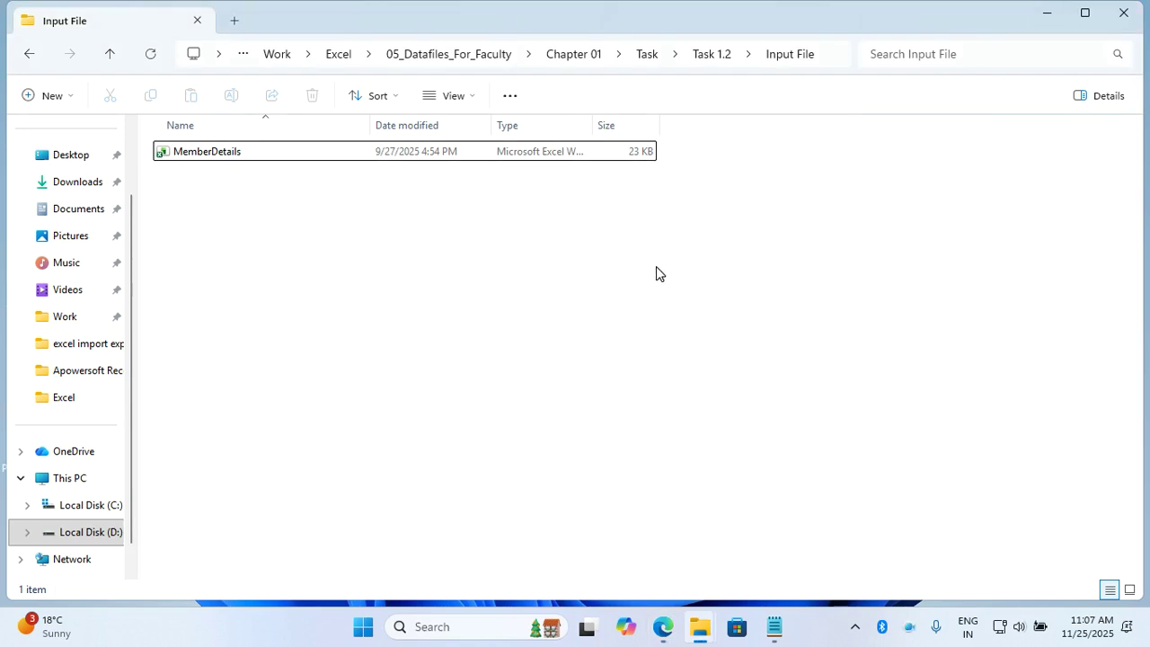
# Reopen the MemberDetails workbook from the Task 1.2 Input File folder in Excel.
pyautogui.click(308, 160)
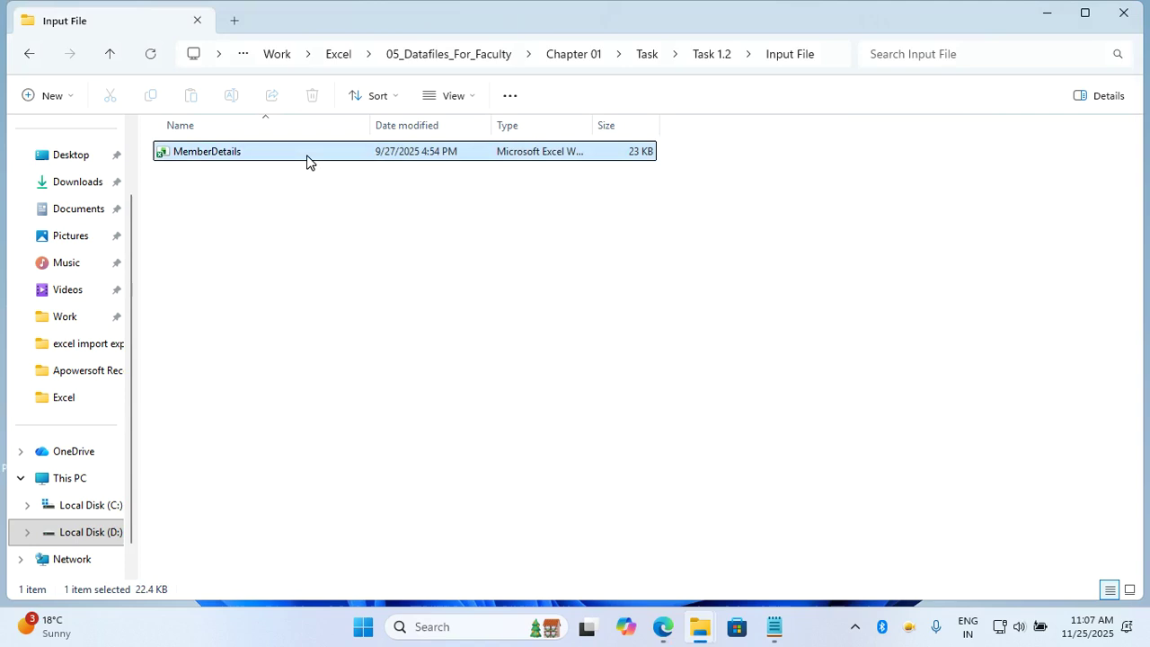
pyautogui.doubleClick(308, 160)
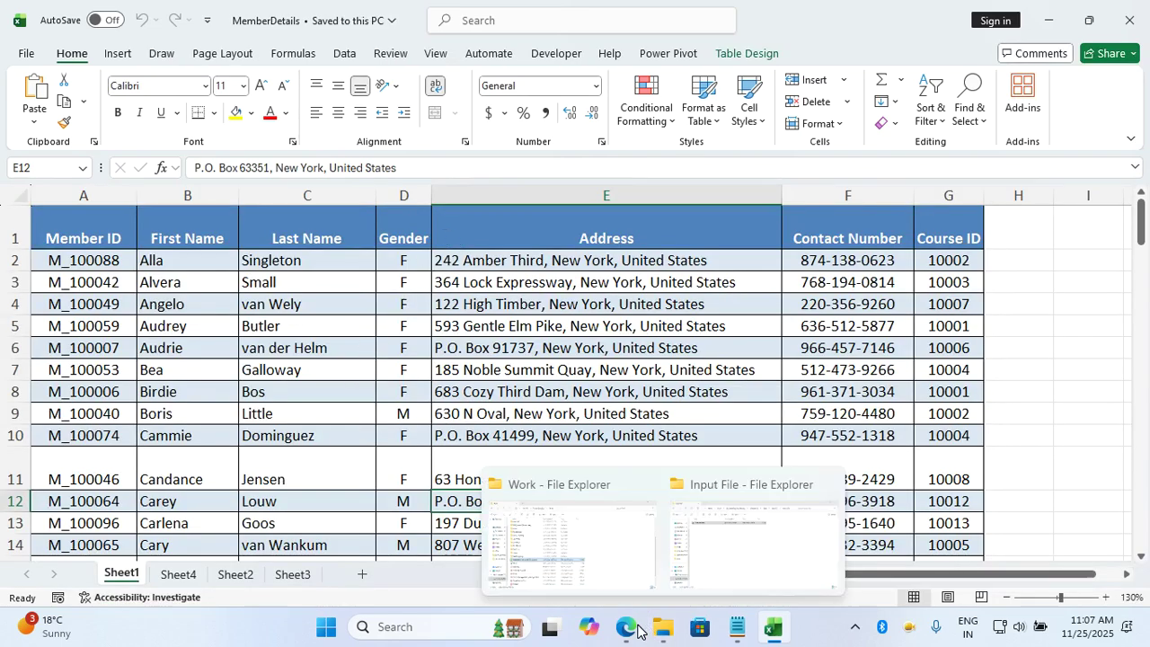
pyautogui.click(605, 463)
pyautogui.click(633, 438)
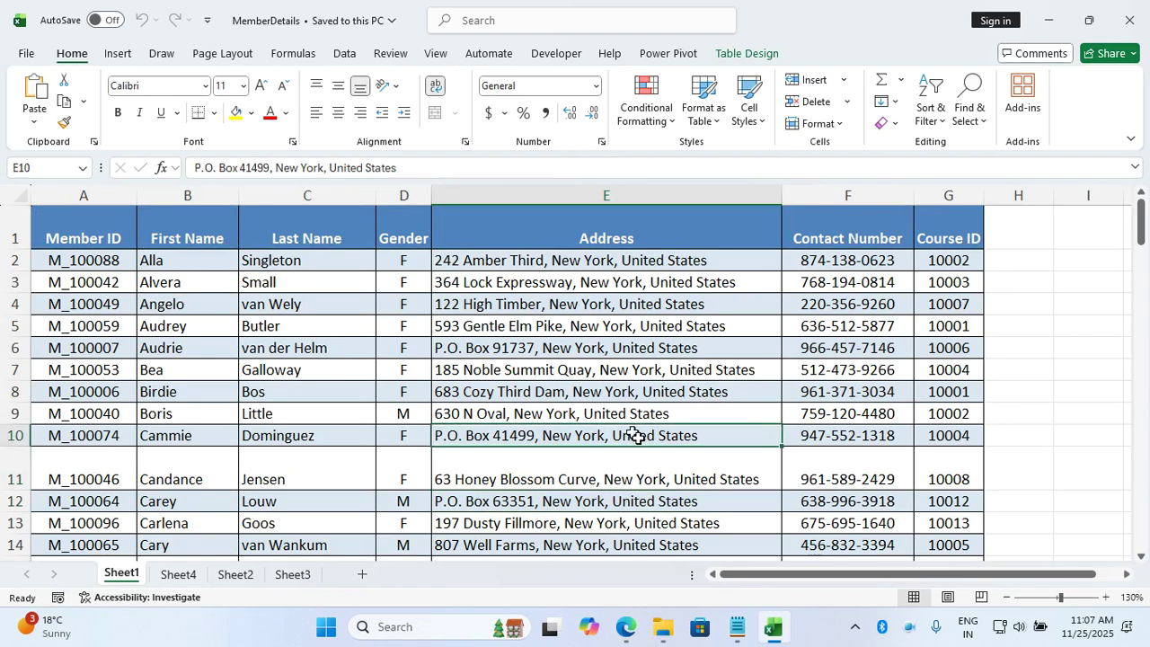
pyautogui.click(626, 627)
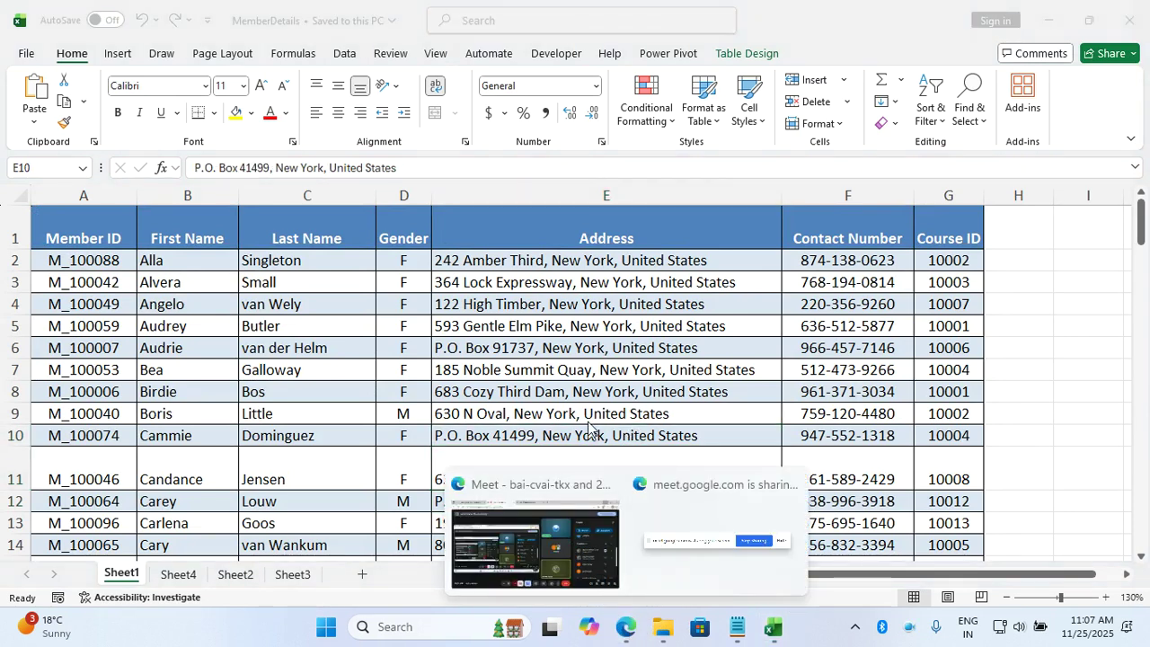
pyautogui.click(603, 396)
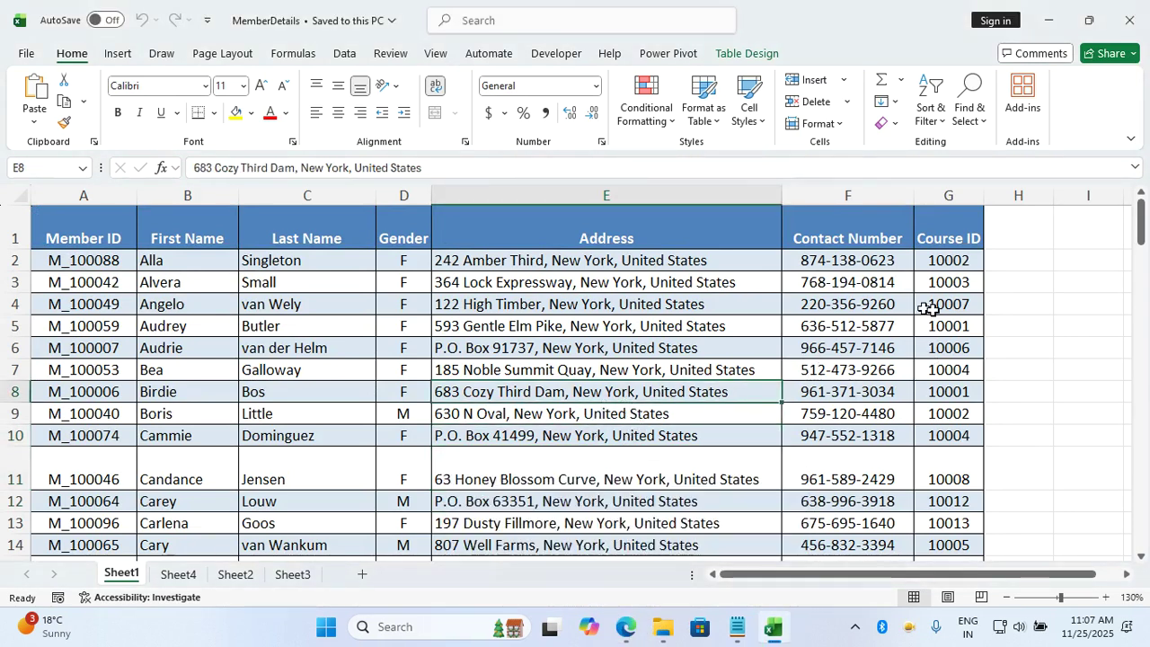
# Sort the whole member table on Sheet1 by Course ID cell values, smallest to largest.
pyautogui.moveTo(948, 268); pyautogui.dragTo(961, 390)
pyautogui.click(834, 350)
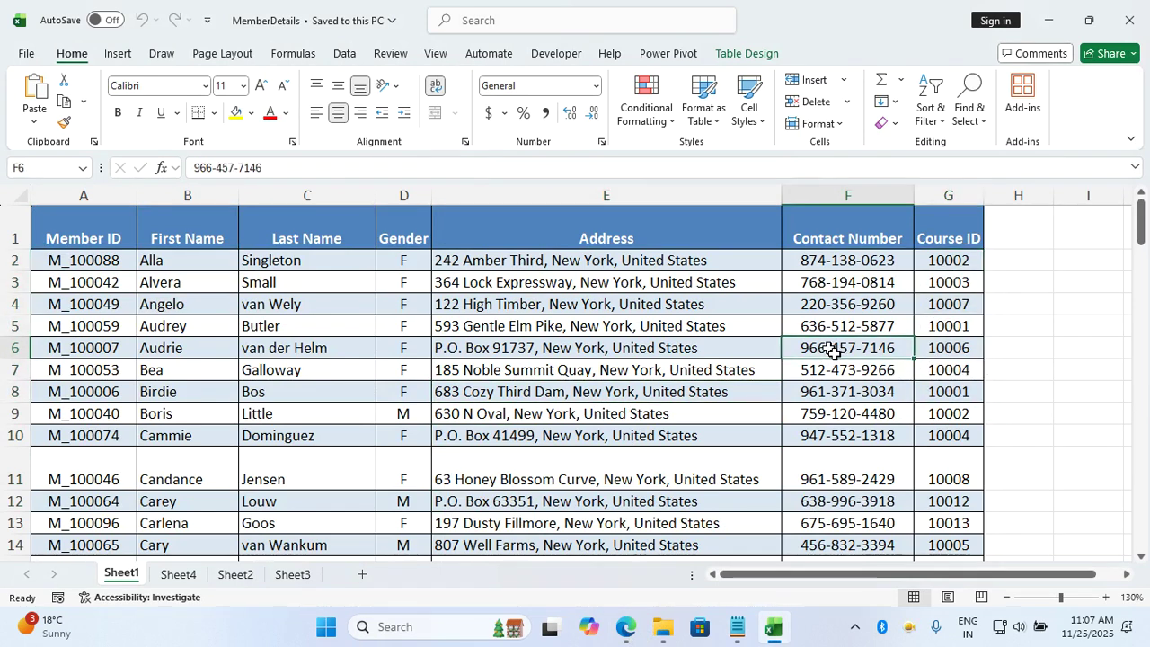
pyautogui.hotkey('ctrl', 'a')
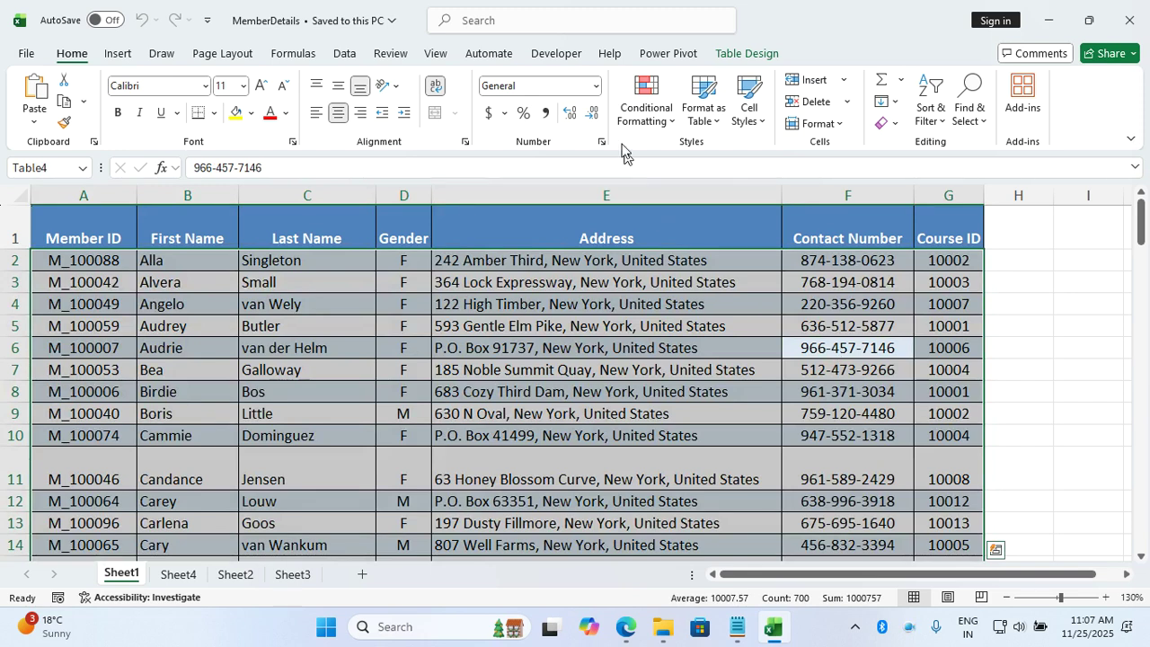
pyautogui.click(343, 54)
pyautogui.click(521, 99)
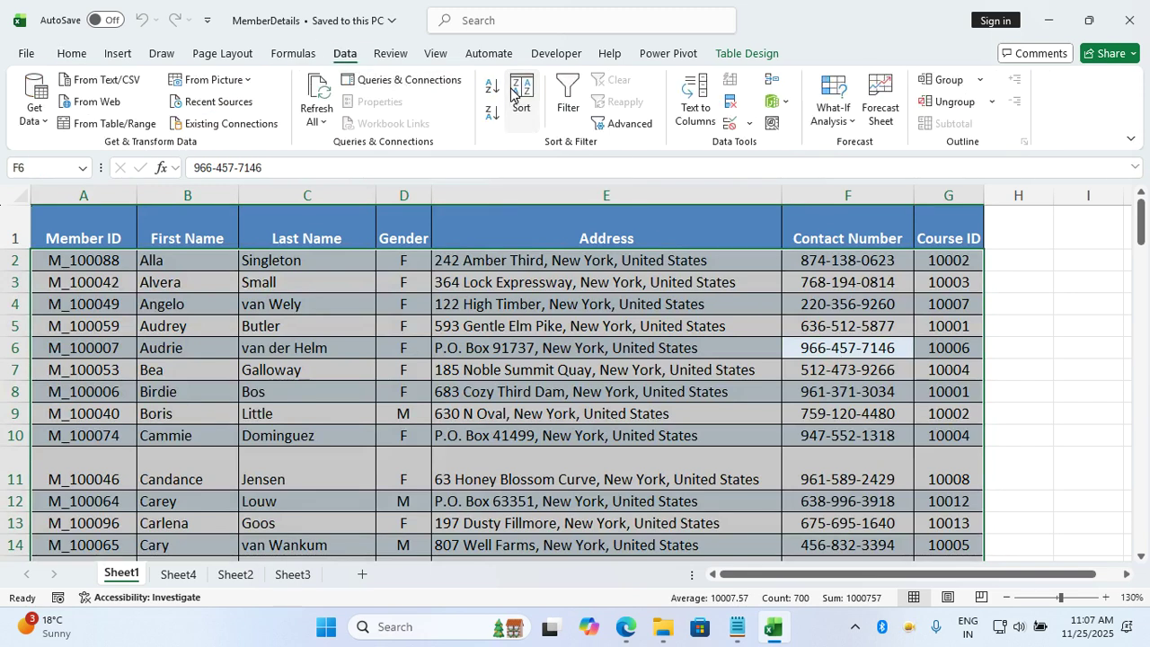
pyautogui.click(482, 343)
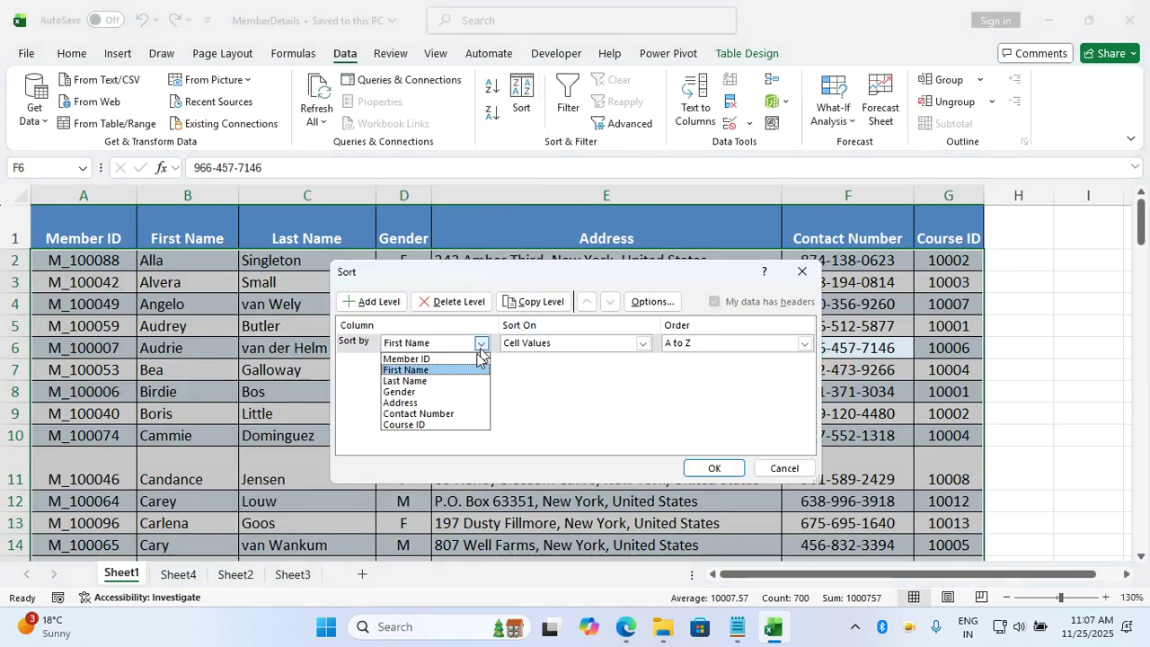
pyautogui.click(465, 429)
pyautogui.click(714, 469)
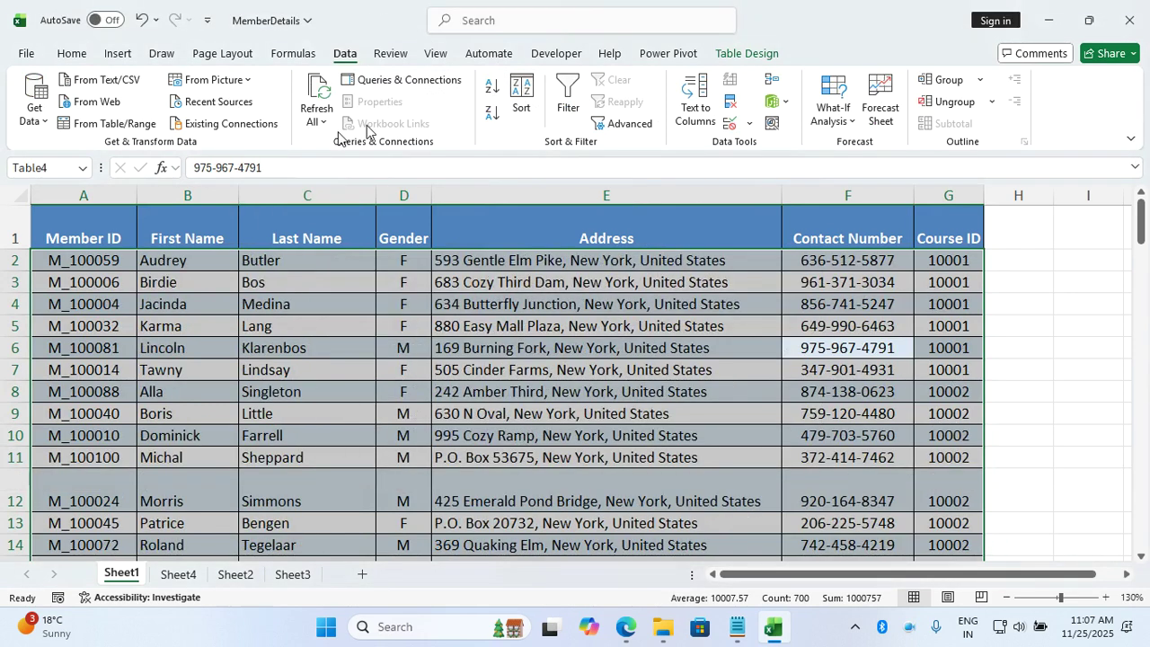
# Add a second sort level by Member ID cell values, A to Z, under Course ID and apply it to the table.
pyautogui.click(520, 103)
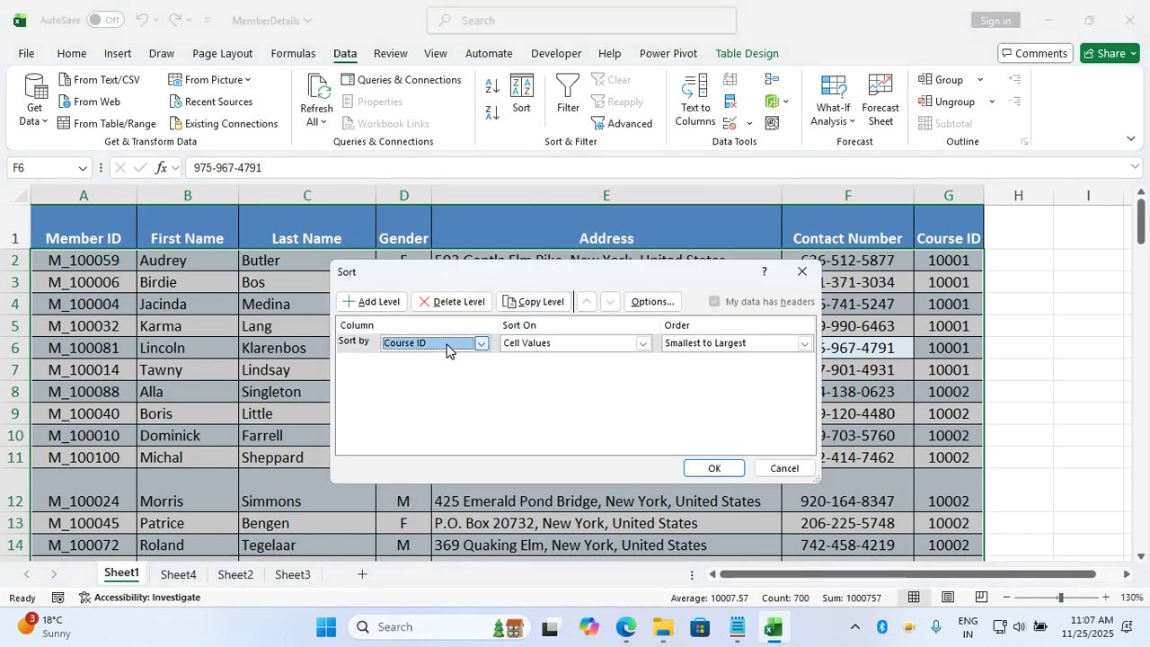
pyautogui.click(365, 302)
pyautogui.click(430, 363)
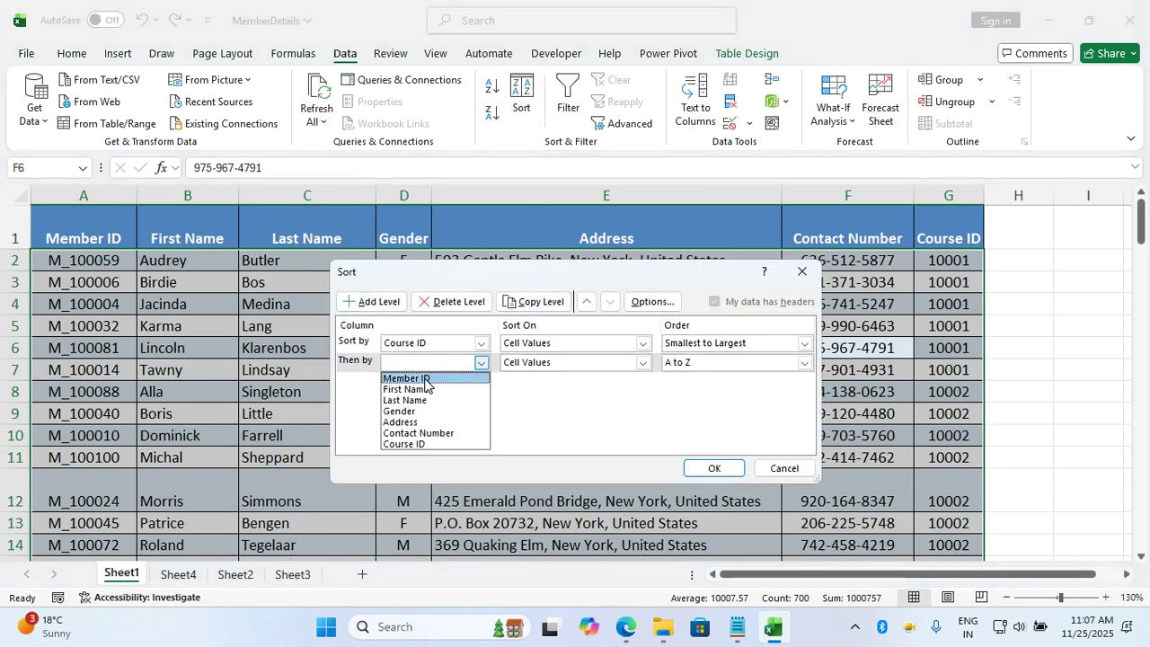
pyautogui.click(414, 375)
pyautogui.click(714, 468)
pyautogui.click(594, 437)
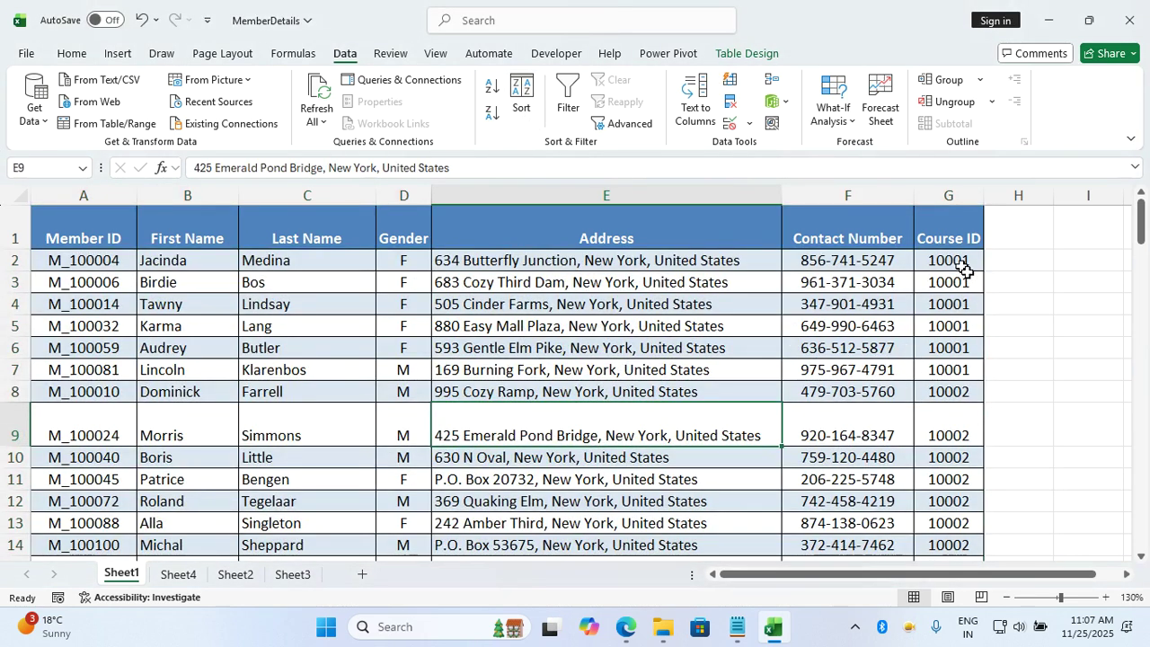
# Review the two-level sort by highlighting the Course ID 10001 rows, comparing the Course ID and Member ID columns, and checking further rows.
pyautogui.moveTo(955, 262); pyautogui.dragTo(126, 369)
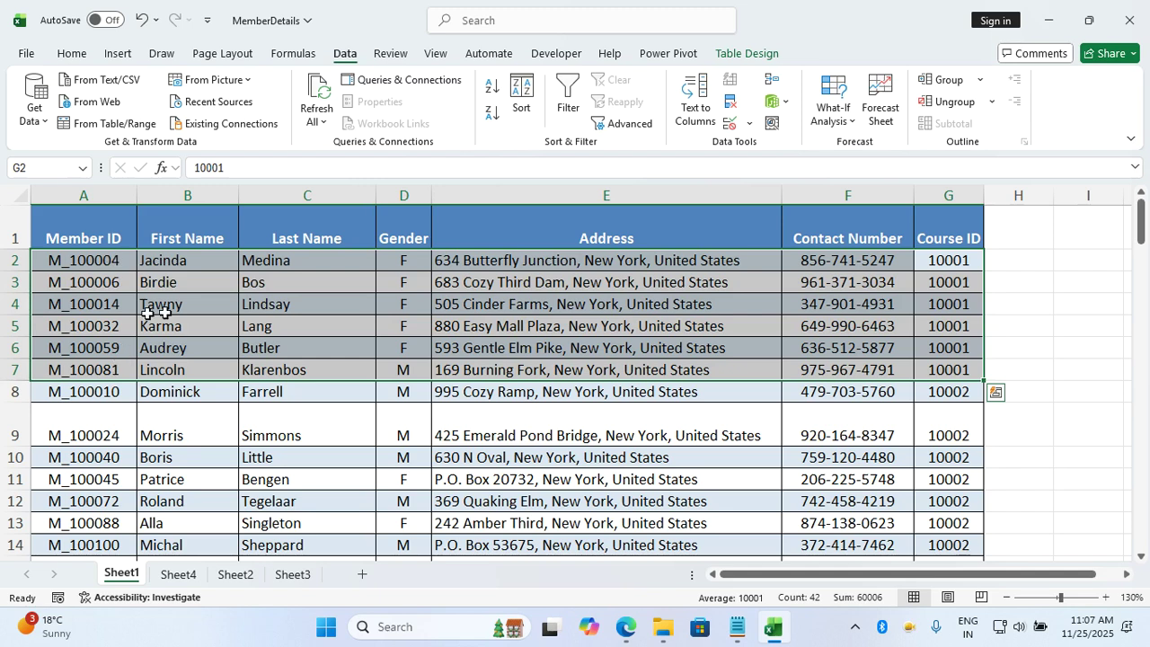
pyautogui.click(464, 348)
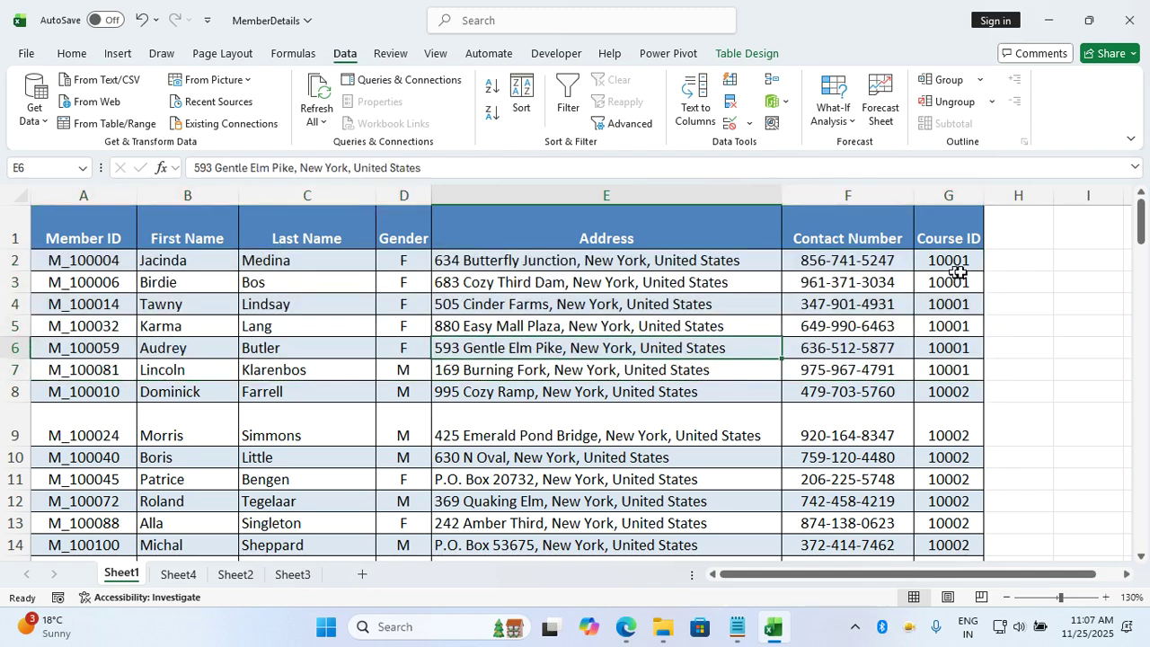
pyautogui.moveTo(950, 267); pyautogui.dragTo(953, 440)
pyautogui.moveTo(89, 247); pyautogui.dragTo(87, 437)
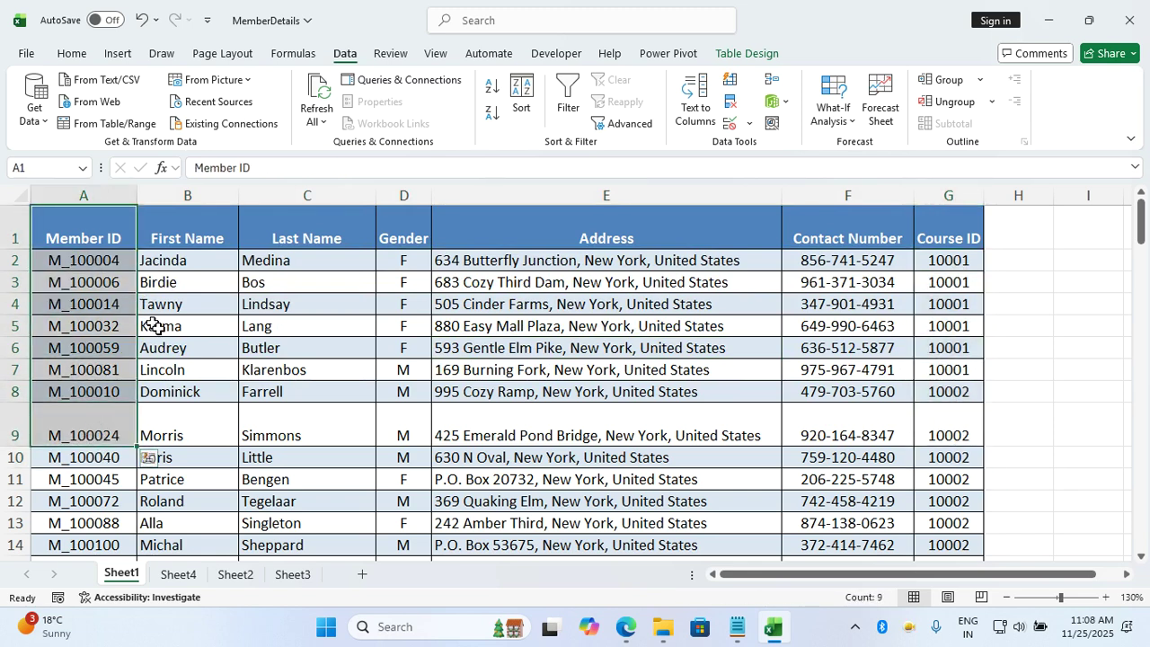
pyautogui.click(177, 346)
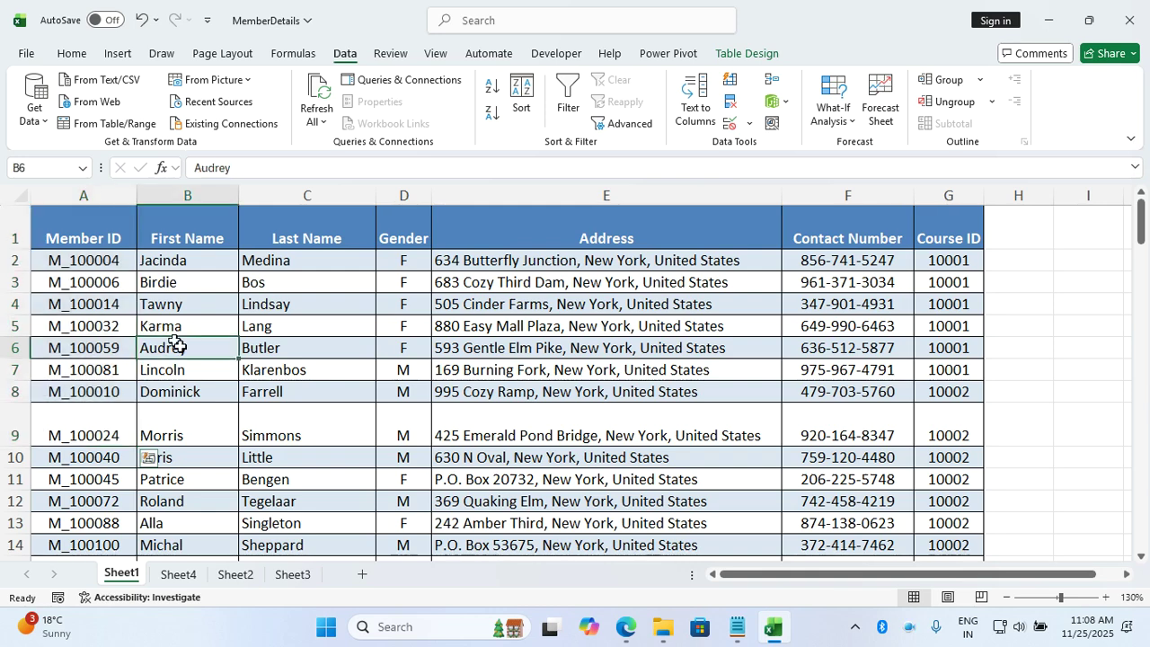
pyautogui.scroll(-6, 177, 346)
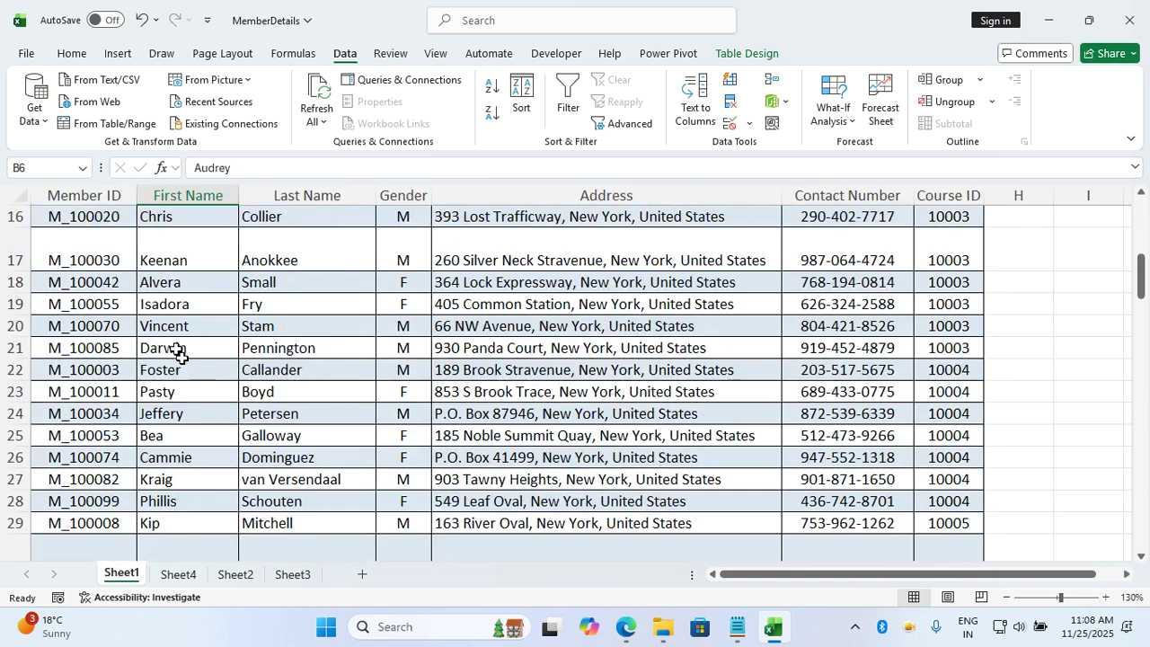
# Examine the Member ID order within each Course ID group through the table, focusing on the first member of Course ID 10003.
pyautogui.scroll(-5, 160, 411)
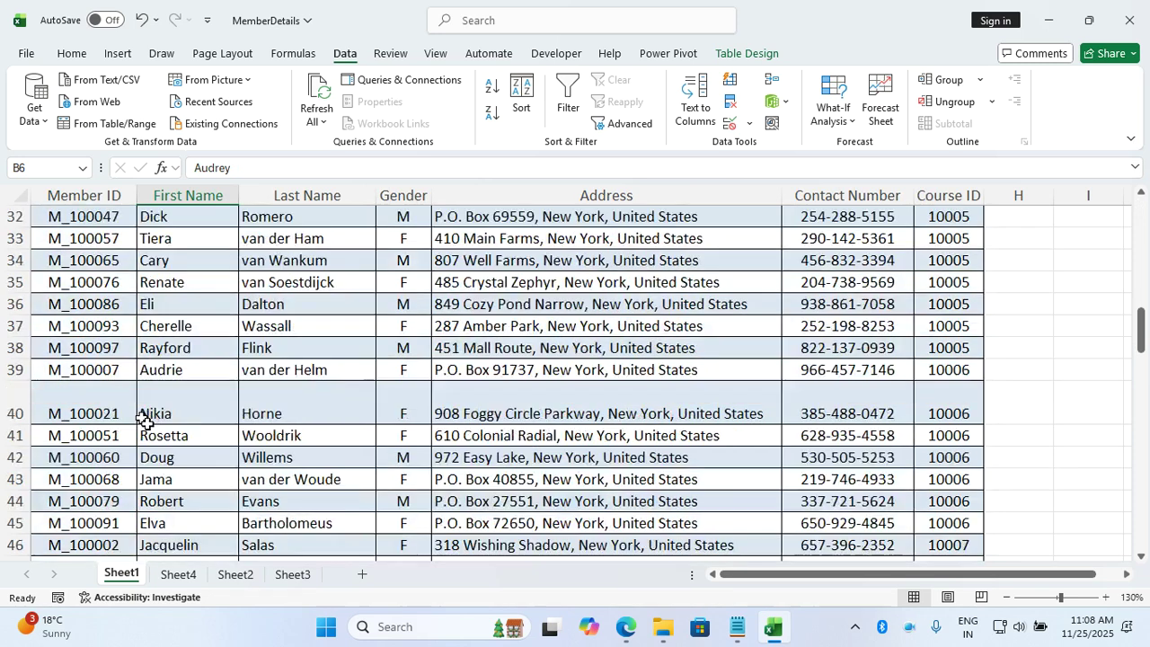
pyautogui.scroll(-2, 135, 486)
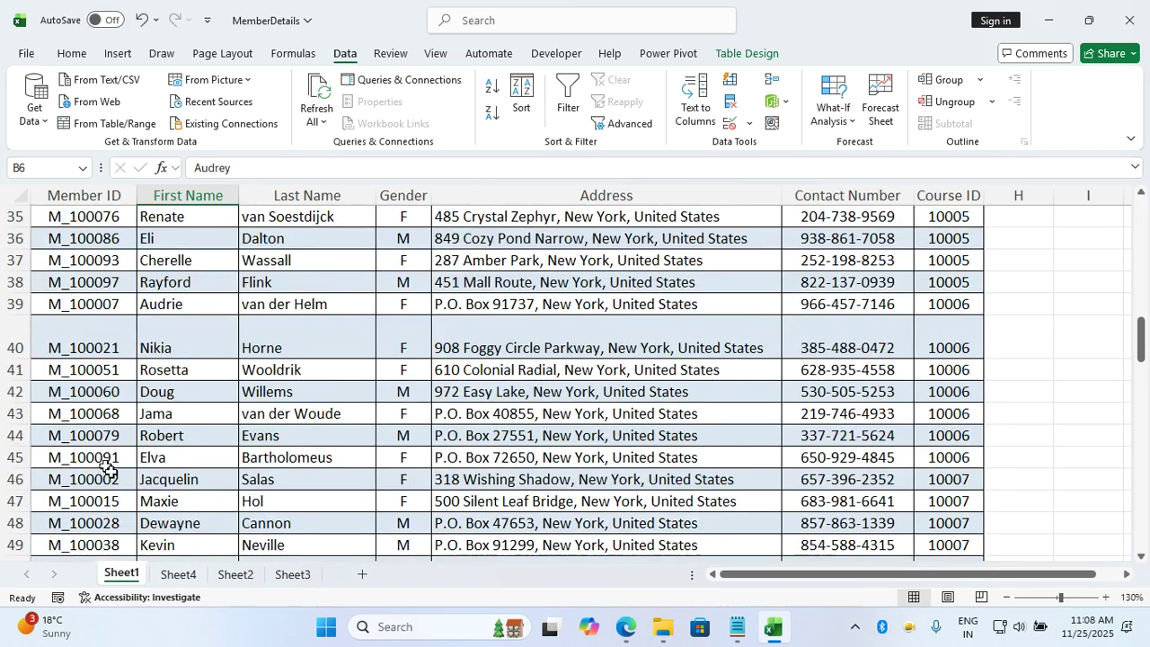
pyautogui.scroll(-6, 110, 475)
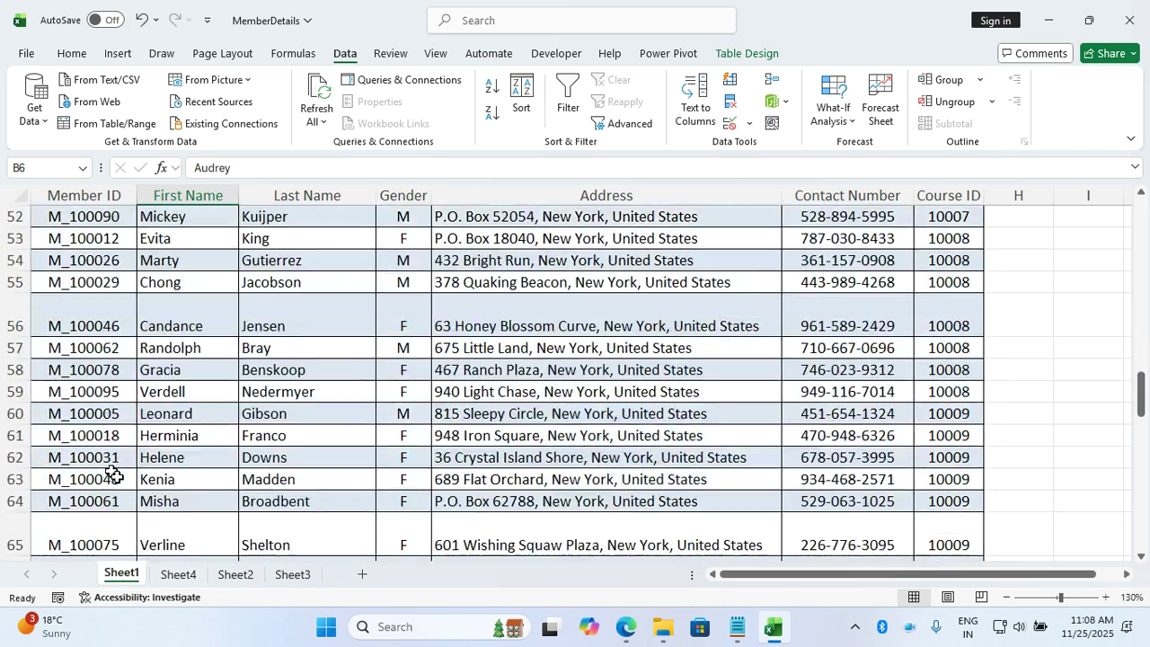
pyautogui.scroll(-4, 113, 475)
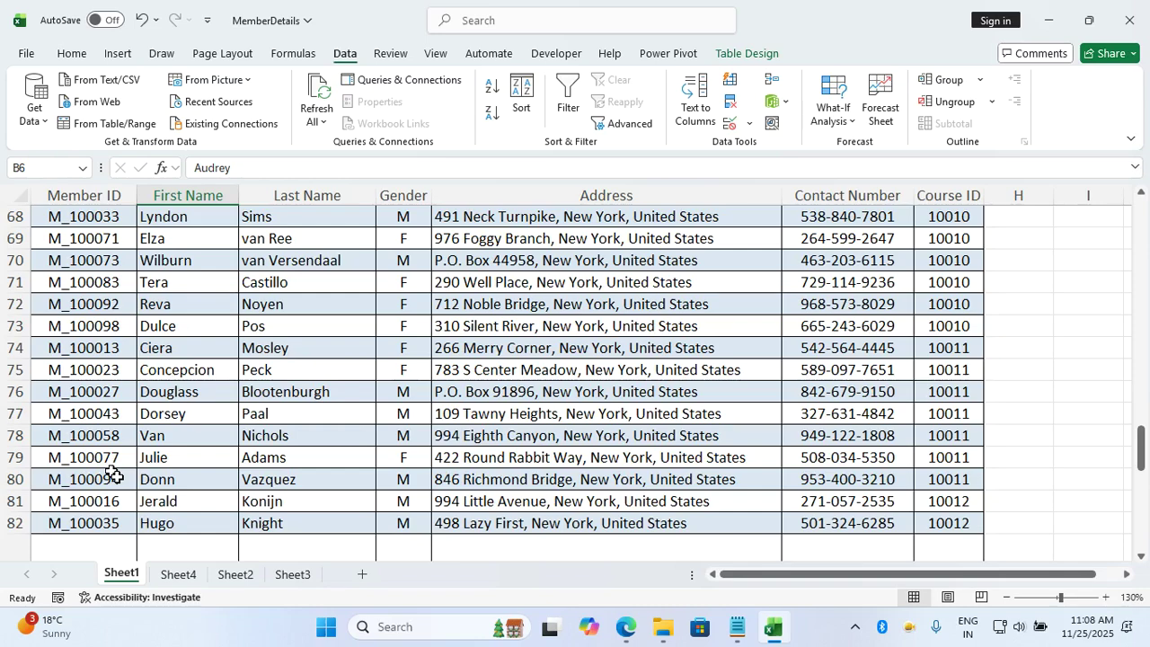
pyautogui.scroll(8, 114, 475)
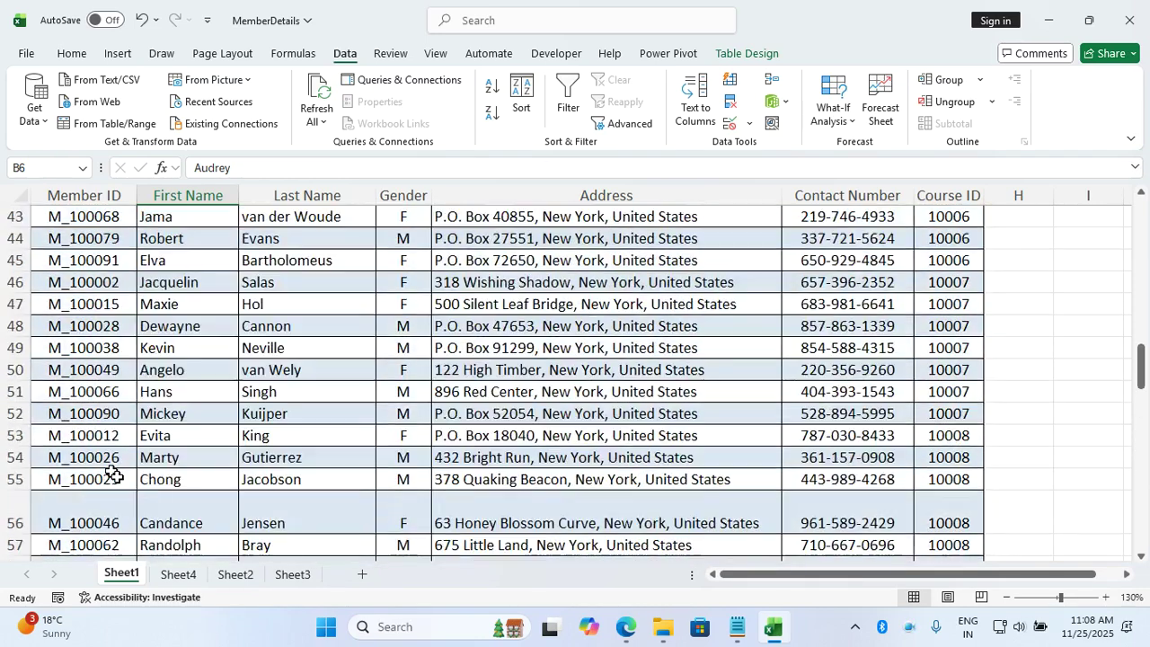
pyautogui.scroll(7, 113, 474)
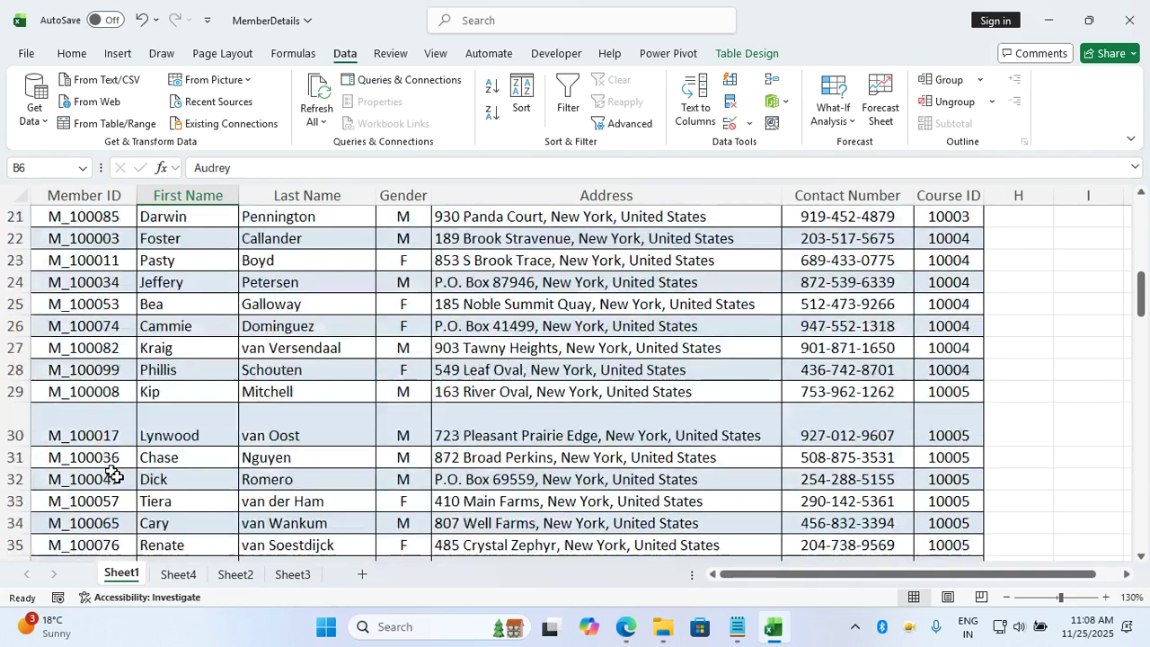
pyautogui.scroll(3, 113, 474)
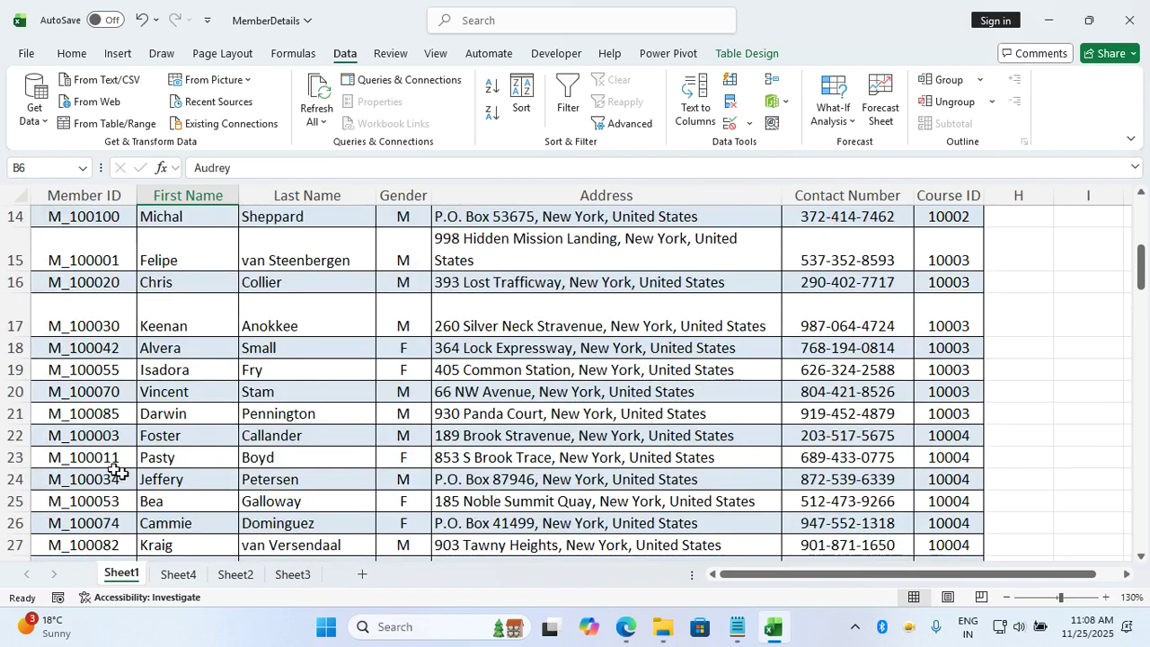
pyautogui.click(106, 261)
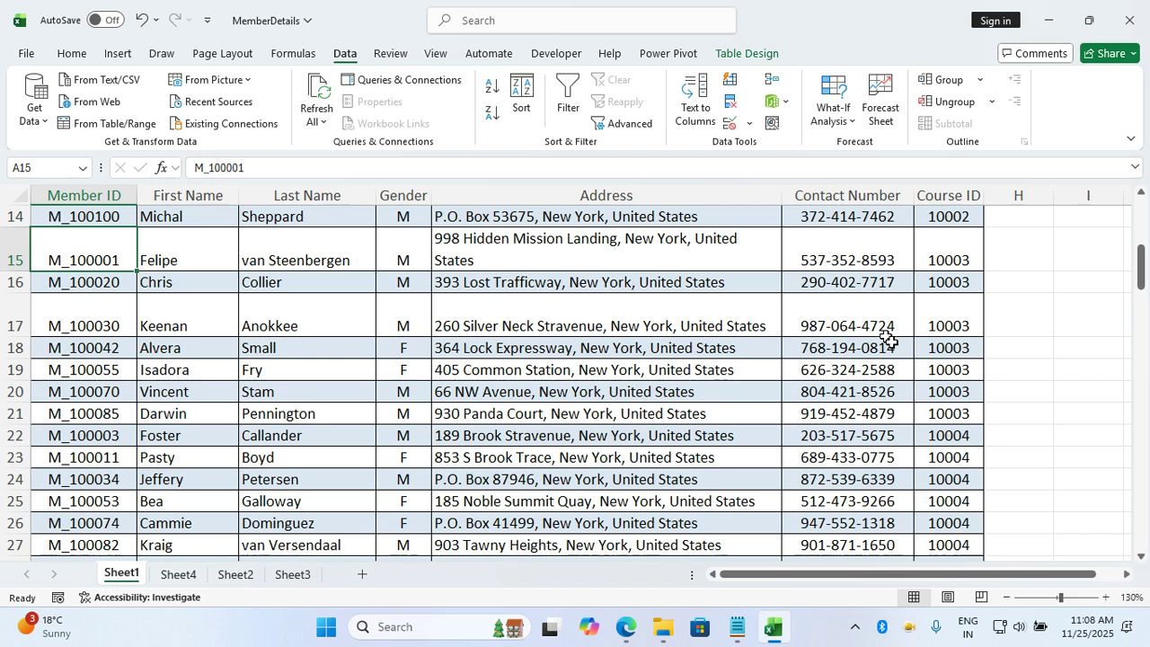
pyautogui.scroll(3, 782, 401)
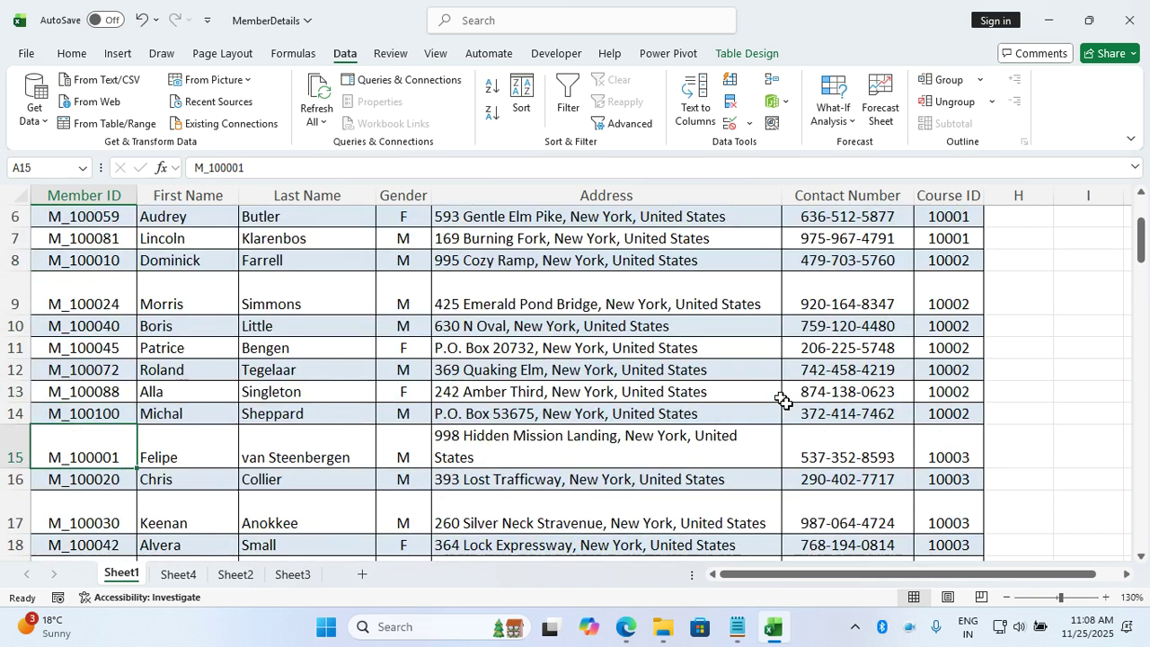
pyautogui.scroll(2, 783, 401)
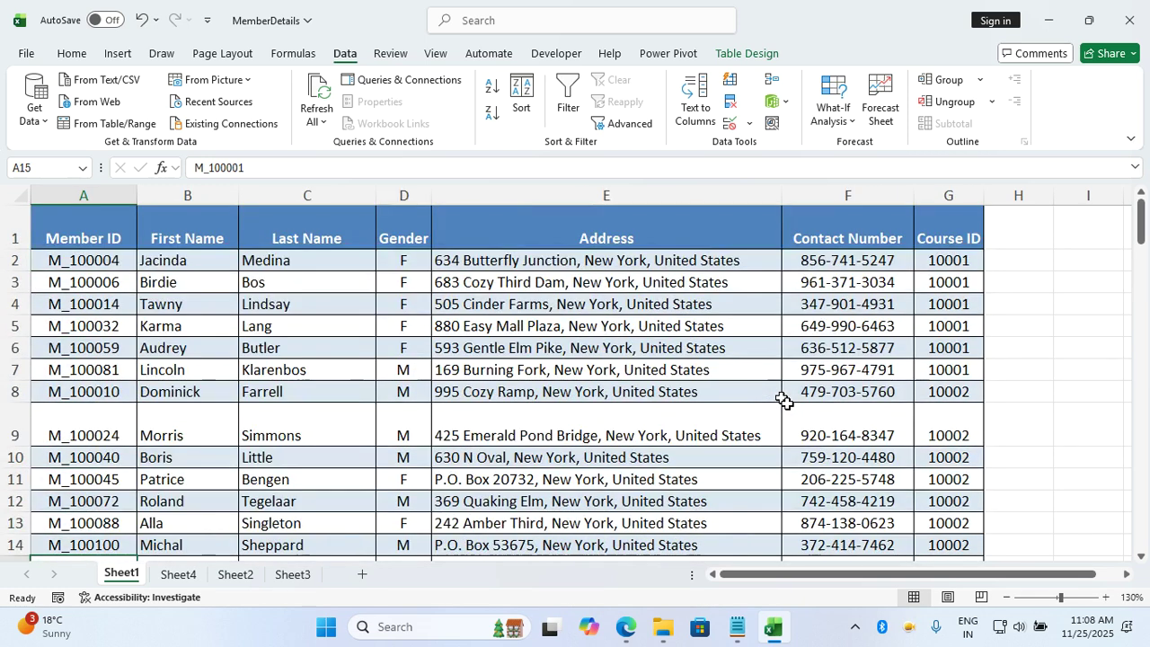
pyautogui.click(728, 351)
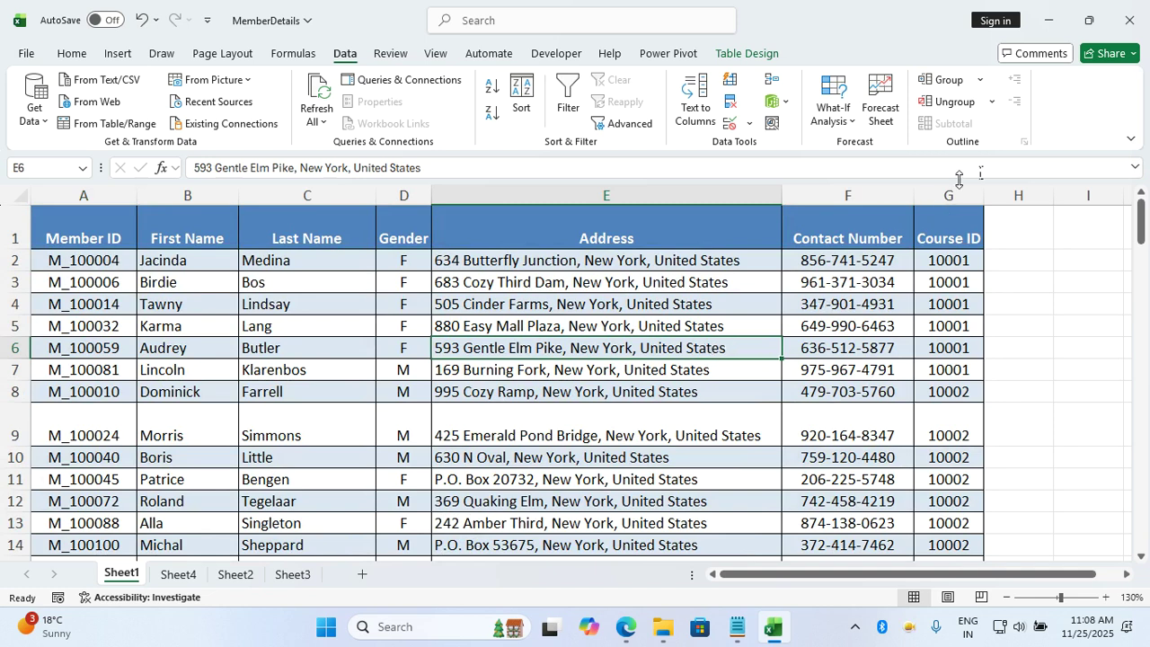
# Close the MemberDetails workbook without saving and reopen it from the Task 1.2 Input File folder.
pyautogui.click(1129, 20)
pyautogui.click(617, 338)
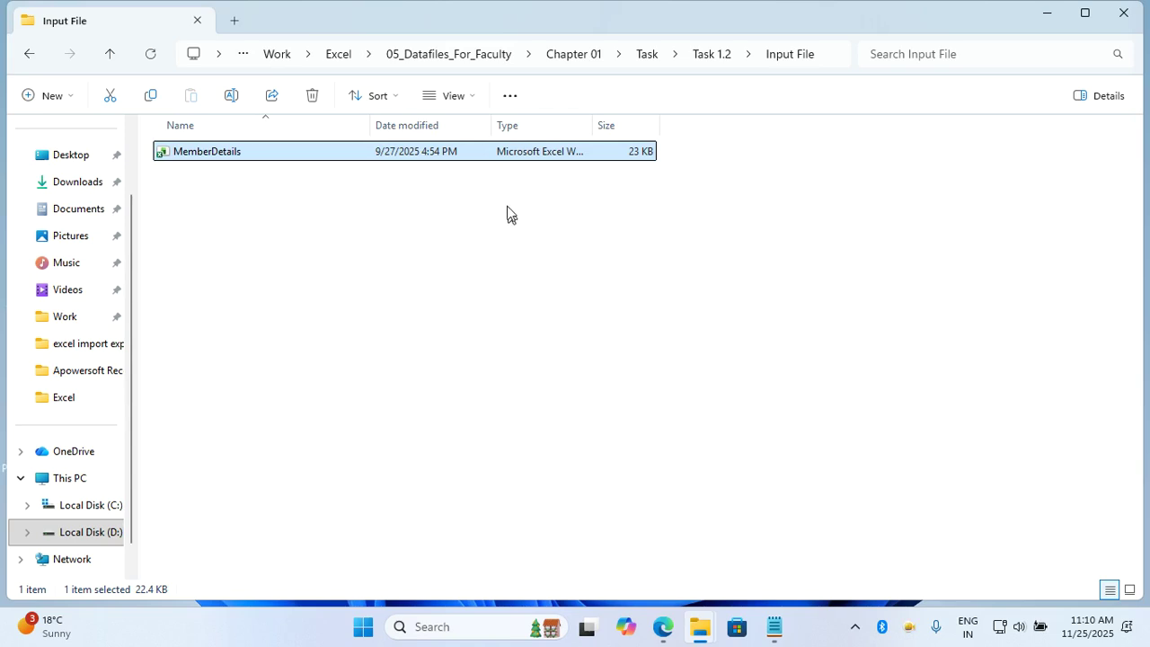
pyautogui.doubleClick(501, 153)
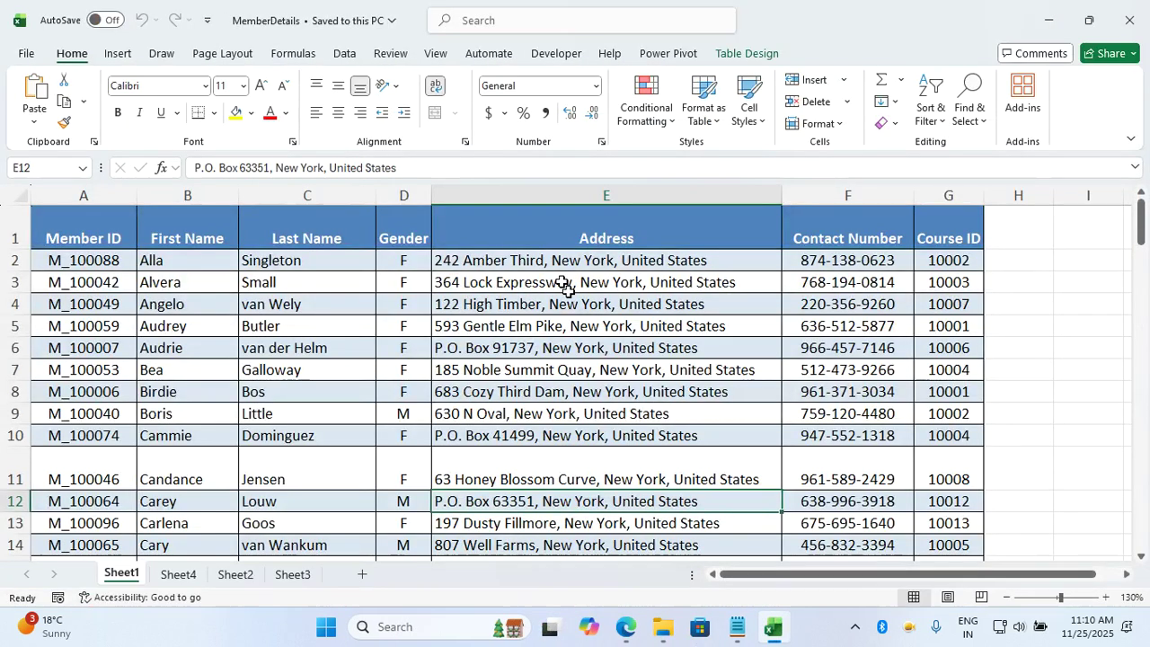
# Examine the unsorted order of the Member ID and Course ID columns by highlighting the first rows of each.
pyautogui.click(599, 344)
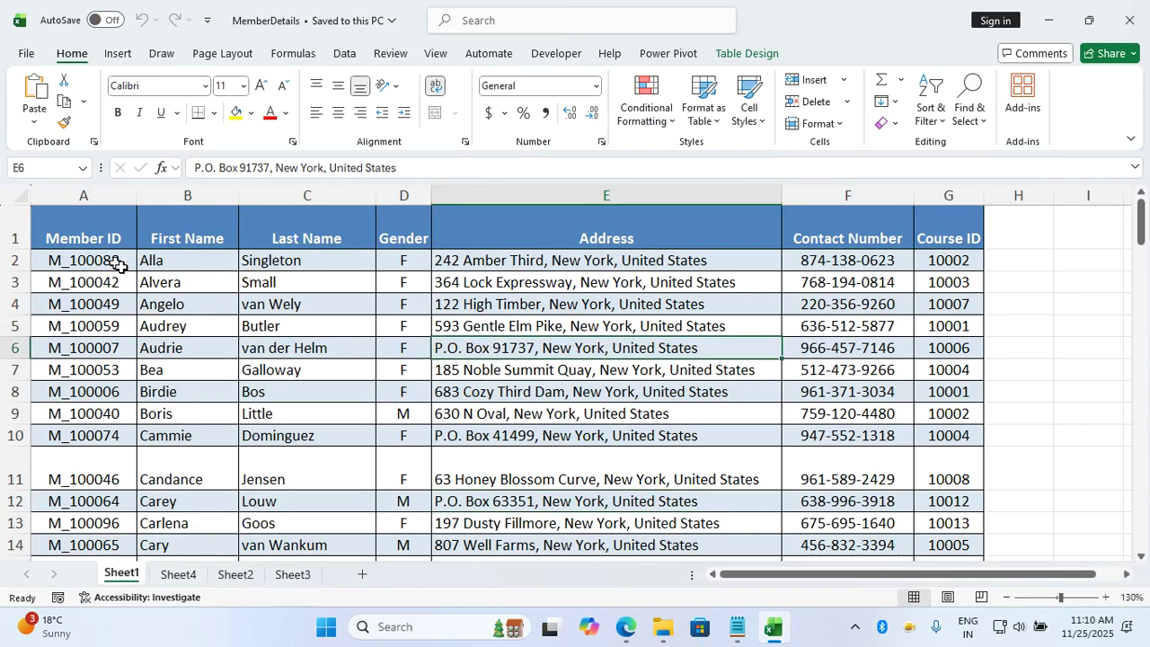
pyautogui.moveTo(115, 263); pyautogui.dragTo(122, 432)
pyautogui.moveTo(956, 269); pyautogui.dragTo(971, 390)
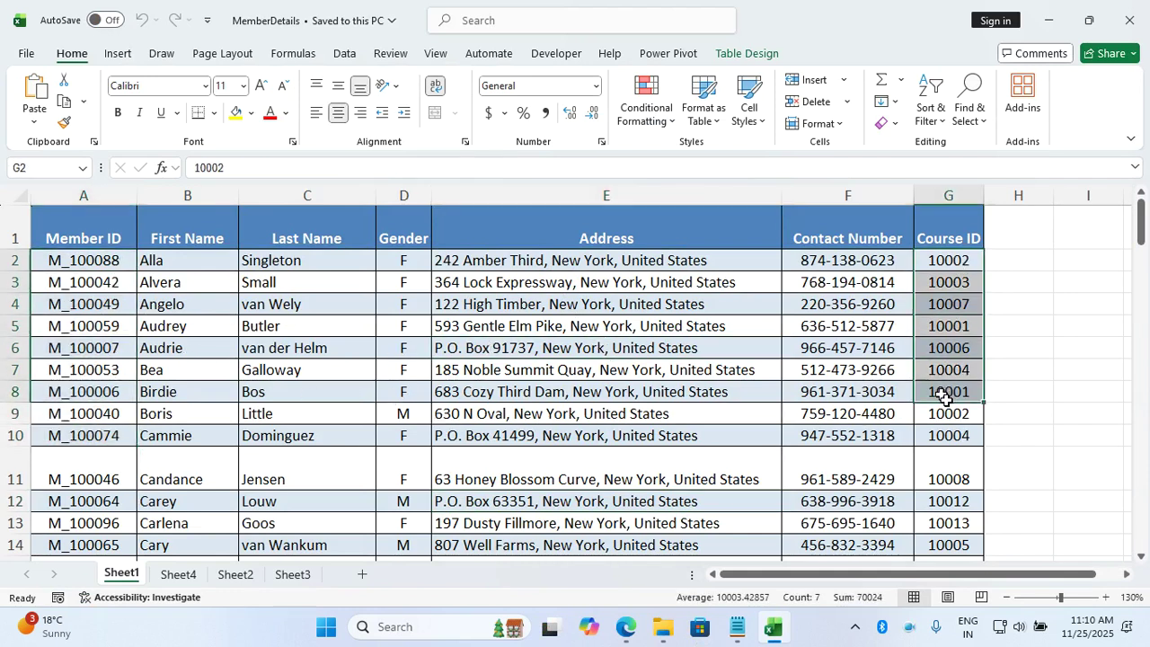
pyautogui.click(674, 409)
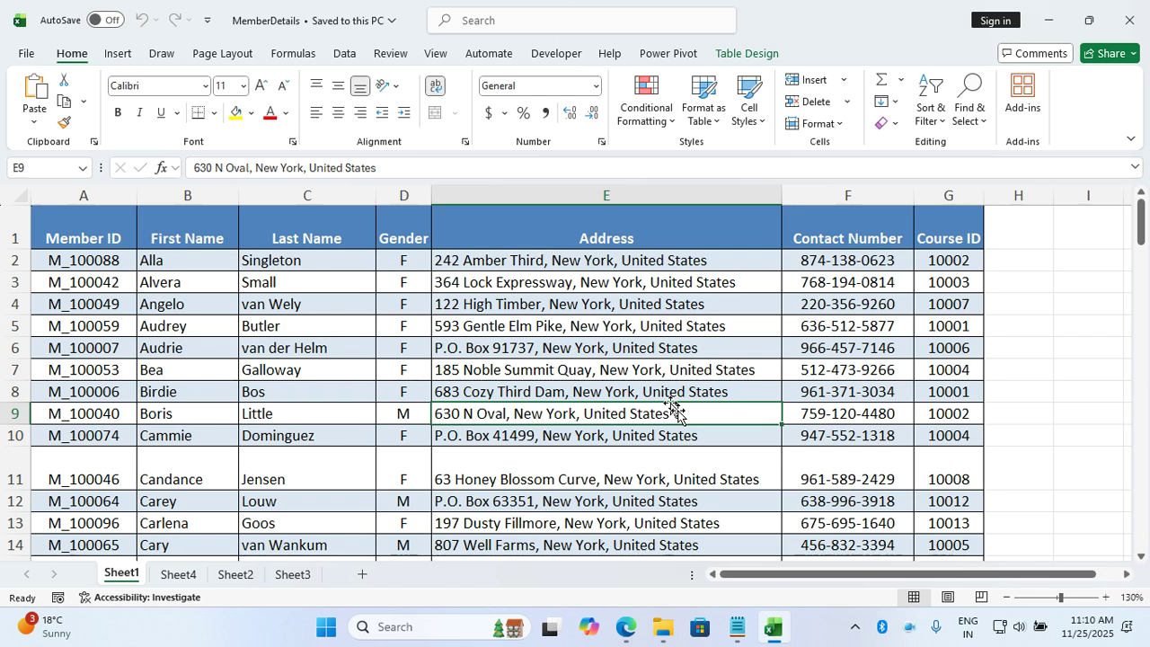
# Sort the whole member table by Member ID cell values, A to Z, then by Course ID cell values, smallest to largest.
pyautogui.hotkey('ctrl', 'a')
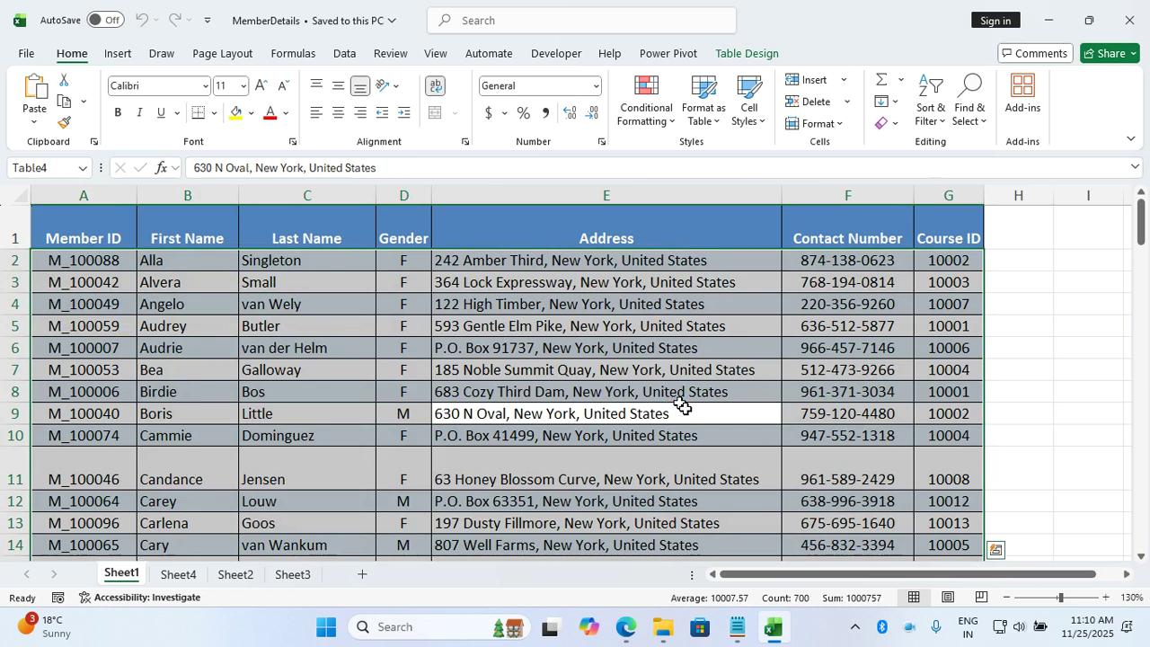
pyautogui.click(345, 54)
pyautogui.click(521, 98)
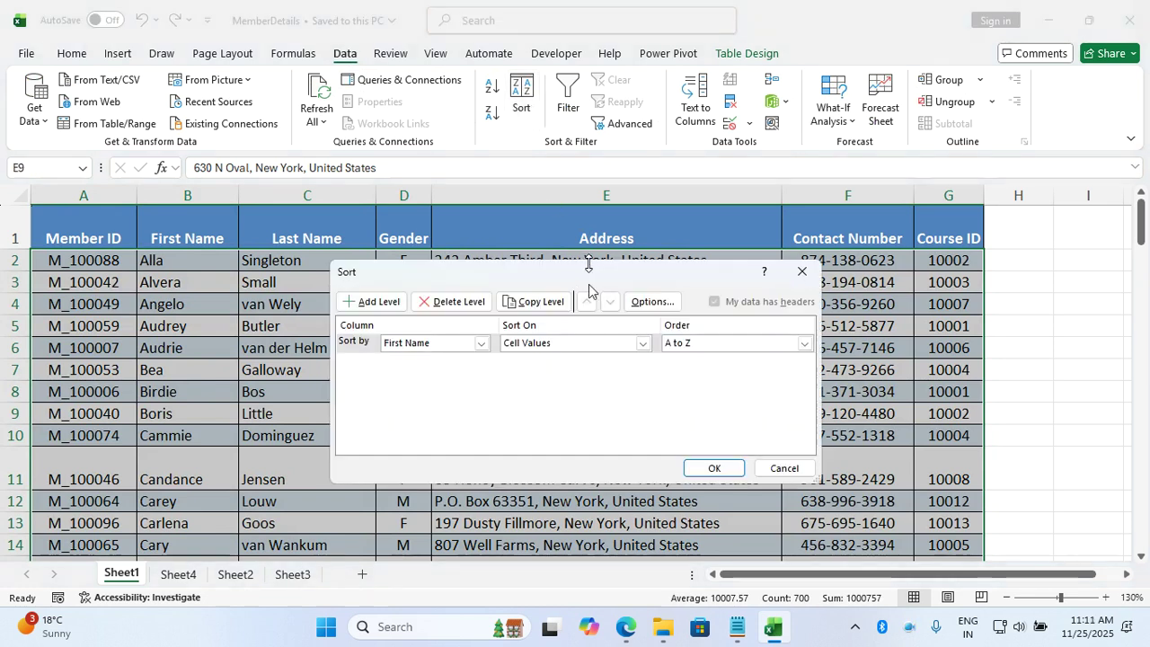
pyautogui.click(481, 344)
pyautogui.click(466, 353)
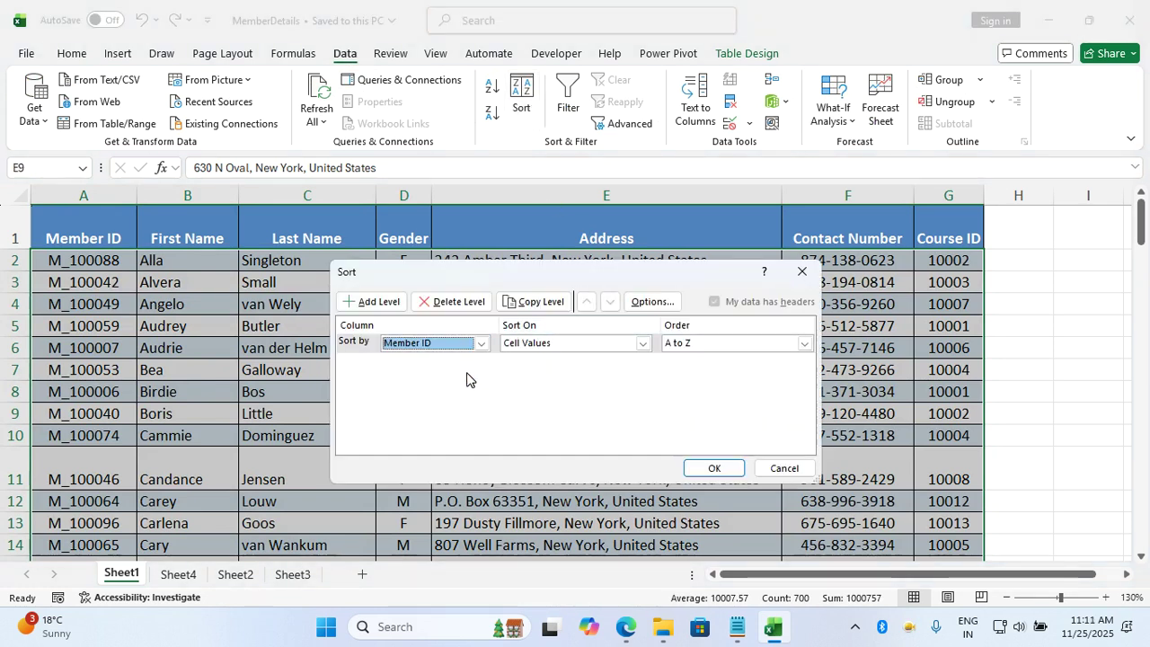
pyautogui.click(388, 303)
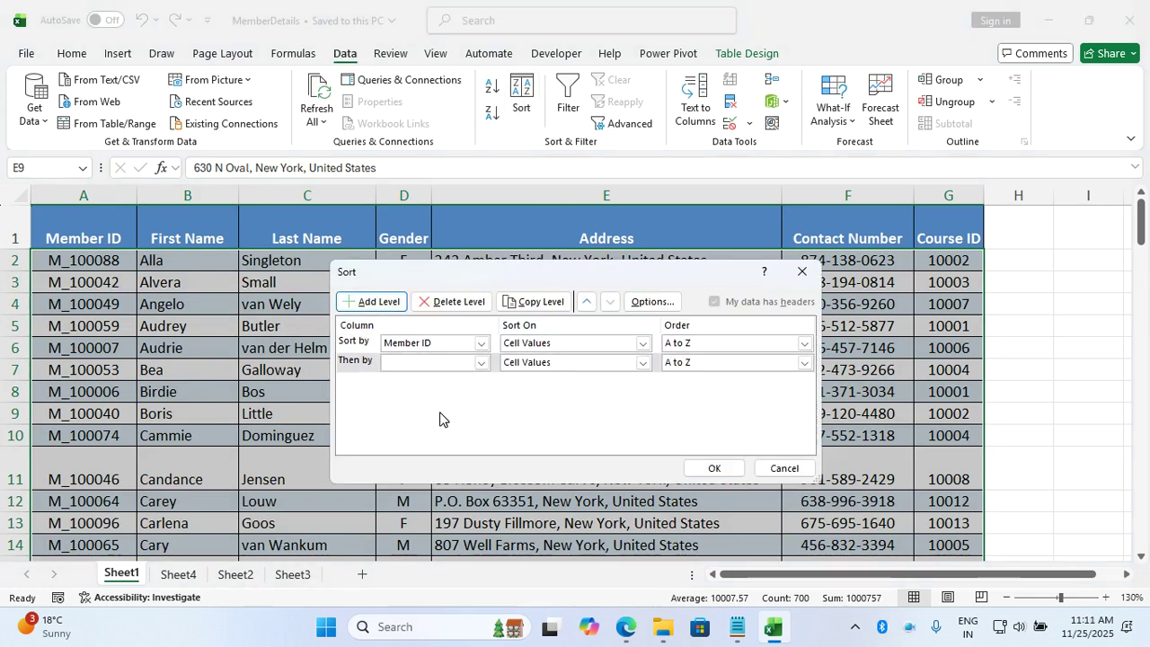
pyautogui.click(484, 364)
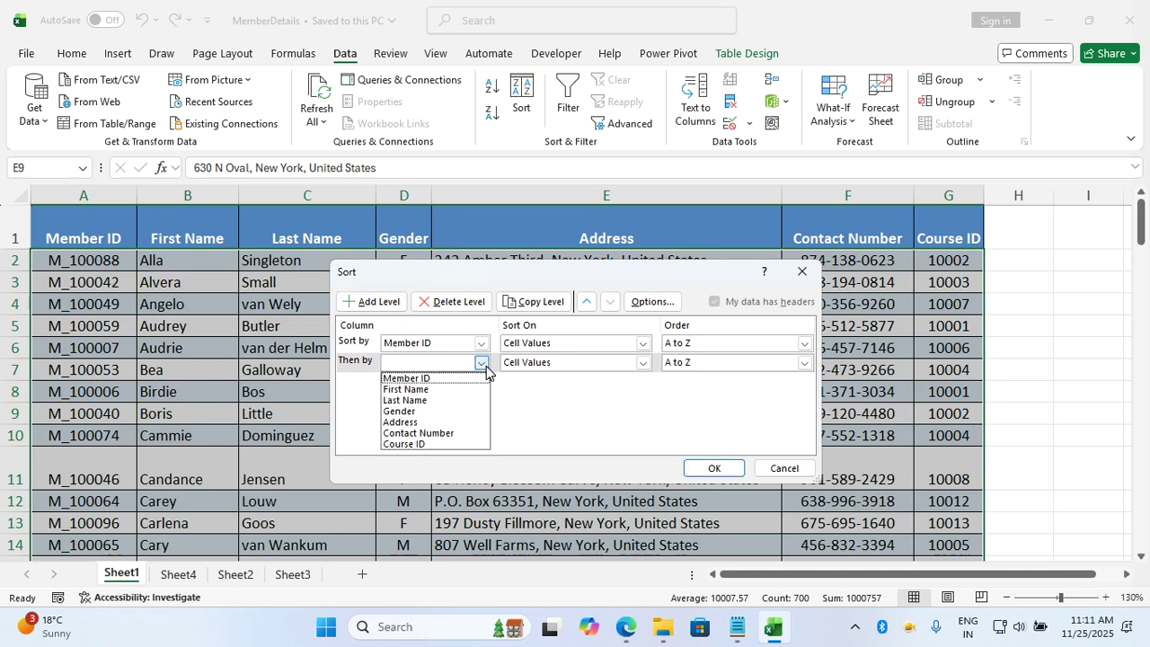
pyautogui.click(427, 444)
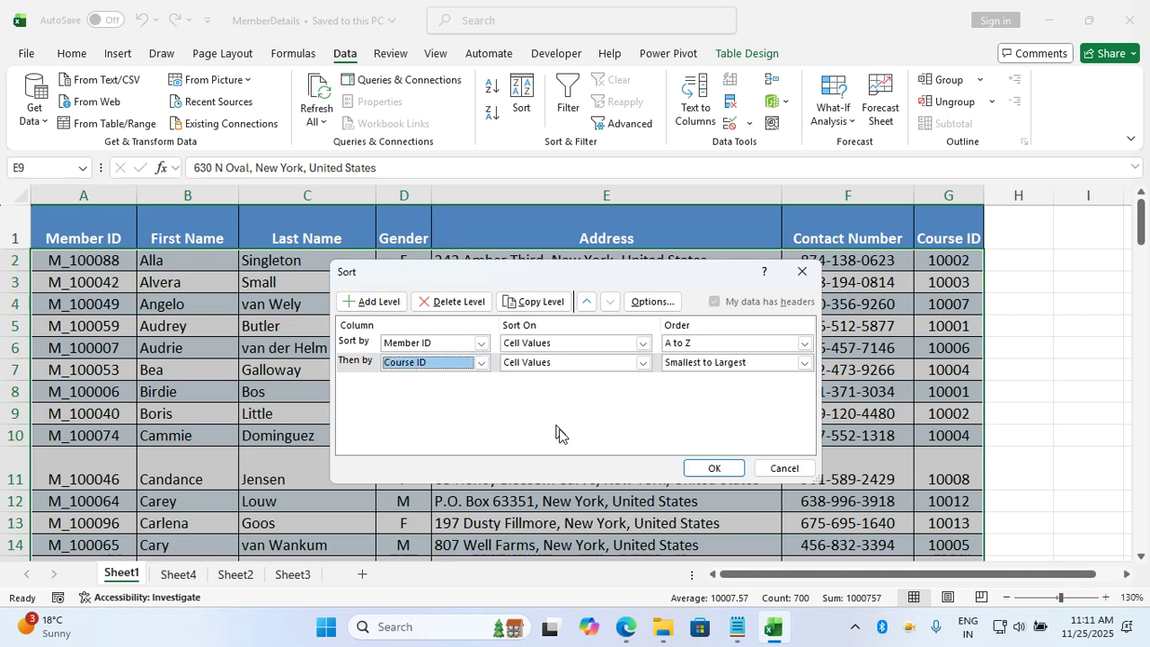
pyautogui.click(712, 468)
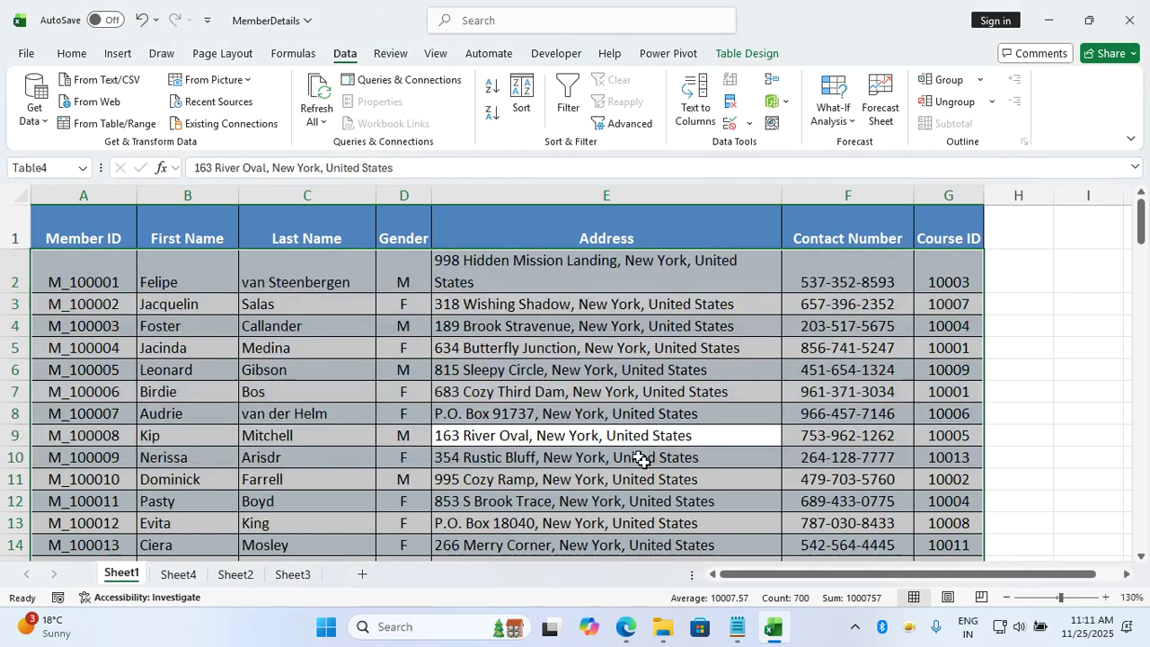
# Compare the Member ID and Course ID order across the first ten sorted rows, then highlight the complete first record.
pyautogui.click(547, 412)
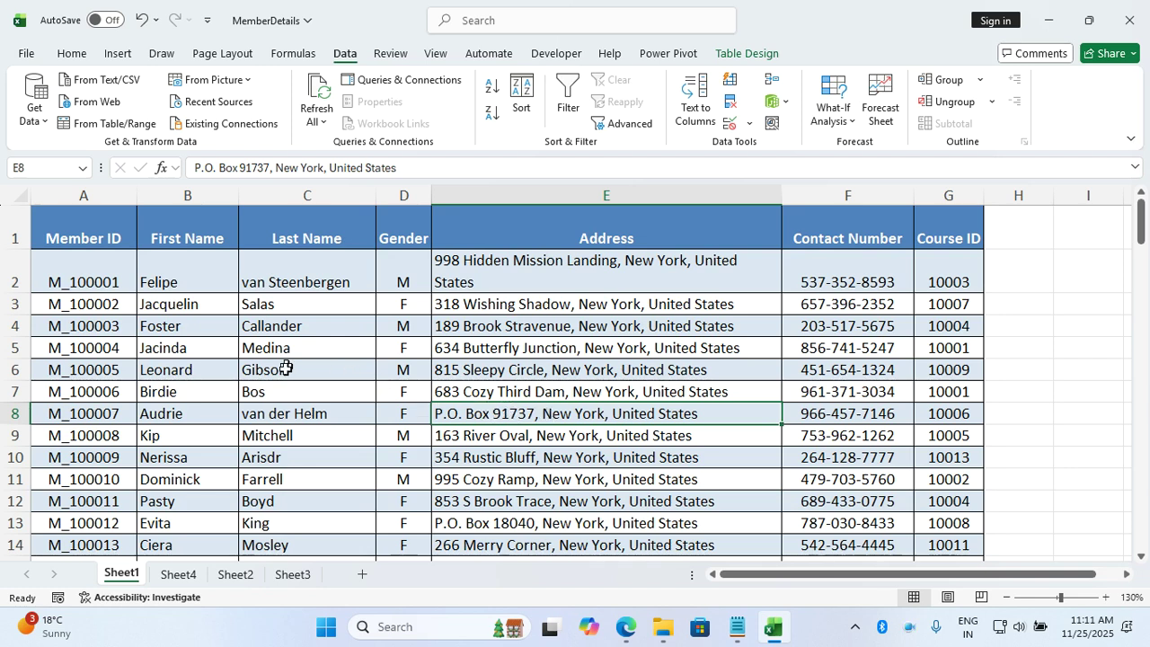
pyautogui.moveTo(105, 275); pyautogui.dragTo(105, 478)
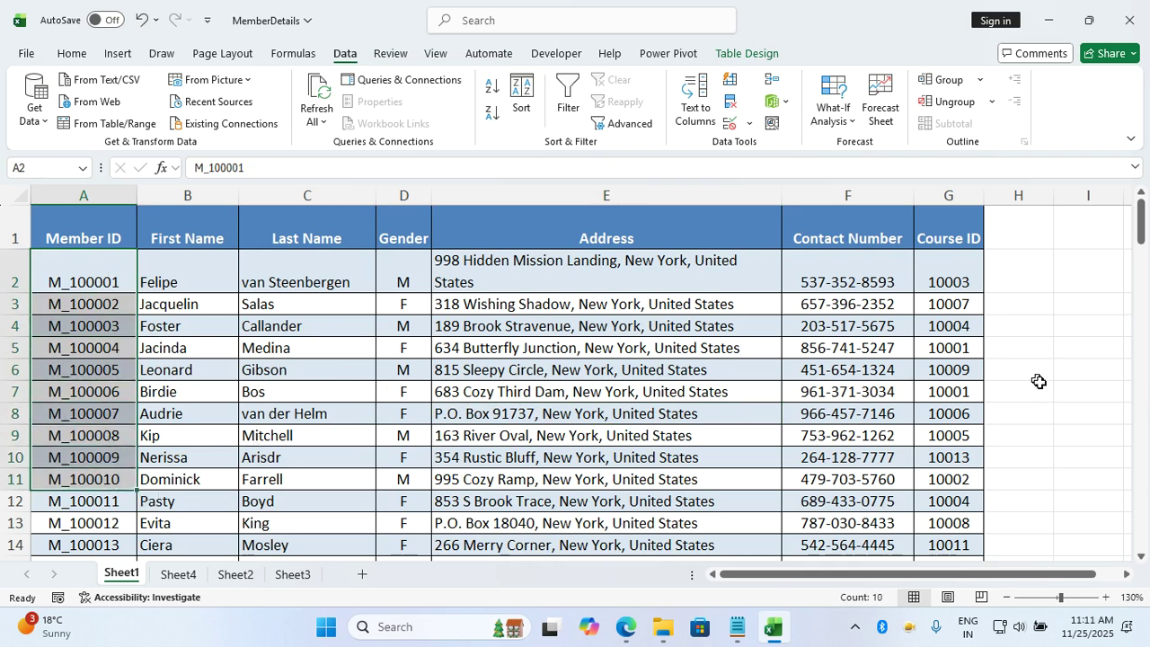
pyautogui.moveTo(968, 272); pyautogui.dragTo(961, 482)
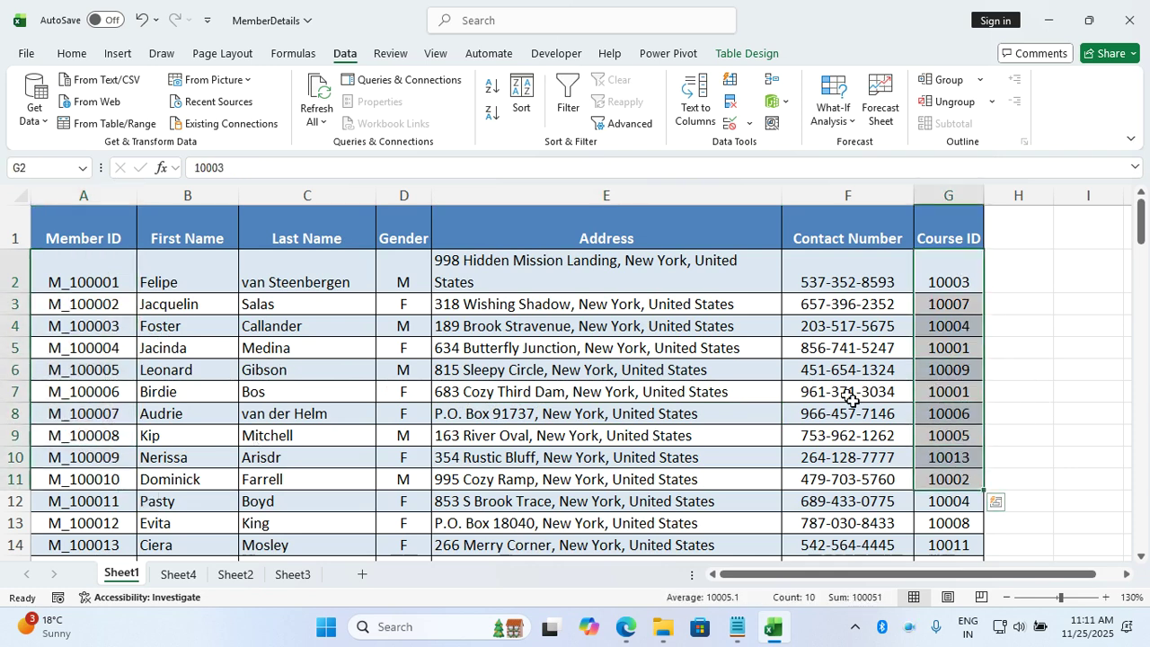
pyautogui.click(851, 399)
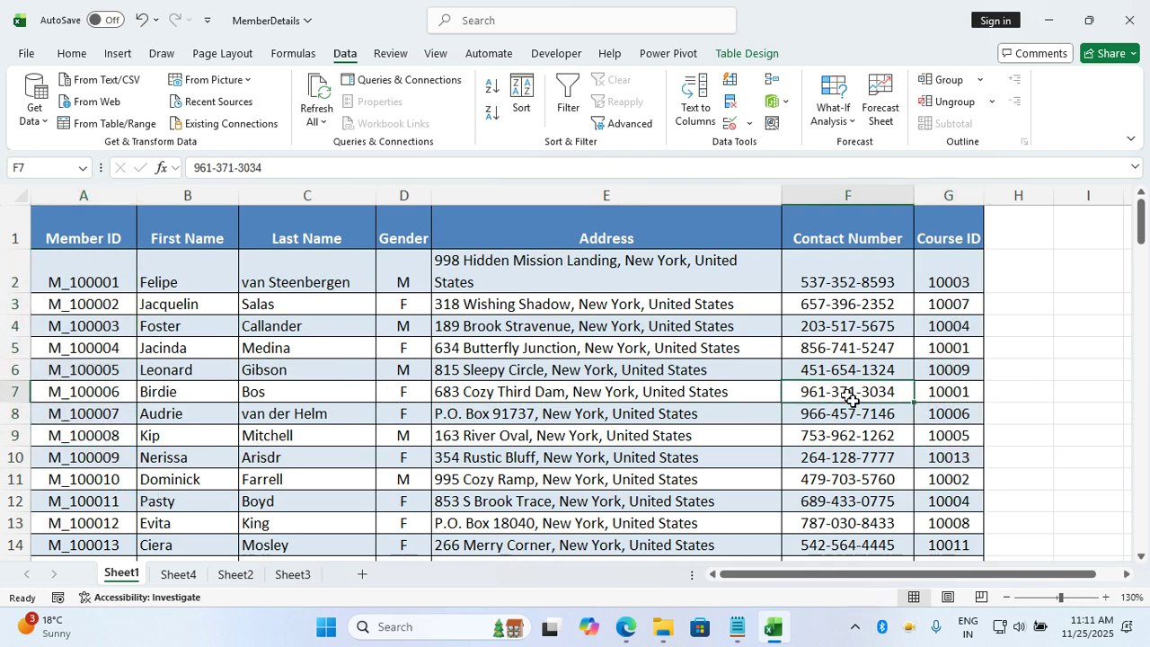
pyautogui.moveTo(85, 278); pyautogui.dragTo(951, 480)
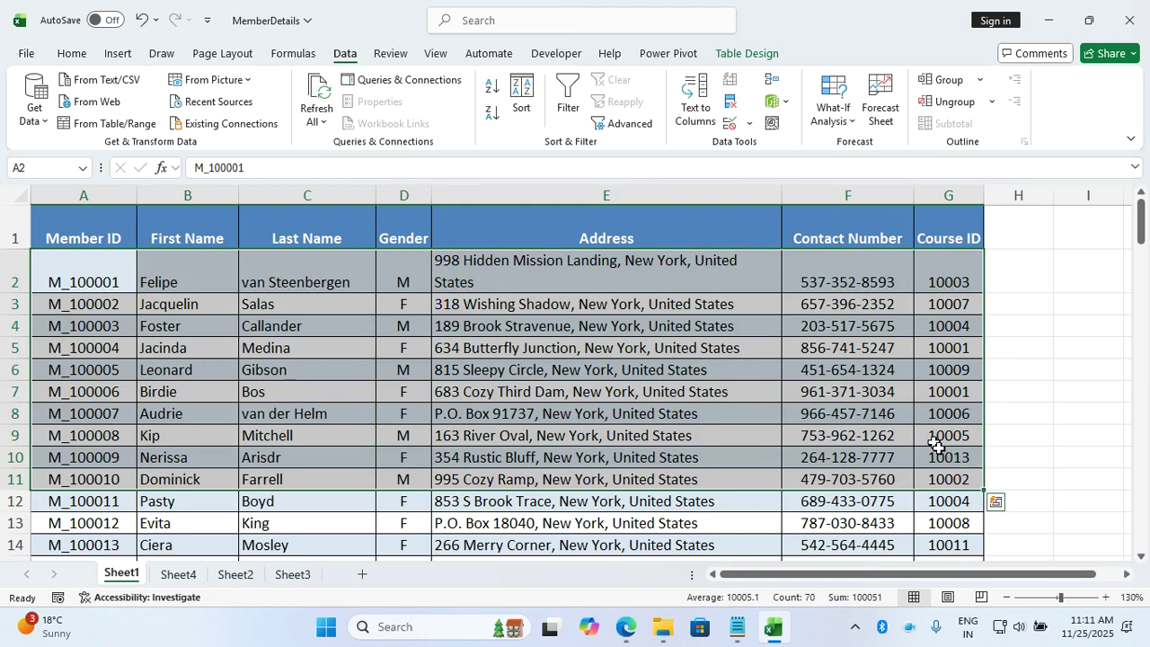
pyautogui.click(806, 399)
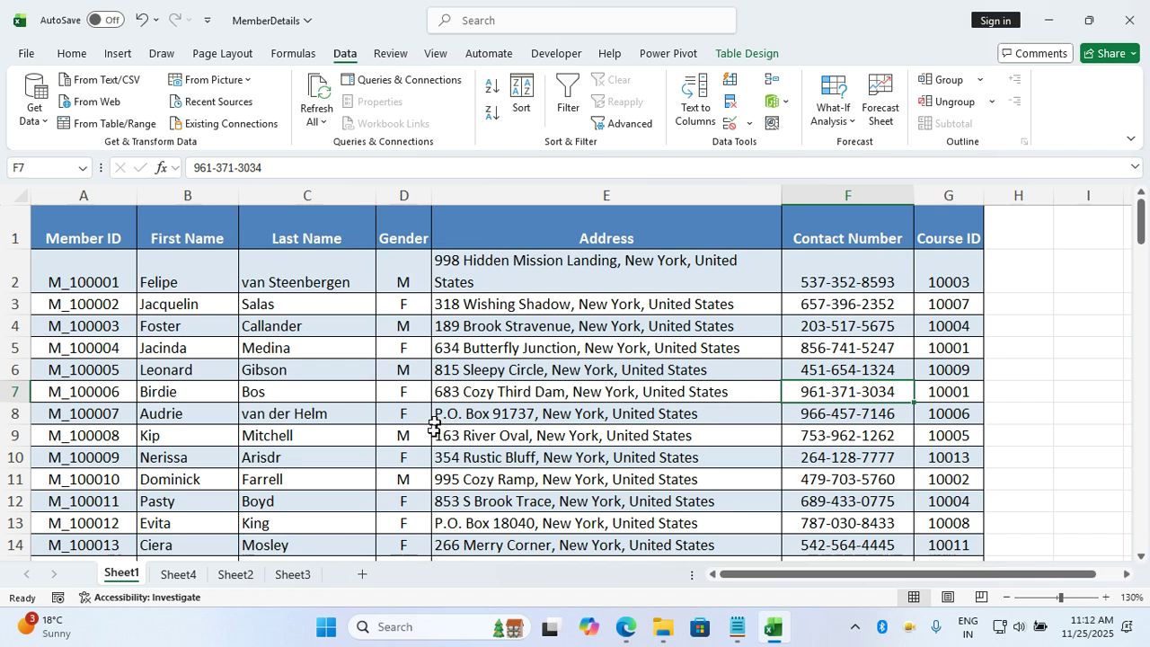
pyautogui.click(217, 409)
pyautogui.click(108, 286)
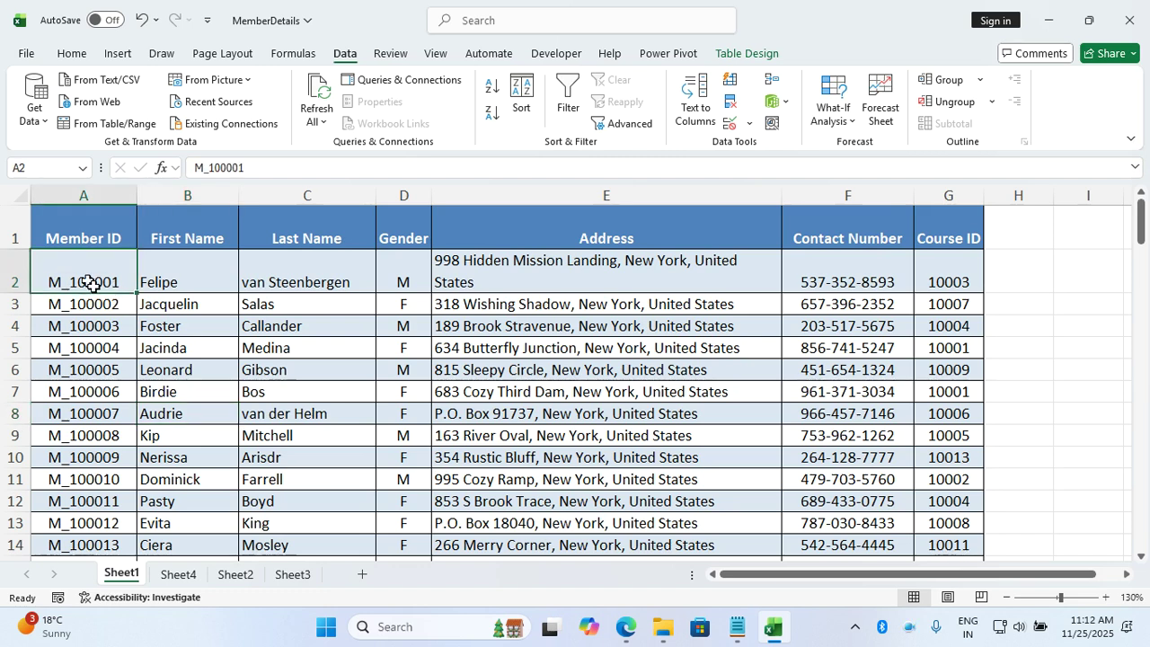
pyautogui.moveTo(67, 274); pyautogui.dragTo(953, 270)
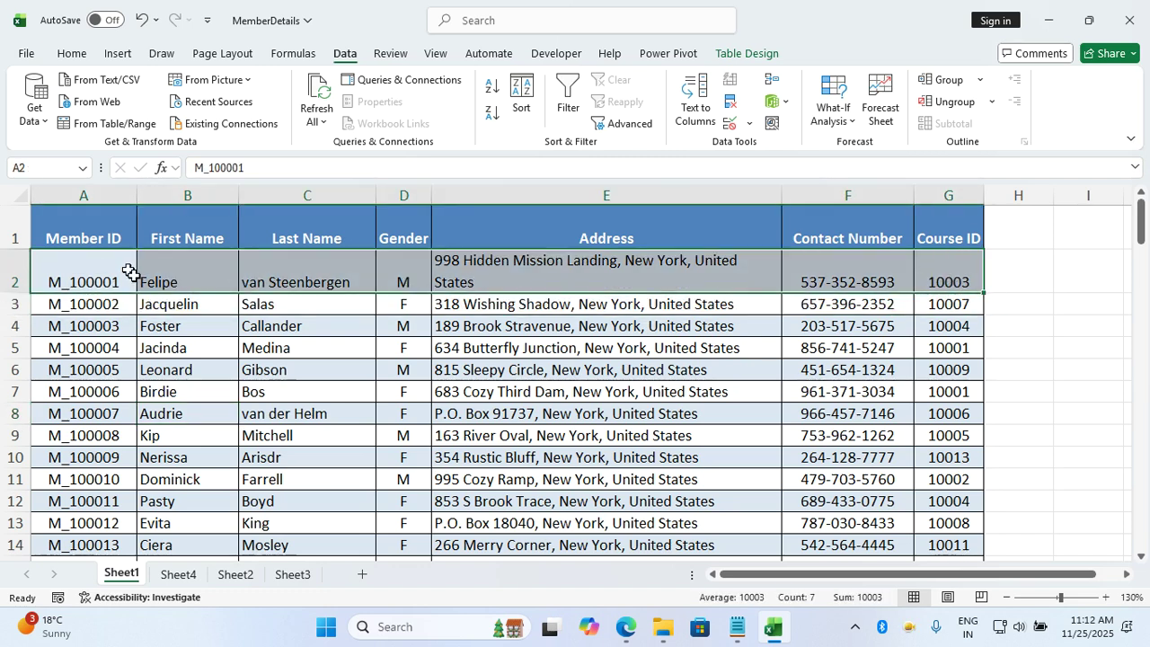
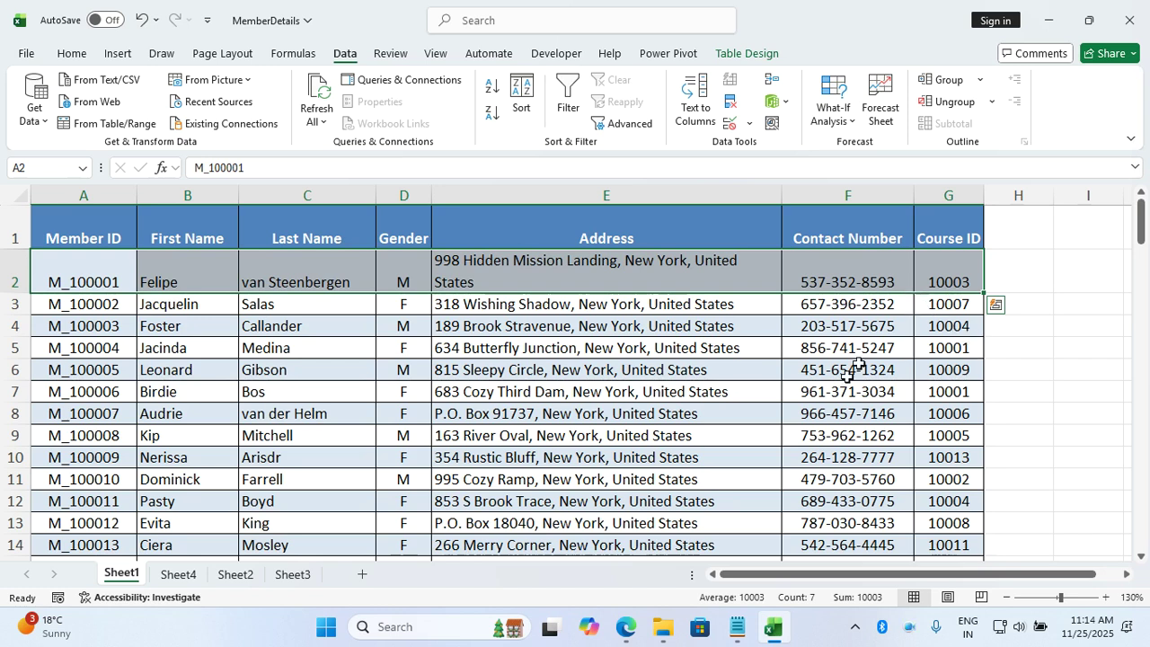
# Select the whole member table and remove the Course ID level from its sort settings.
pyautogui.click(827, 388)
pyautogui.hotkey('ctrl', 'a')
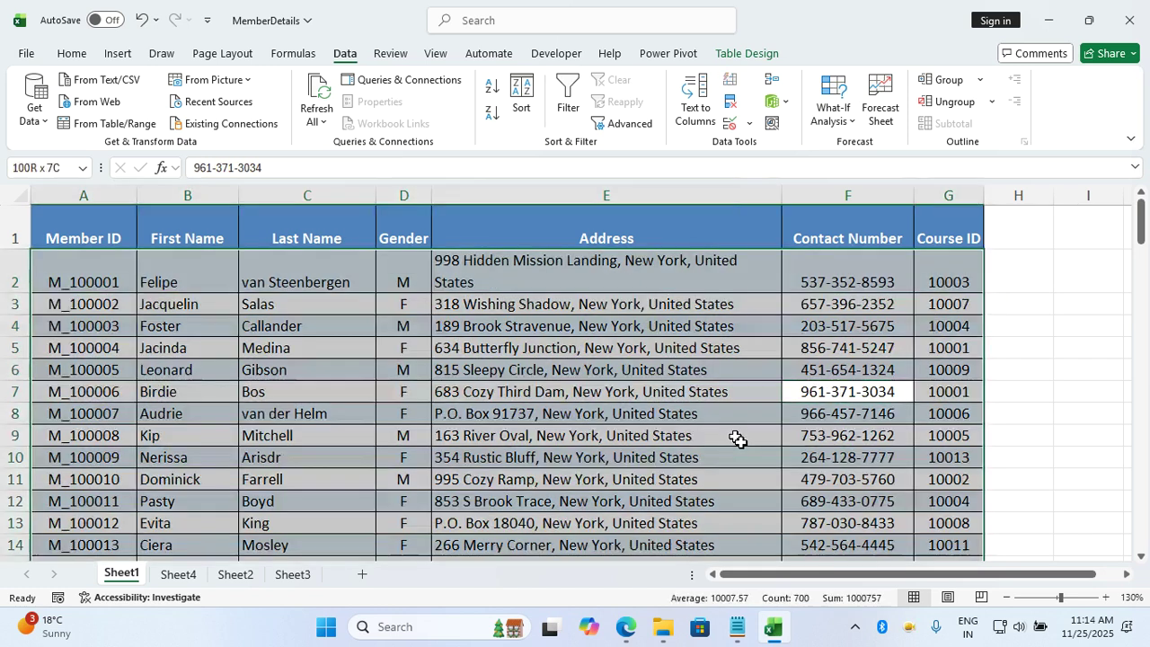
pyautogui.click(522, 99)
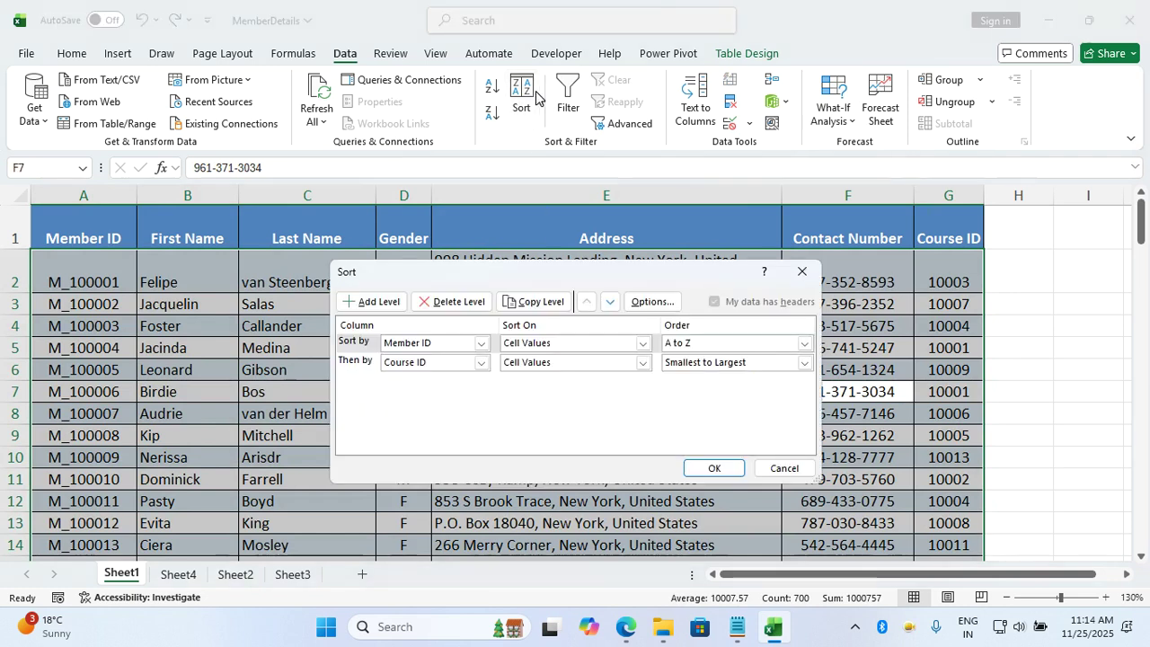
pyautogui.click(370, 362)
pyautogui.click(441, 301)
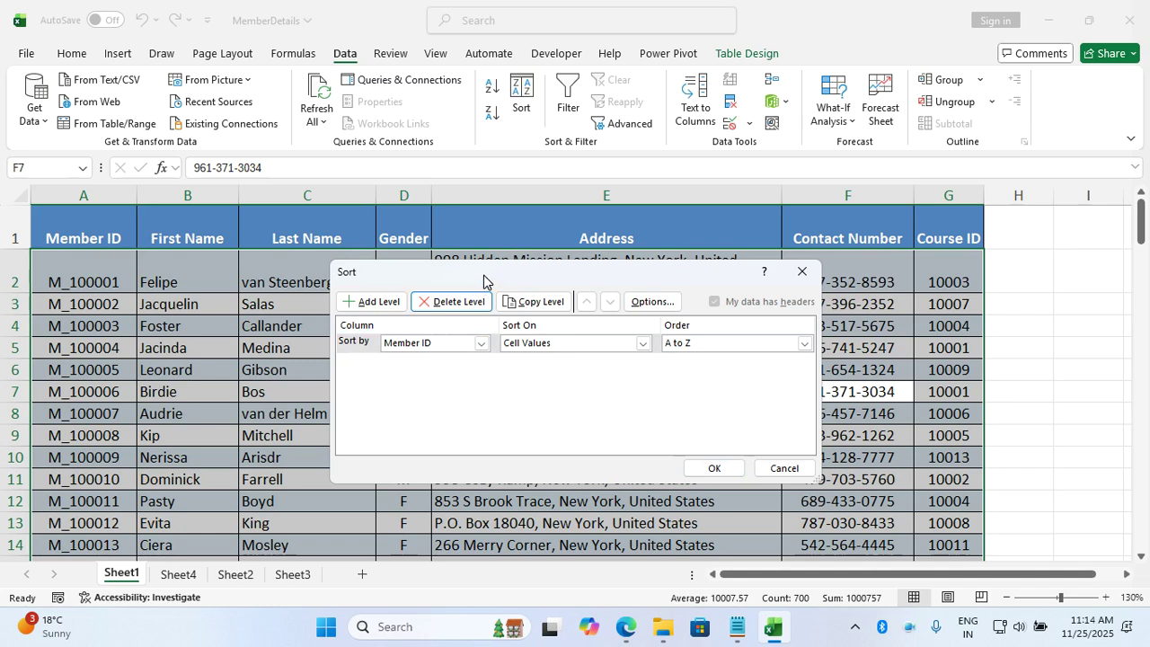
# Sort the member table by Gender cell values A to Z, adding Member ID cell values A to Z as the second level.
pyautogui.moveTo(484, 275); pyautogui.dragTo(580, 331)
pyautogui.click(561, 401)
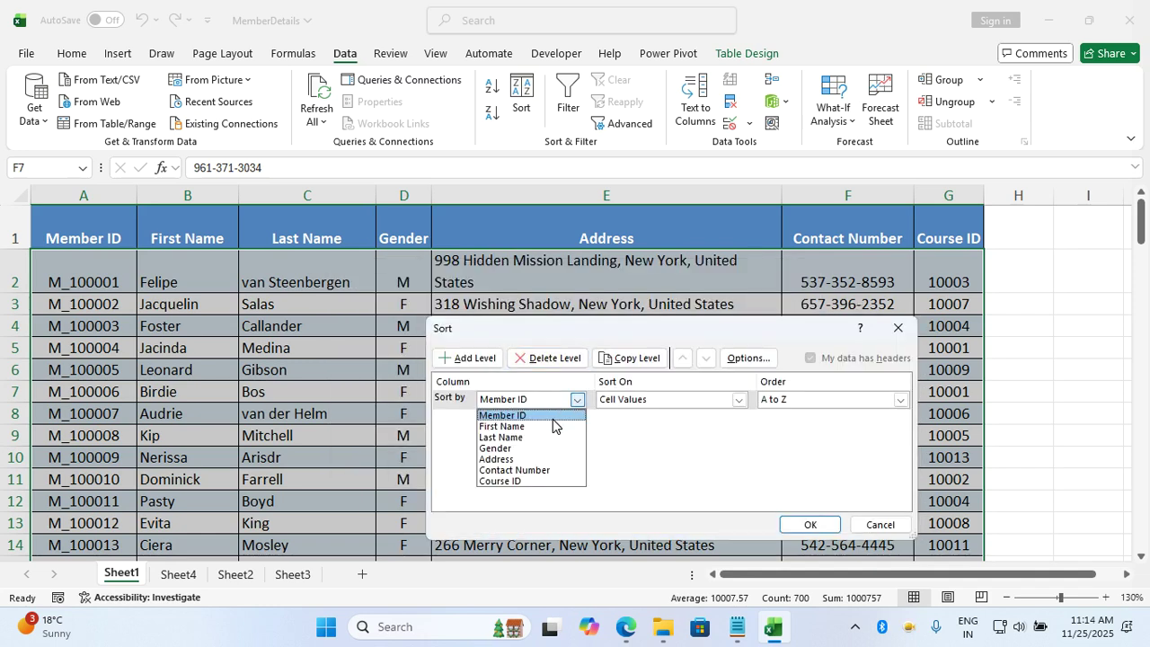
pyautogui.click(543, 449)
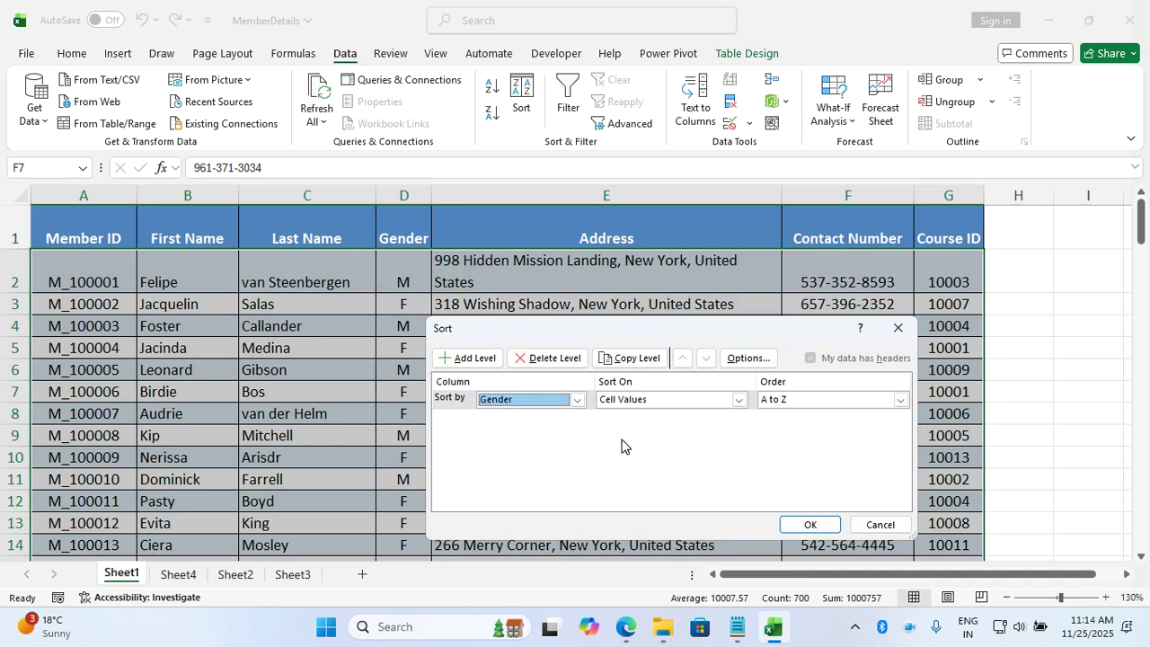
pyautogui.click(468, 357)
pyautogui.click(523, 418)
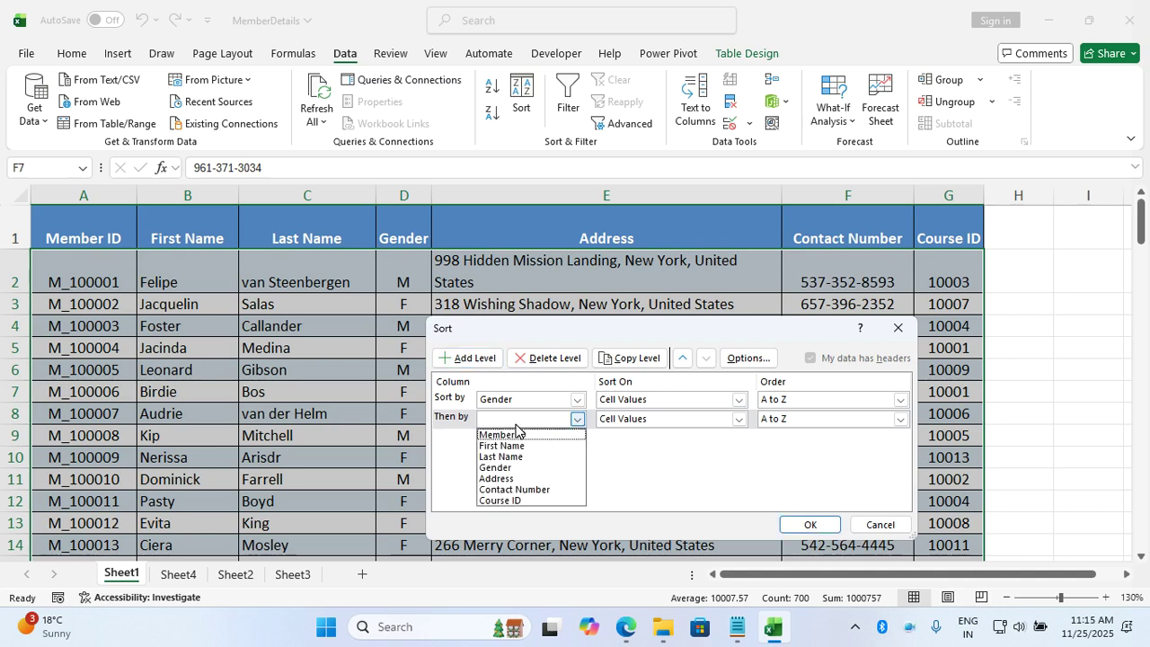
pyautogui.click(517, 430)
pyautogui.click(810, 524)
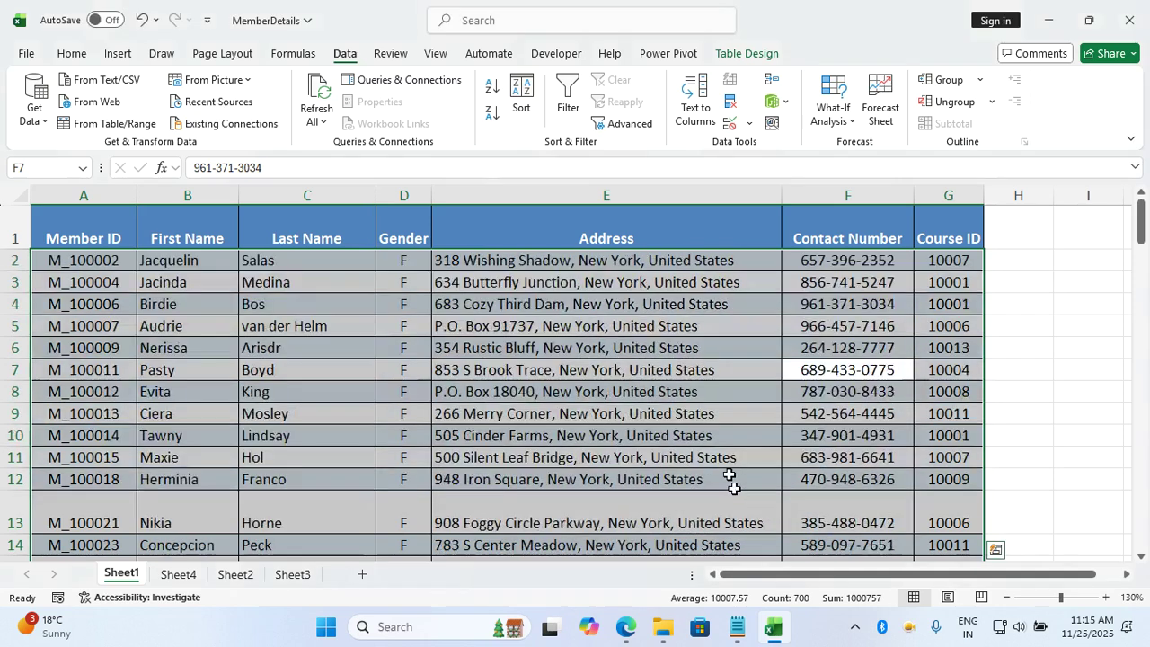
pyautogui.click(719, 460)
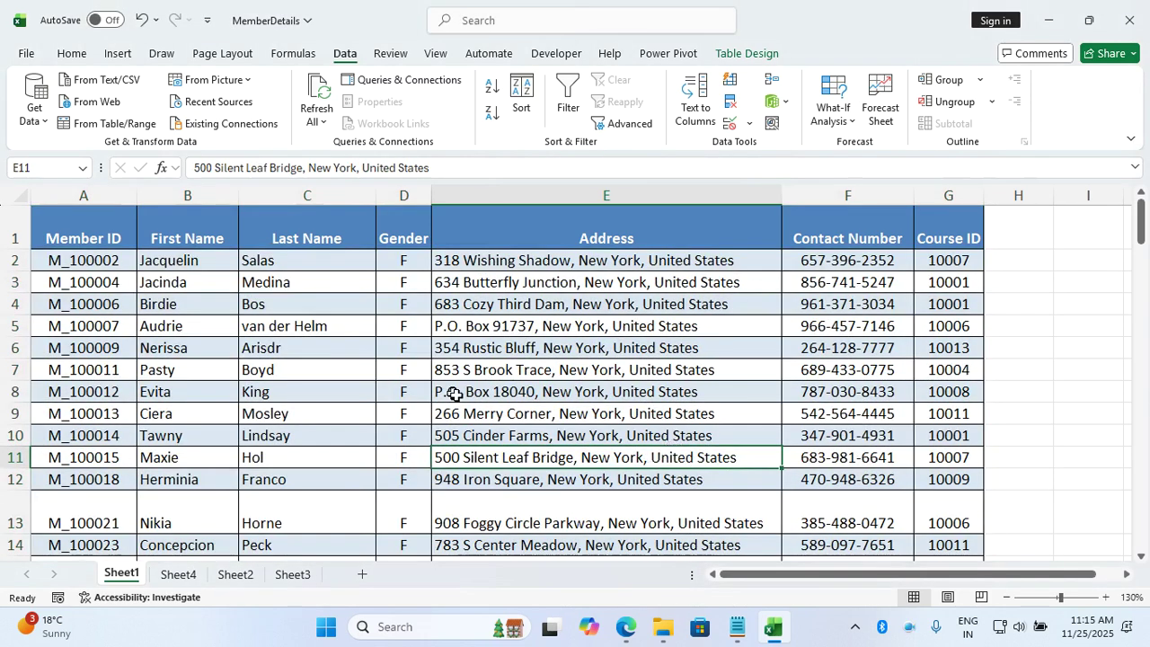
# Re-sort the whole member table with the Gender level ordered Z to A, keeping Member ID A to Z as the second level.
pyautogui.click(514, 396)
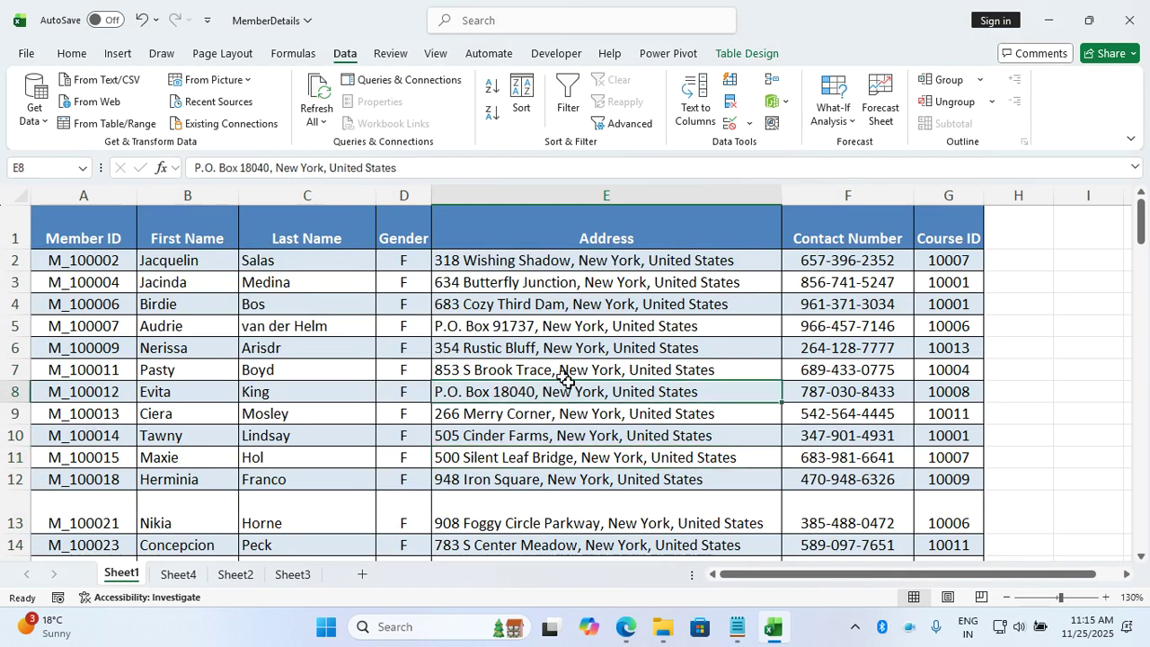
pyautogui.hotkey('ctrl', 'a')
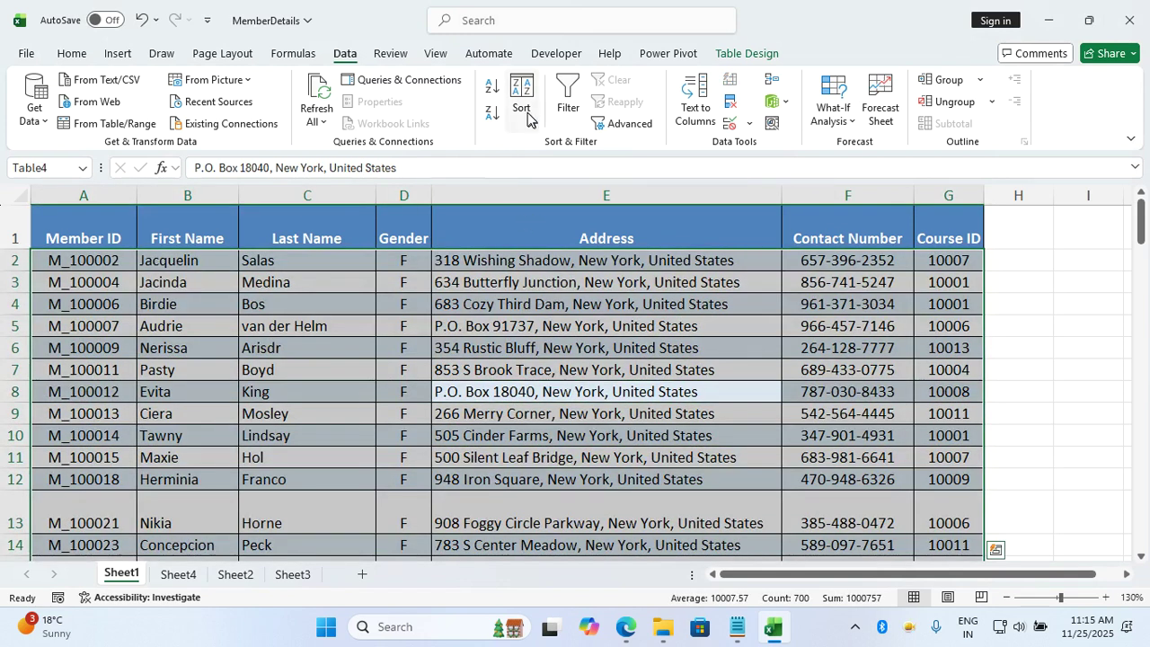
pyautogui.click(529, 120)
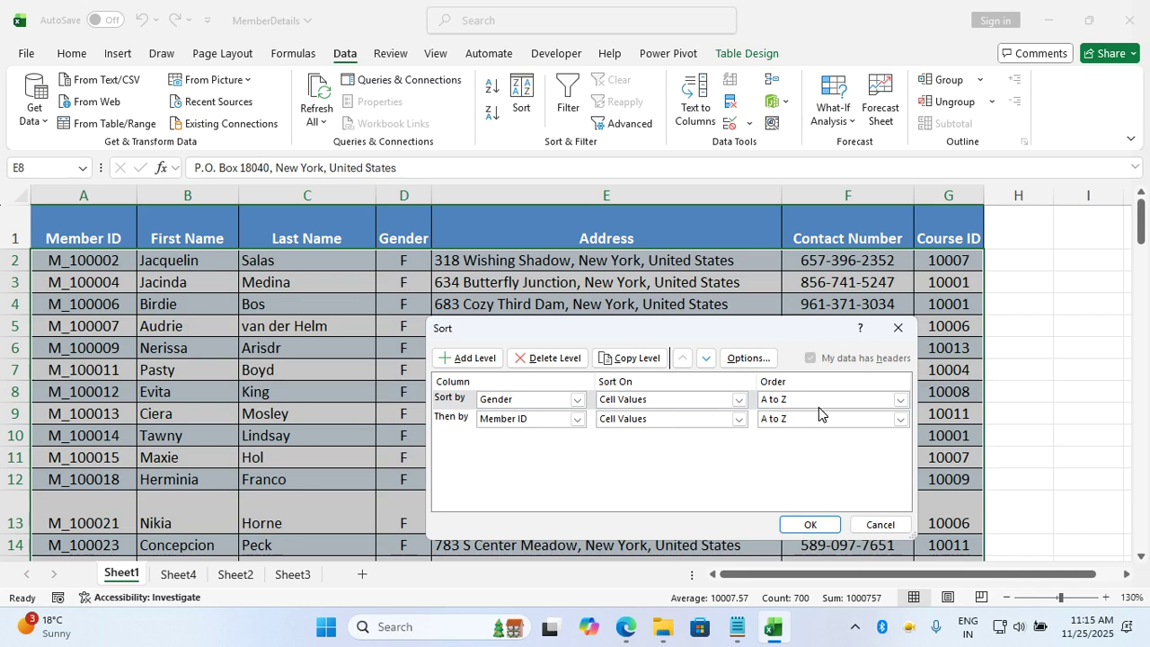
pyautogui.click(818, 402)
pyautogui.click(795, 422)
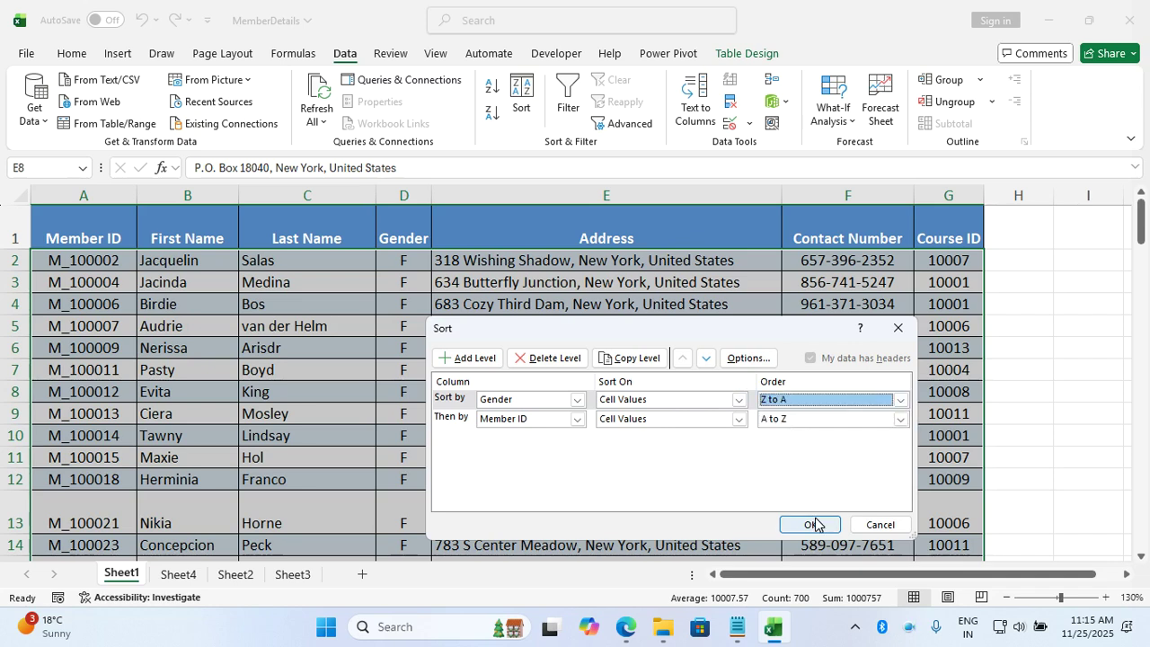
pyautogui.click(816, 524)
pyautogui.click(786, 423)
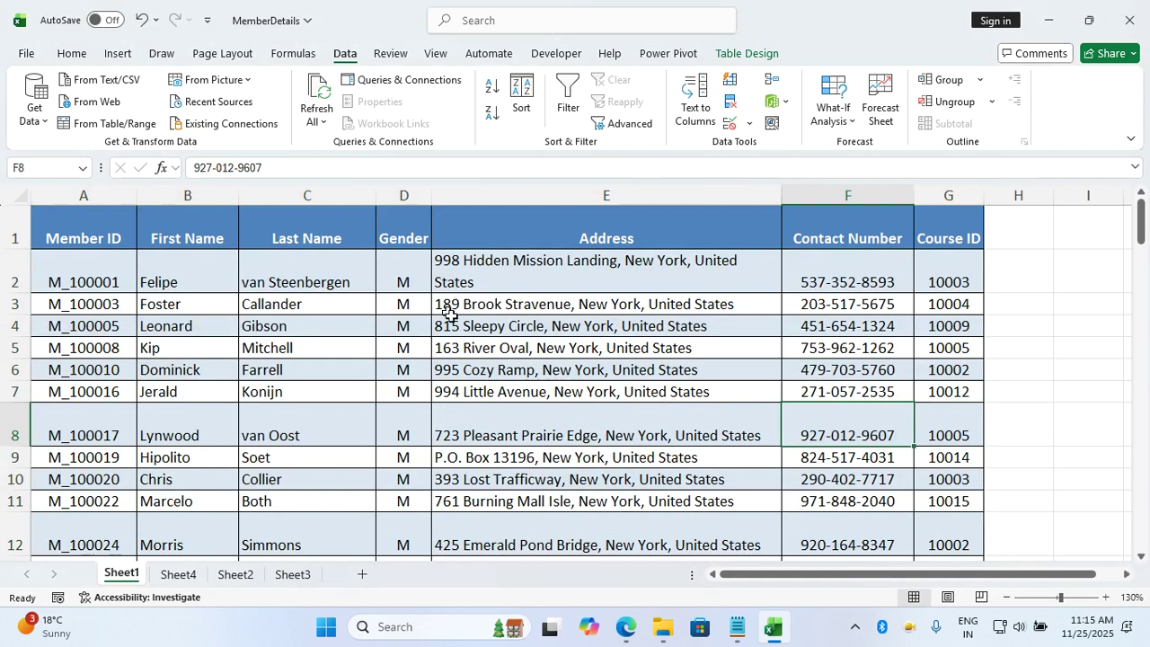
# Examine the male group by highlighting its rows from Member ID to Gender and checking the Member ID order down to the female group.
pyautogui.moveTo(406, 284); pyautogui.dragTo(409, 458)
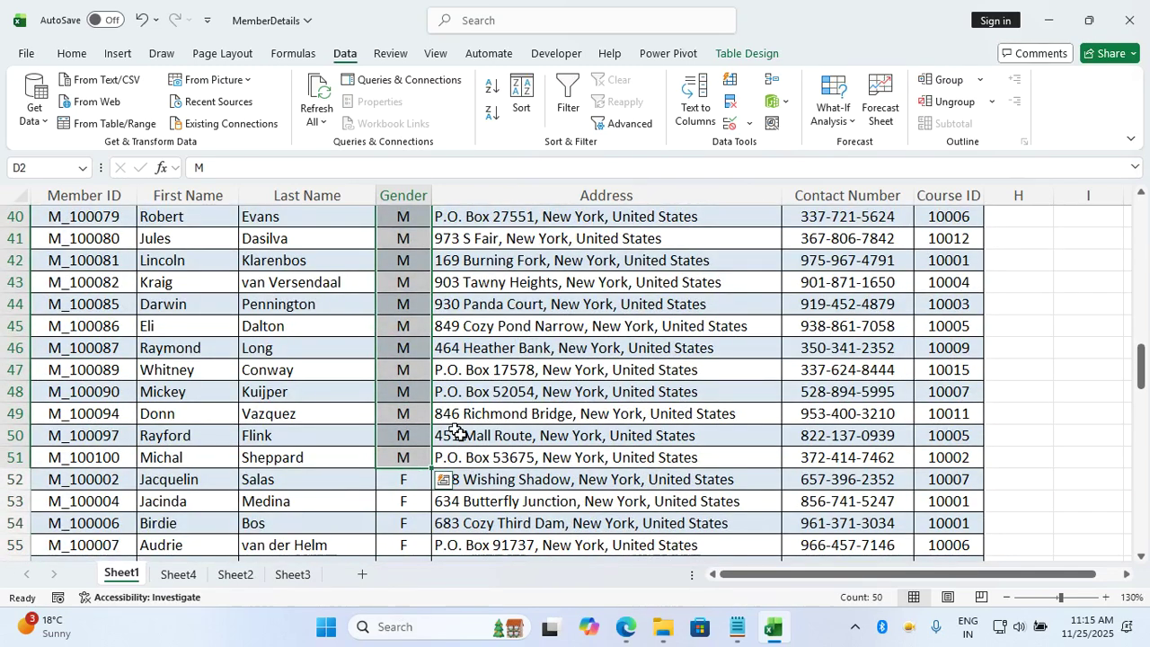
pyautogui.hotkey('shift', 'Left')
pyautogui.hotkey('shift', 'Left')
pyautogui.hotkey('shift', 'Left')
pyautogui.scroll(1, 53, 189)
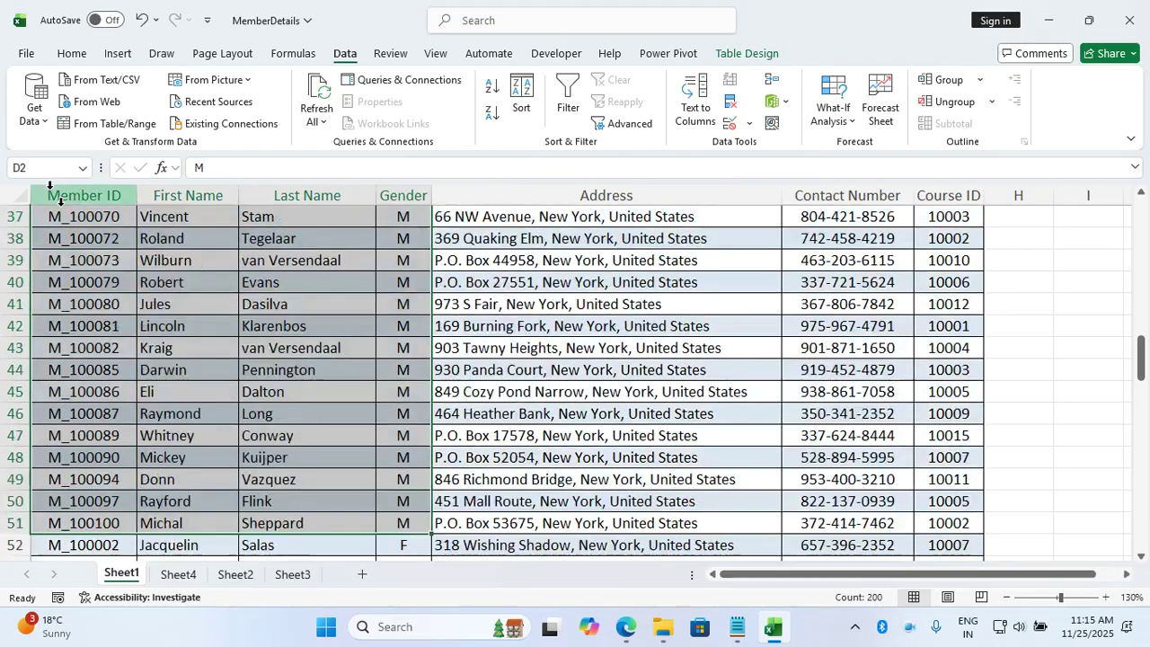
pyautogui.scroll(12, 180, 321)
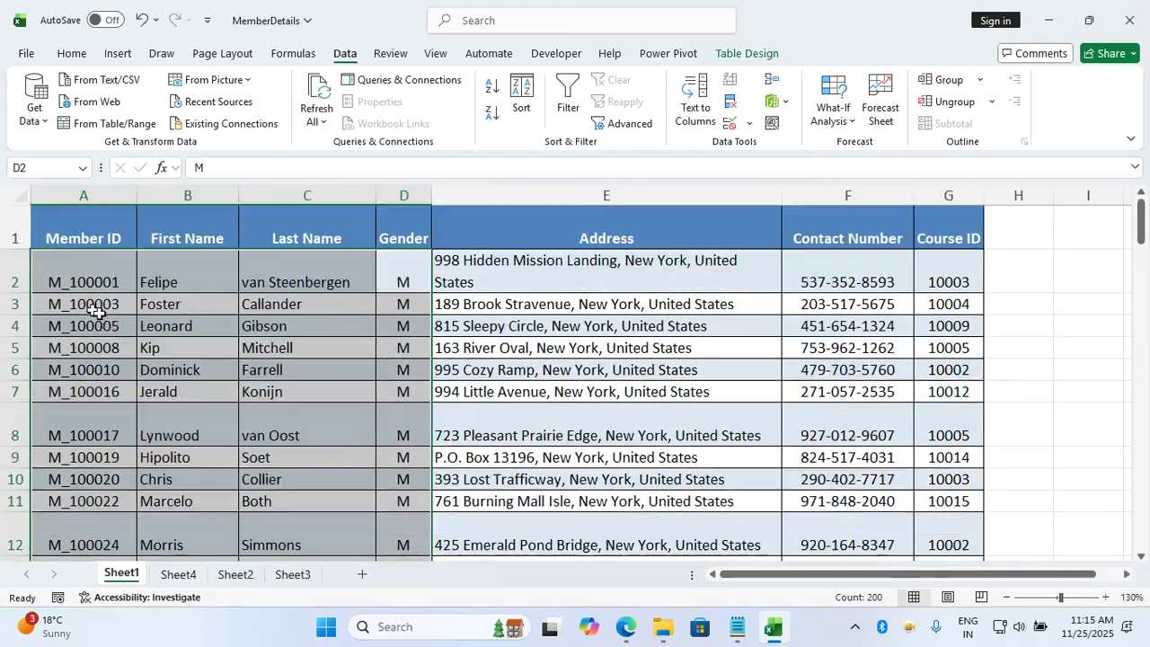
pyautogui.scroll(-6, 86, 396)
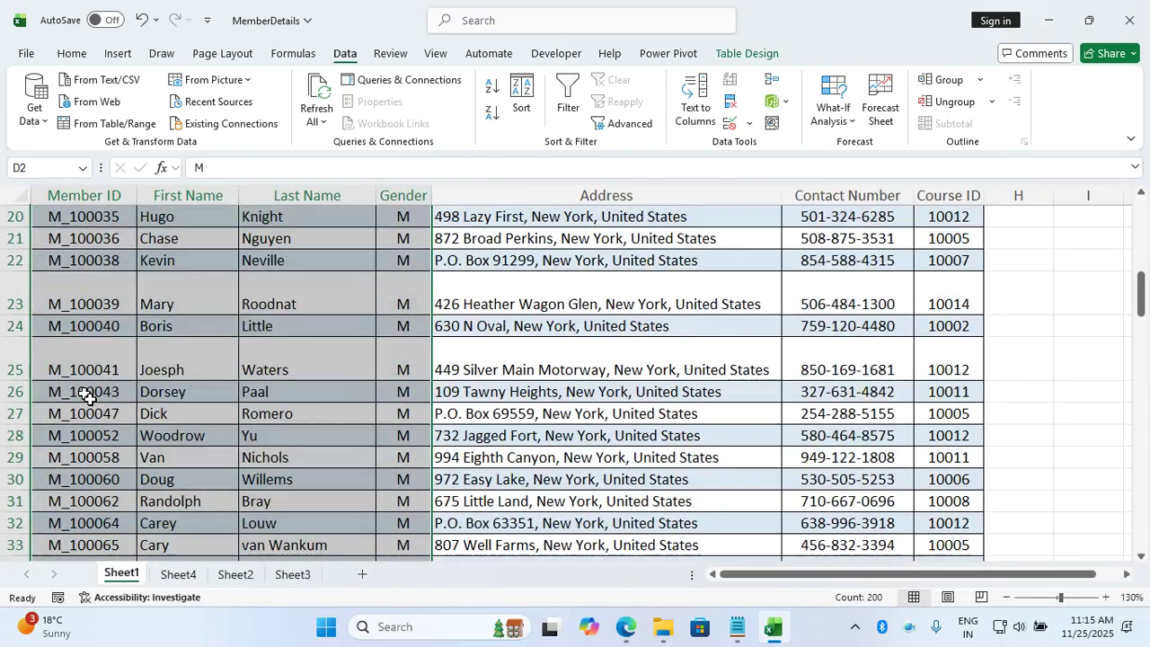
pyautogui.scroll(-10, 86, 395)
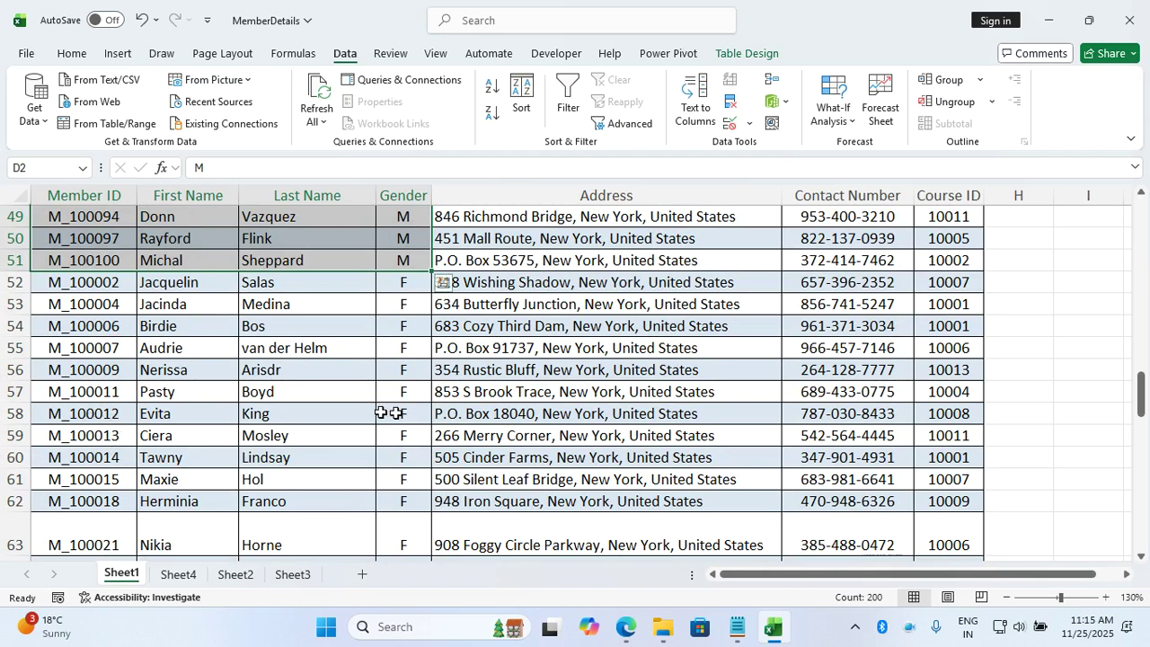
pyautogui.click(544, 374)
# Close the MemberDetails workbook without saving and open the StaffDetails workbook from another task folder in Chapter 01.
pyautogui.click(1139, 29)
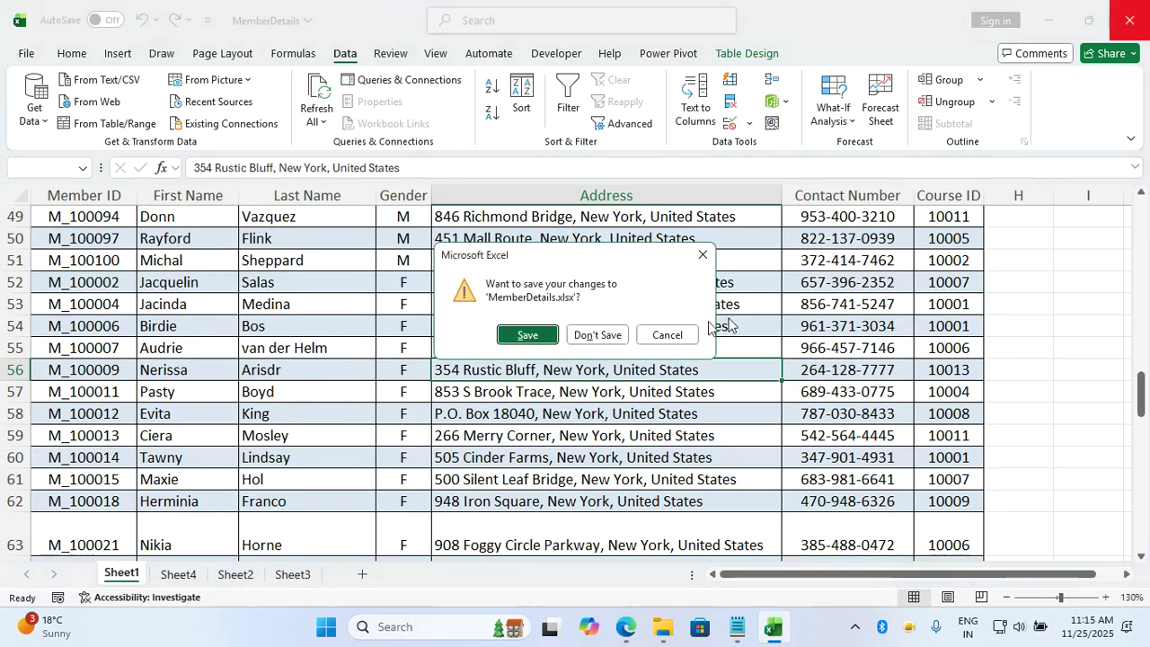
pyautogui.click(602, 340)
pyautogui.click(540, 326)
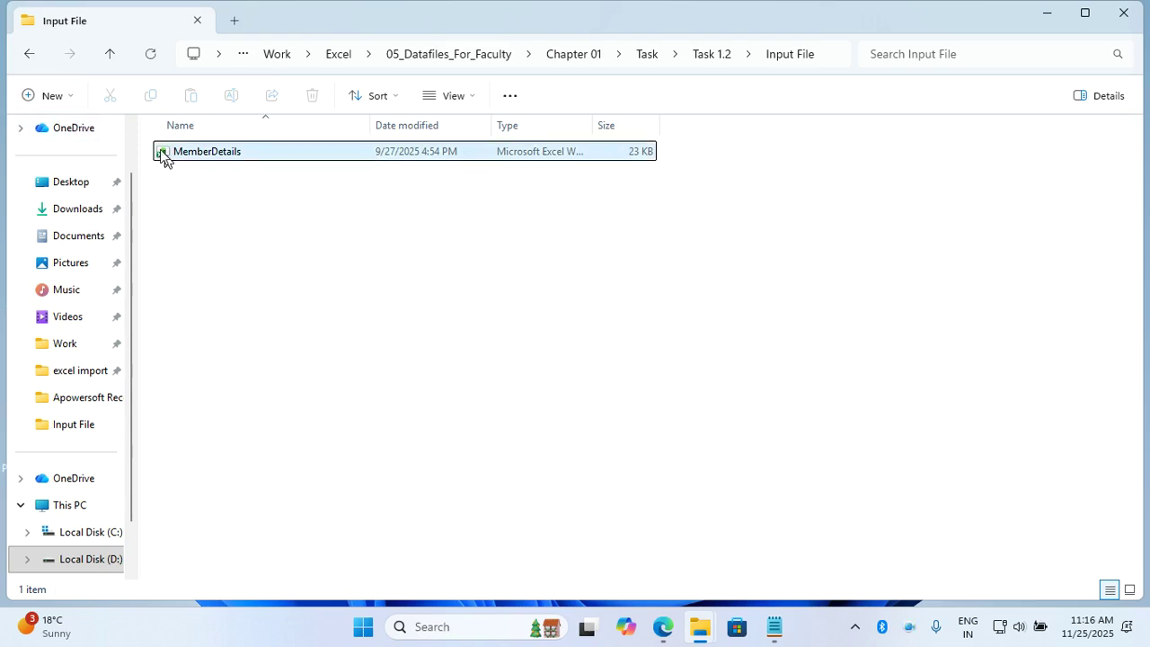
pyautogui.click(119, 52)
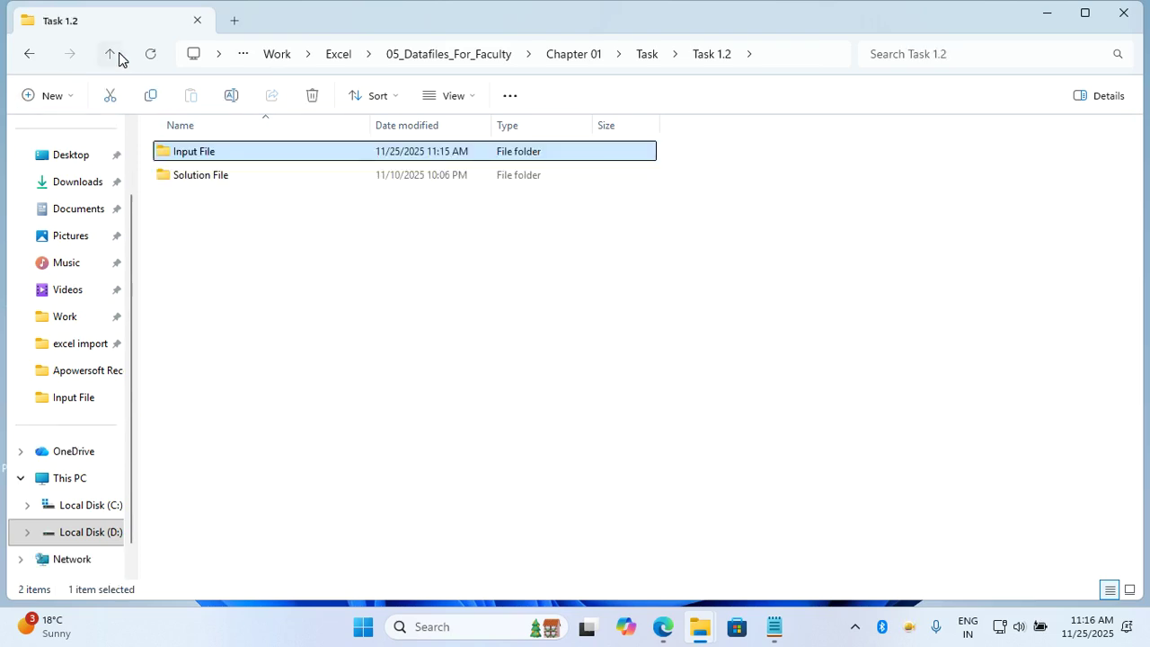
pyautogui.click(119, 52)
pyautogui.doubleClick(195, 202)
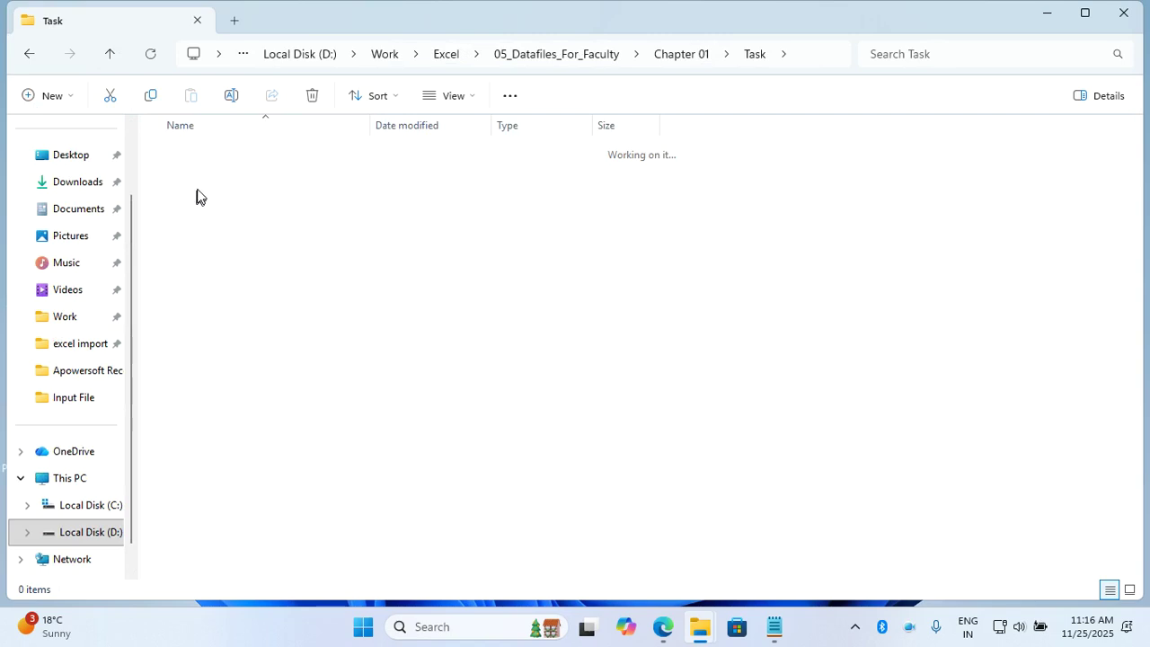
pyautogui.doubleClick(200, 153)
pyautogui.doubleClick(201, 158)
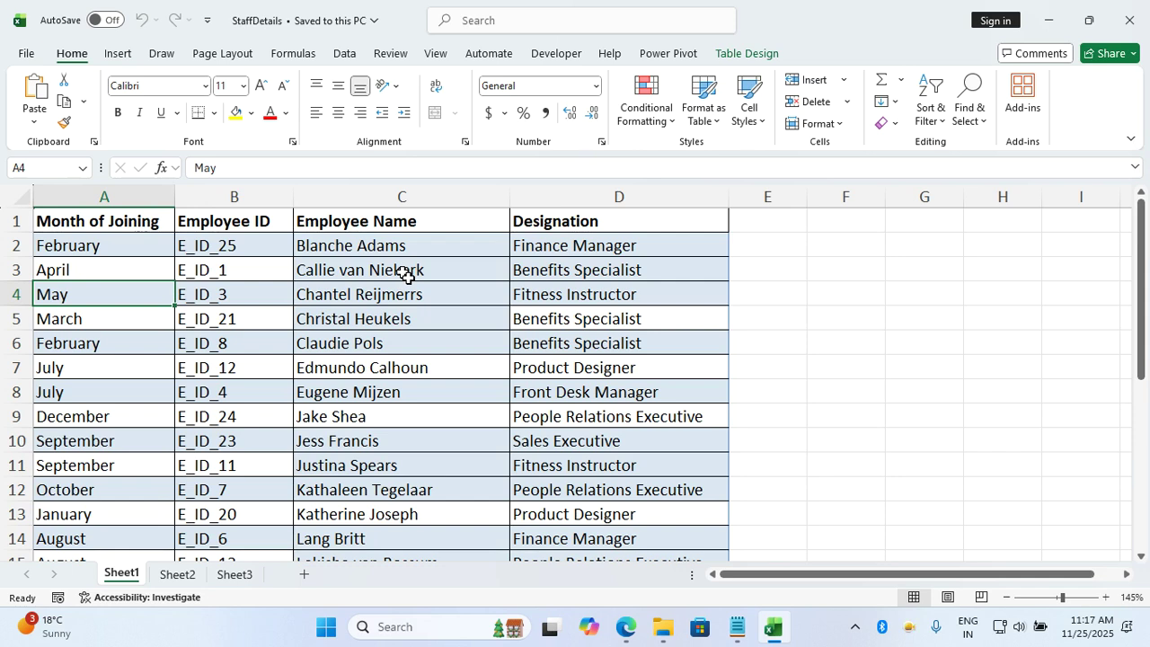
# Examine the order of the months in the Month of Joining column by highlighting its first rows.
pyautogui.click(445, 409)
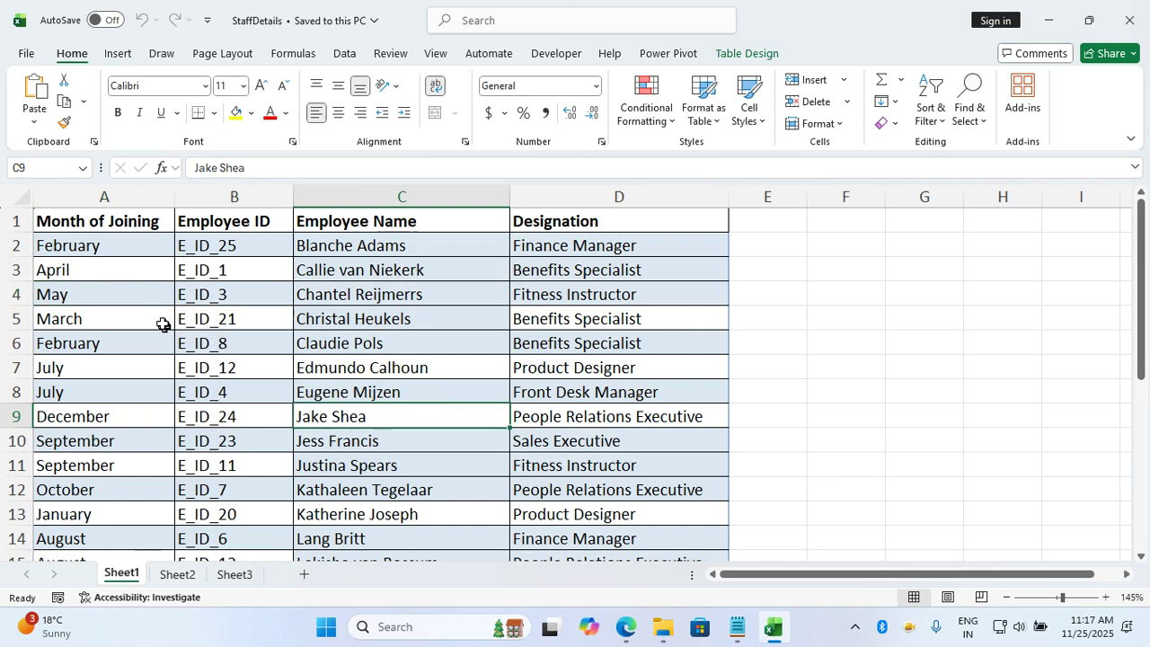
pyautogui.moveTo(117, 254); pyautogui.dragTo(121, 440)
pyautogui.click(309, 349)
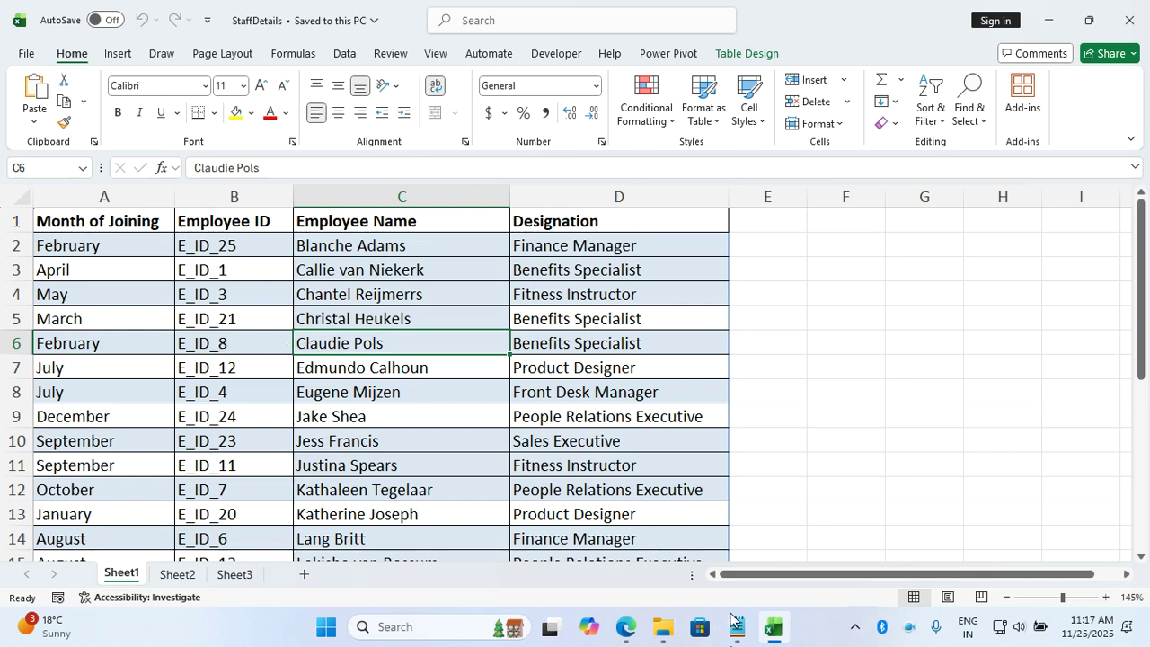
# Sort the whole staff table by Month of Joining on cell values, A to Z.
pyautogui.click(277, 350)
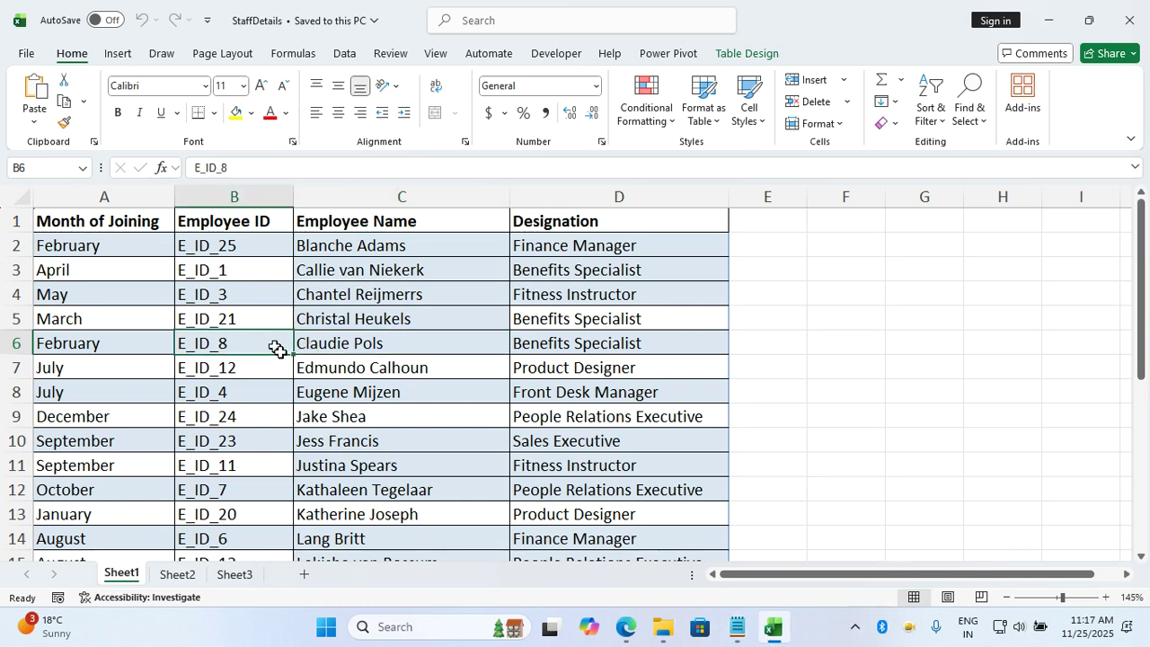
pyautogui.hotkey('ctrl', 'a')
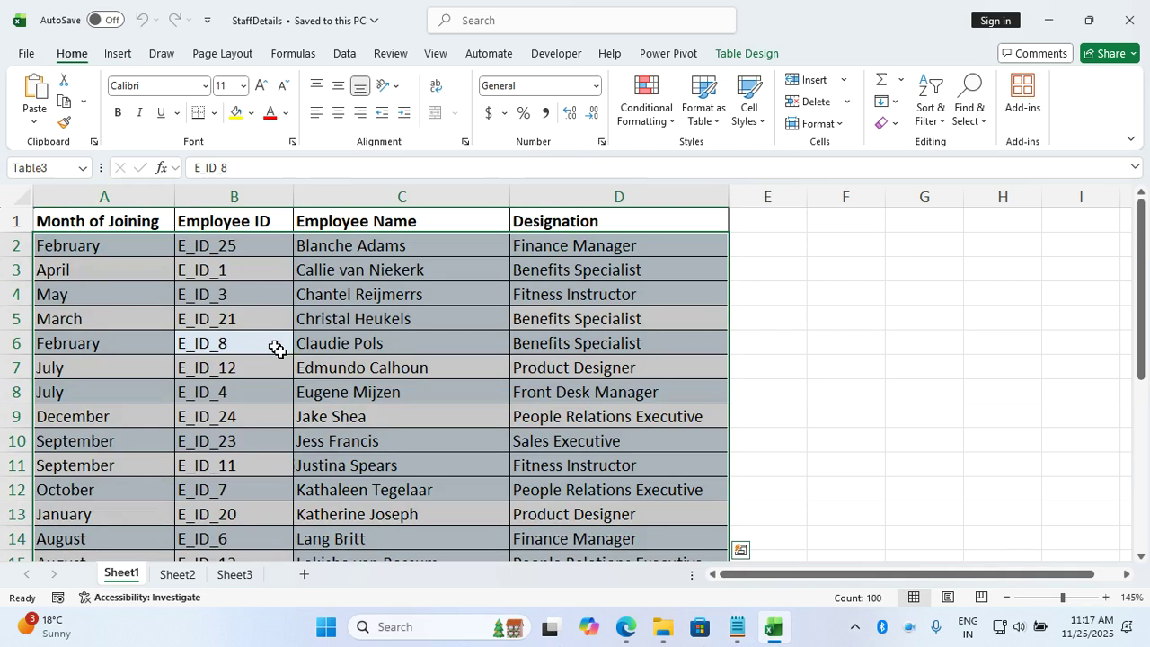
pyautogui.click(344, 53)
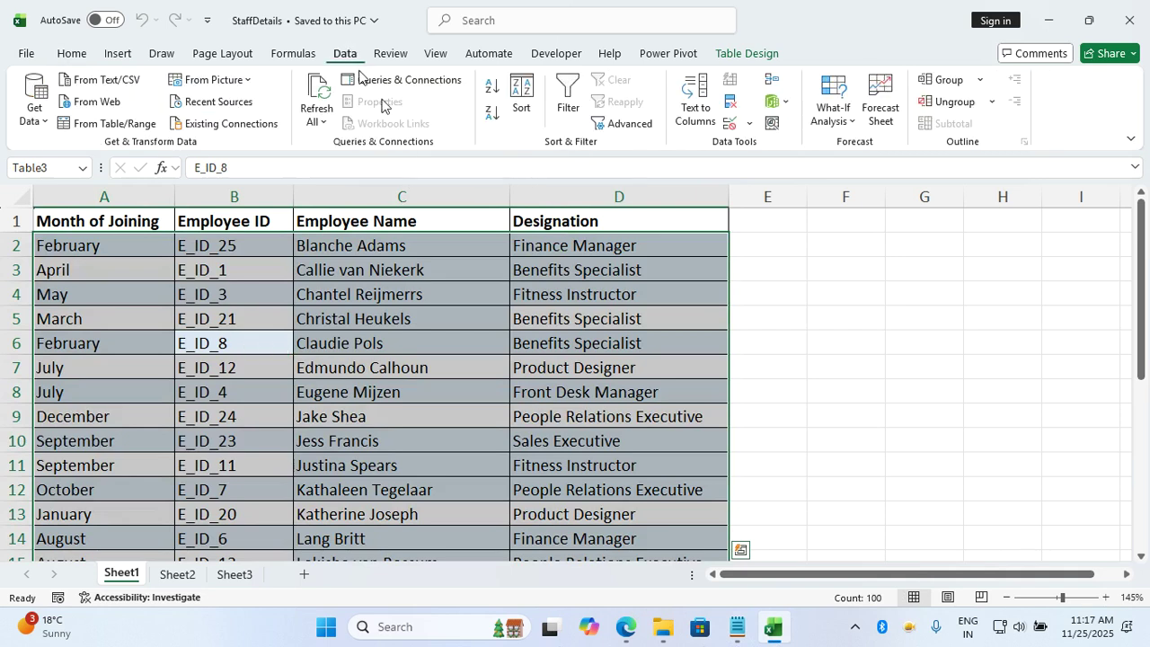
pyautogui.click(521, 98)
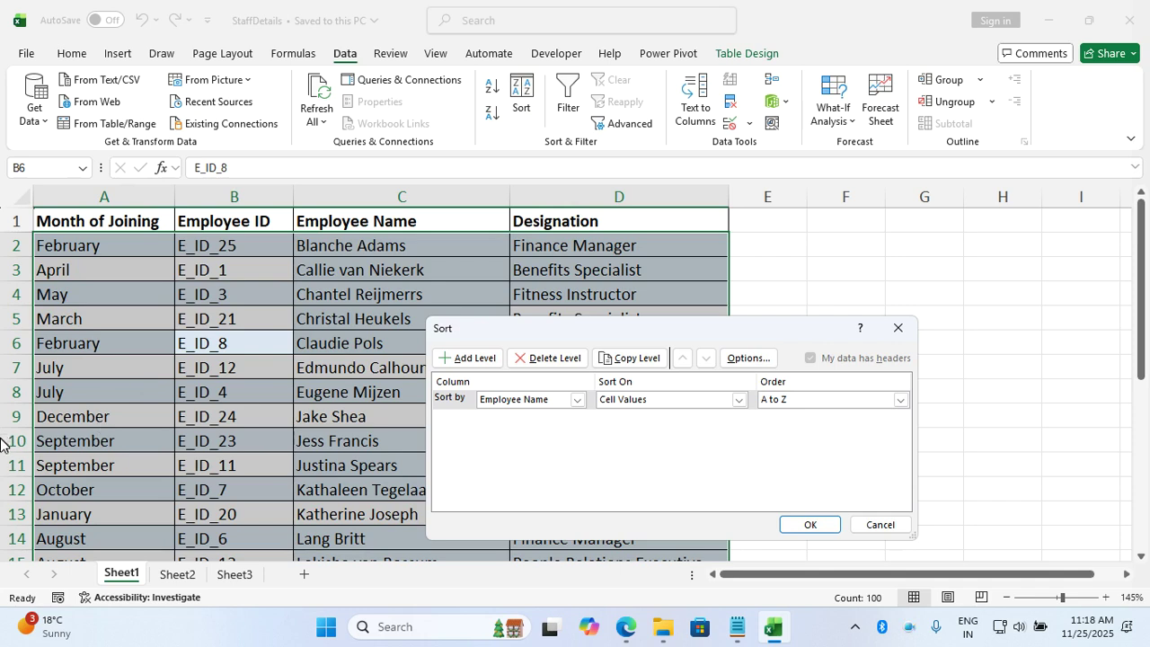
pyautogui.click(508, 399)
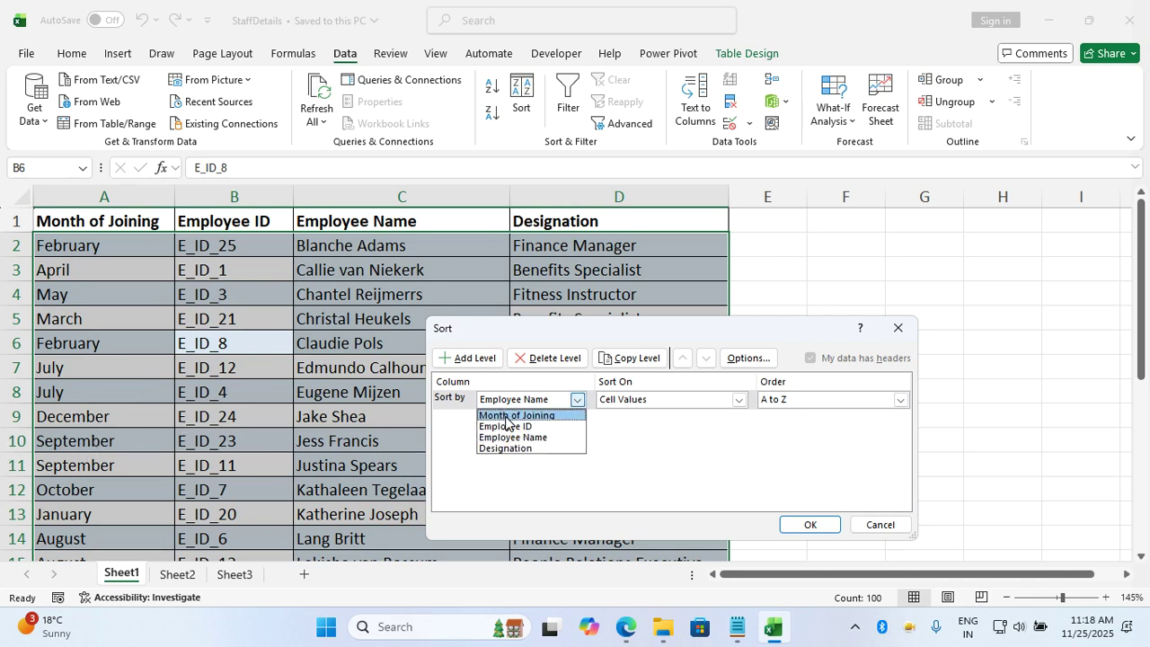
pyautogui.click(509, 413)
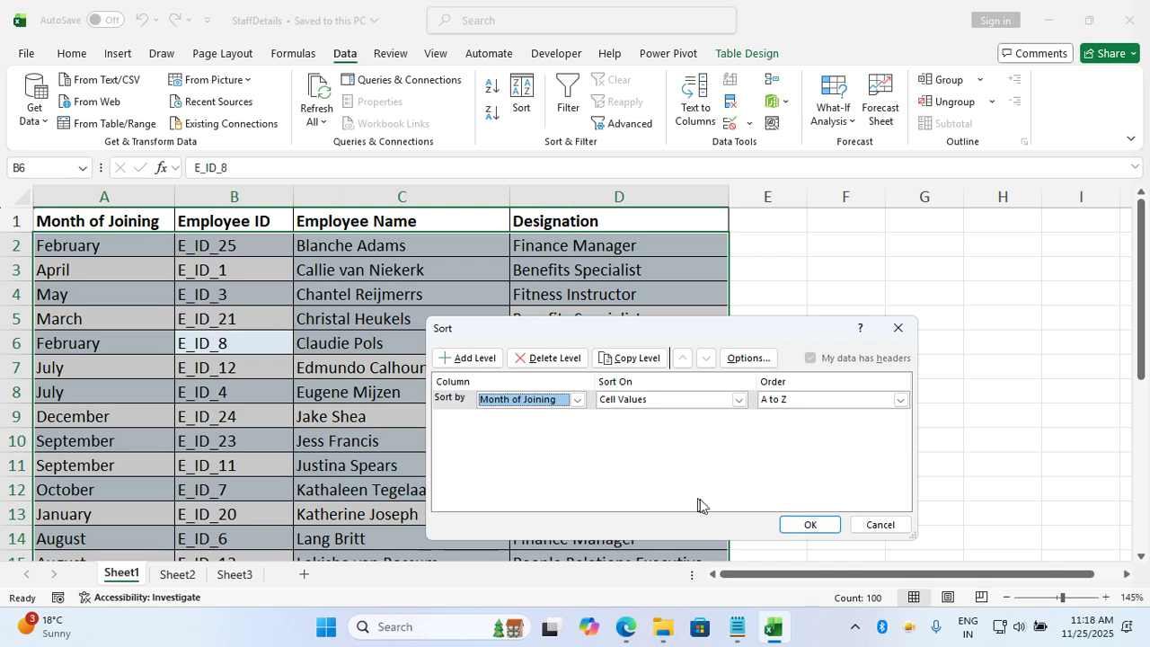
pyautogui.click(792, 527)
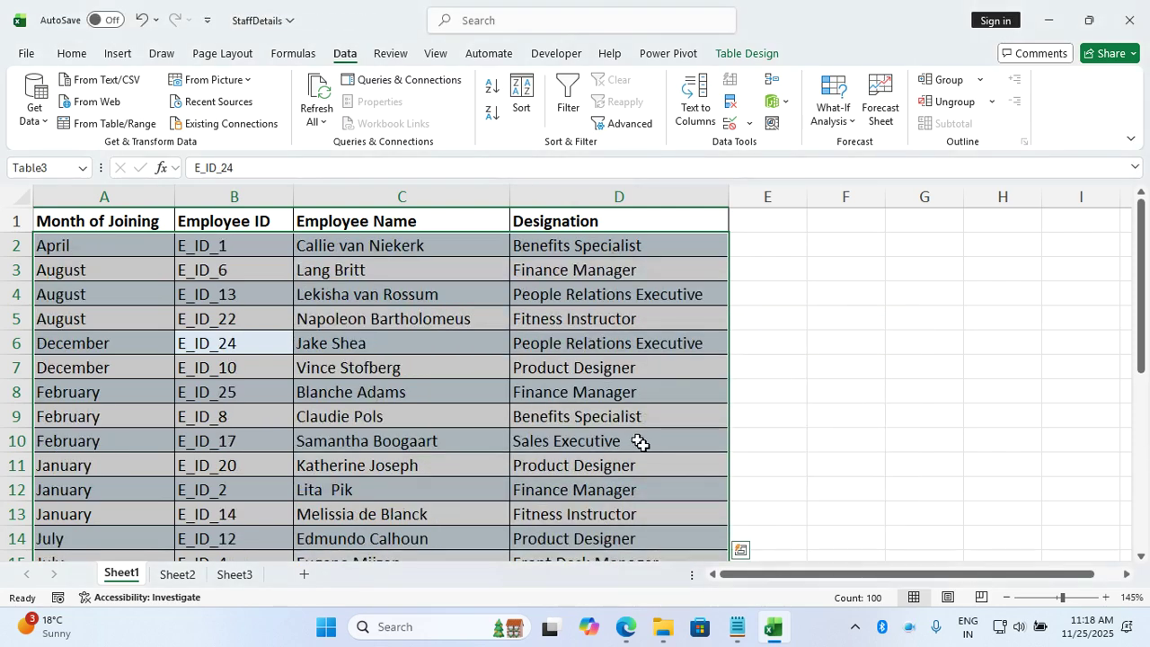
# Check how the months are ordered in the sorted Month of Joining column by highlighting its first eight entries.
pyautogui.click(639, 442)
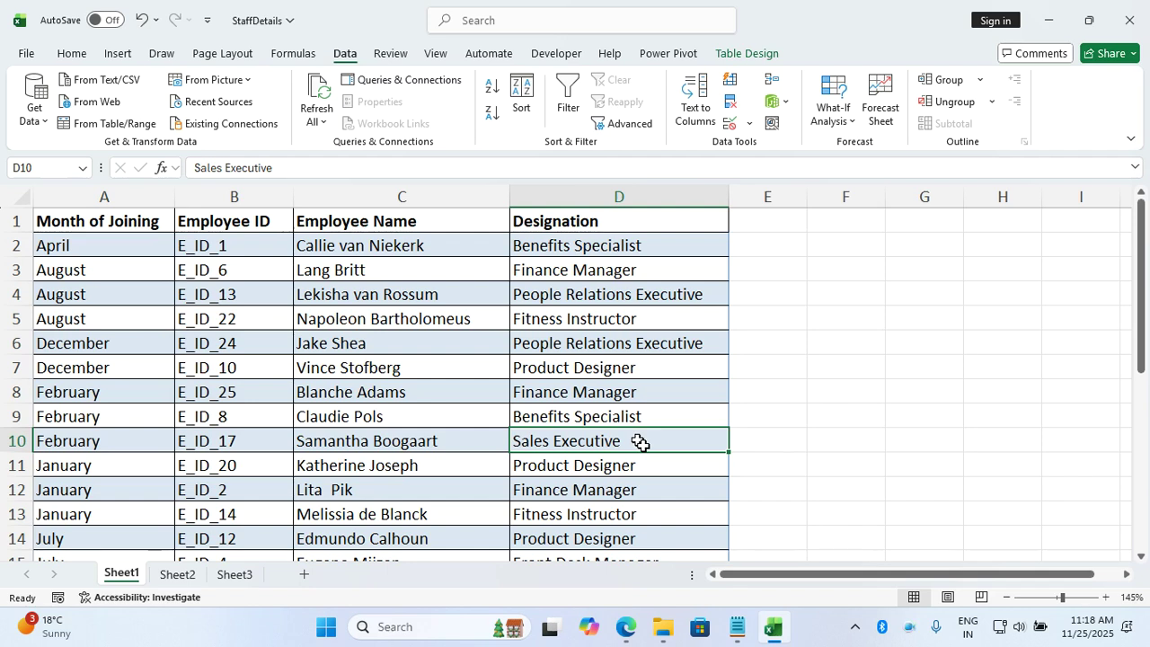
pyautogui.moveTo(101, 246); pyautogui.dragTo(139, 421)
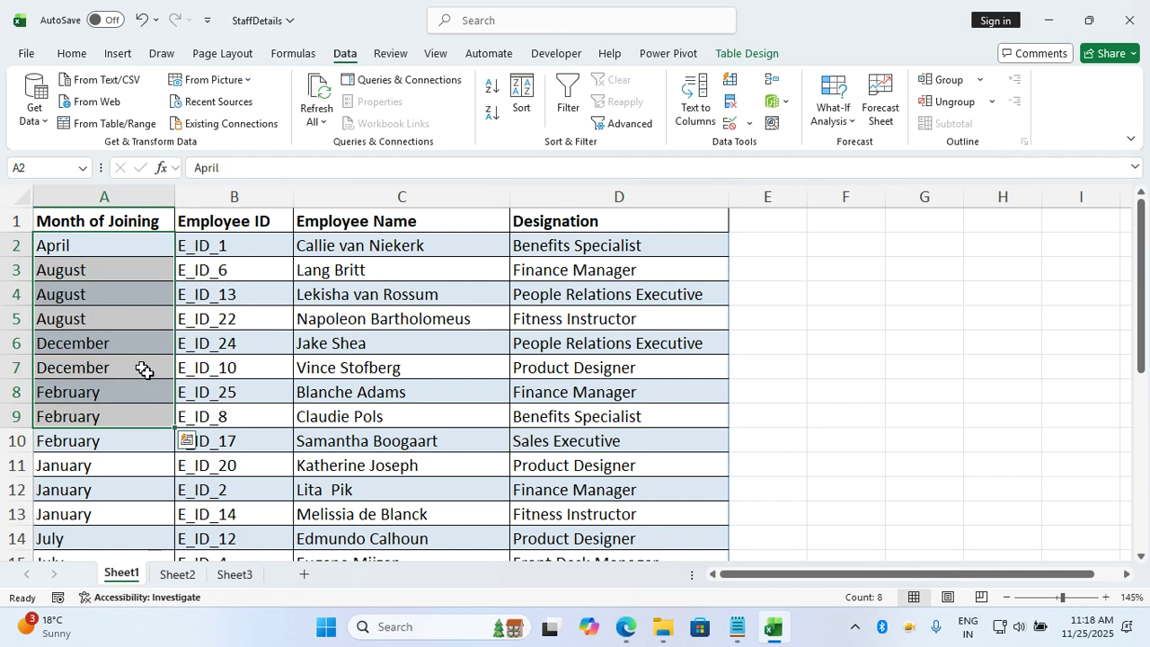
pyautogui.click(154, 275)
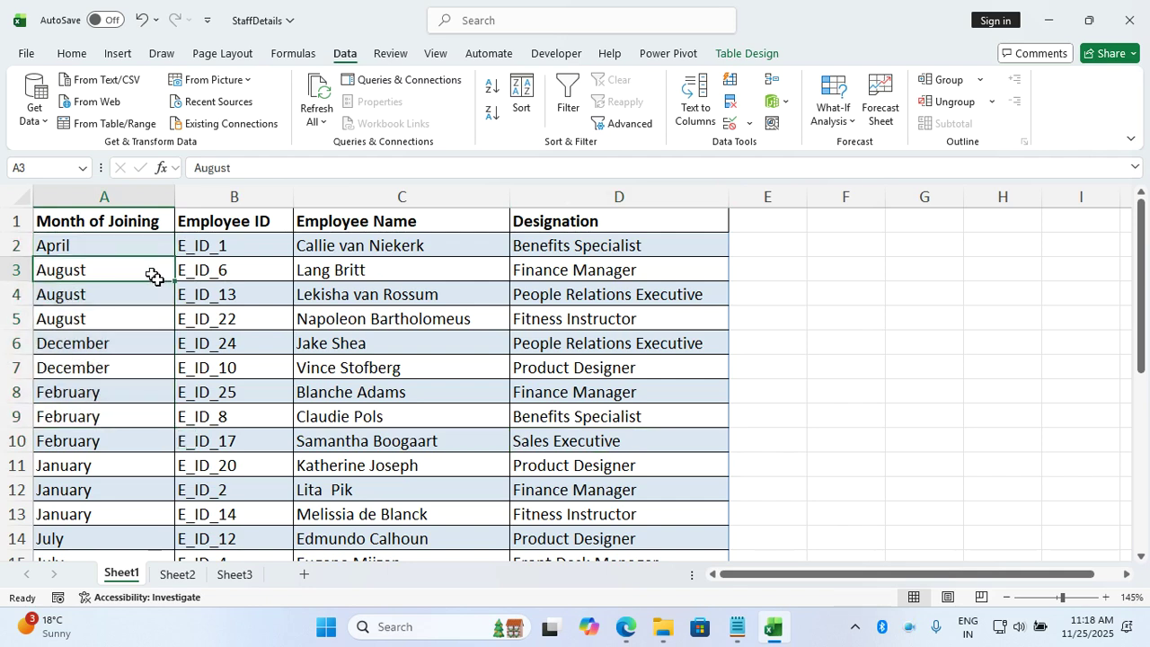
# Switch to the Session #1 notes in Notepad and add the heading "3. custom sorting:" below the multilevel sorting section.
pyautogui.click(153, 349)
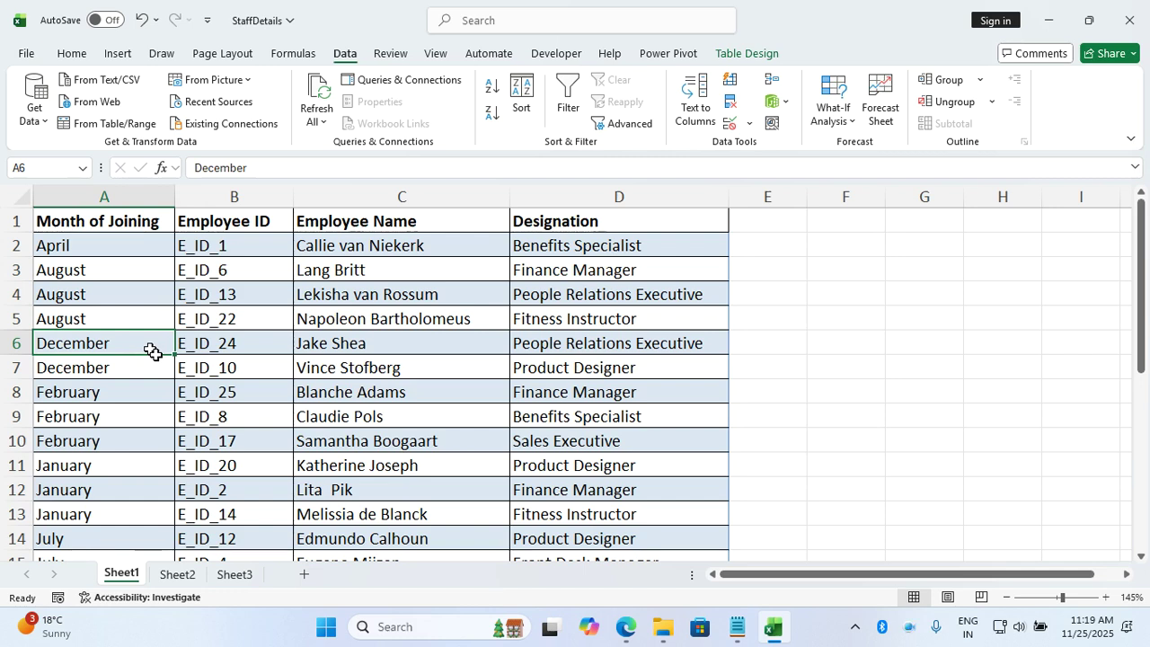
pyautogui.moveTo(665, 627)
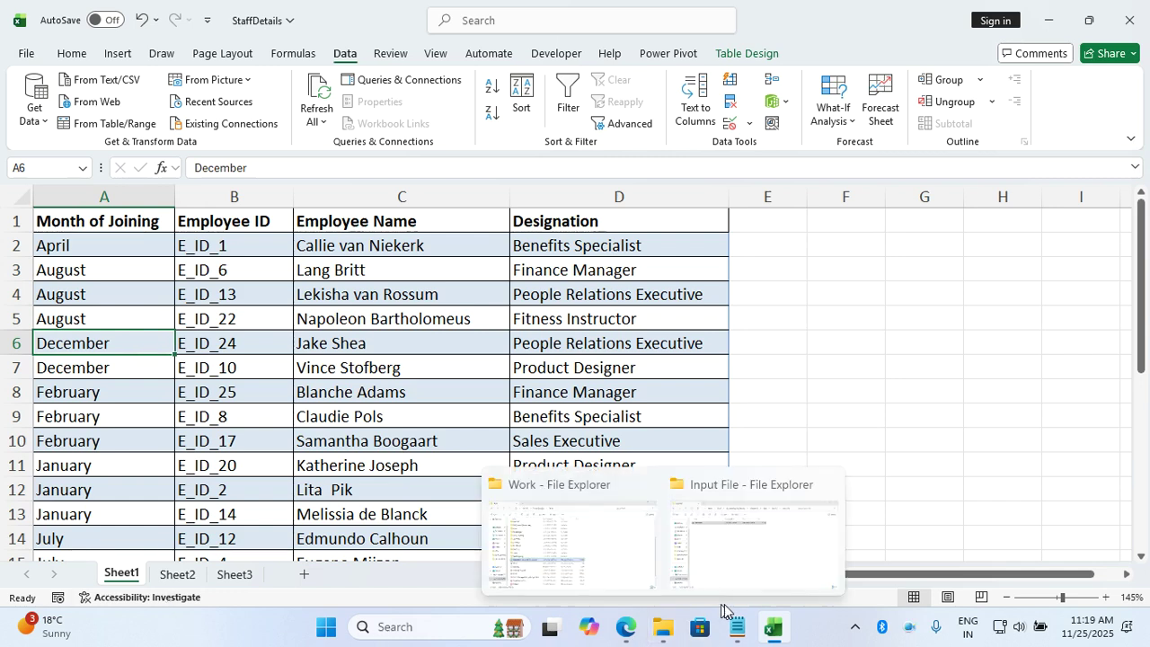
pyautogui.click(544, 441)
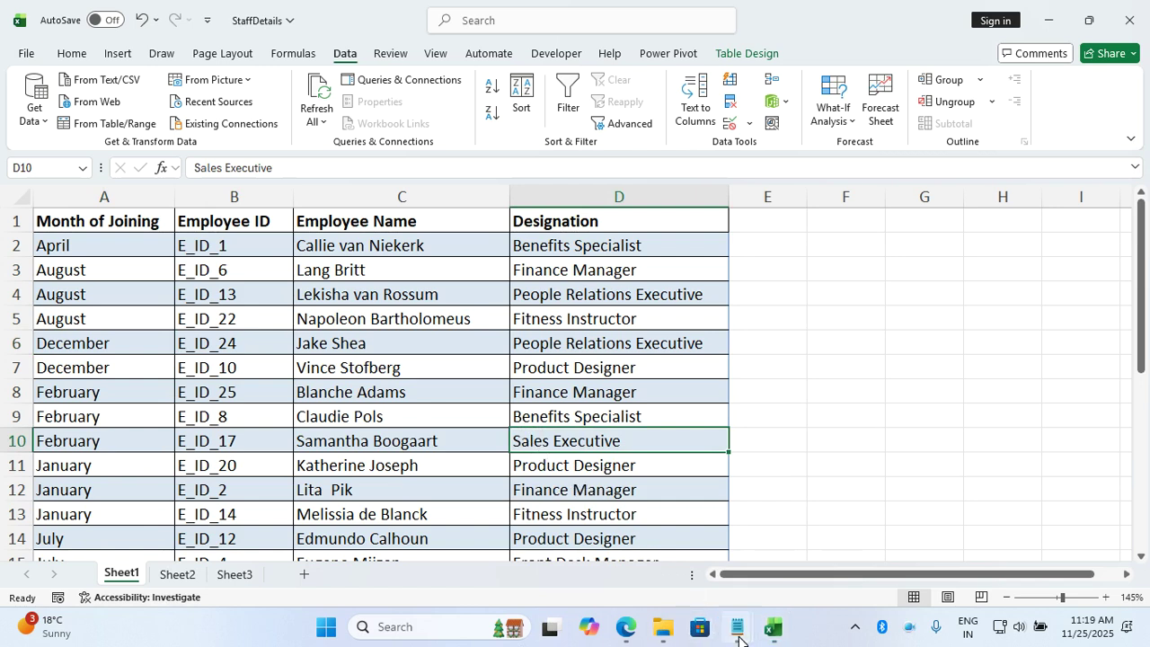
pyautogui.moveTo(737, 626)
pyautogui.click(799, 539)
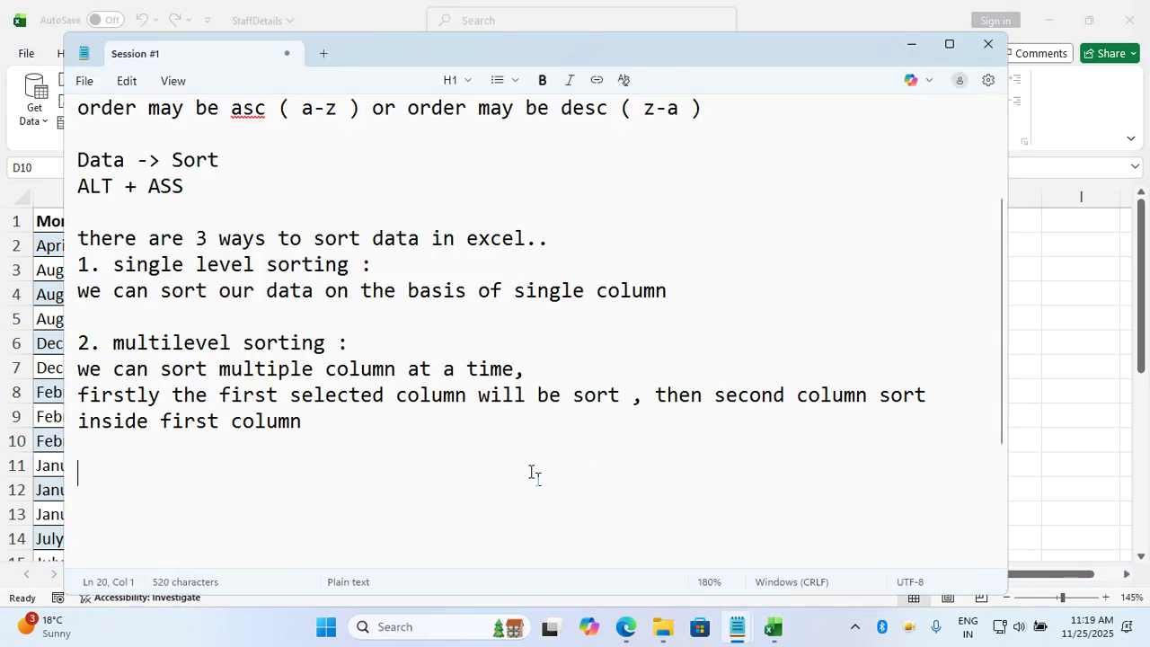
pyautogui.press('Return')
pyautogui.press('Return')
pyautogui.press('Up')
pyautogui.press('Up')
pyautogui.write('3. cu')
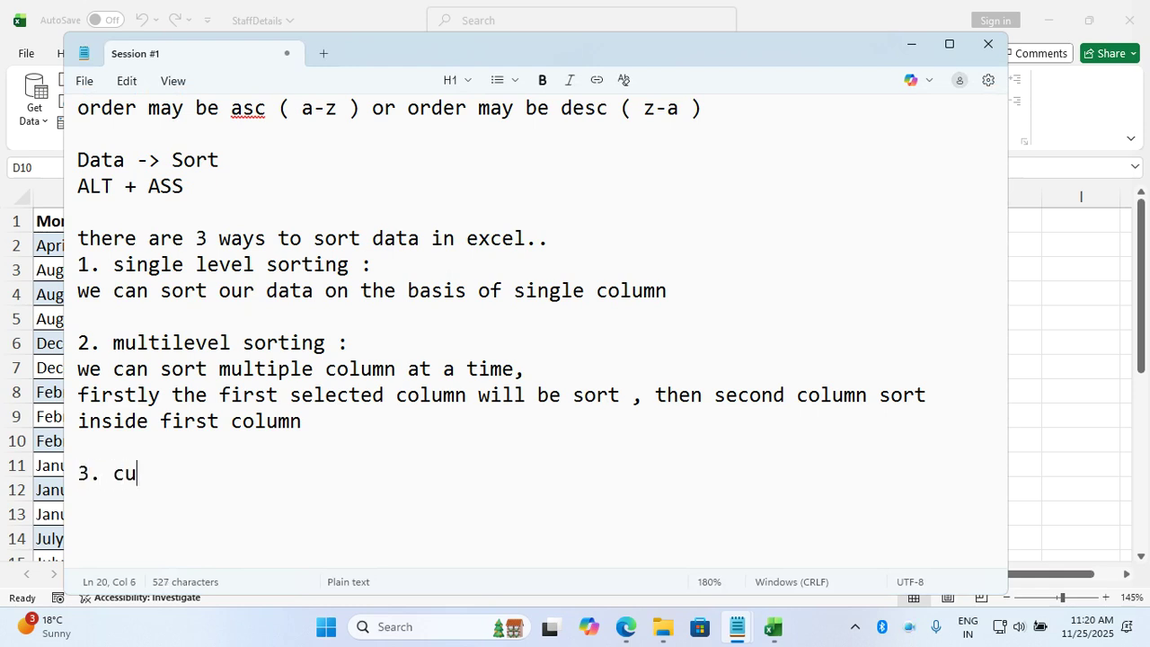
pyautogui.write('stom so')
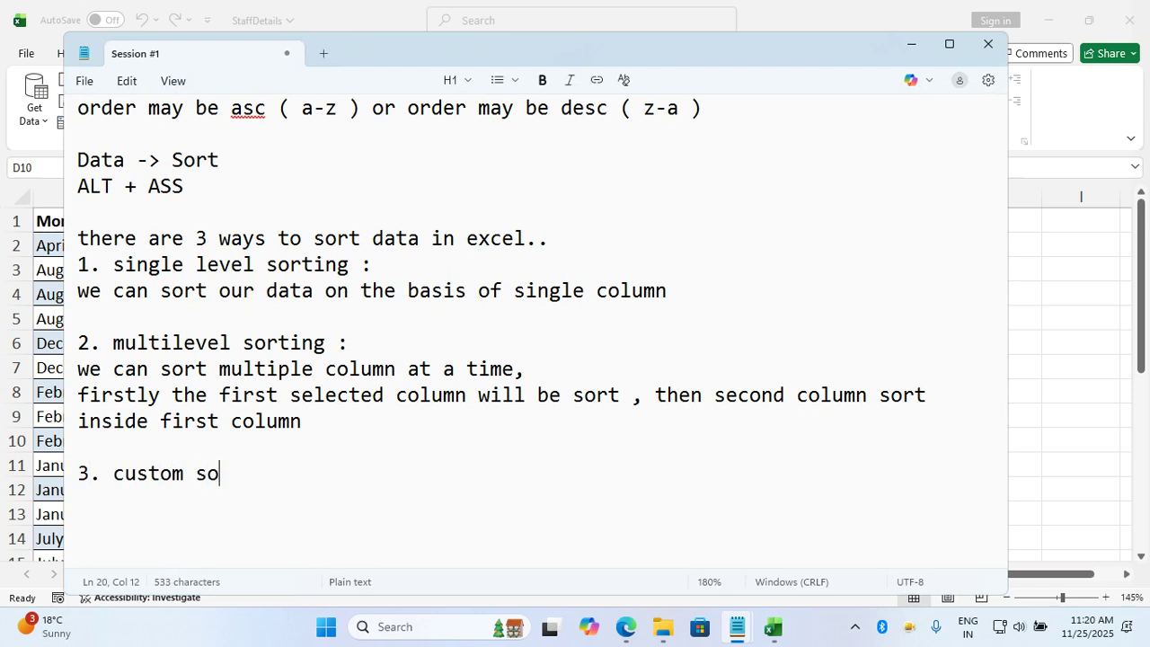
pyautogui.write('rting:')
pyautogui.press('Return')
pyautogui.write('-')
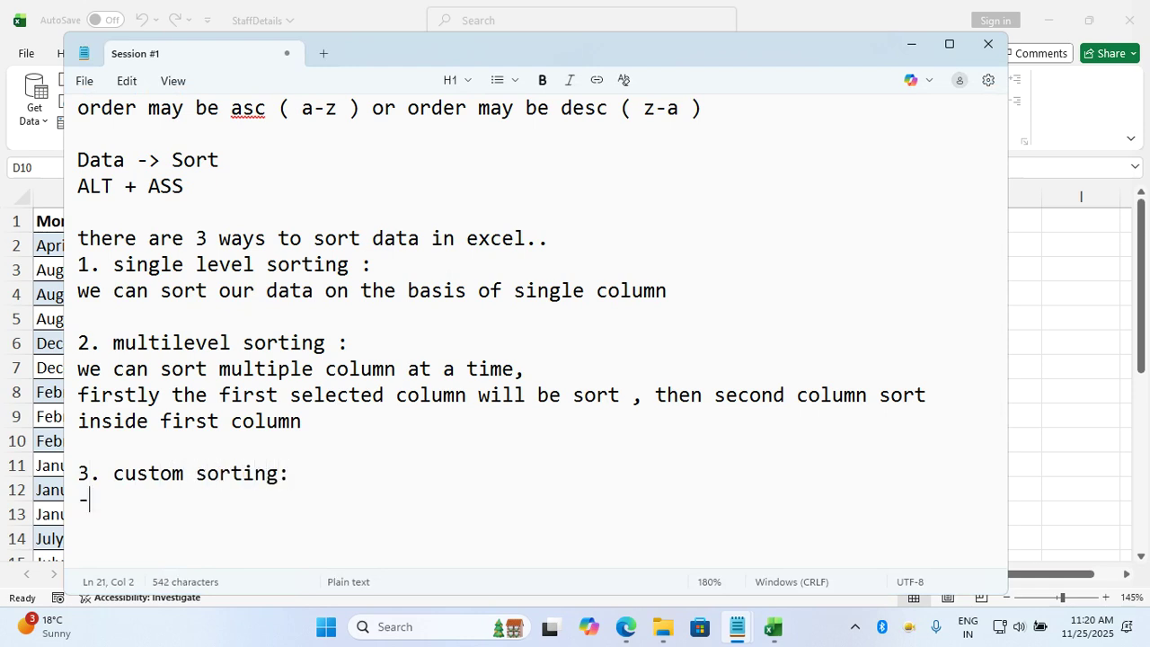
pyautogui.write('---------------')
pyautogui.press('BackSpace')
pyautogui.press('BackSpace')
pyautogui.press('BackSpace')
pyautogui.press('BackSpace')
pyautogui.press('BackSpace')
pyautogui.press('BackSpace')
pyautogui.press('BackSpace')
pyautogui.press('BackSpace')
pyautogui.press('BackSpace')
pyautogui.press('BackSpace')
pyautogui.press('BackSpace')
pyautogui.press('BackSpace')
pyautogui.press('BackSpace')
pyautogui.press('BackSpace')
pyautogui.press('BackSpace')
pyautogui.press('BackSpace')
# Write "when we are not able to apply asc or desc order , then we use custom sort.." under the custom sorting heading.
pyautogui.write('when we are')
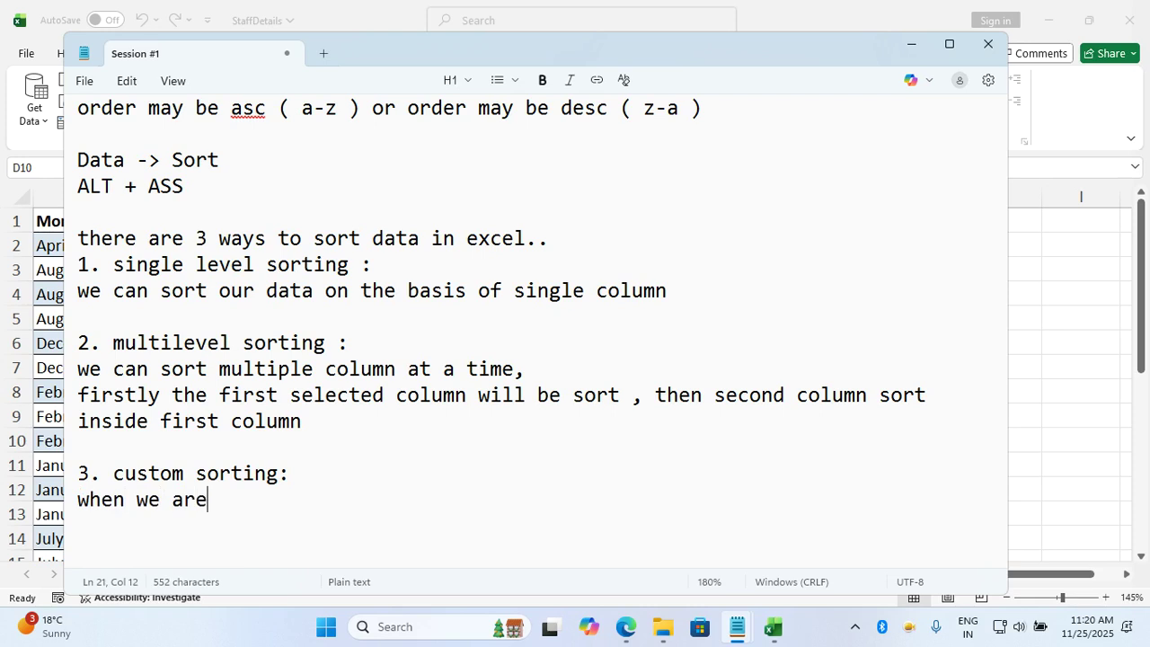
pyautogui.write(' not able to ')
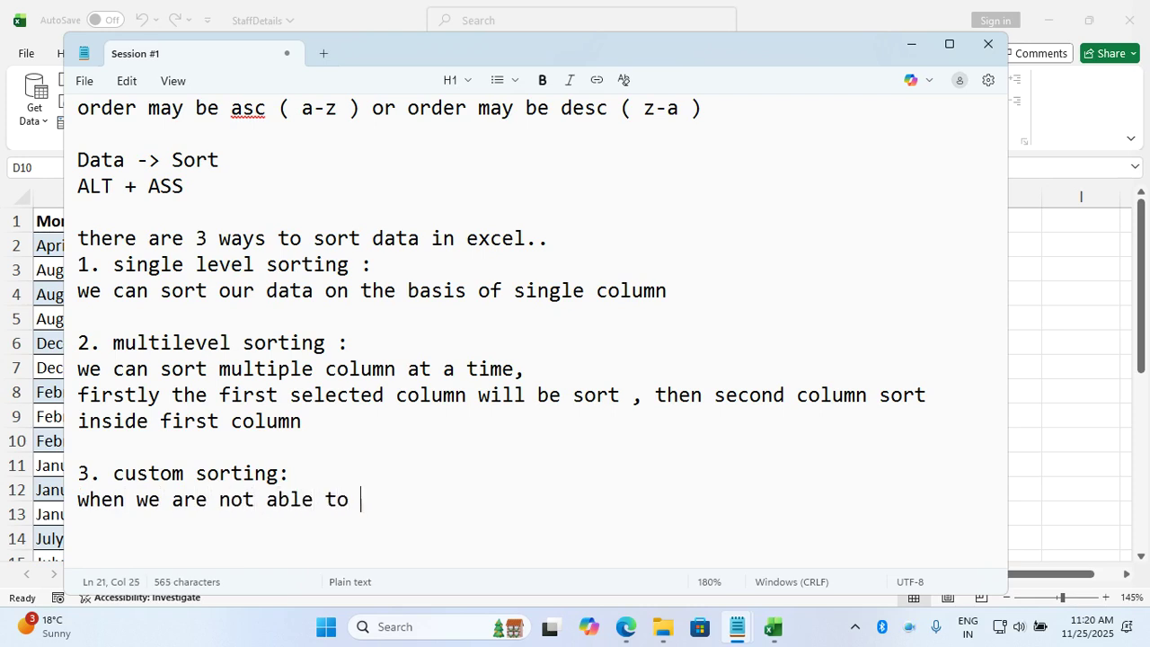
pyautogui.write('apply asc o')
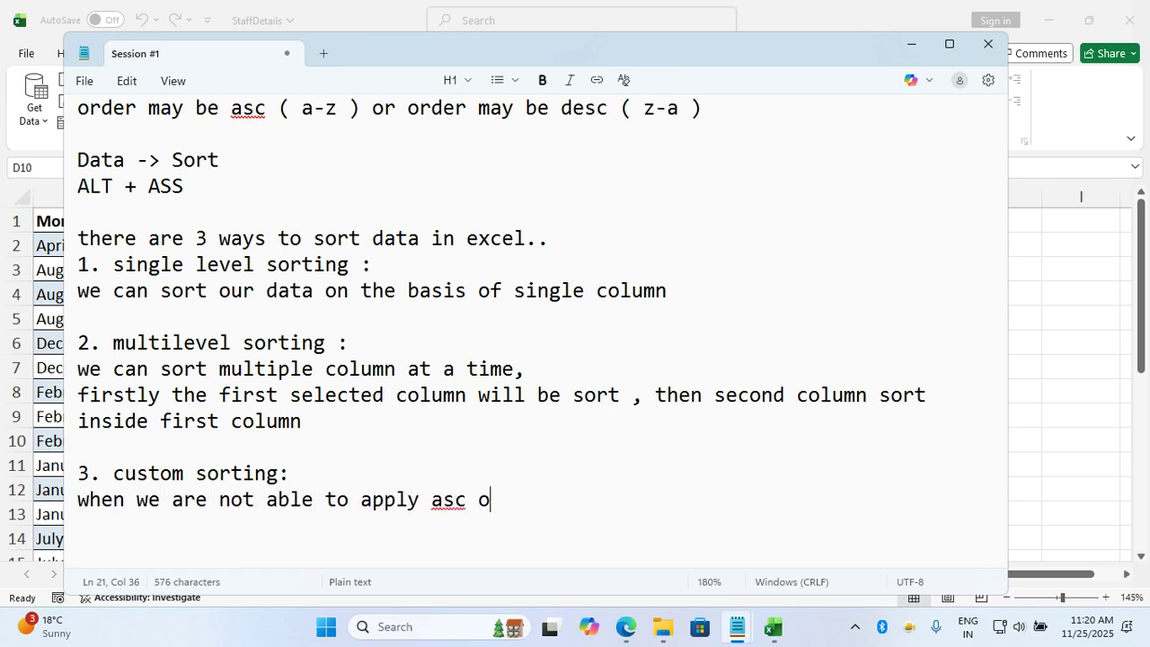
pyautogui.write('r desc order ')
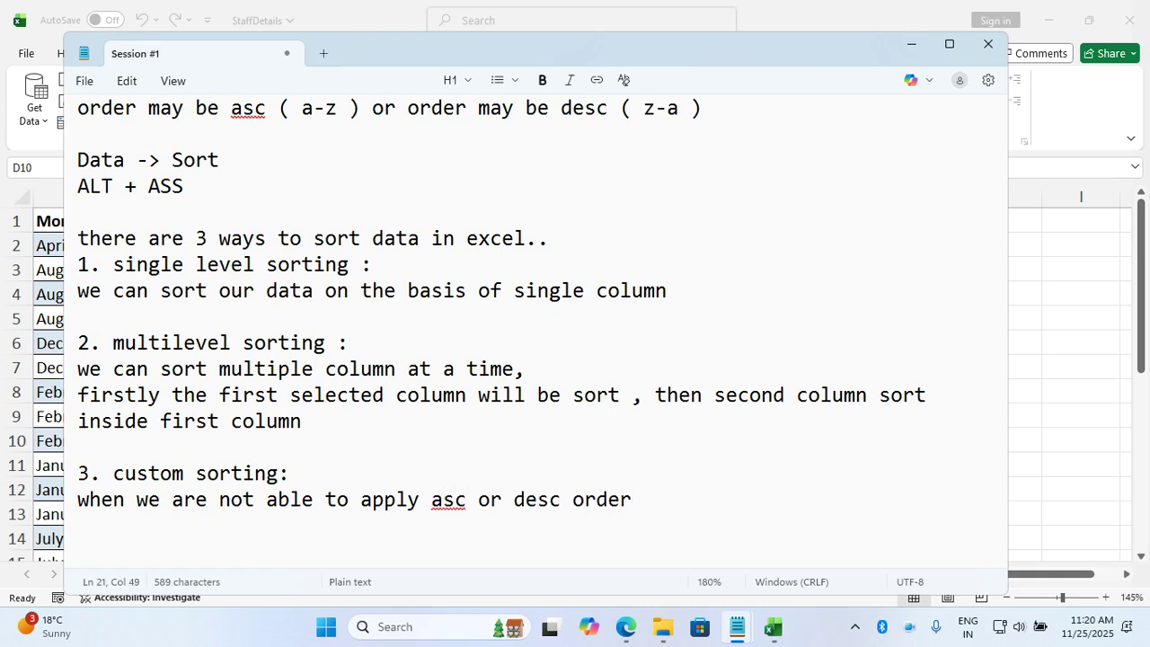
pyautogui.write(', then we use')
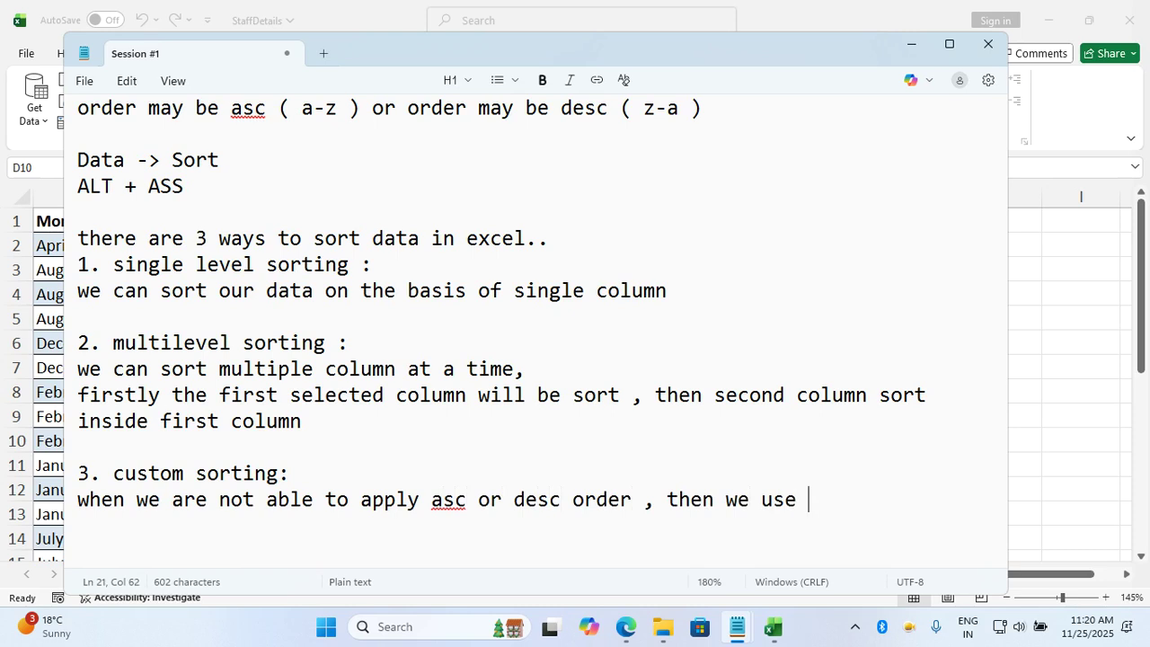
pyautogui.write(' custom sort..')
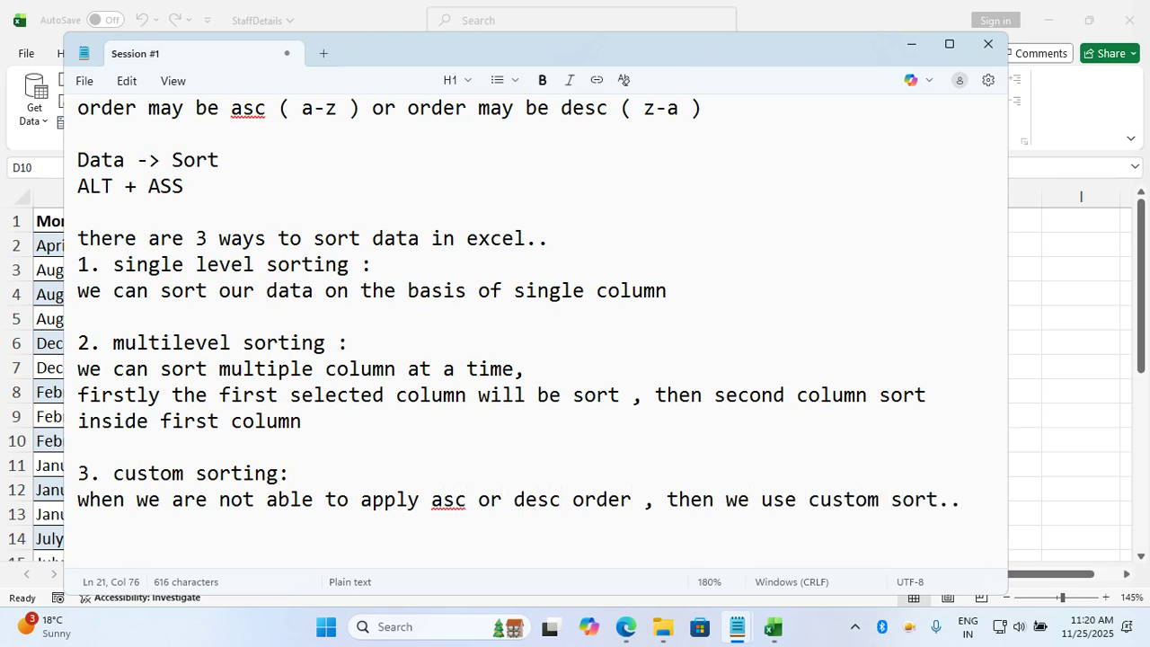
pyautogui.press('Return')
# Add the example line "Ex : month name, weekname" below the custom sorting explanation.
pyautogui.write('Ex : mont')
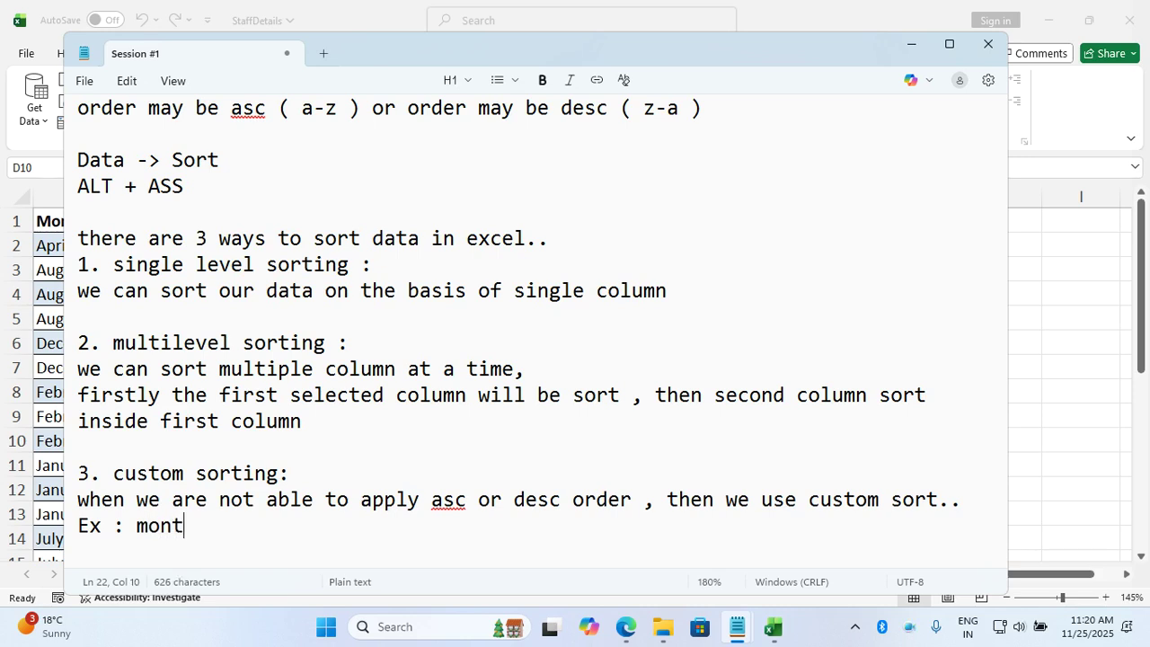
pyautogui.write('h name,')
pyautogui.press('Return')
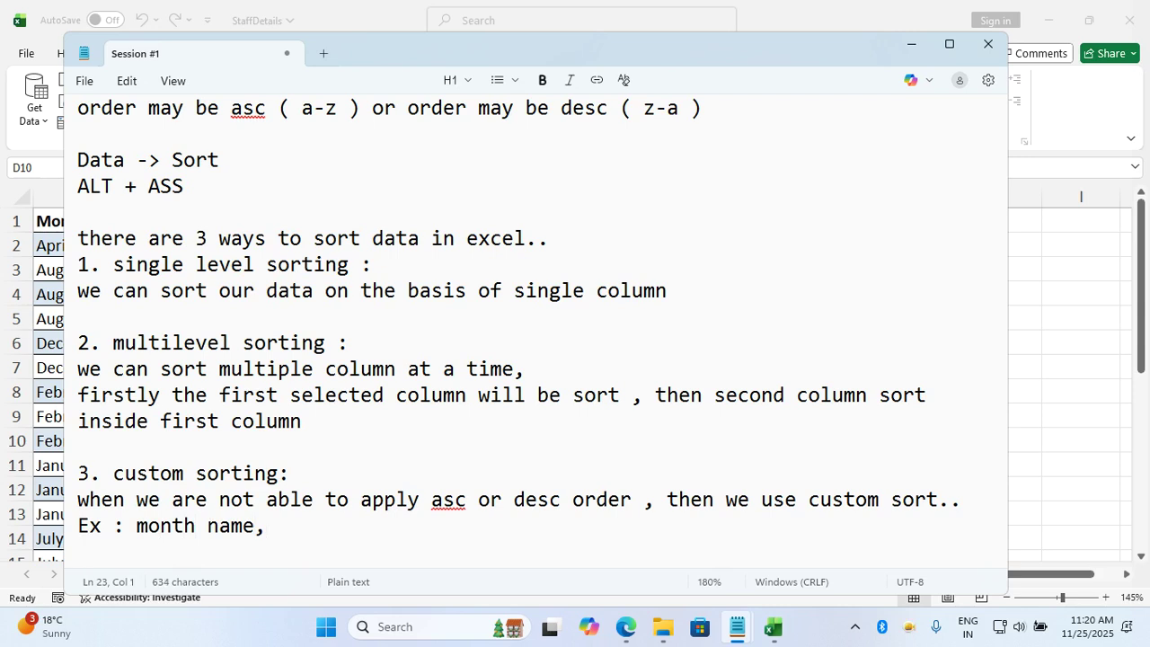
pyautogui.press('BackSpace')
pyautogui.press('BackSpace')
pyautogui.write('weekname')
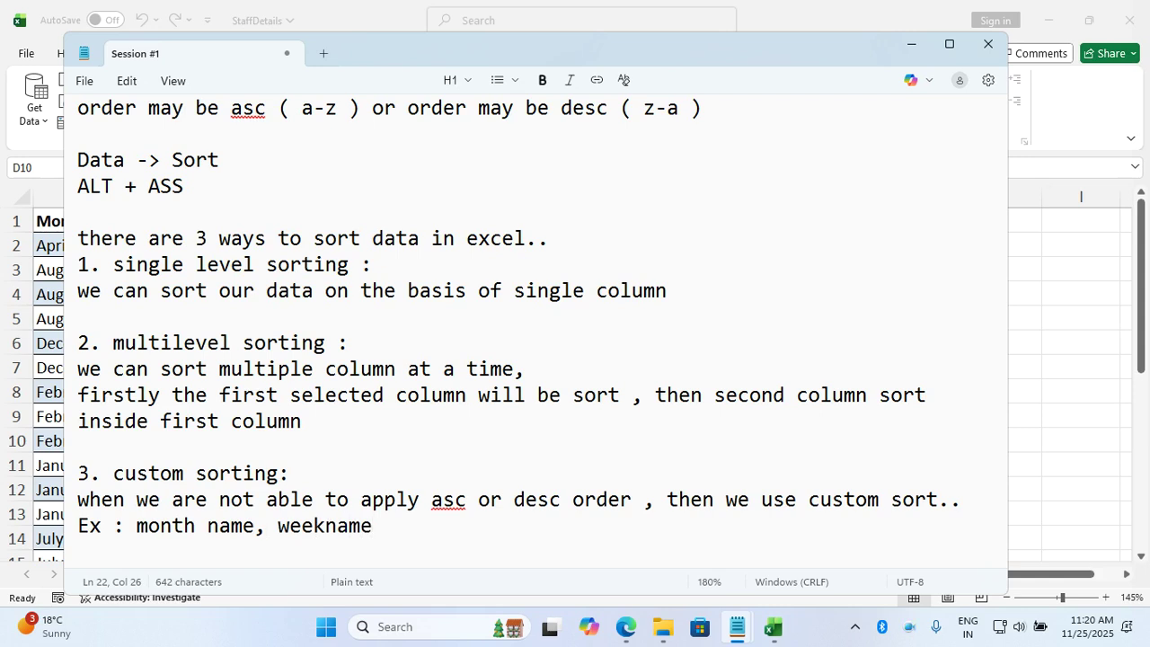
pyautogui.write(',')
pyautogui.press('Left')
pyautogui.press('Right')
pyautogui.press('BackSpace')
pyautogui.press('BackSpace')
# Return to the StaffDetails workbook in Excel and open the custom lists for the Month of Joining sort order of the whole table.
pyautogui.click(917, 44)
pyautogui.click(576, 337)
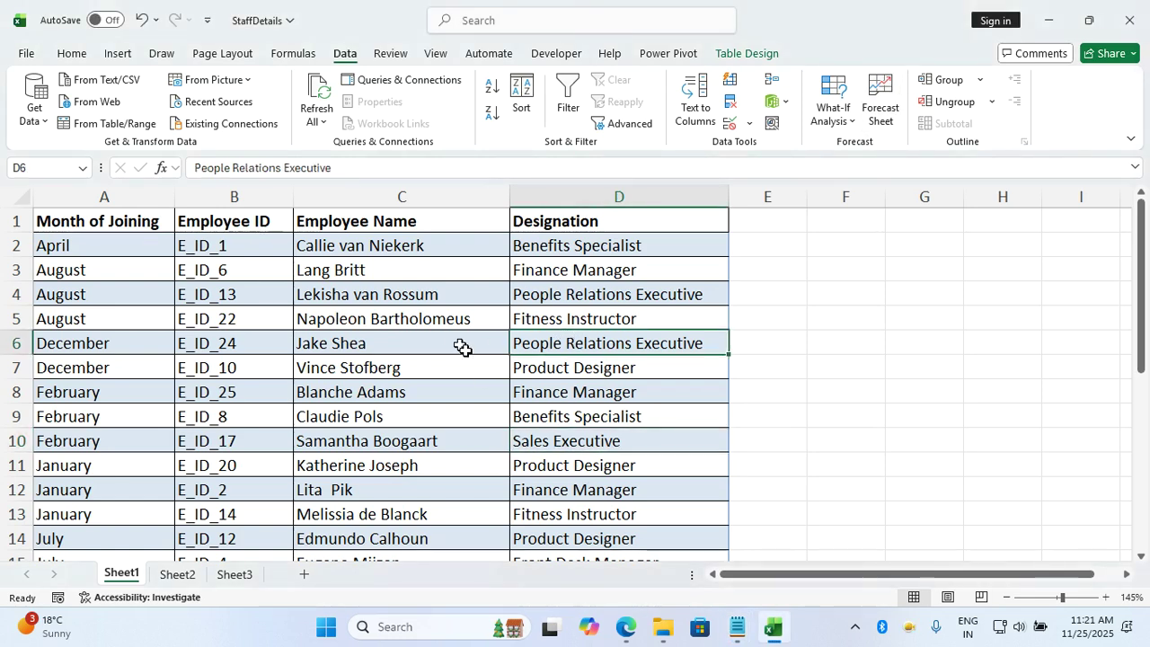
pyautogui.hotkey('ctrl', 'a')
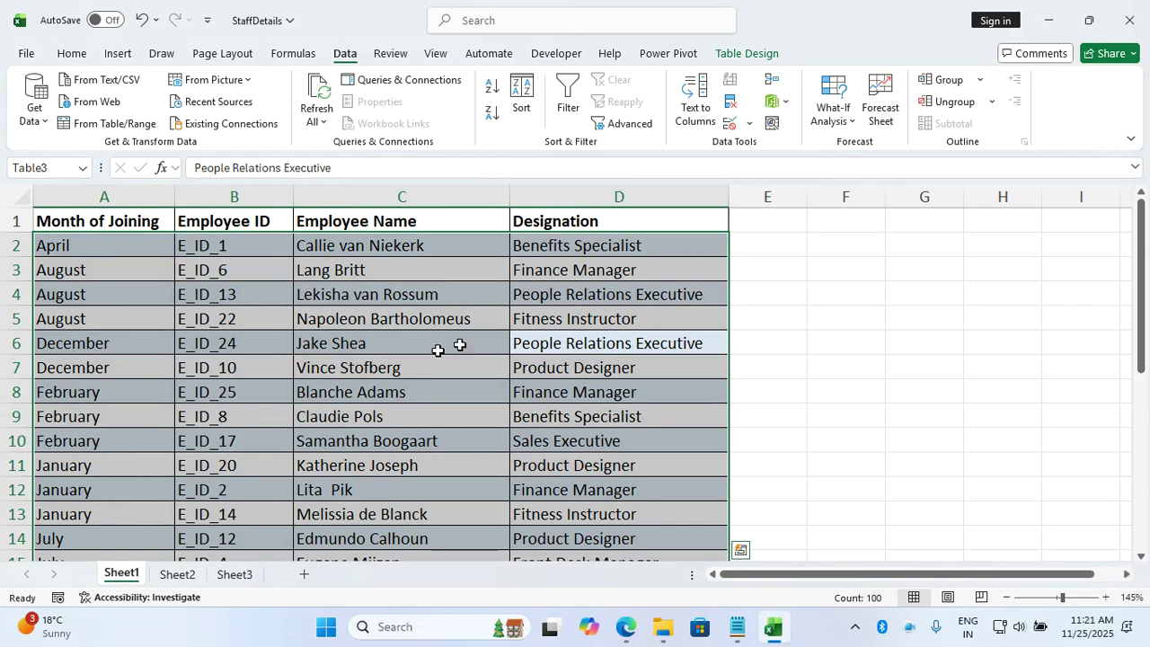
pyautogui.click(509, 108)
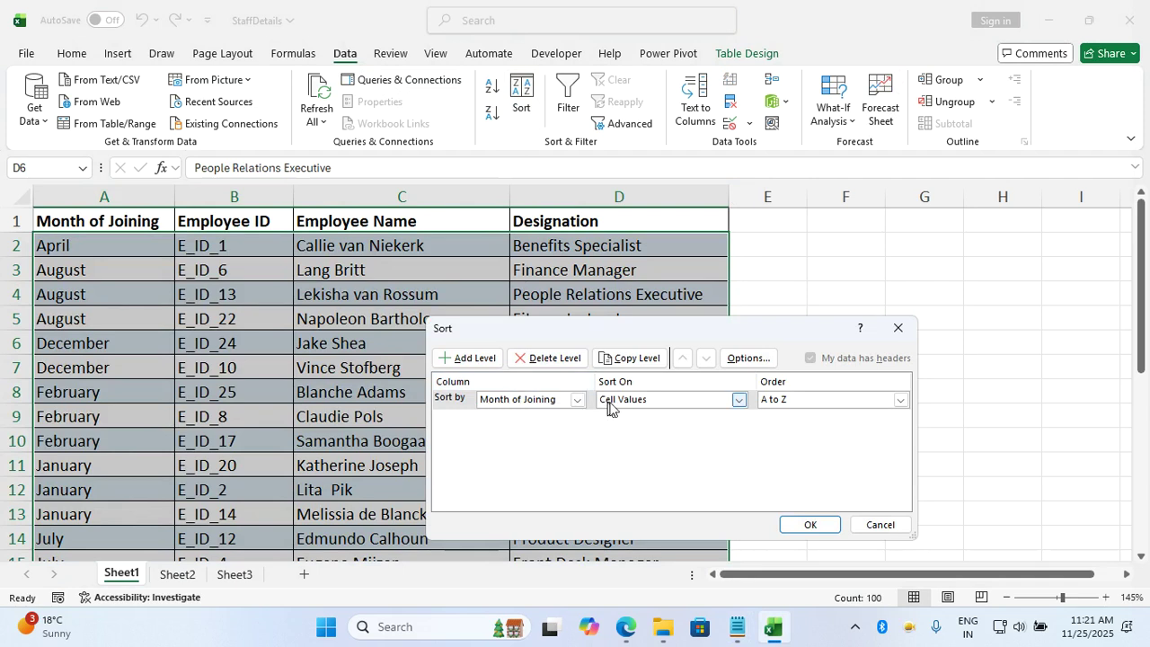
pyautogui.click(780, 403)
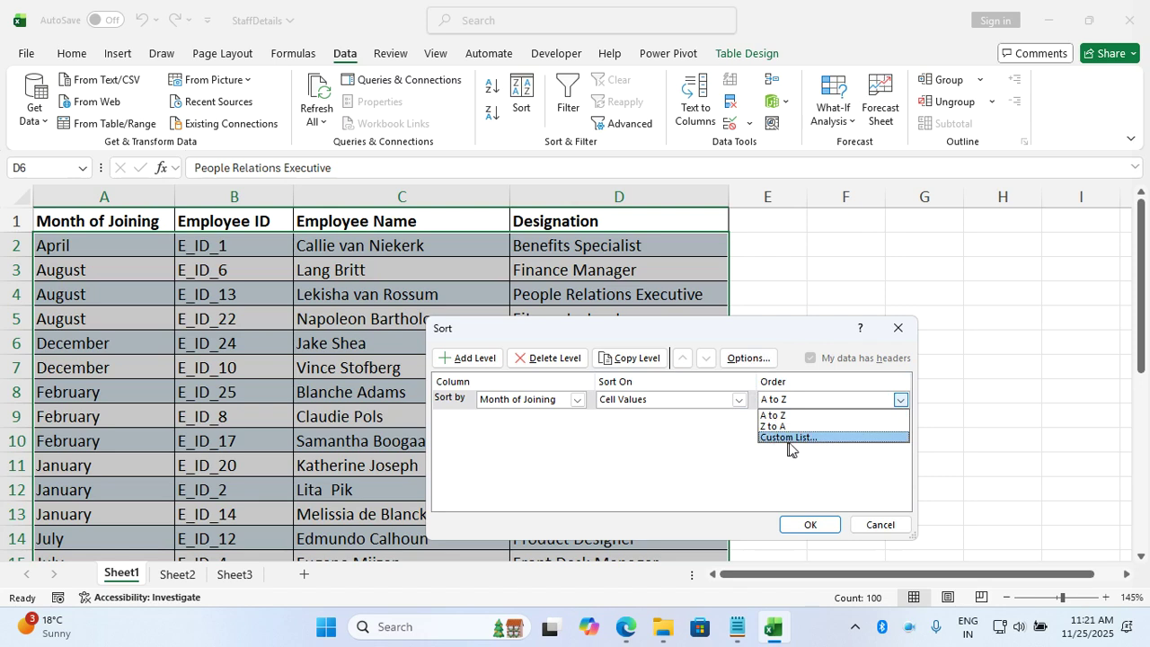
pyautogui.click(795, 449)
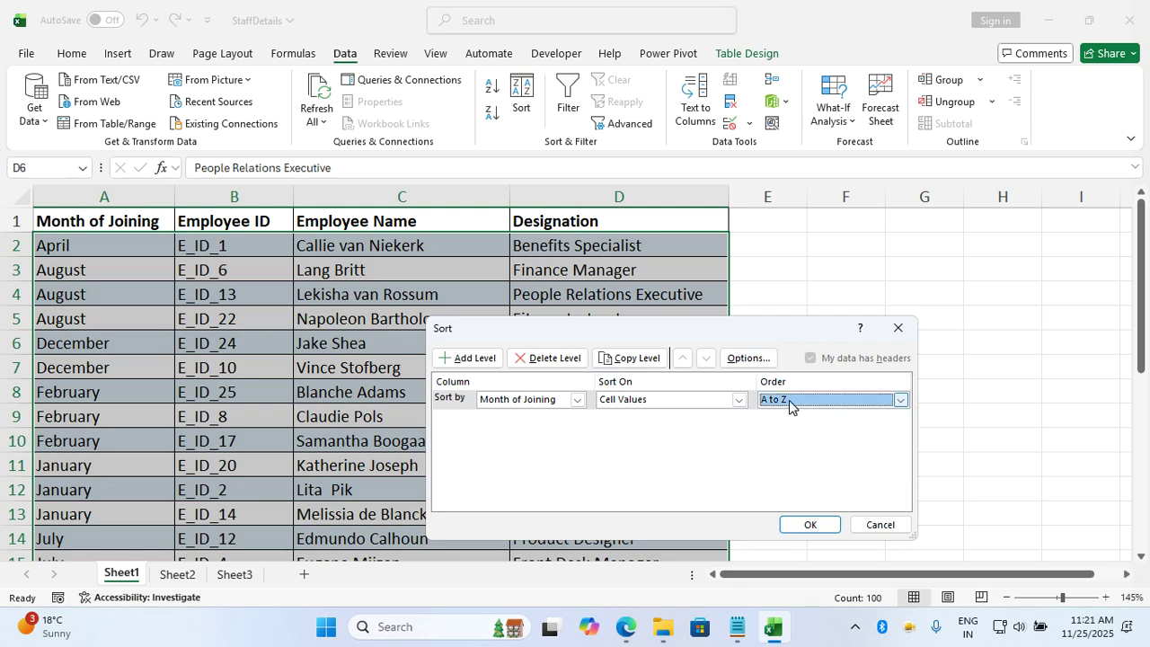
pyautogui.click(789, 400)
pyautogui.click(780, 439)
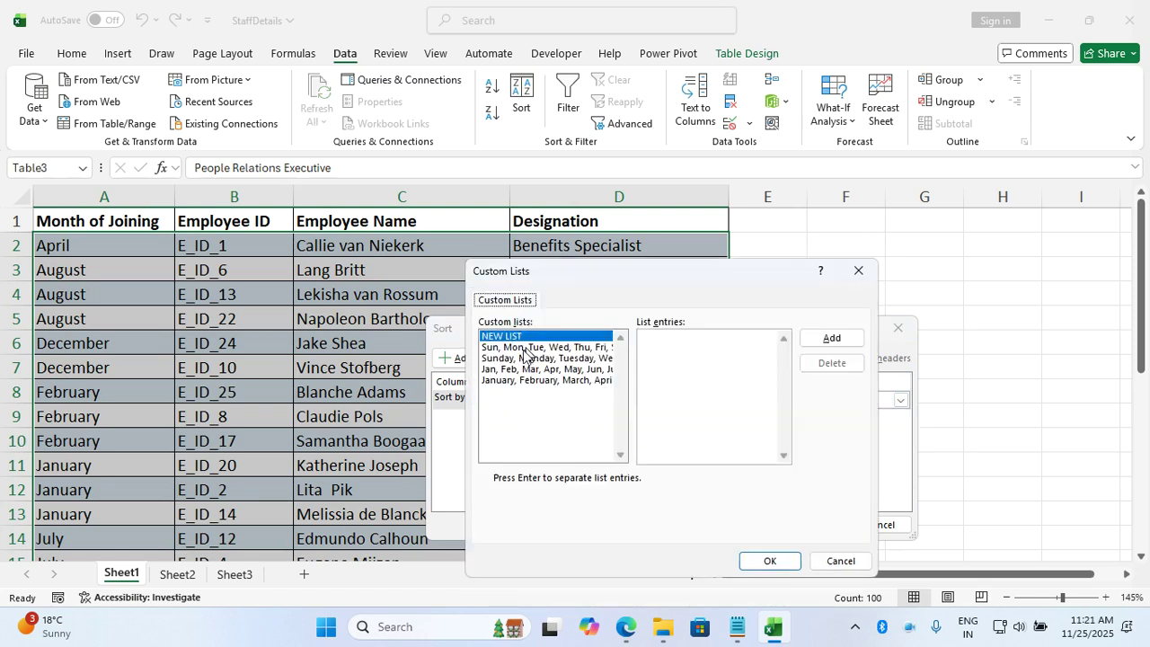
# Choose the full month name list starting January, February, March, April as the sort order and apply the sort.
pyautogui.click(494, 381)
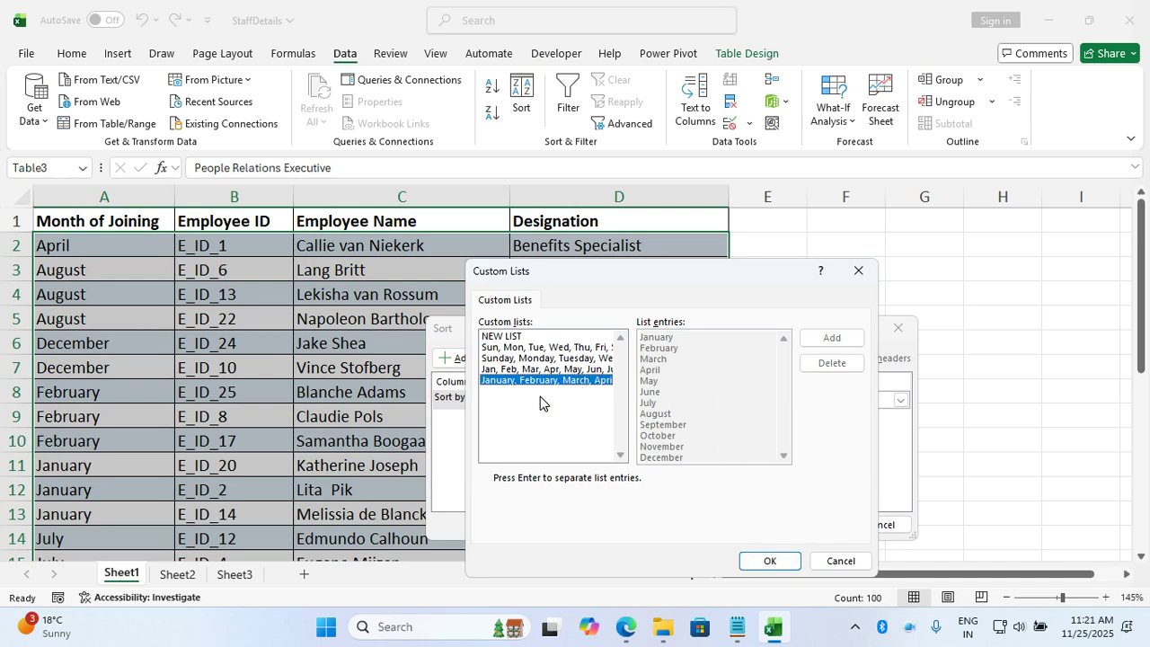
pyautogui.click(491, 336)
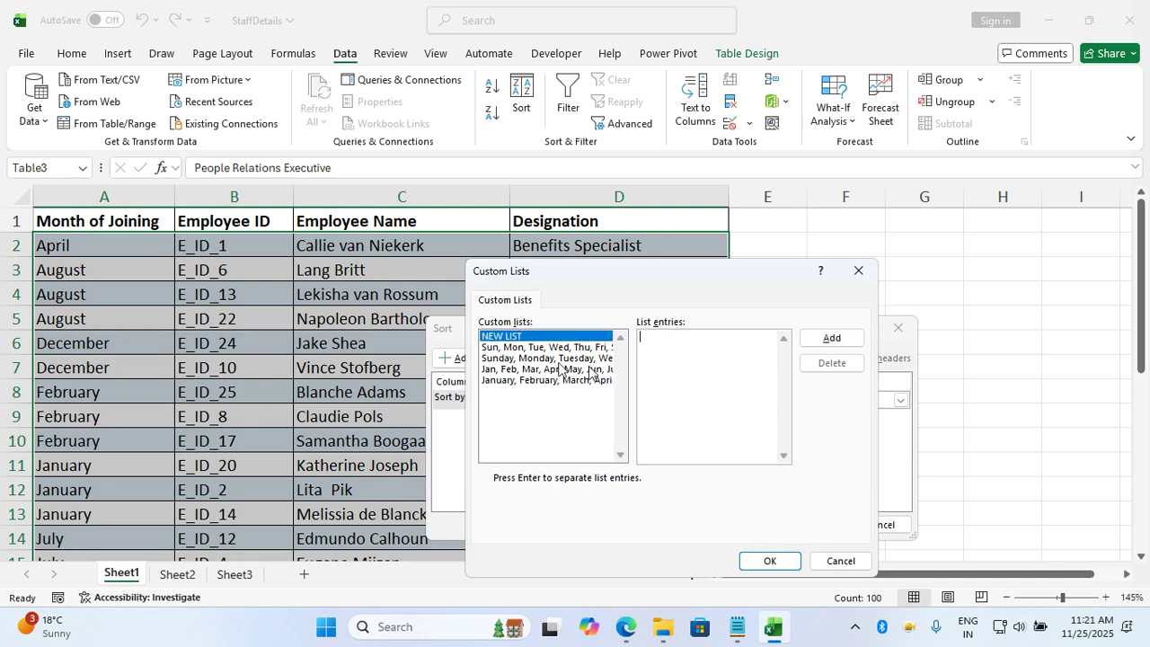
pyautogui.click(655, 427)
pyautogui.click(565, 381)
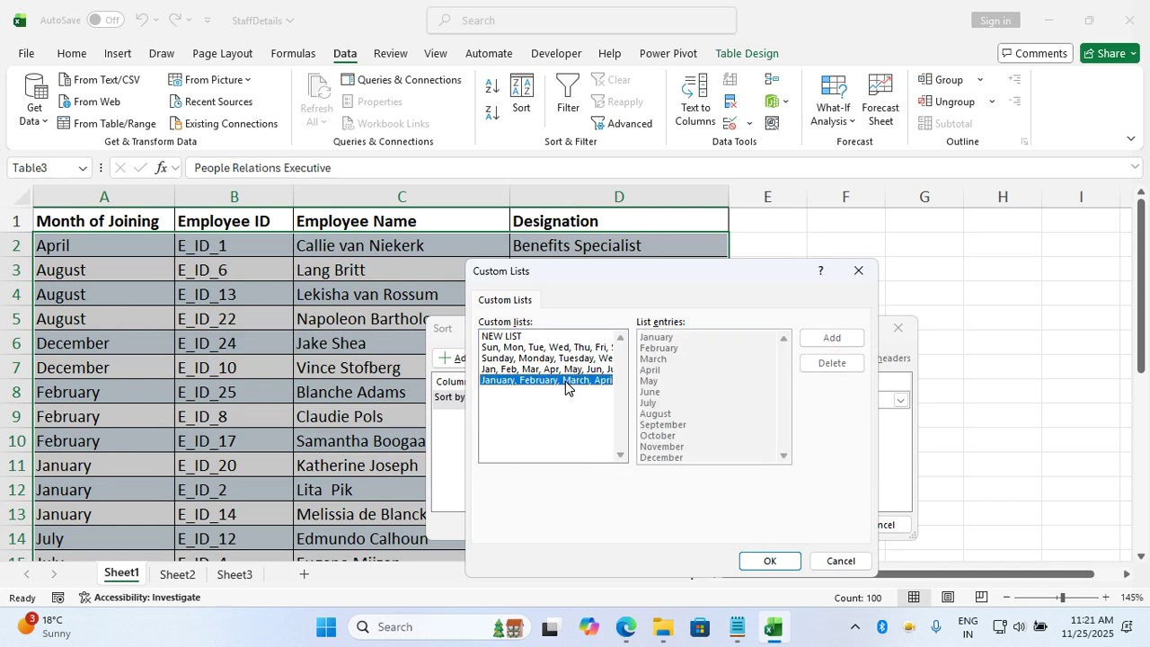
pyautogui.click(771, 561)
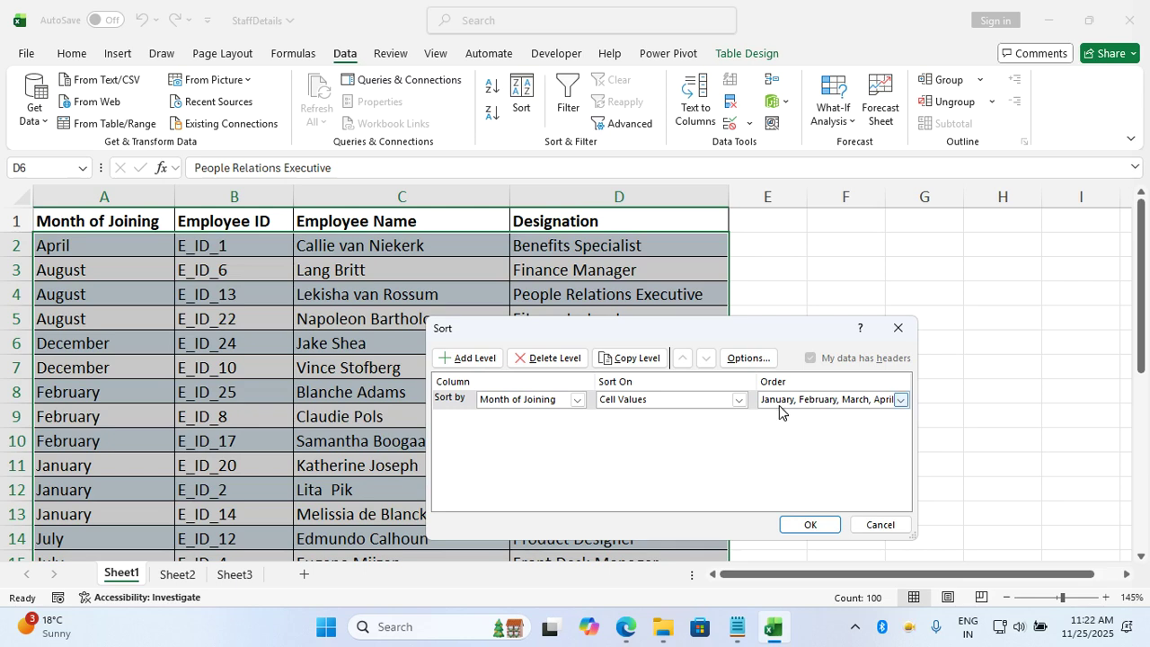
pyautogui.click(779, 405)
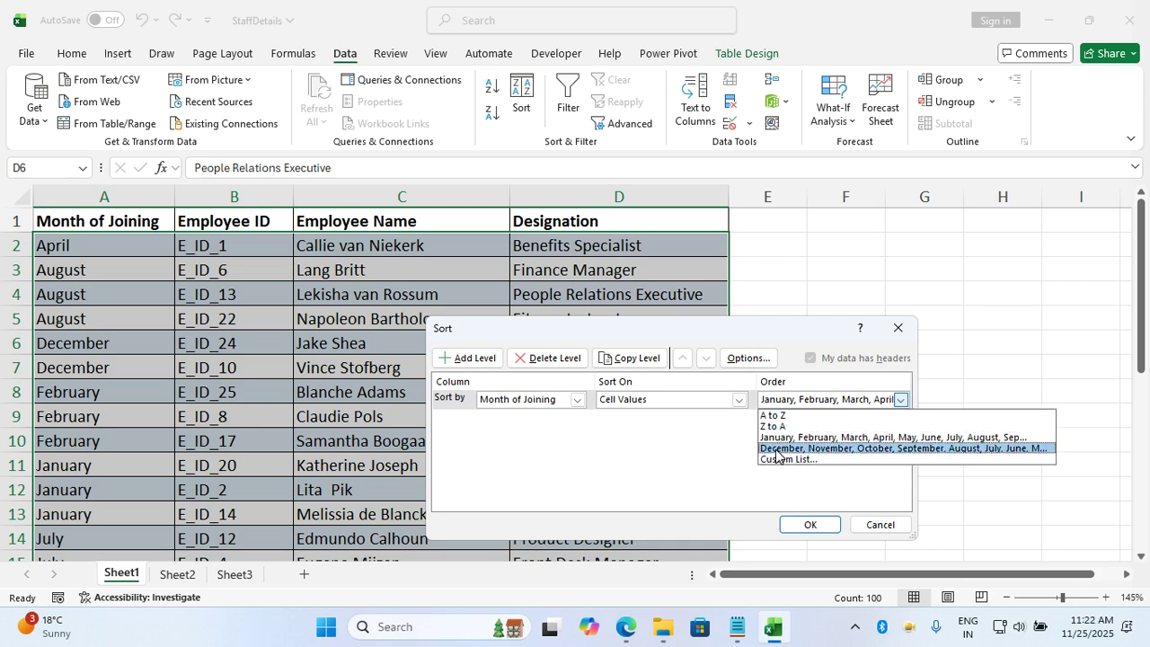
pyautogui.click(778, 440)
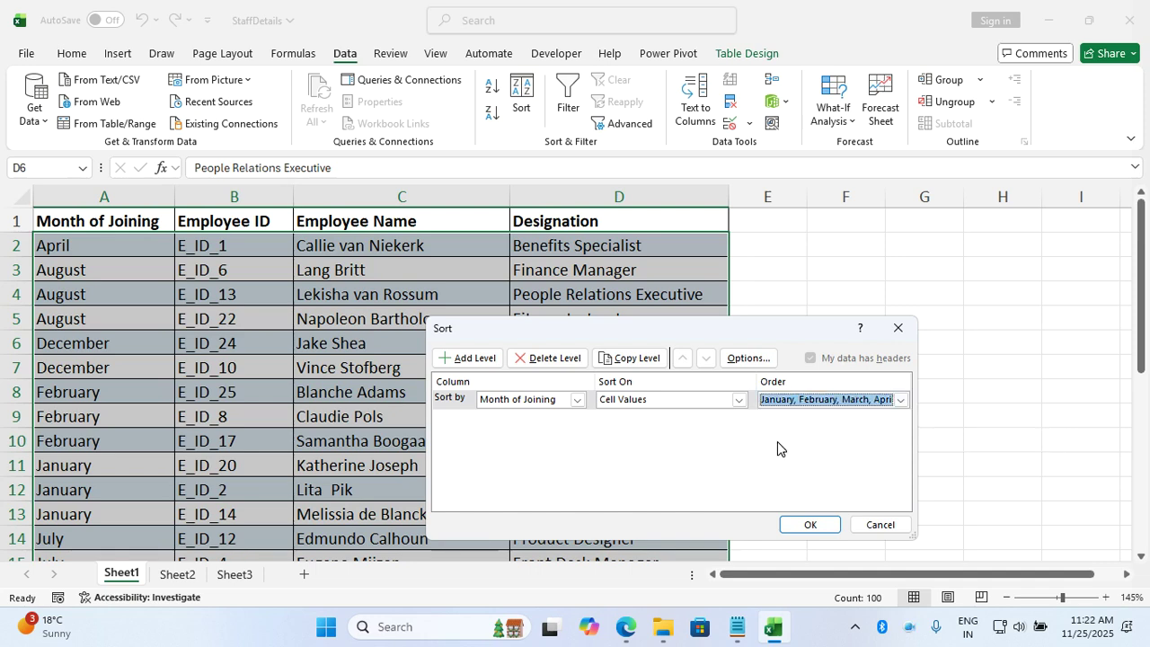
pyautogui.click(809, 526)
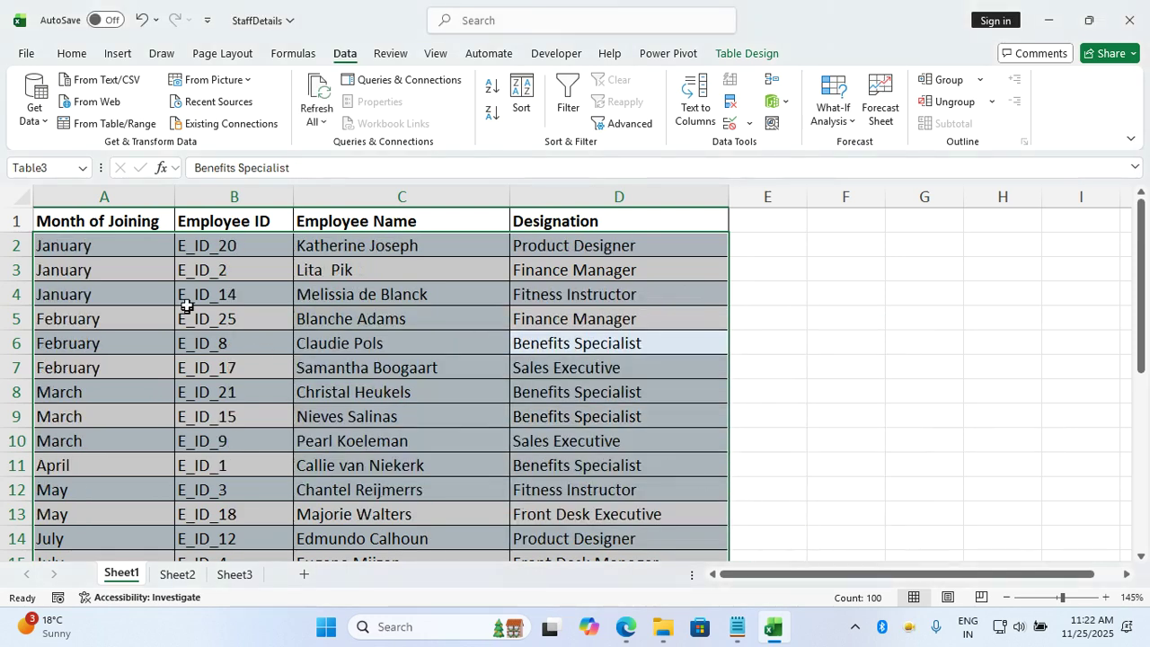
# Check the order of the months down the whole sorted Month of Joining column.
pyautogui.click(148, 388)
pyautogui.scroll(-8, 162, 387)
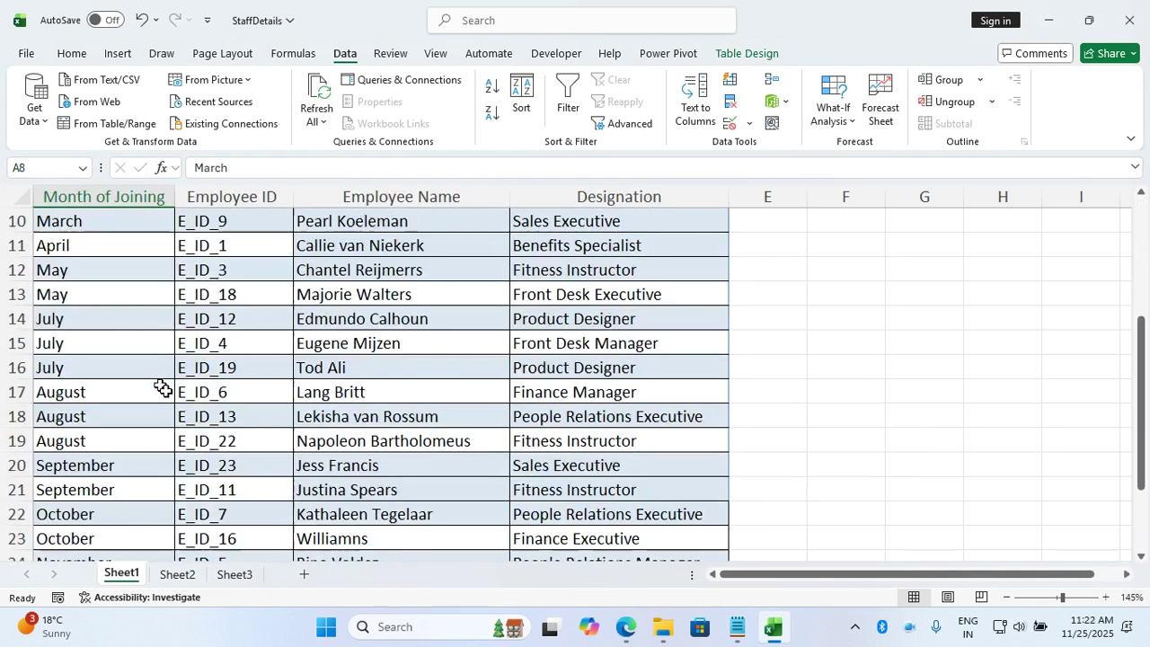
pyautogui.scroll(6, 166, 384)
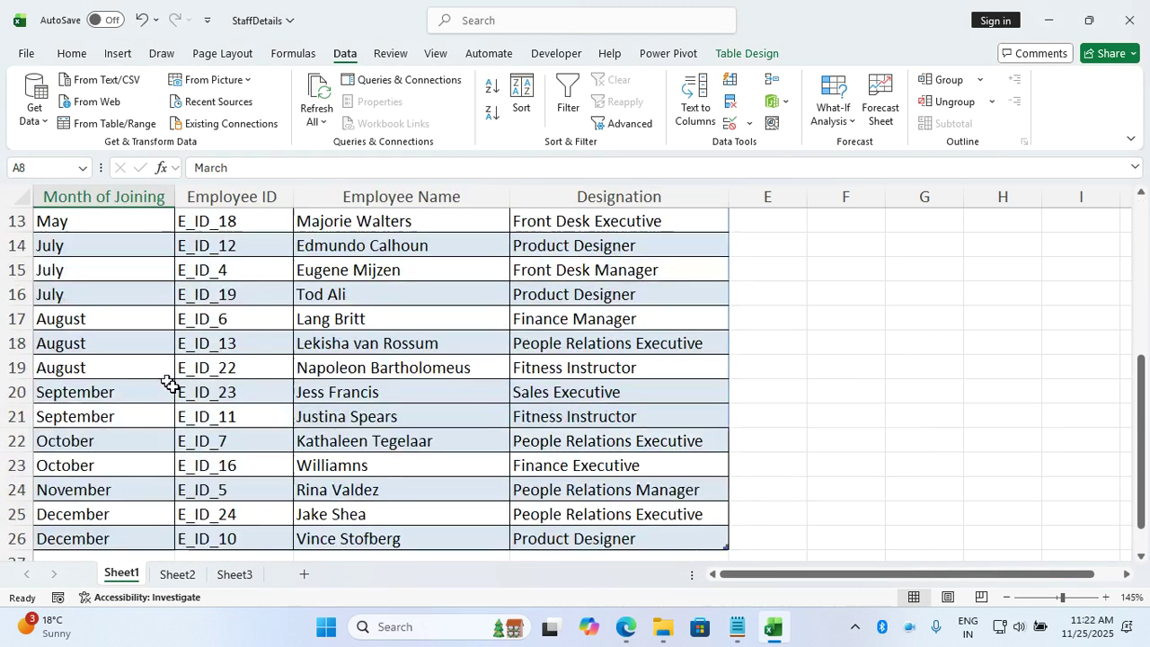